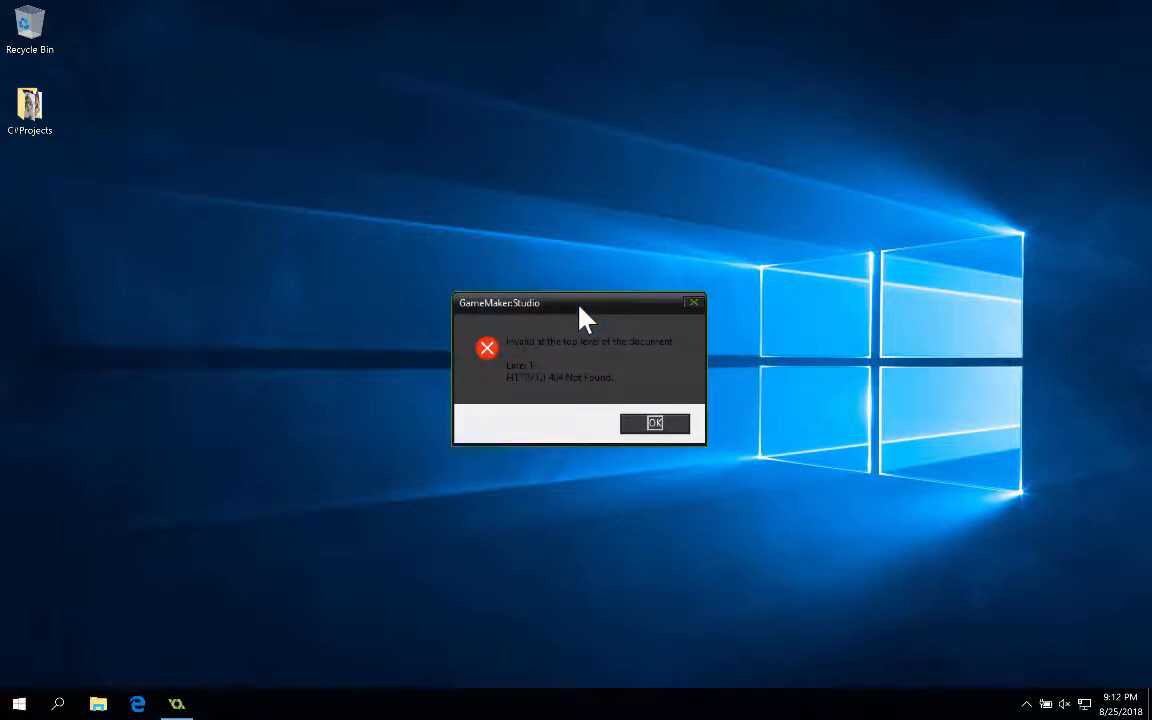
# Dismiss the startup error and select the My_First_Game tutorial among the Beginner YoYo Tutorials.
pyautogui.click(658, 425)
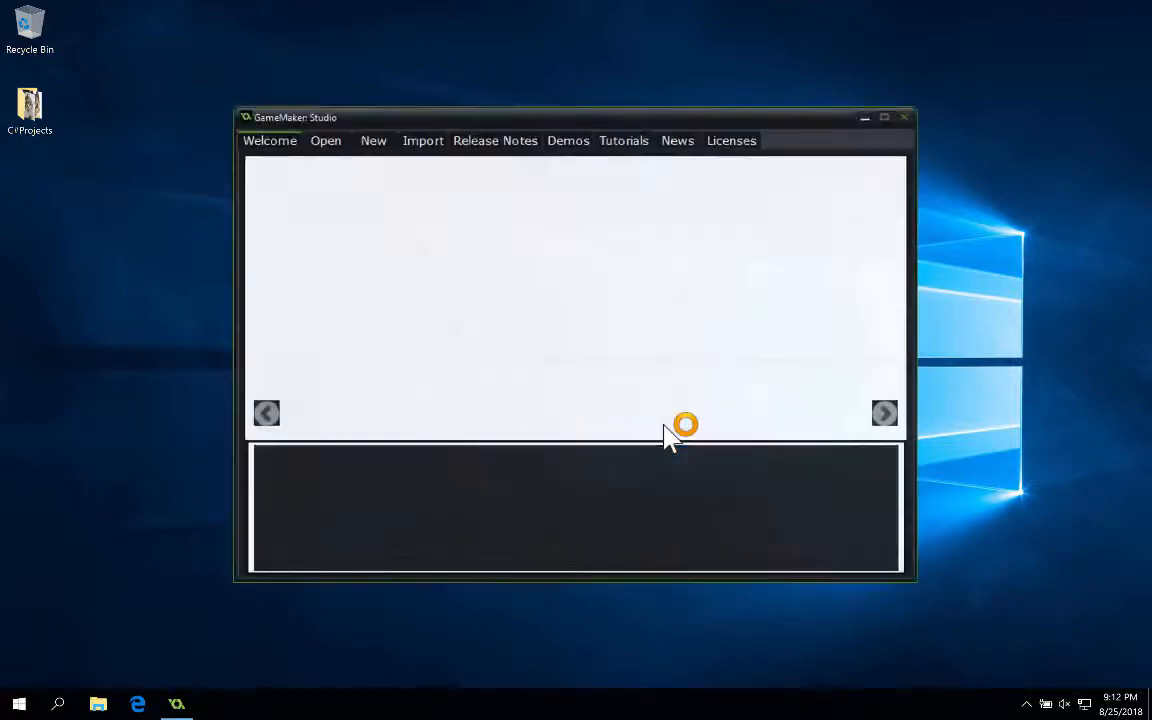
pyautogui.click(624, 148)
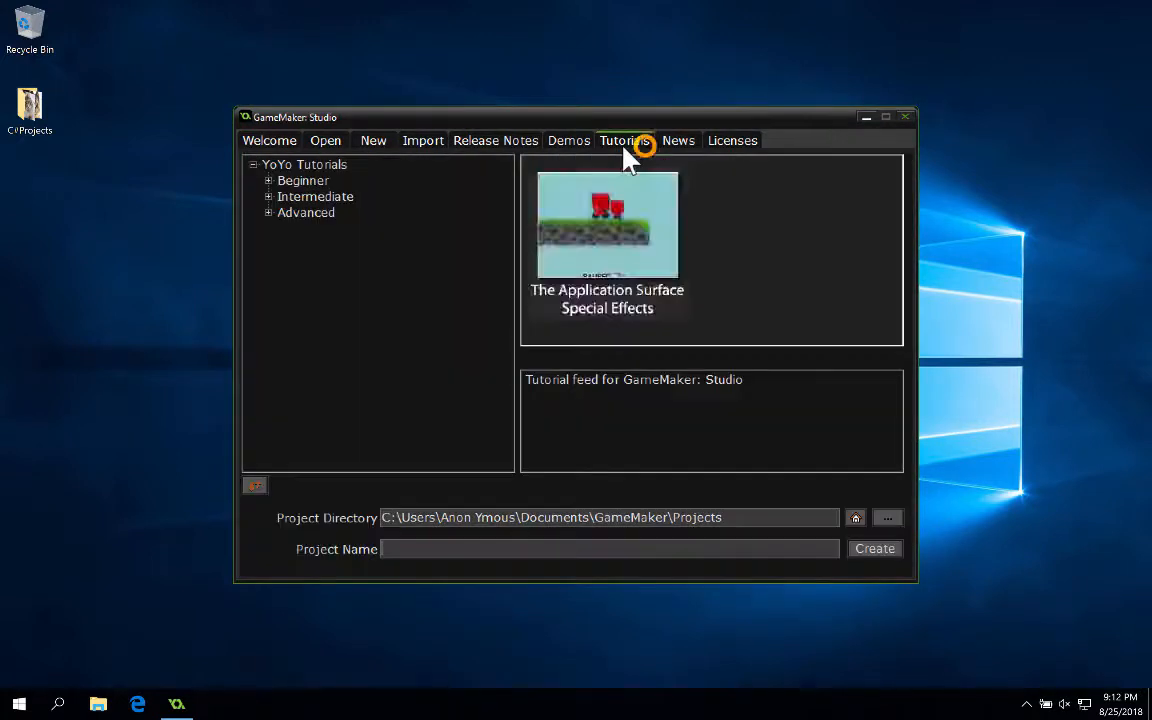
pyautogui.click(268, 181)
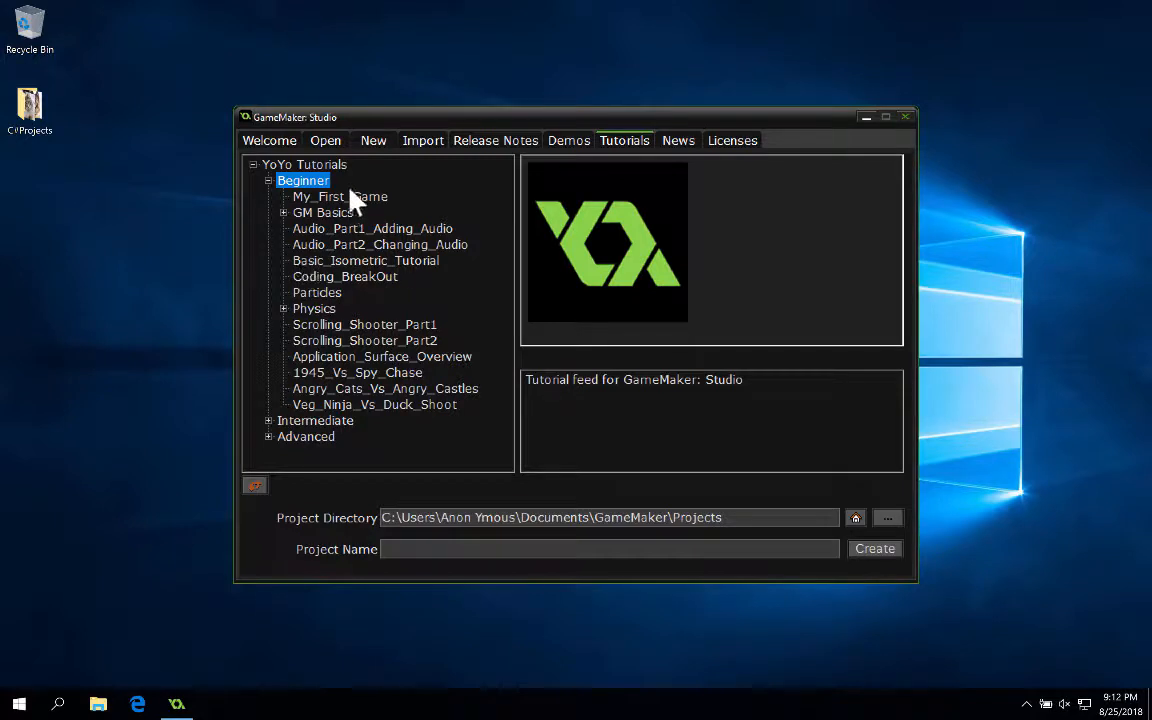
pyautogui.click(322, 197)
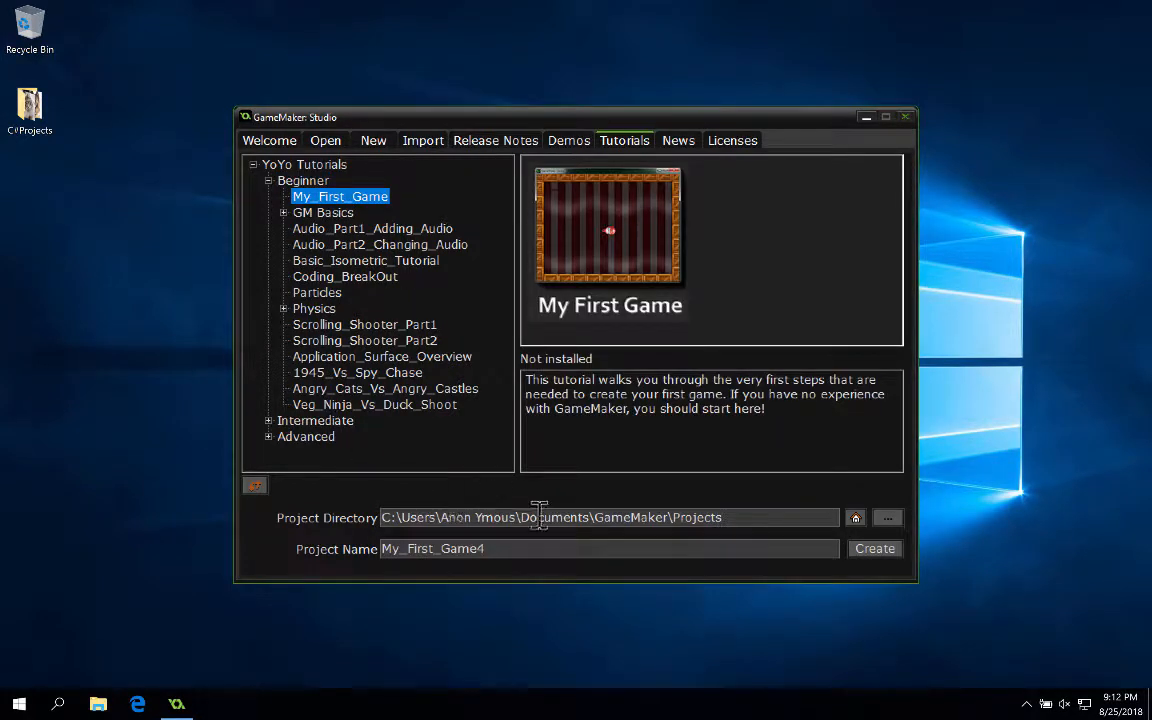
# Set the tutorial's project directory to the Desktop folder.
pyautogui.click(860, 521)
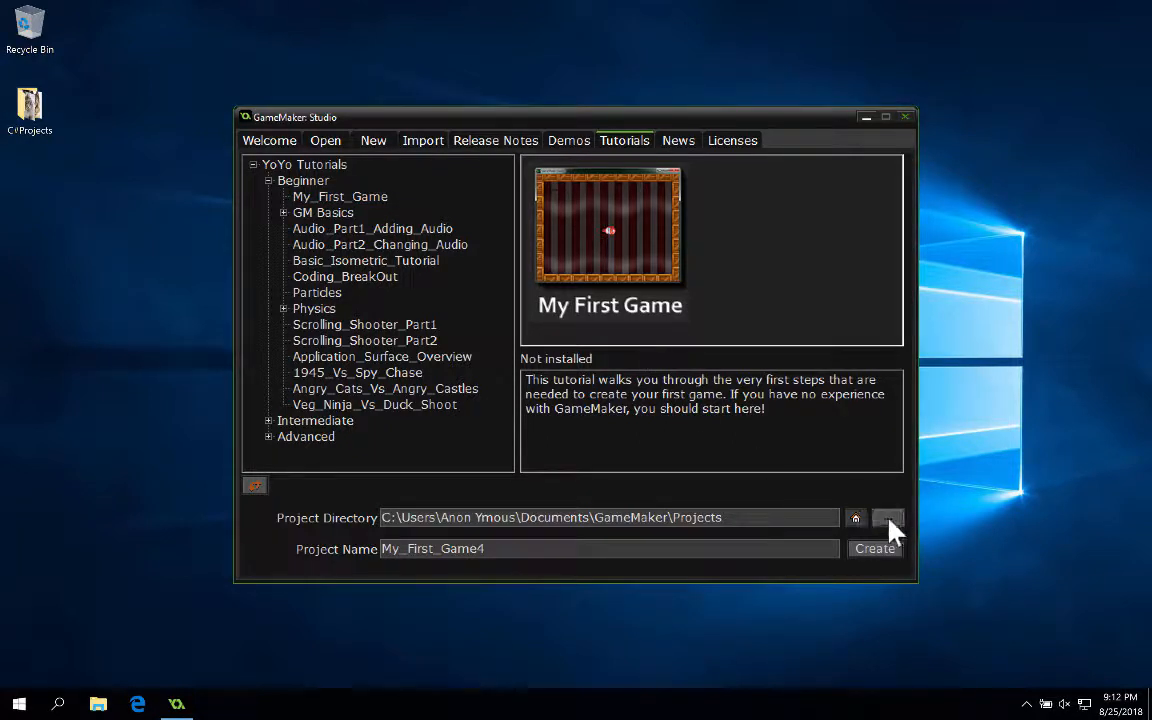
pyautogui.click(888, 518)
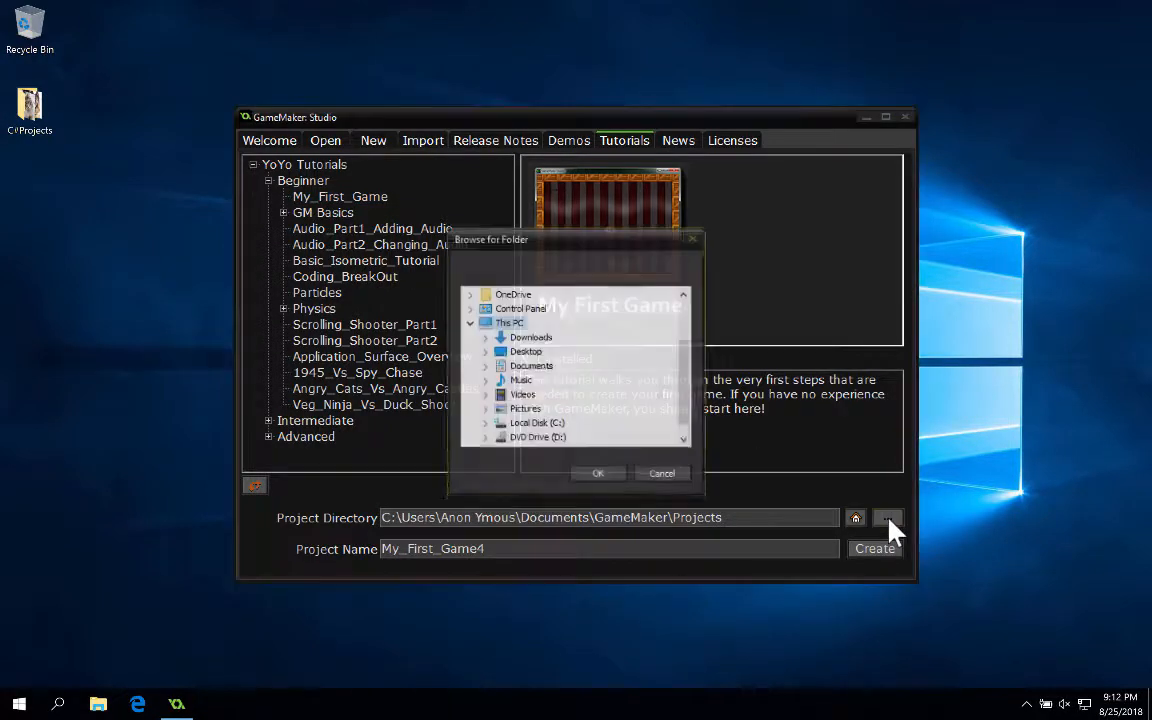
pyautogui.click(526, 352)
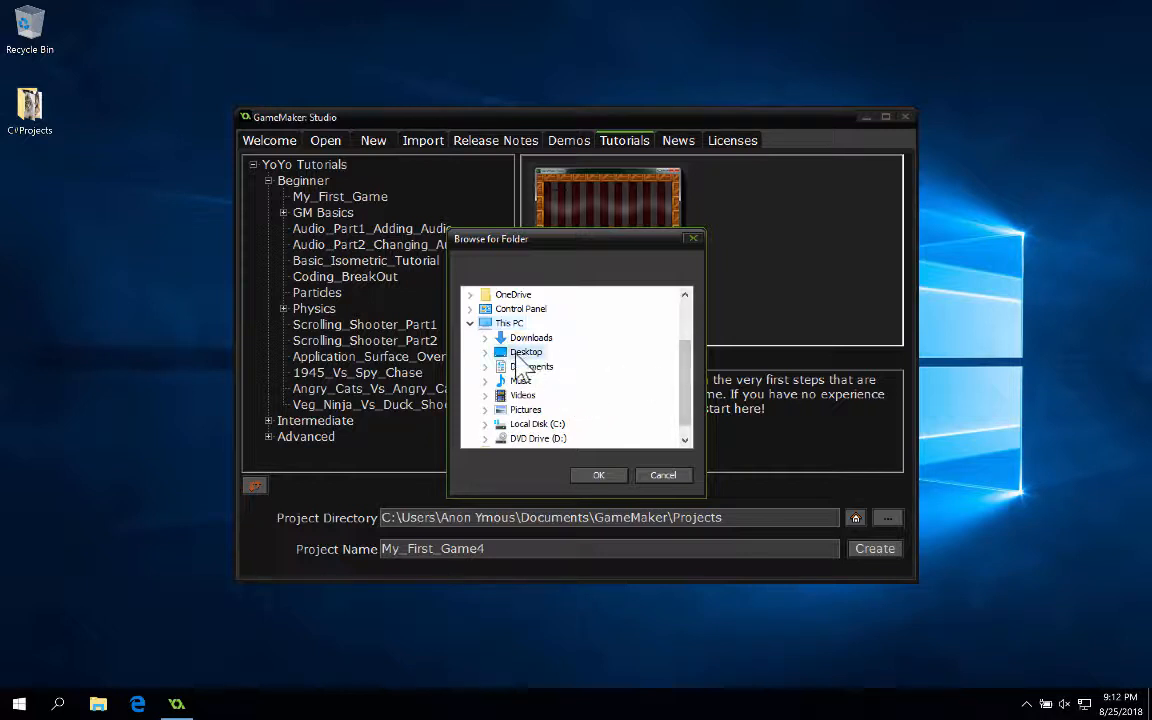
pyautogui.click(598, 477)
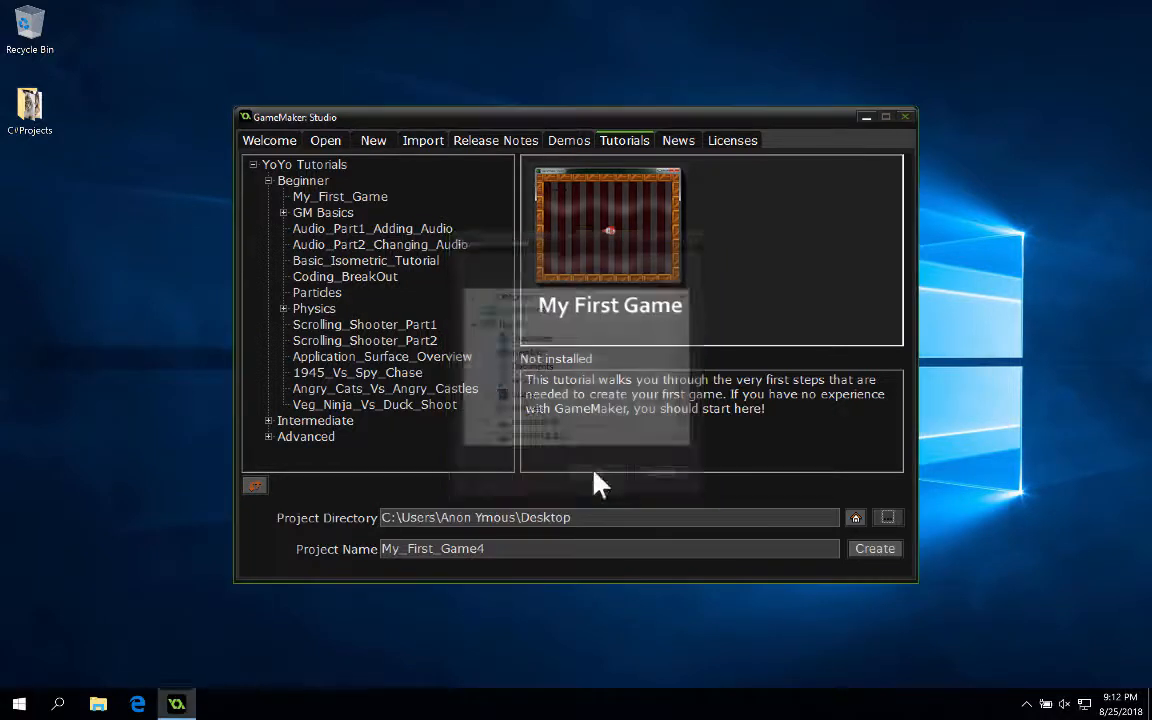
# Name the project My_First_Game and create it, agreeing to download and install the tutorial.
pyautogui.doubleClick(470, 548)
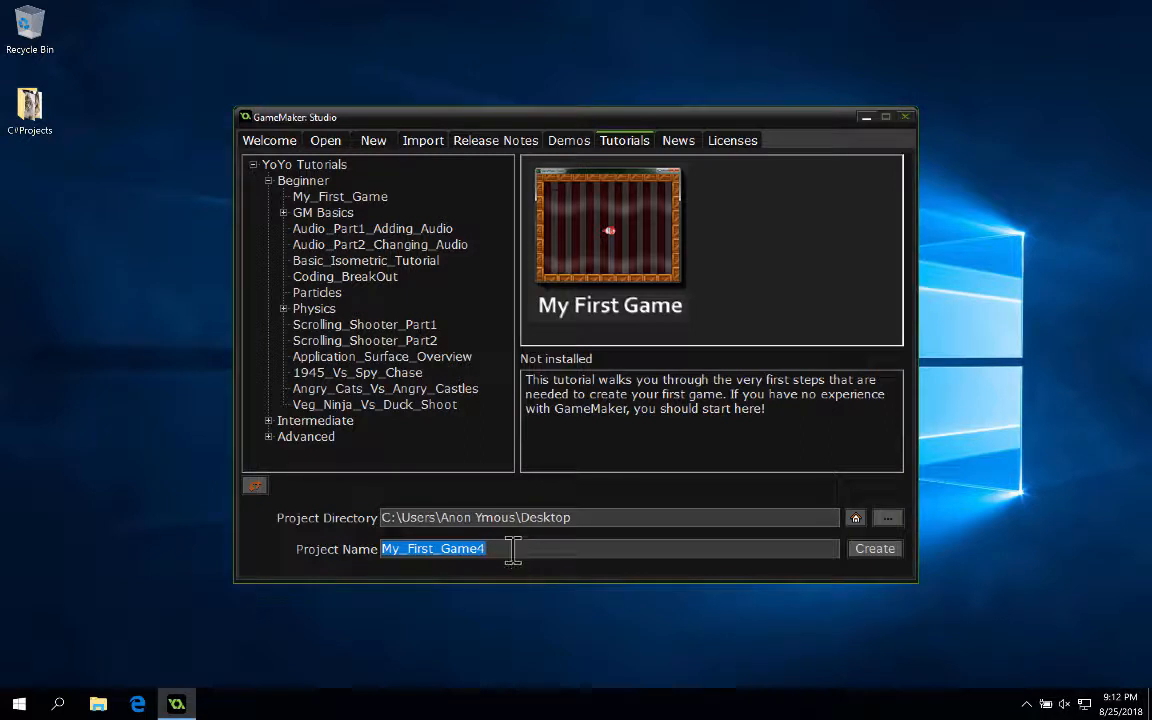
pyautogui.click(507, 548)
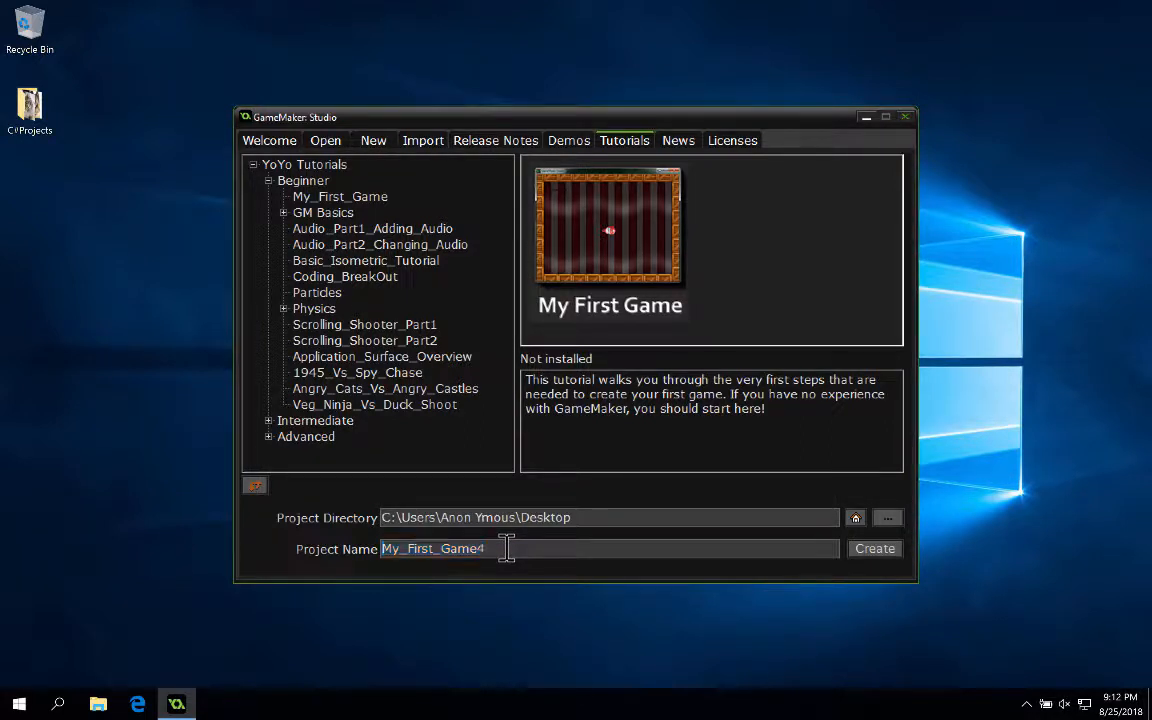
pyautogui.click(860, 547)
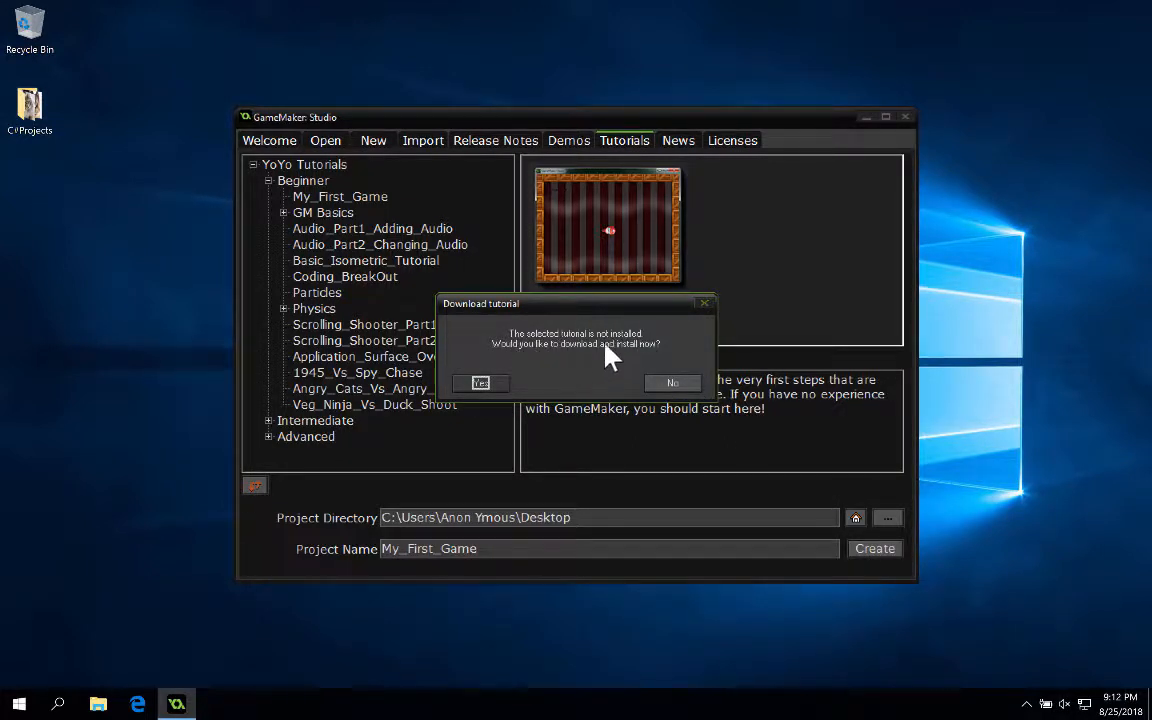
pyautogui.click(490, 384)
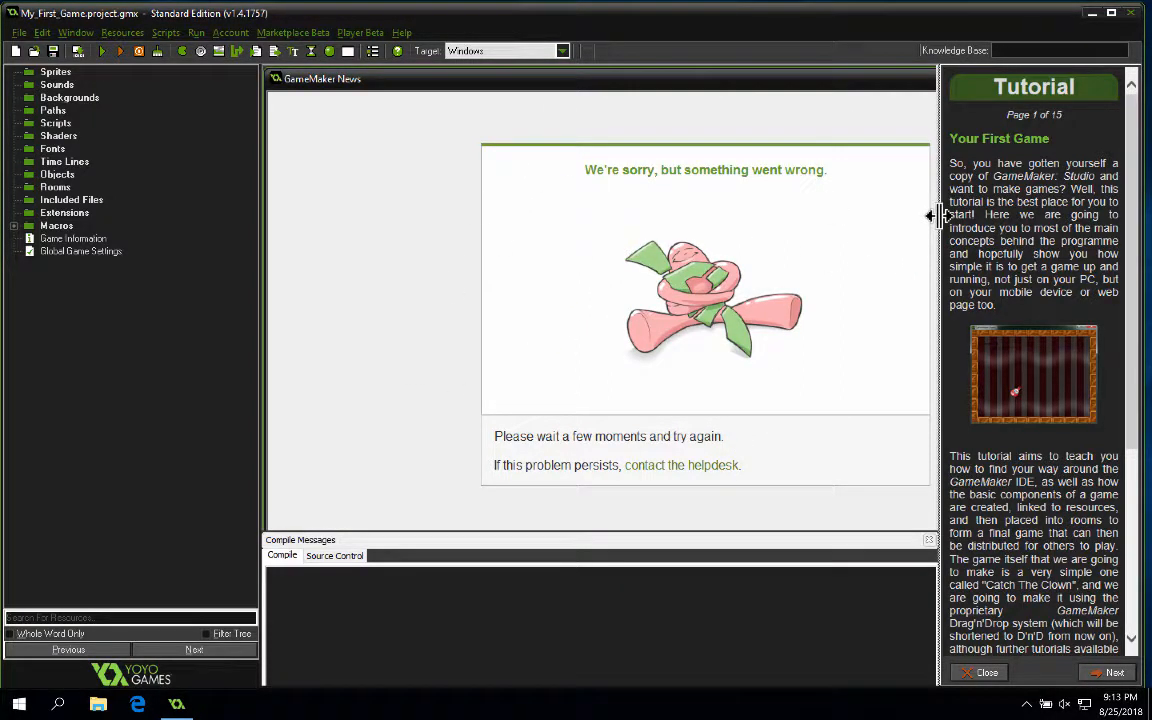
# Widen the tutorial pane and read the Catch The Clown design document on page 2.
pyautogui.moveTo(931, 216); pyautogui.dragTo(555, 240)
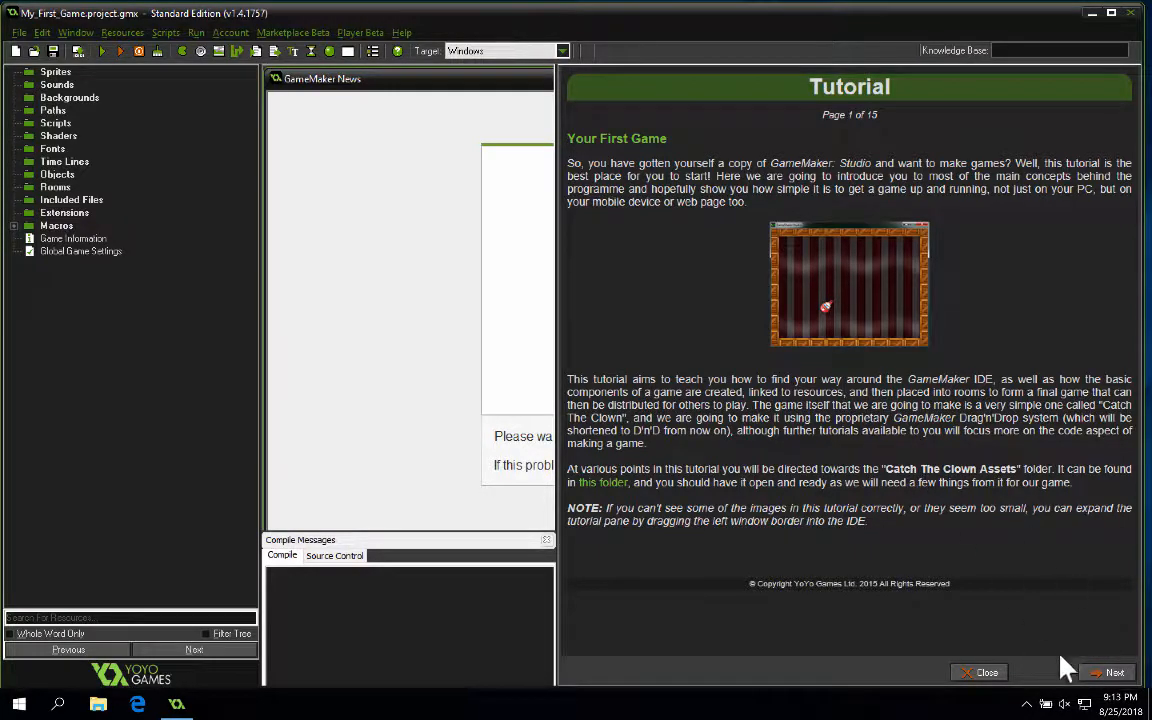
pyautogui.click(1112, 672)
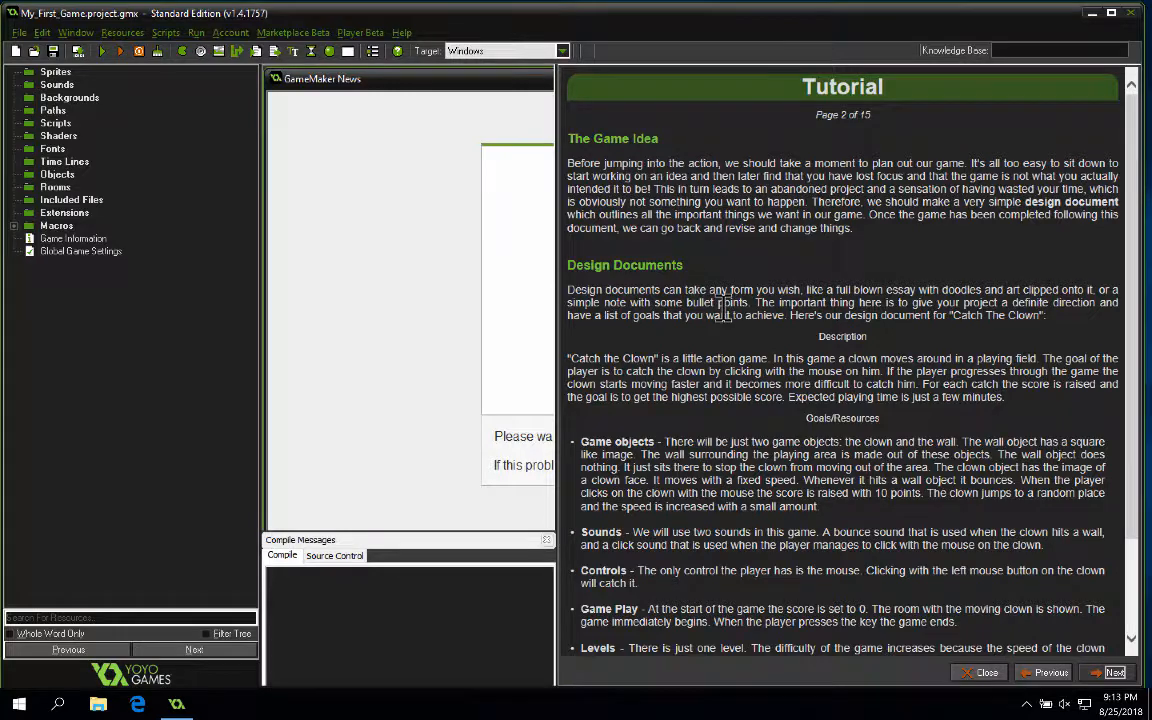
pyautogui.scroll(-3, 718, 316)
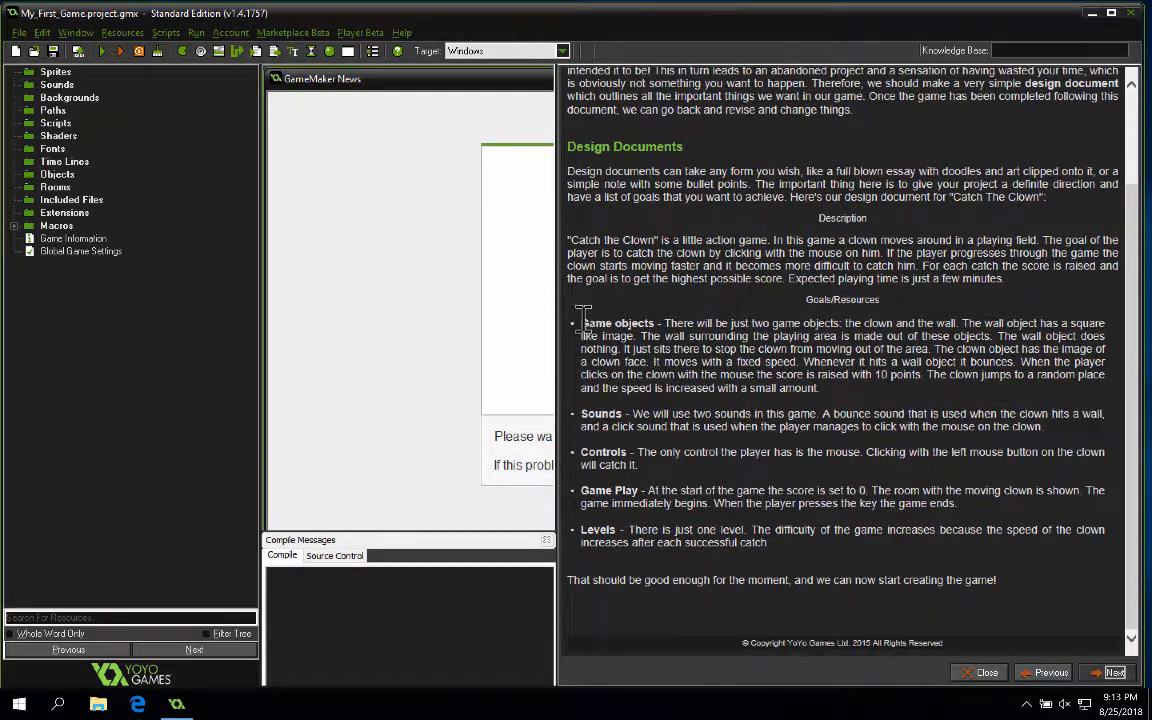
pyautogui.moveTo(580, 328); pyautogui.dragTo(678, 376)
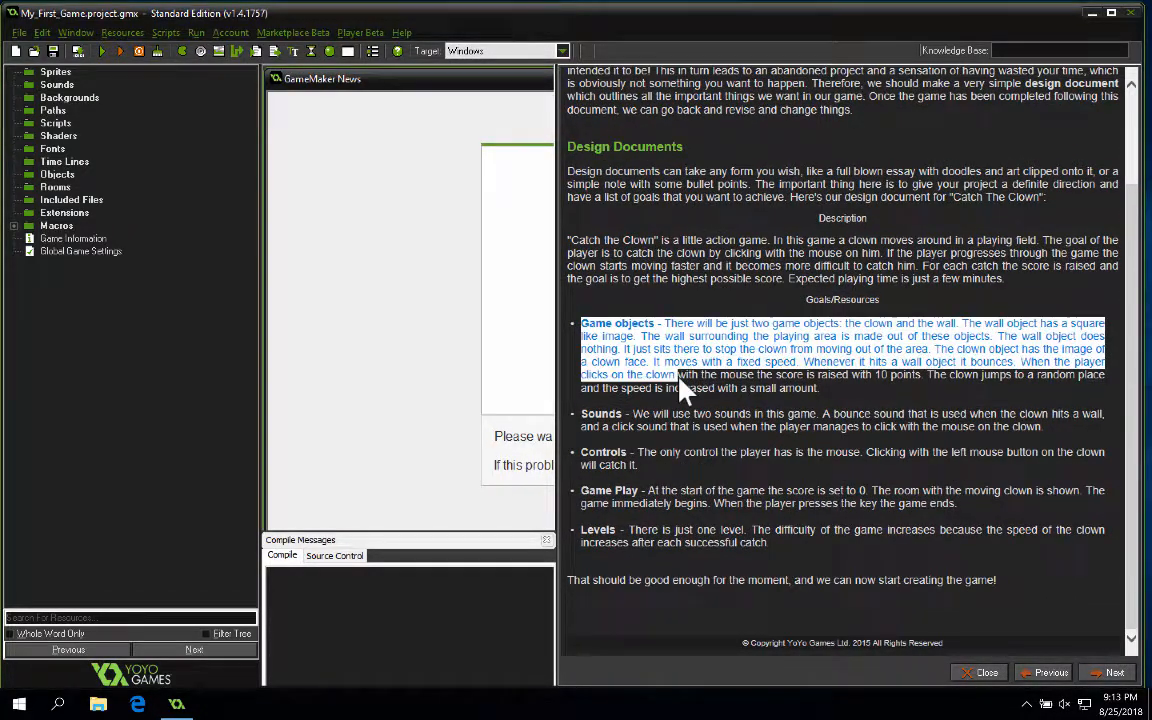
pyautogui.click(610, 425)
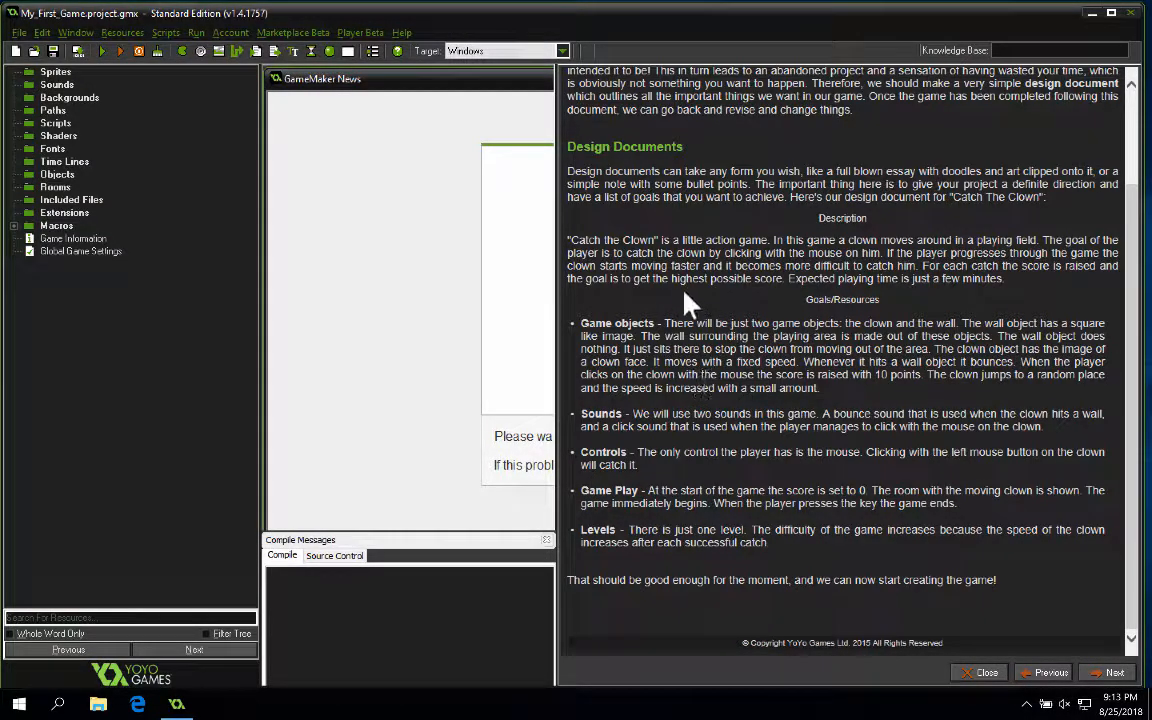
pyautogui.scroll(2, 725, 365)
pyautogui.scroll(1, 727, 362)
pyautogui.scroll(-3, 727, 362)
# Go to tutorial page 3 and read the instructions for adding the clown and wall sprites.
pyautogui.click(1118, 673)
pyautogui.scroll(-3, 835, 405)
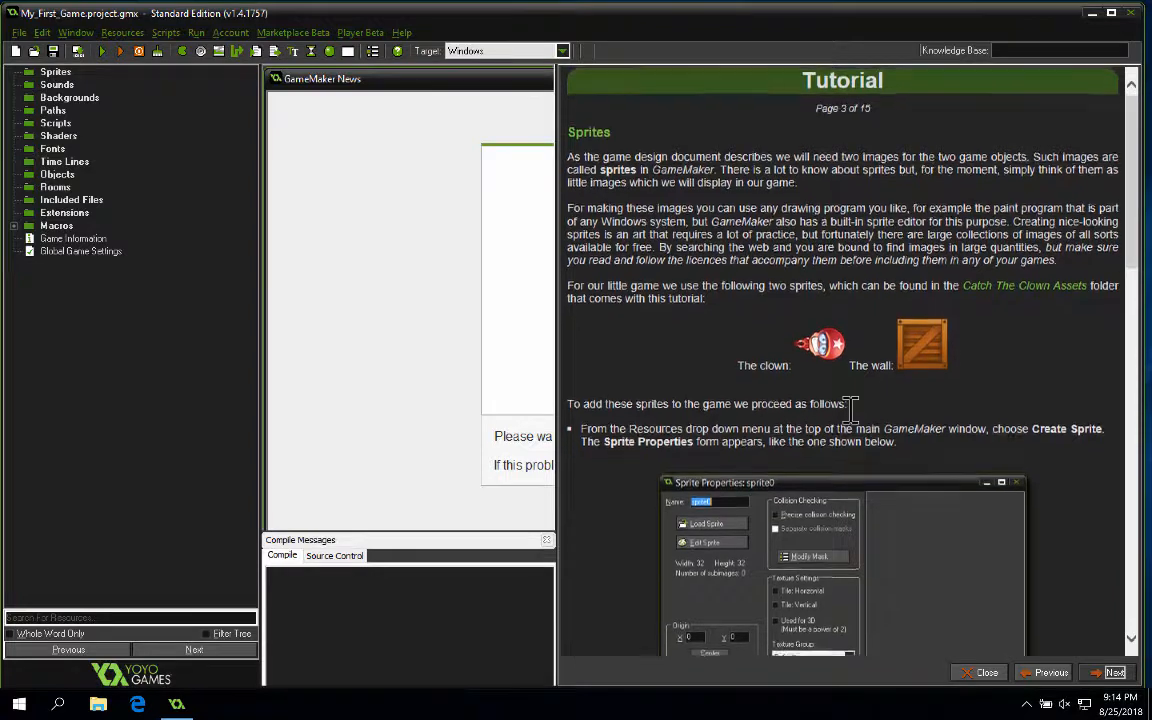
pyautogui.scroll(3, 835, 405)
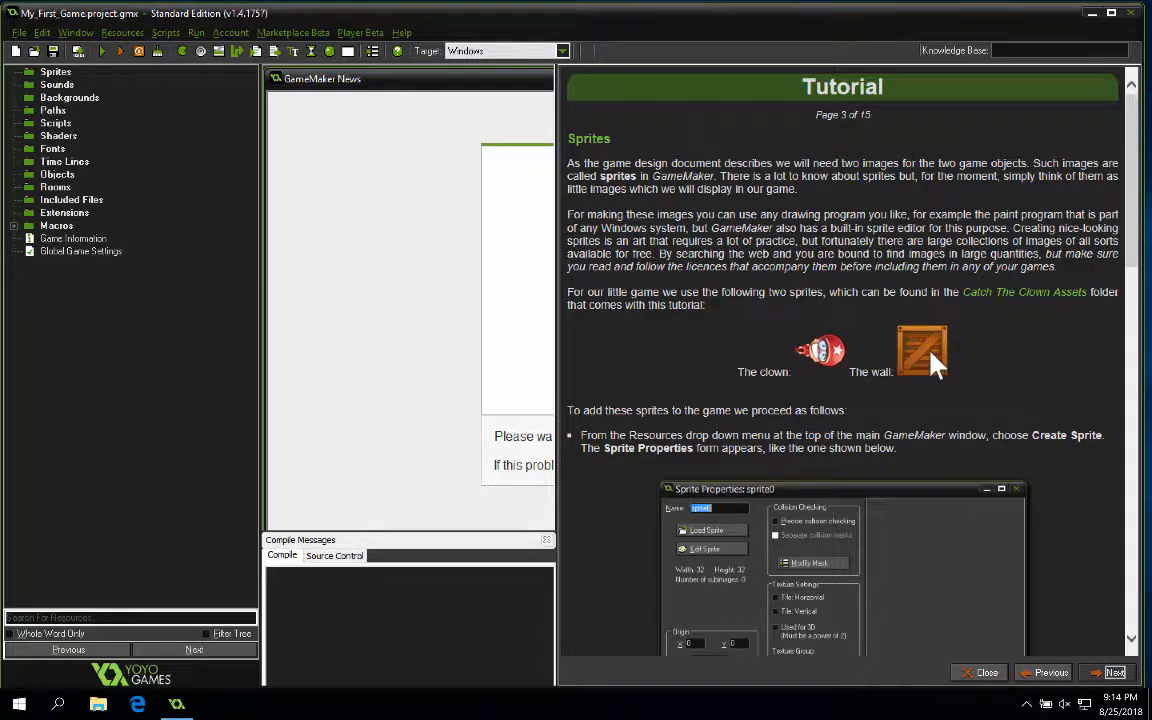
pyautogui.scroll(-3, 790, 368)
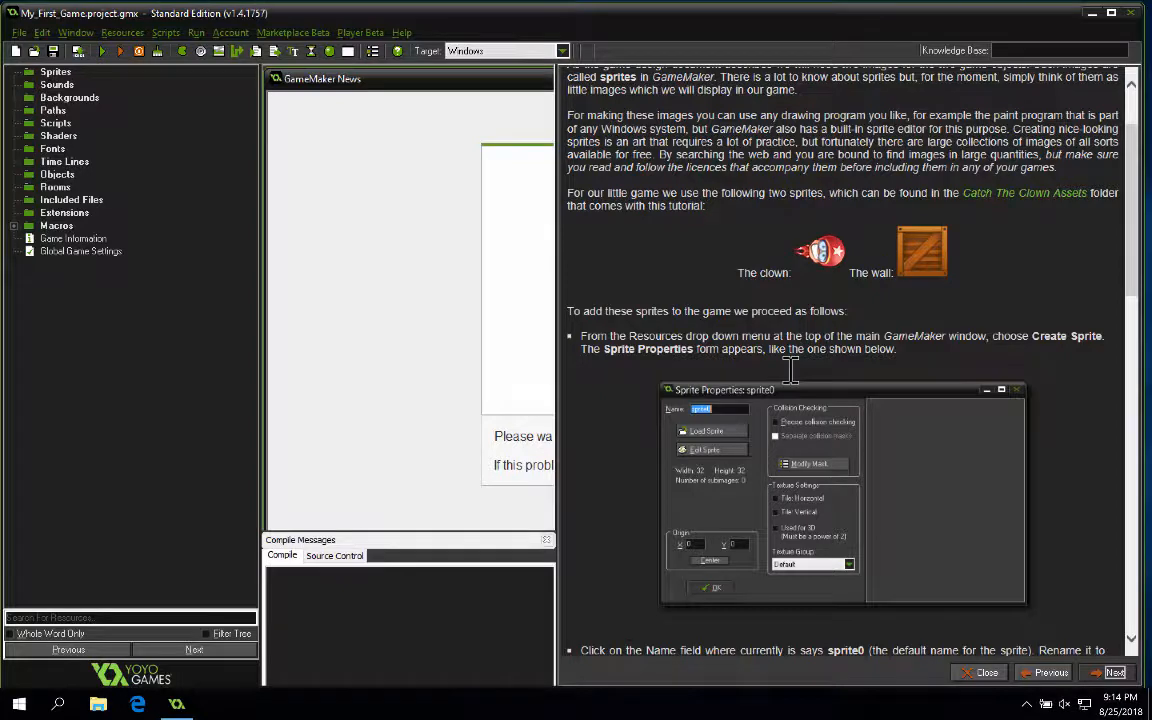
pyautogui.scroll(-1, 790, 368)
pyautogui.scroll(-2, 735, 438)
pyautogui.scroll(-3, 735, 438)
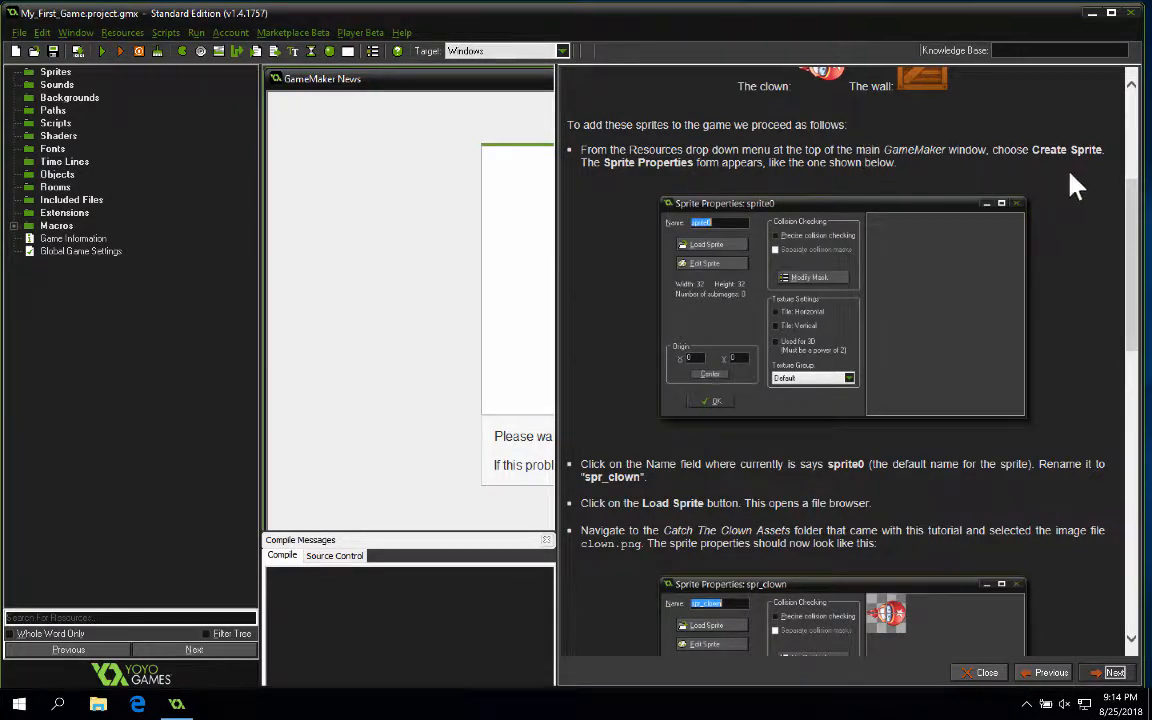
# Create a new sprite and name it spr_clown, keeping its properties window clear of the tutorial instructions.
pyautogui.rightClick(55, 75)
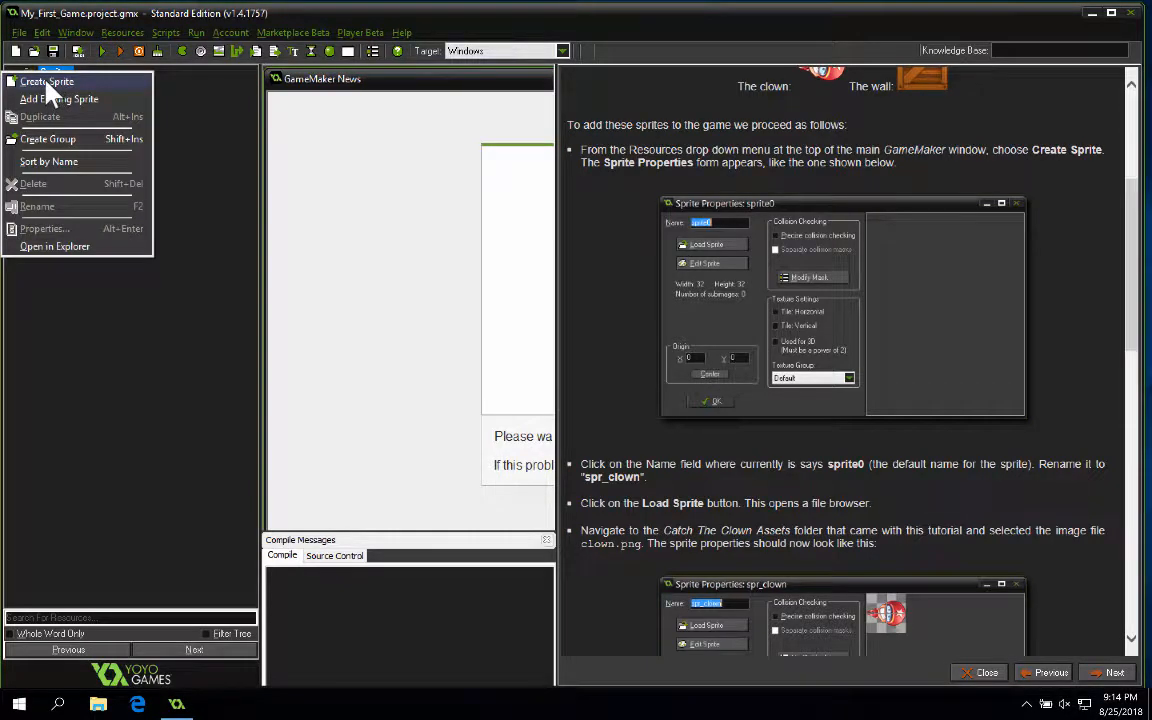
pyautogui.click(45, 84)
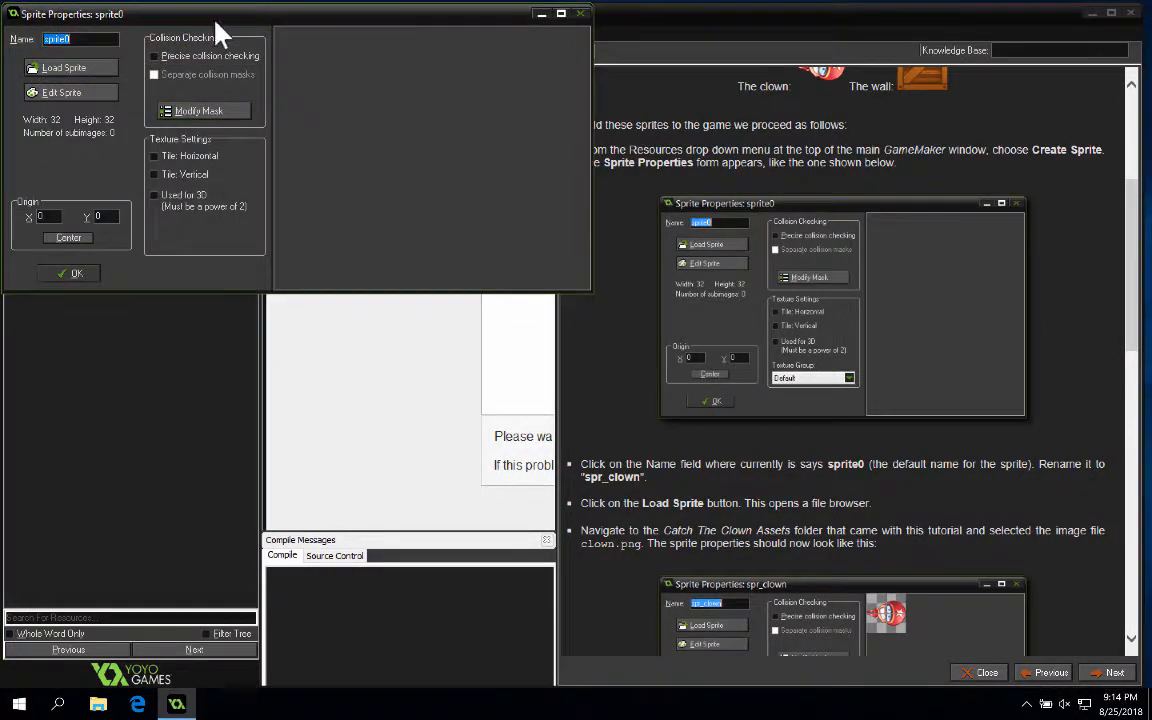
pyautogui.moveTo(213, 20); pyautogui.dragTo(318, 264)
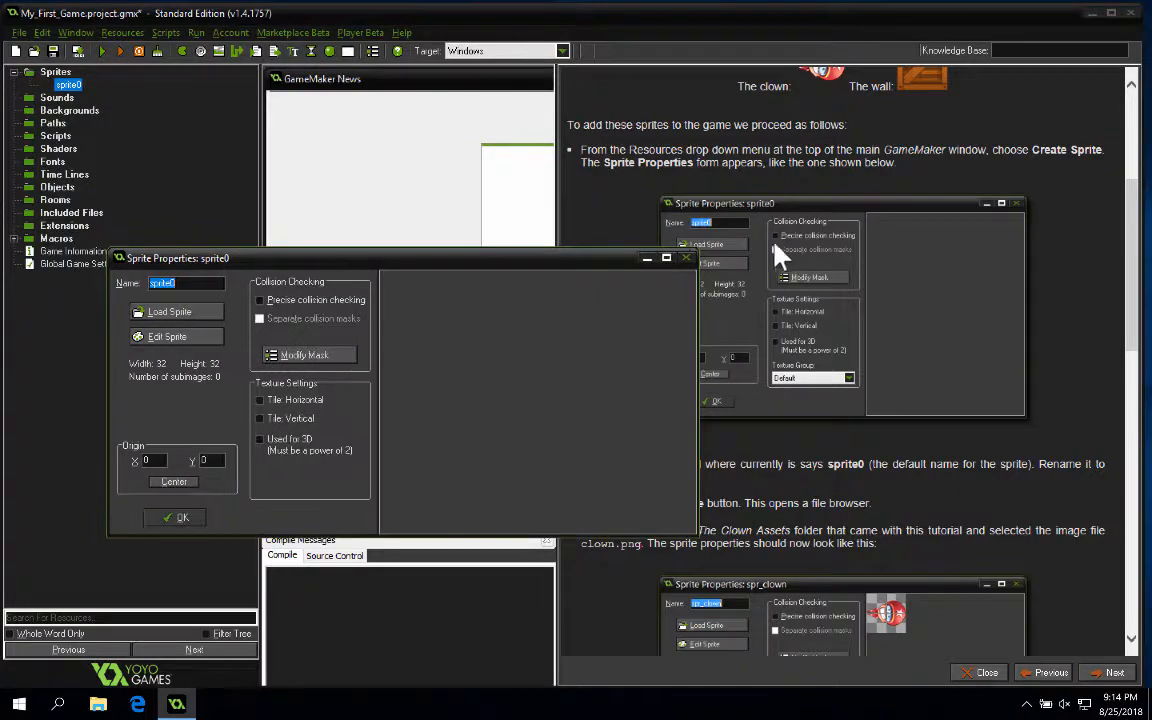
pyautogui.scroll(-3, 820, 295)
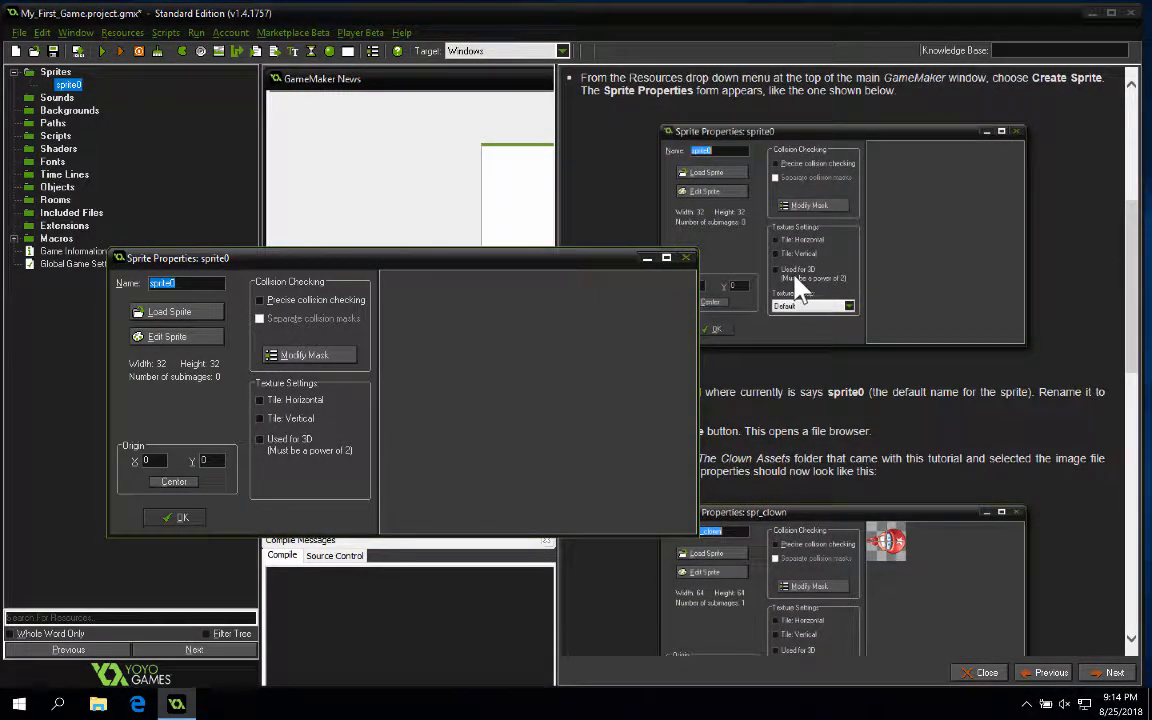
pyautogui.scroll(-3, 802, 334)
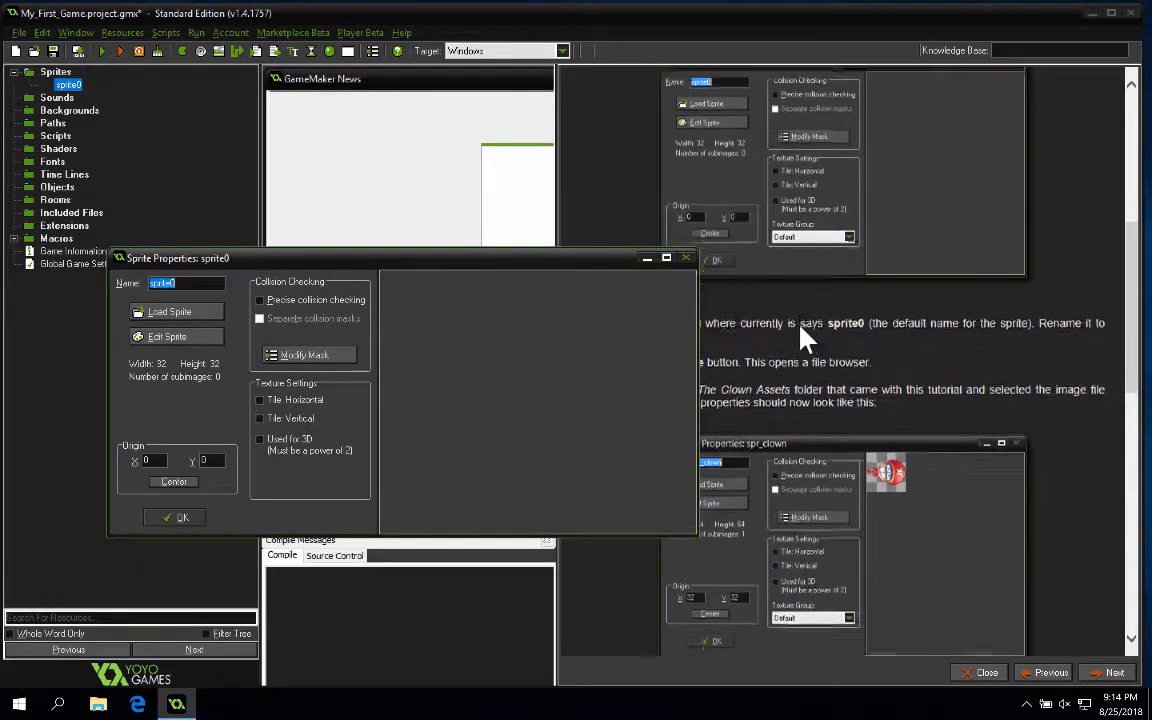
pyautogui.scroll(-6, 801, 330)
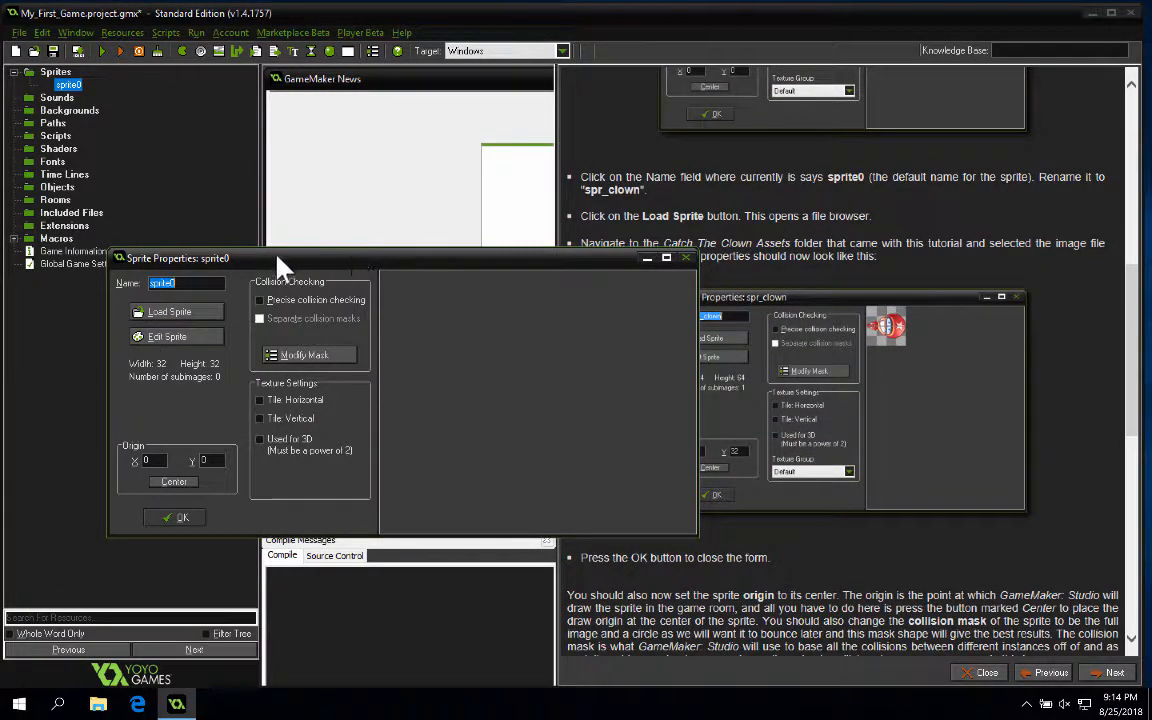
pyautogui.write('spr_clown')
pyautogui.moveTo(597, 260); pyautogui.dragTo(640, 305)
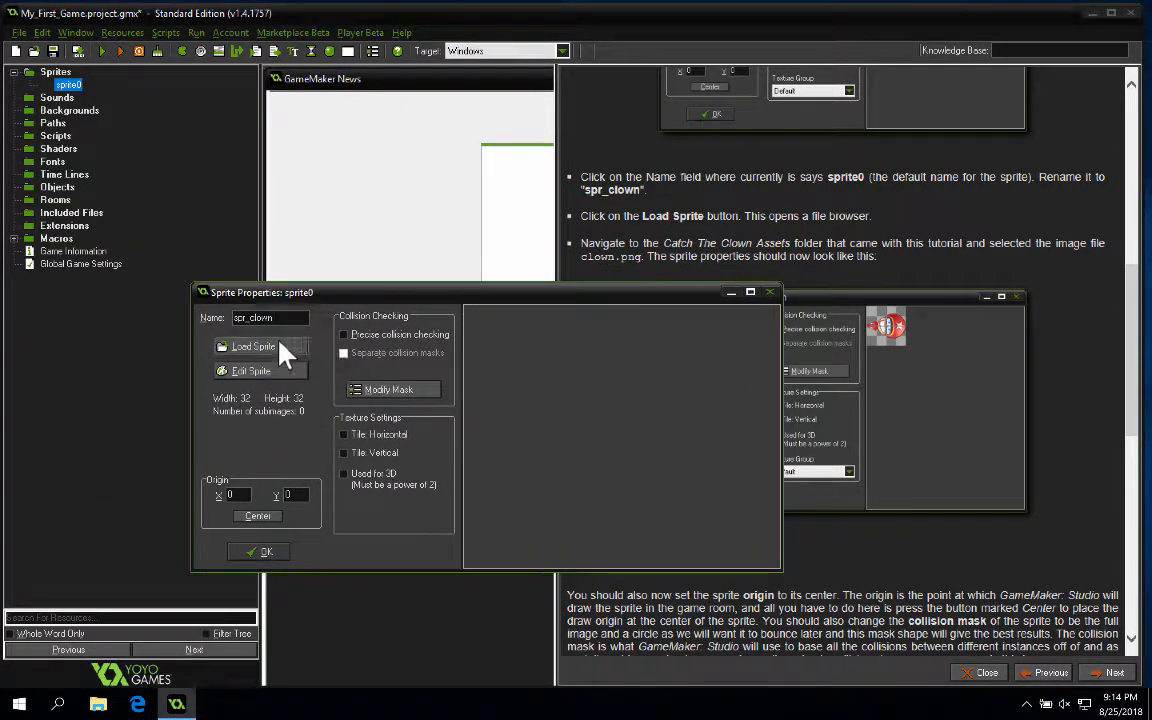
# Start loading an image for the sprite and browse through Users on the C: drive to the AppData folder in the user's home folder.
pyautogui.click(252, 346)
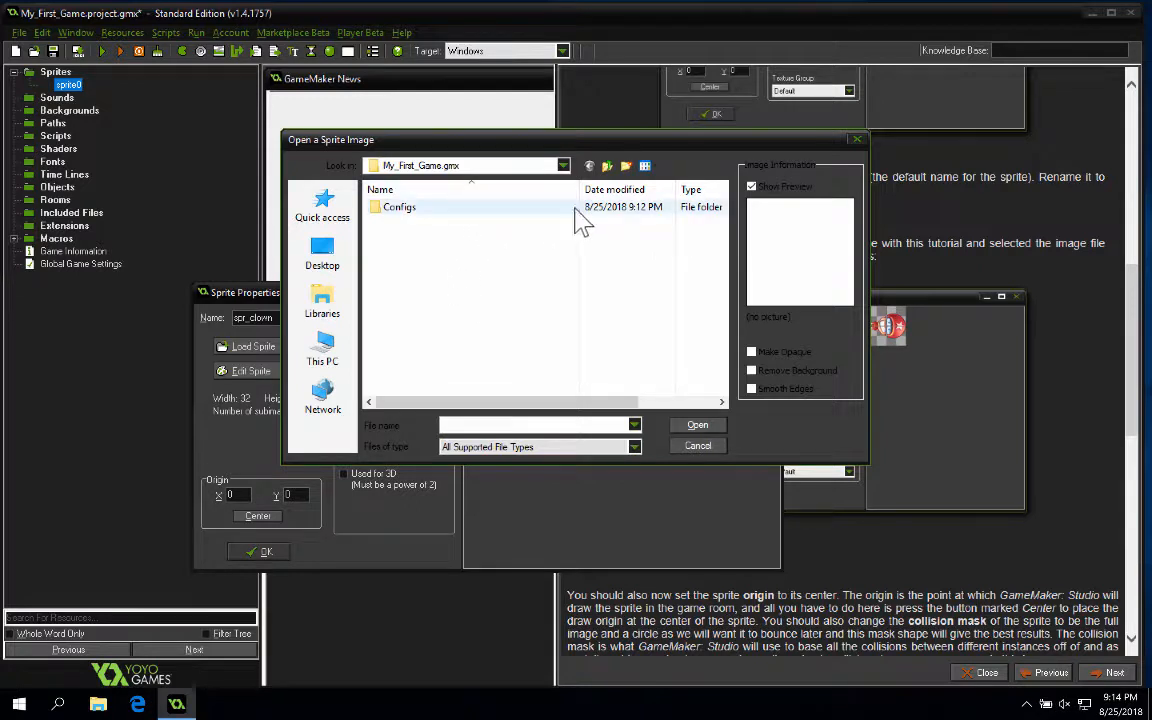
pyautogui.click(553, 165)
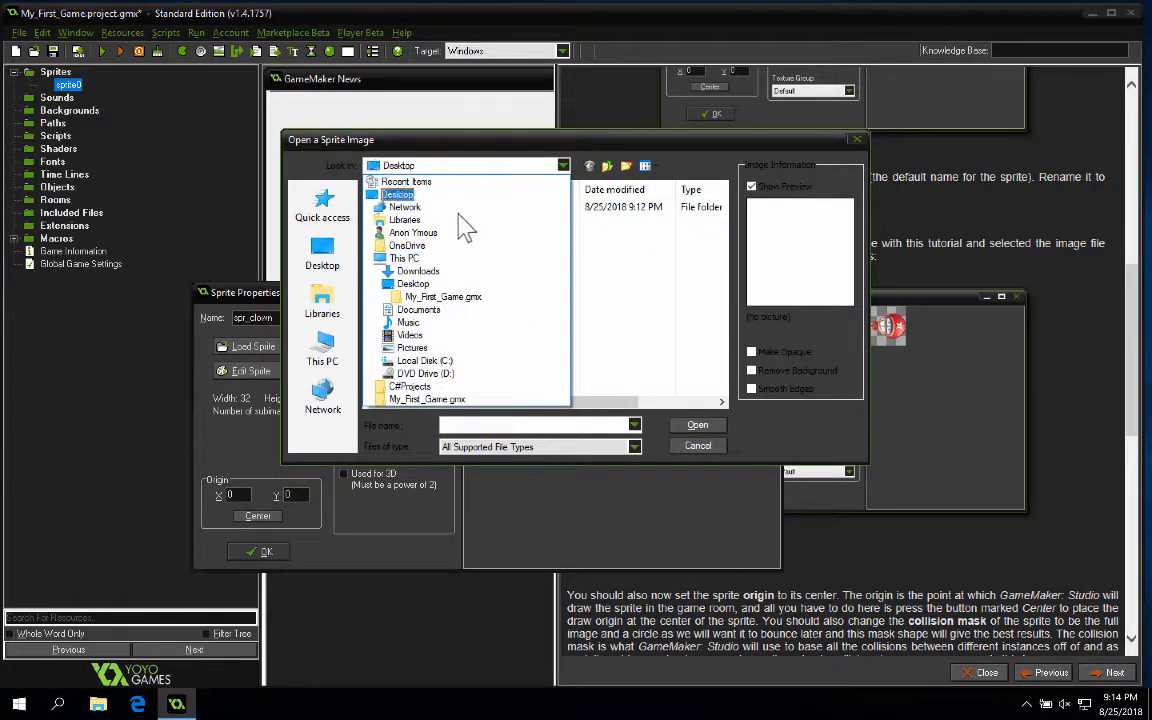
pyautogui.click(404, 259)
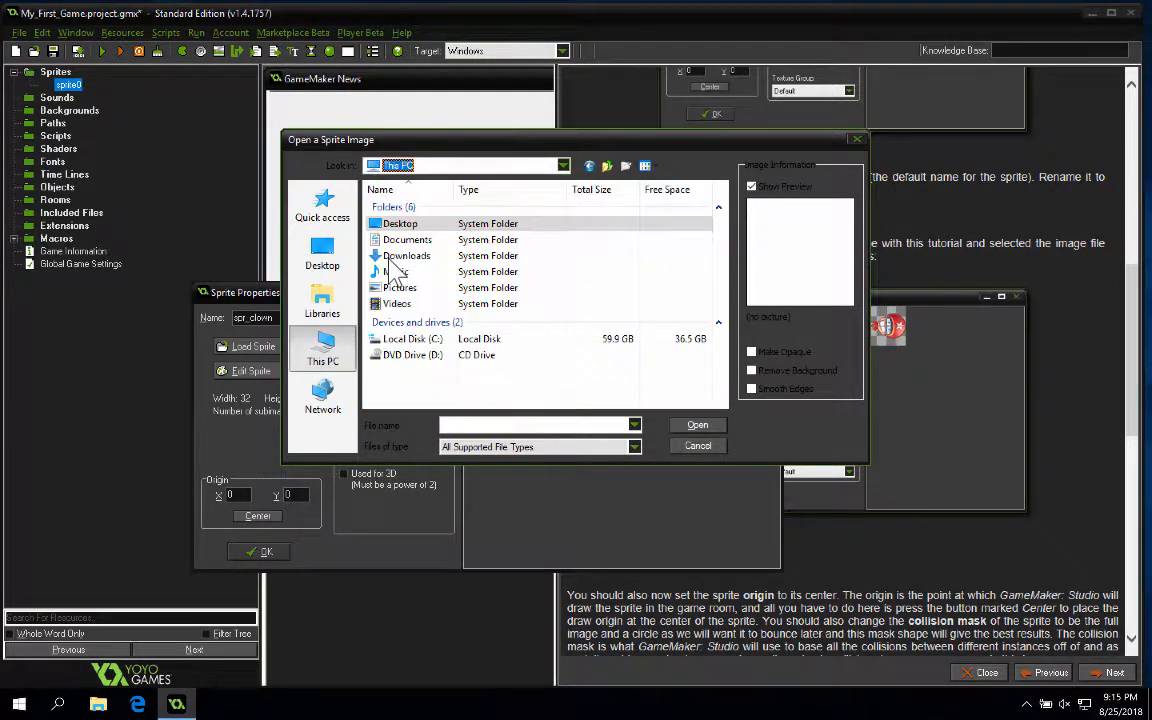
pyautogui.doubleClick(433, 341)
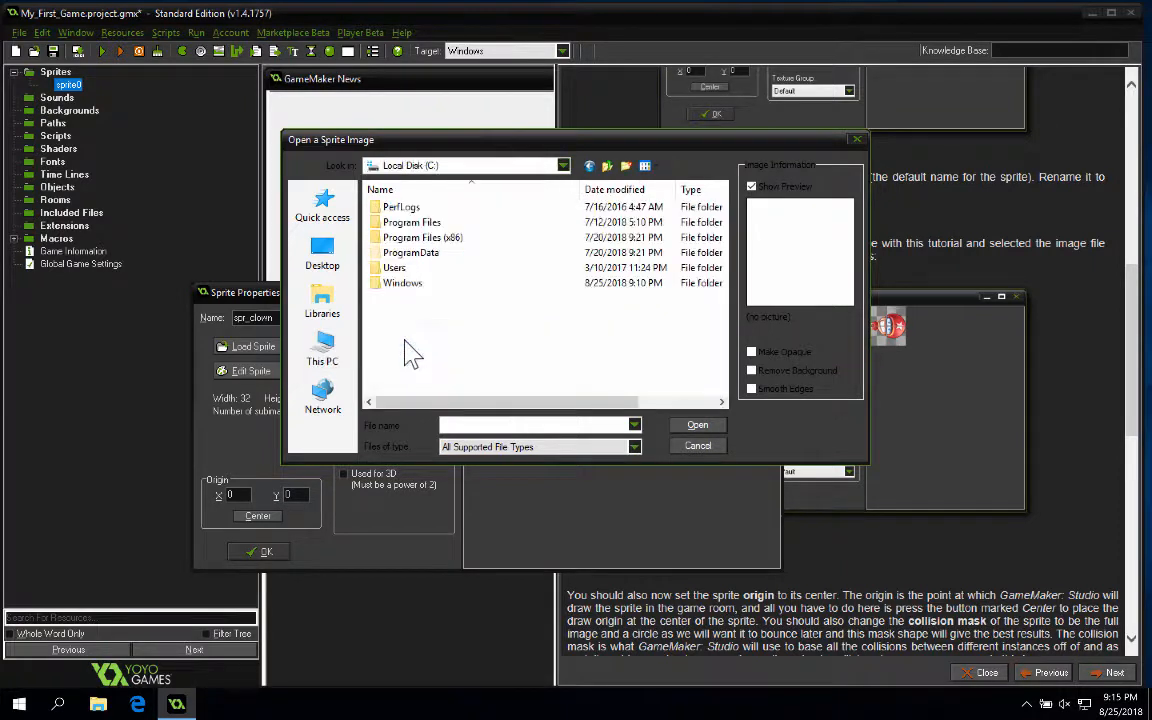
pyautogui.doubleClick(392, 272)
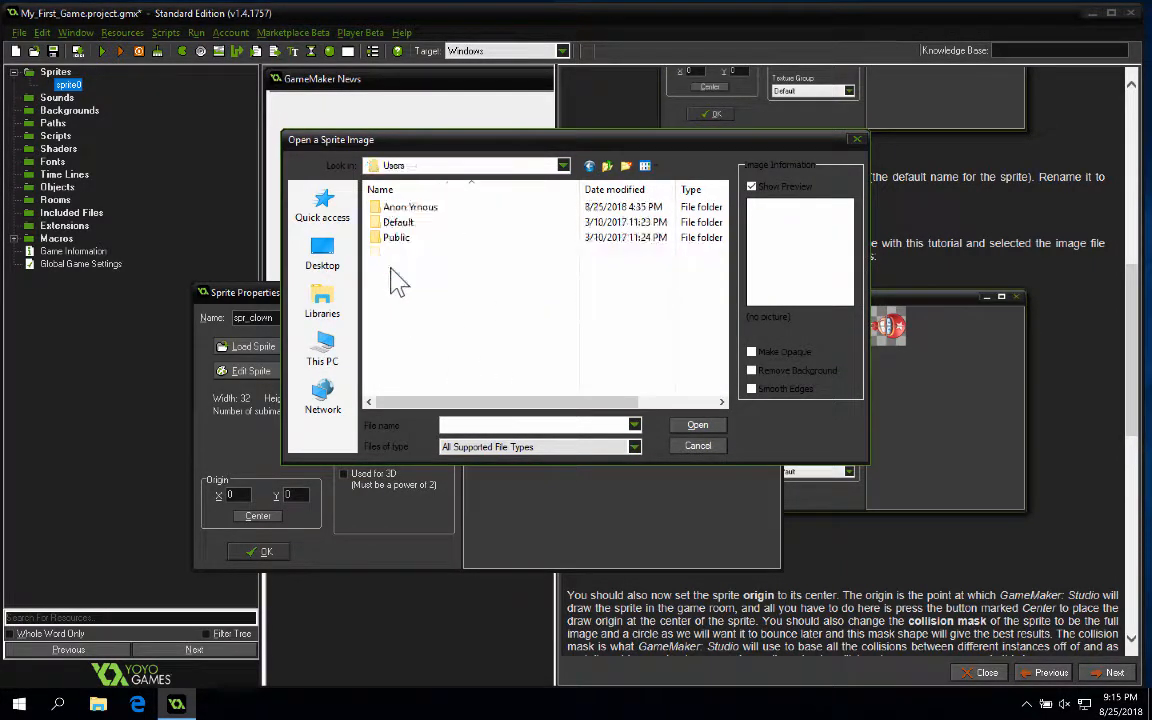
pyautogui.doubleClick(410, 210)
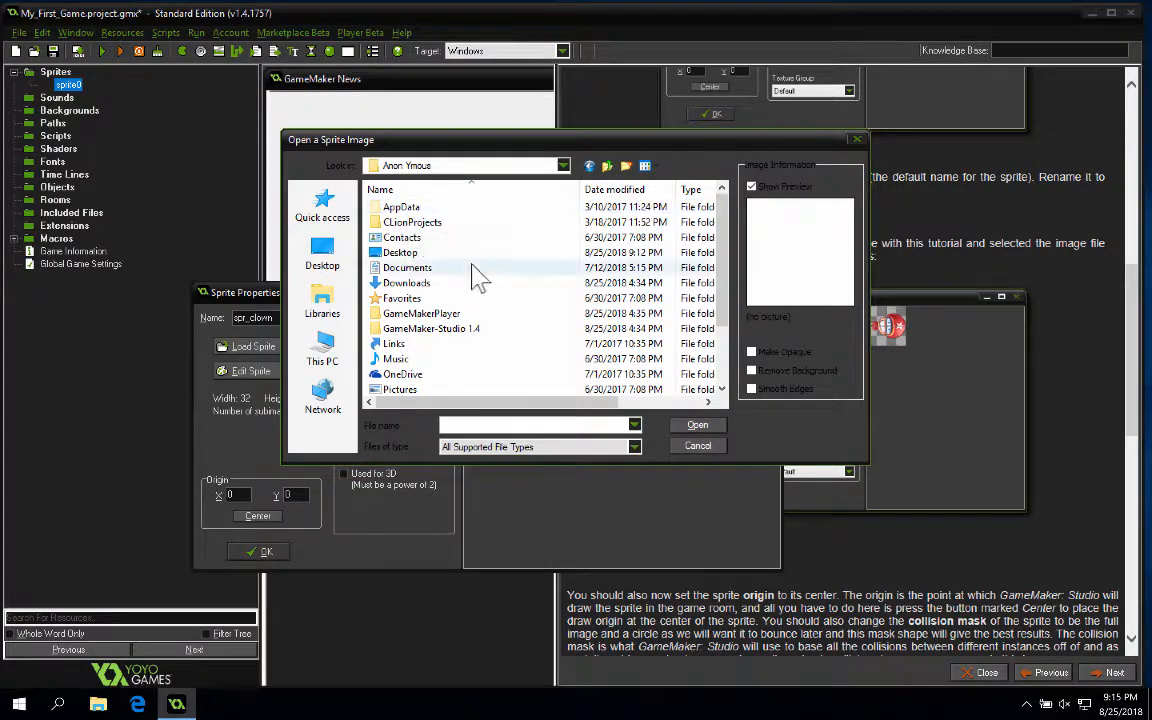
pyautogui.click(398, 207)
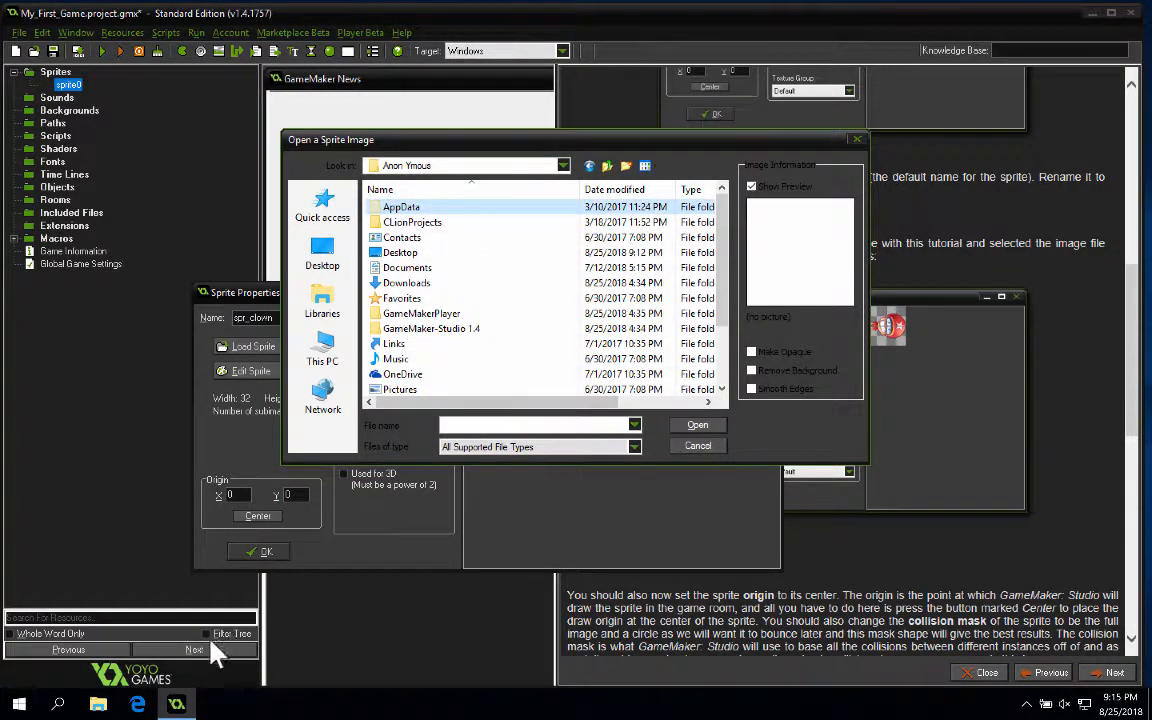
# Switch to File Explorer and turn off the display of hidden items, closing it and the sprite image browser.
pyautogui.click(98, 704)
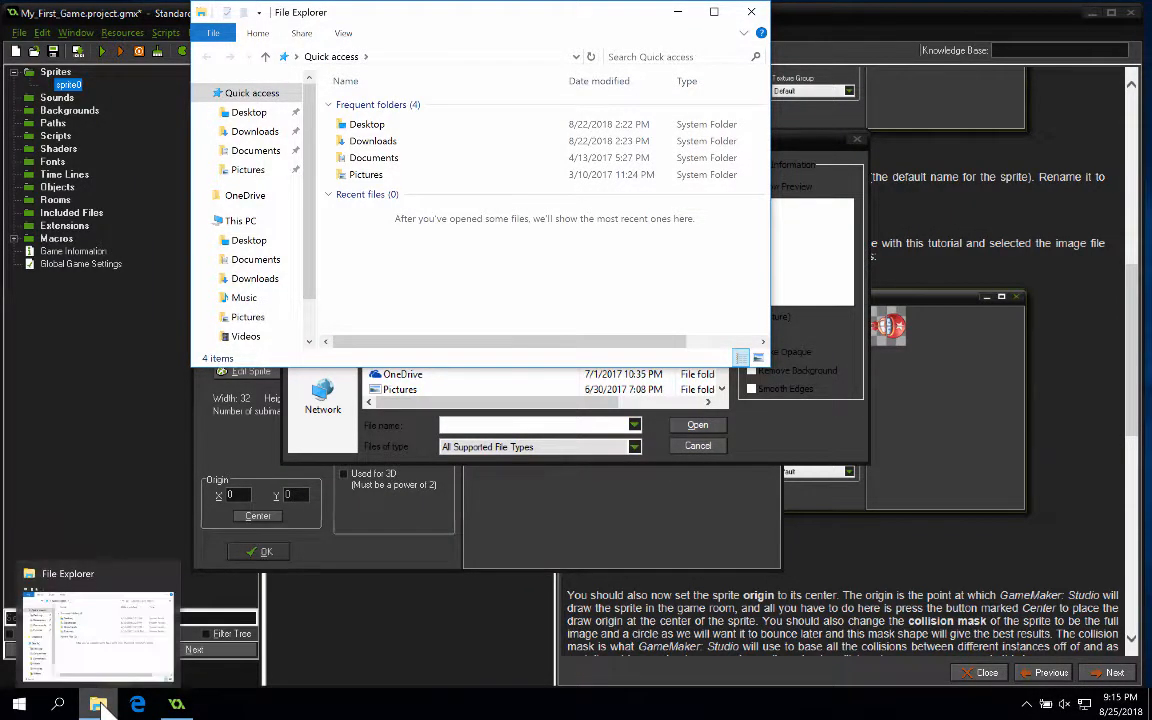
pyautogui.click(343, 33)
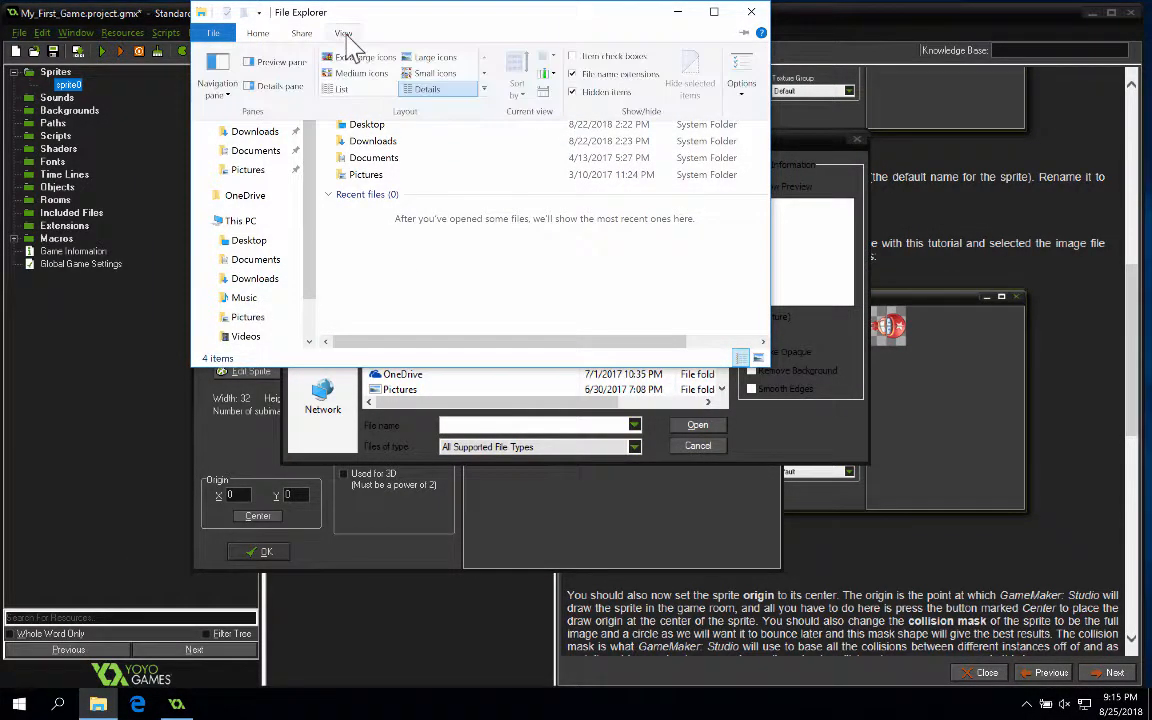
pyautogui.click(574, 91)
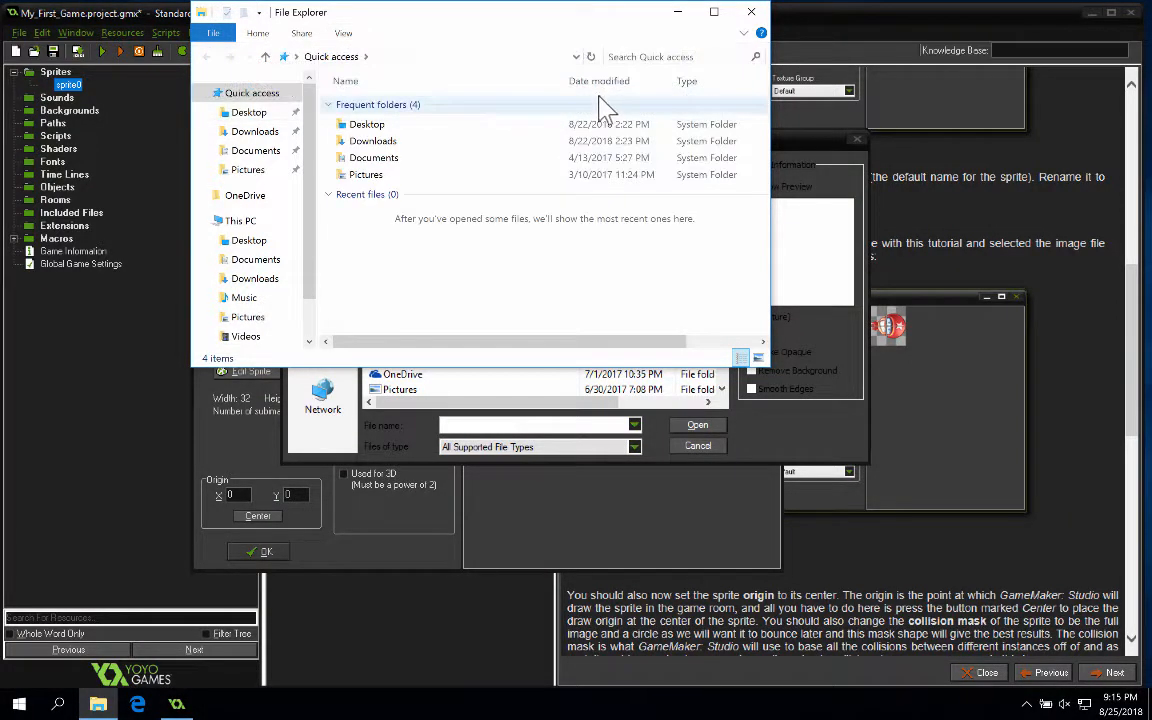
pyautogui.click(750, 12)
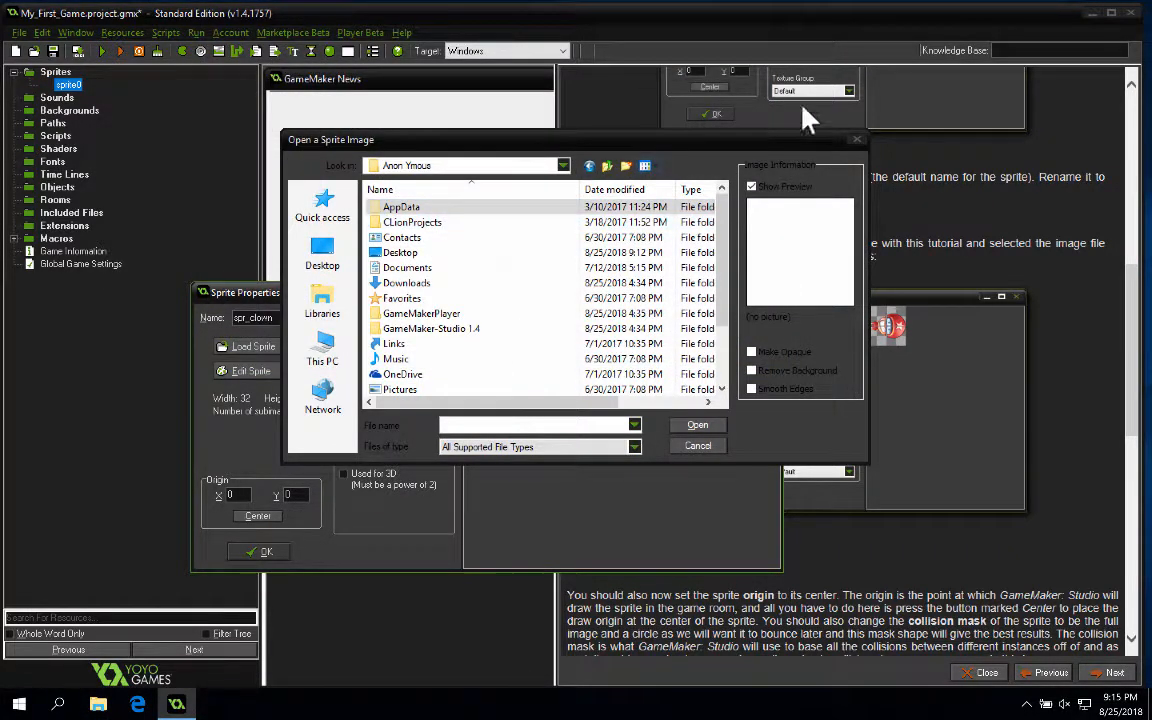
pyautogui.click(857, 141)
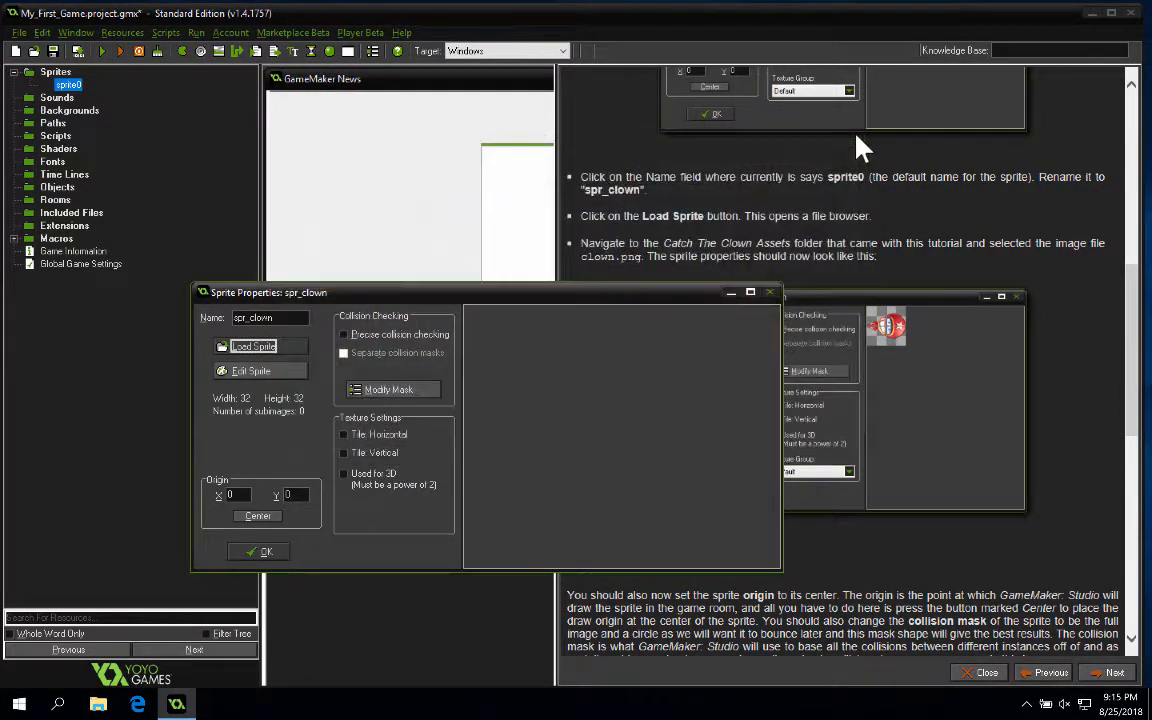
# Reopen the sprite image browser and check the user's home folder under C:\Users for AppData with hidden items off.
pyautogui.click(287, 352)
pyautogui.click(522, 166)
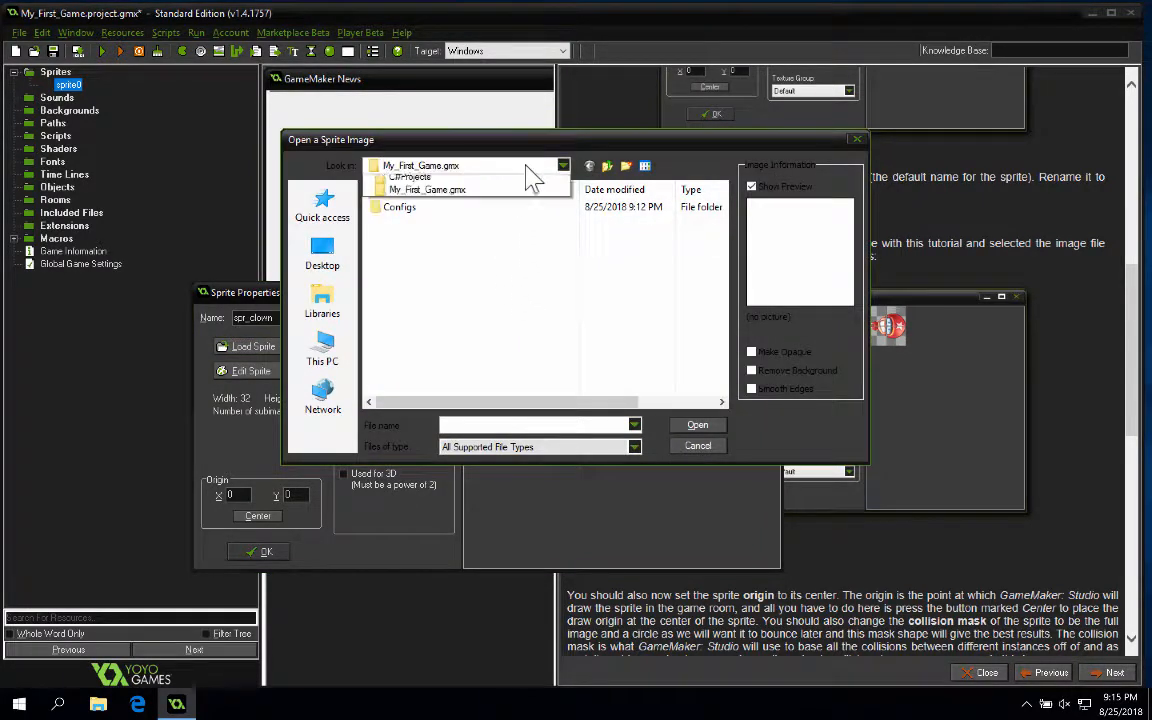
pyautogui.click(468, 255)
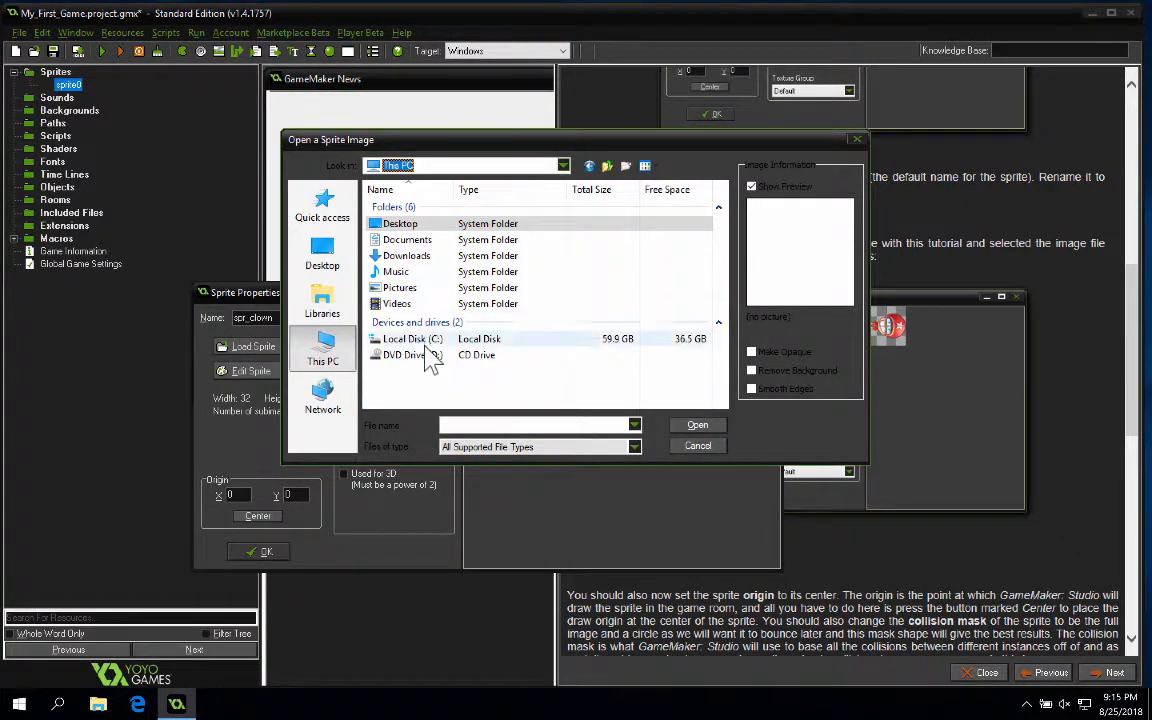
pyautogui.doubleClick(396, 340)
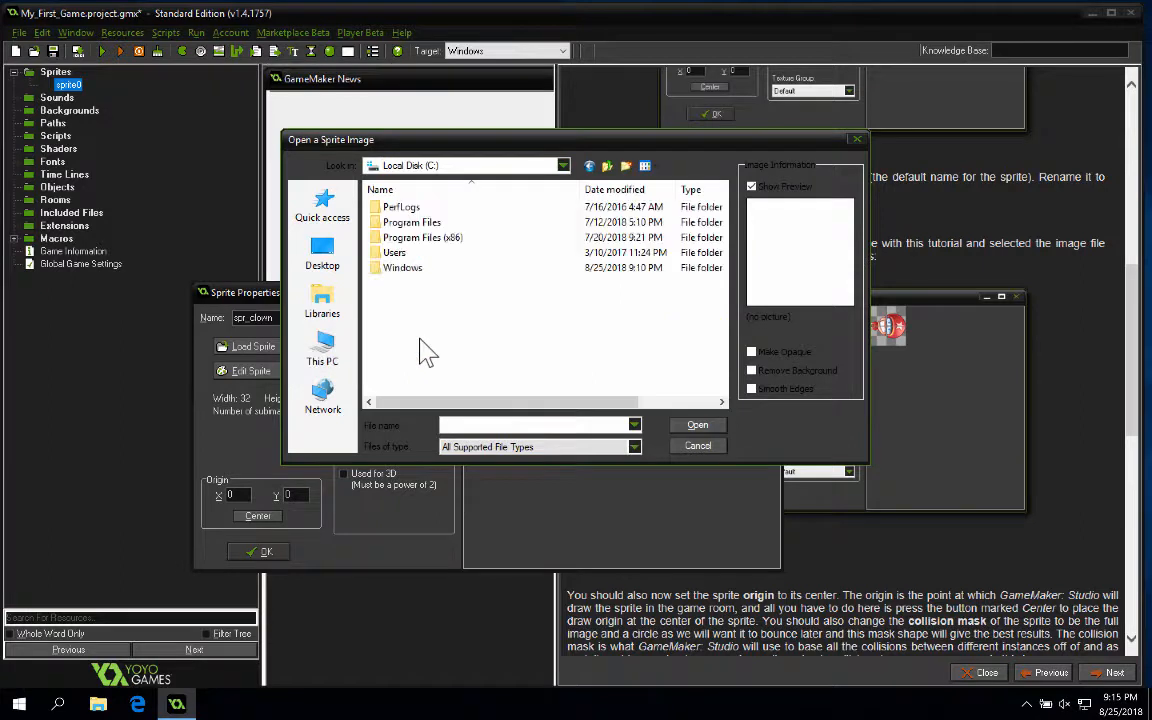
pyautogui.doubleClick(410, 252)
pyautogui.doubleClick(400, 208)
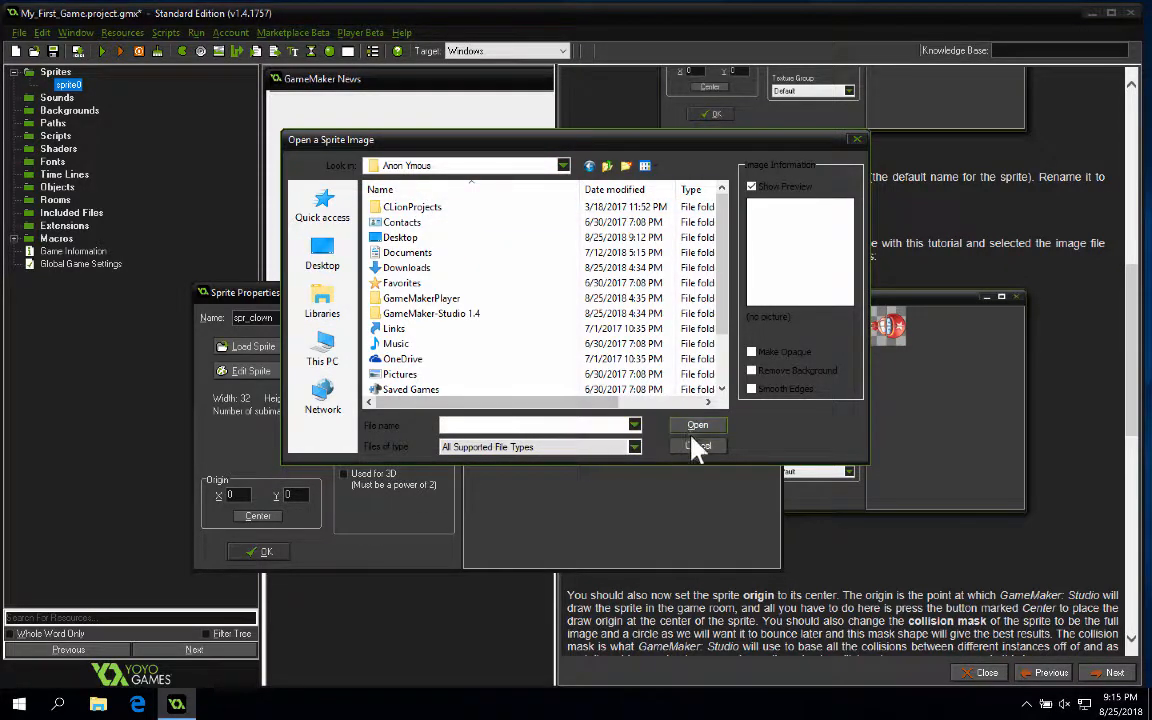
# Switch to File Explorer and turn the display of hidden items back on, closing it and the sprite image browser.
pyautogui.click(98, 704)
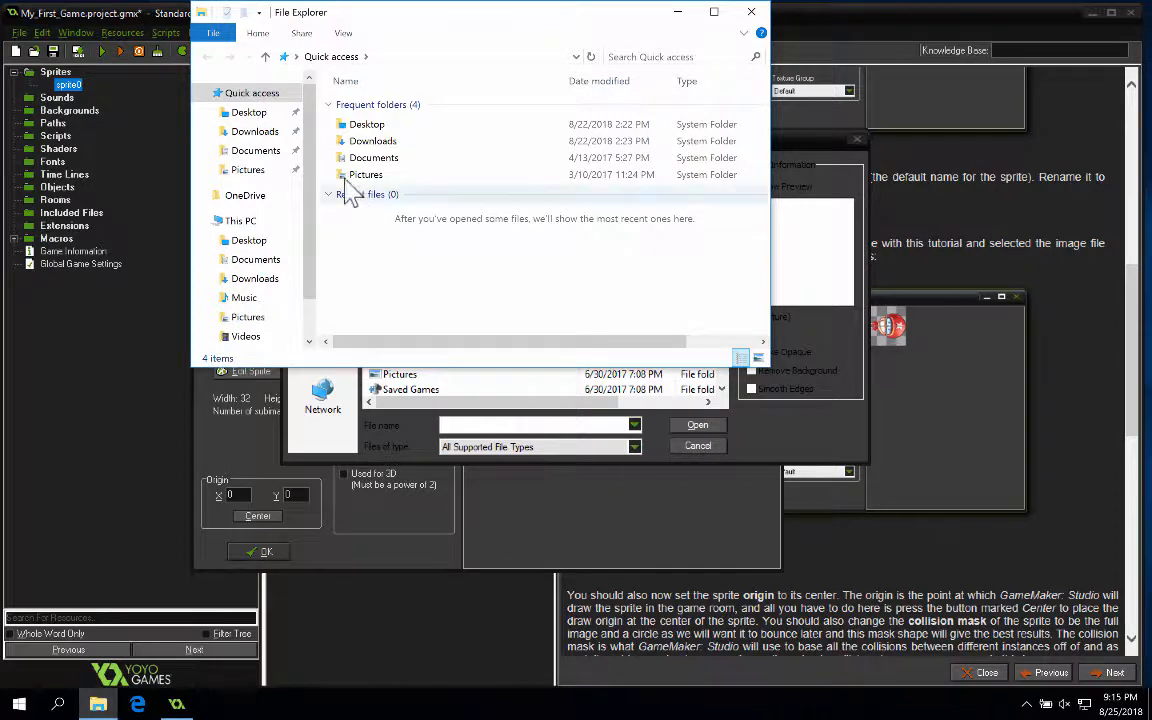
pyautogui.click(343, 33)
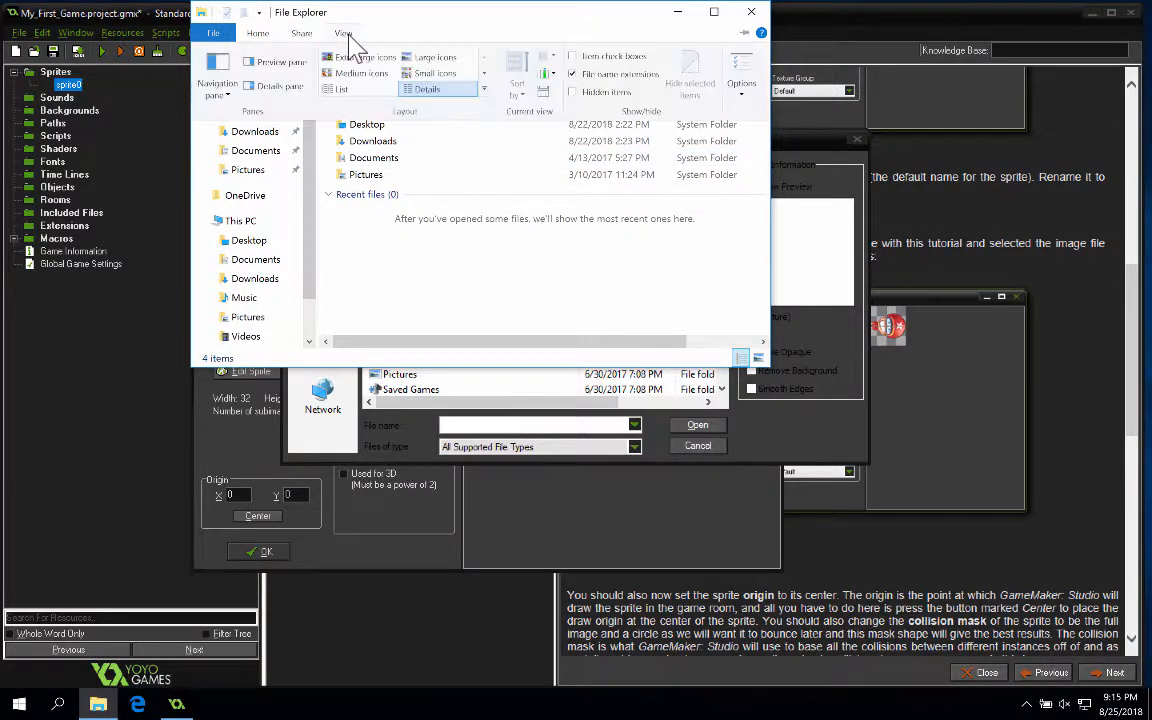
pyautogui.click(585, 98)
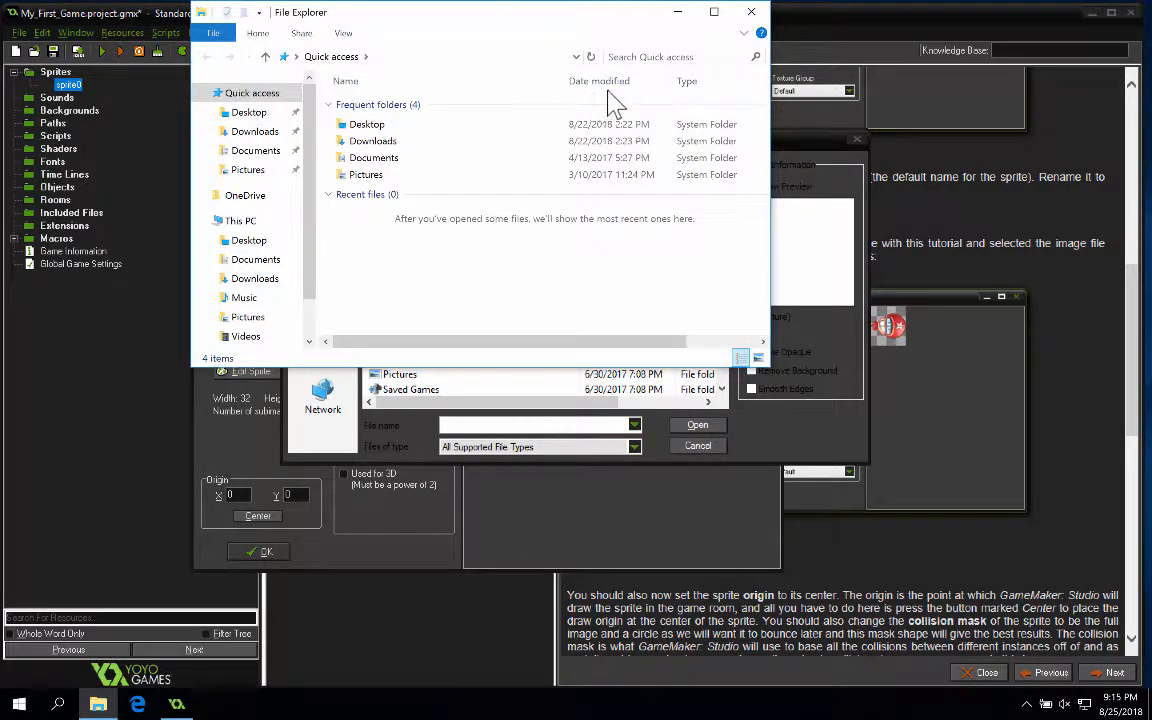
pyautogui.click(343, 33)
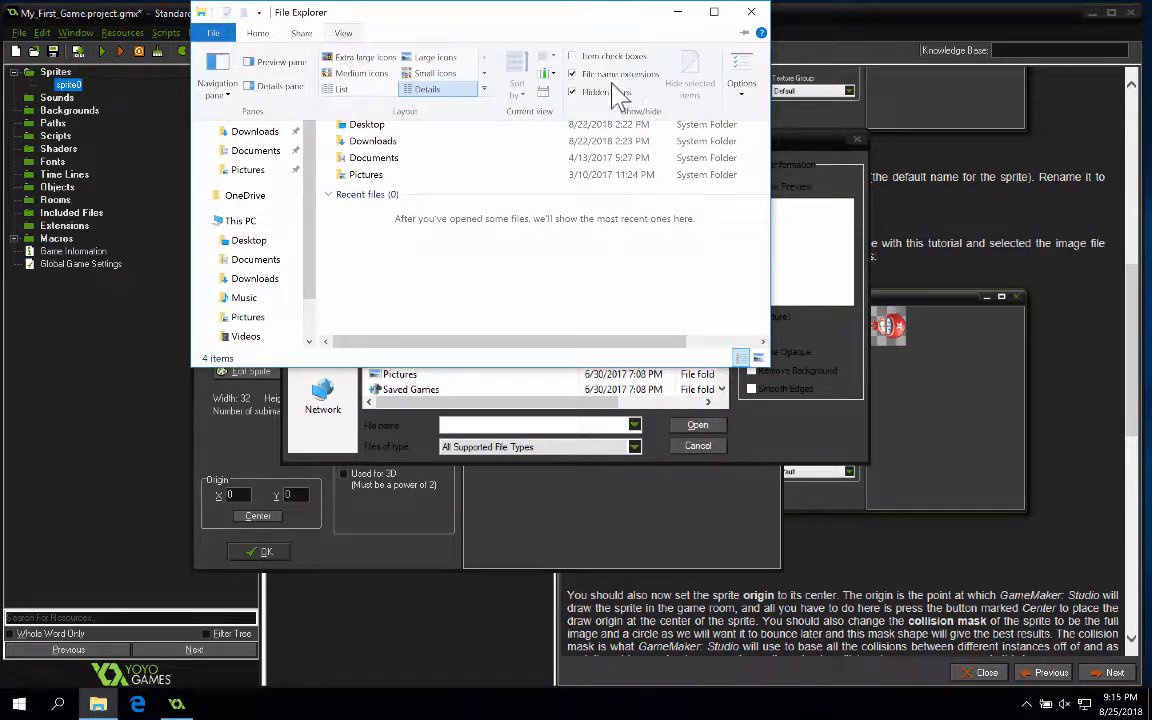
pyautogui.click(750, 12)
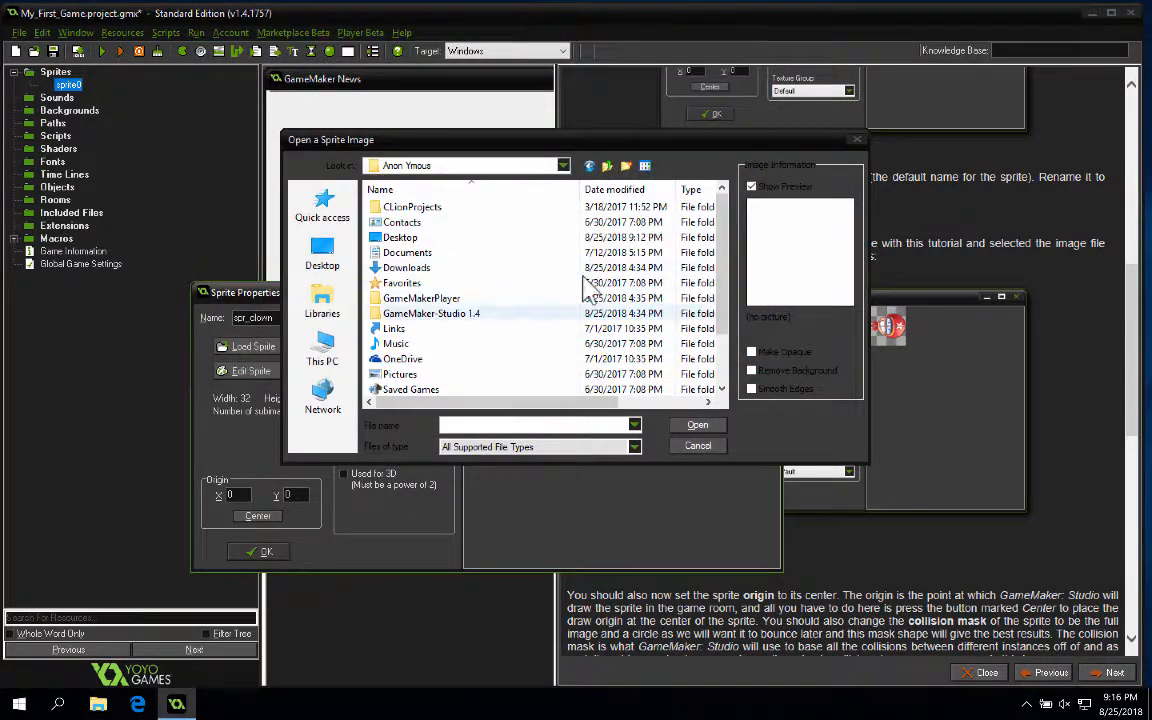
pyautogui.click(857, 139)
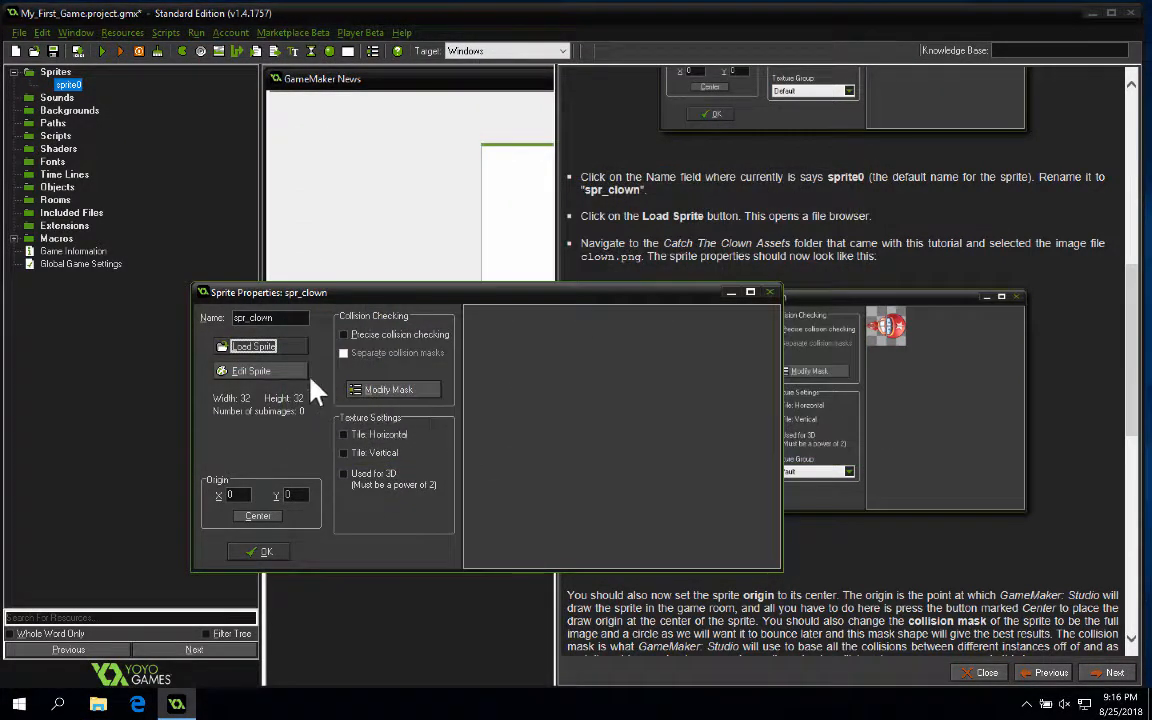
# Start loading the sprite image and browse from the C: drive to AppData\Local in the user's home folder.
pyautogui.click(258, 350)
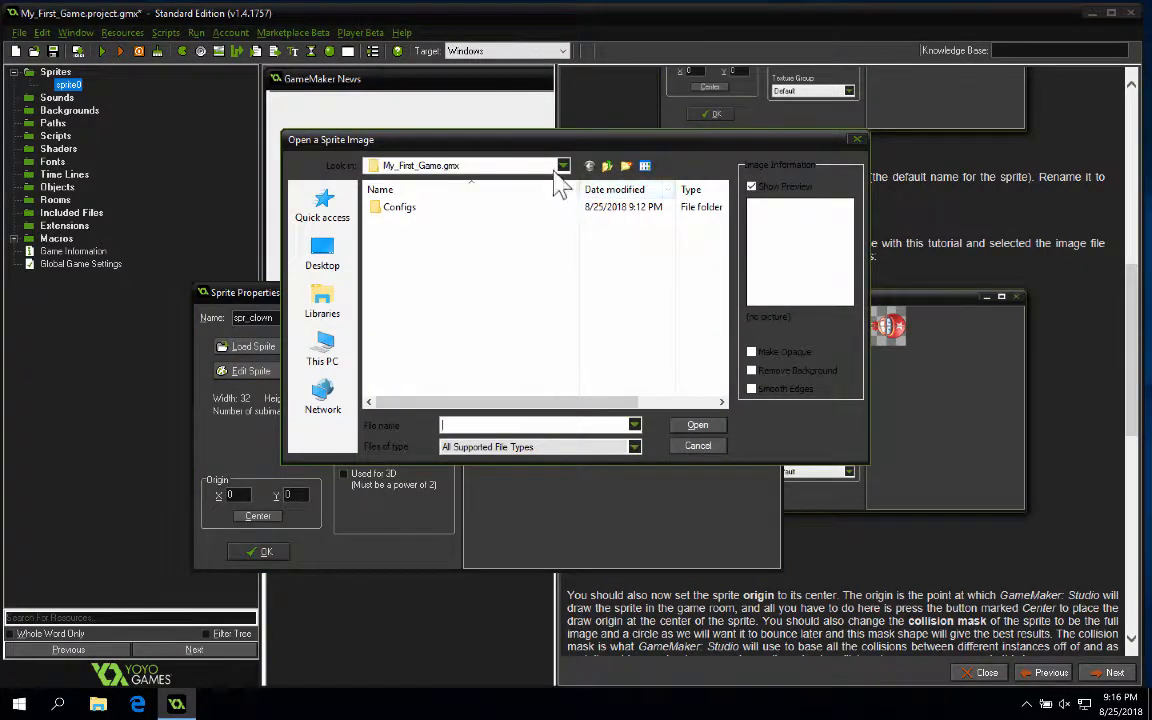
pyautogui.click(563, 165)
pyautogui.click(479, 259)
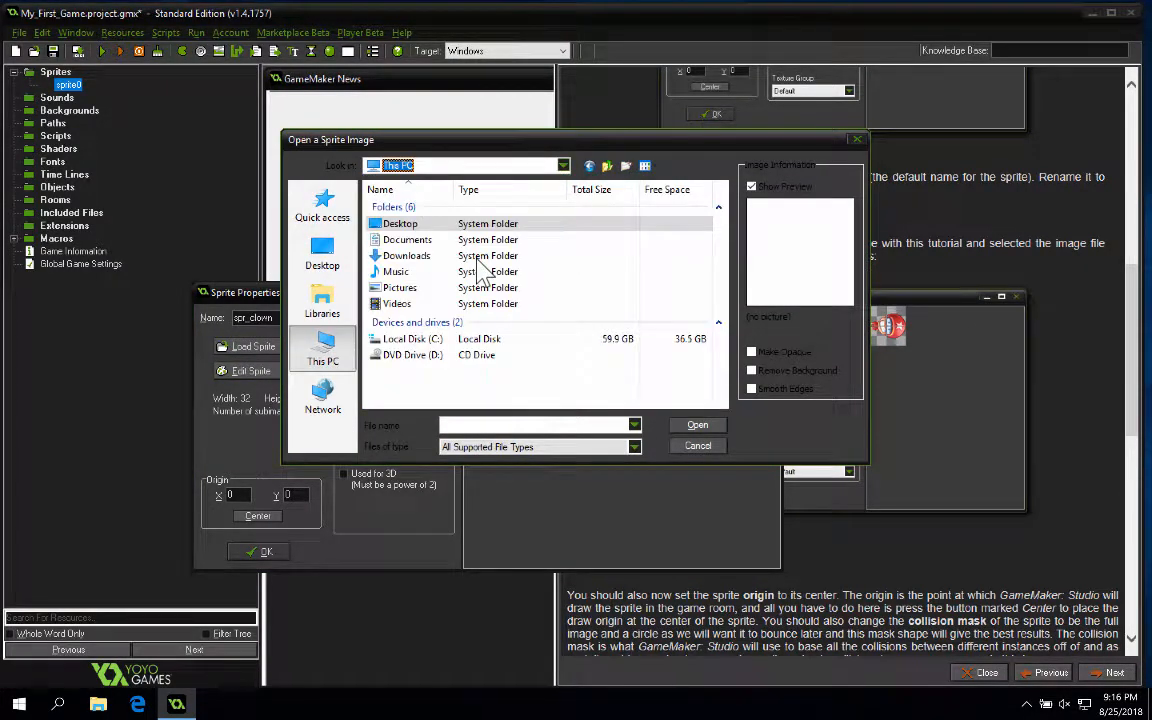
pyautogui.doubleClick(408, 339)
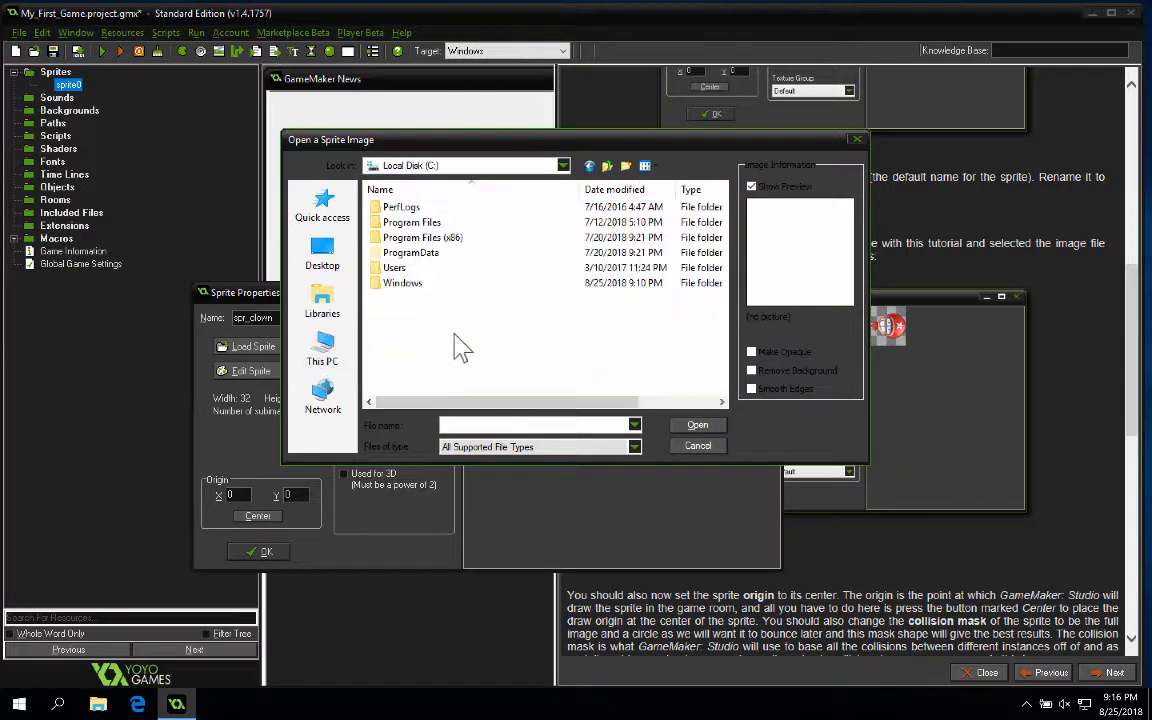
pyautogui.doubleClick(393, 268)
pyautogui.doubleClick(402, 208)
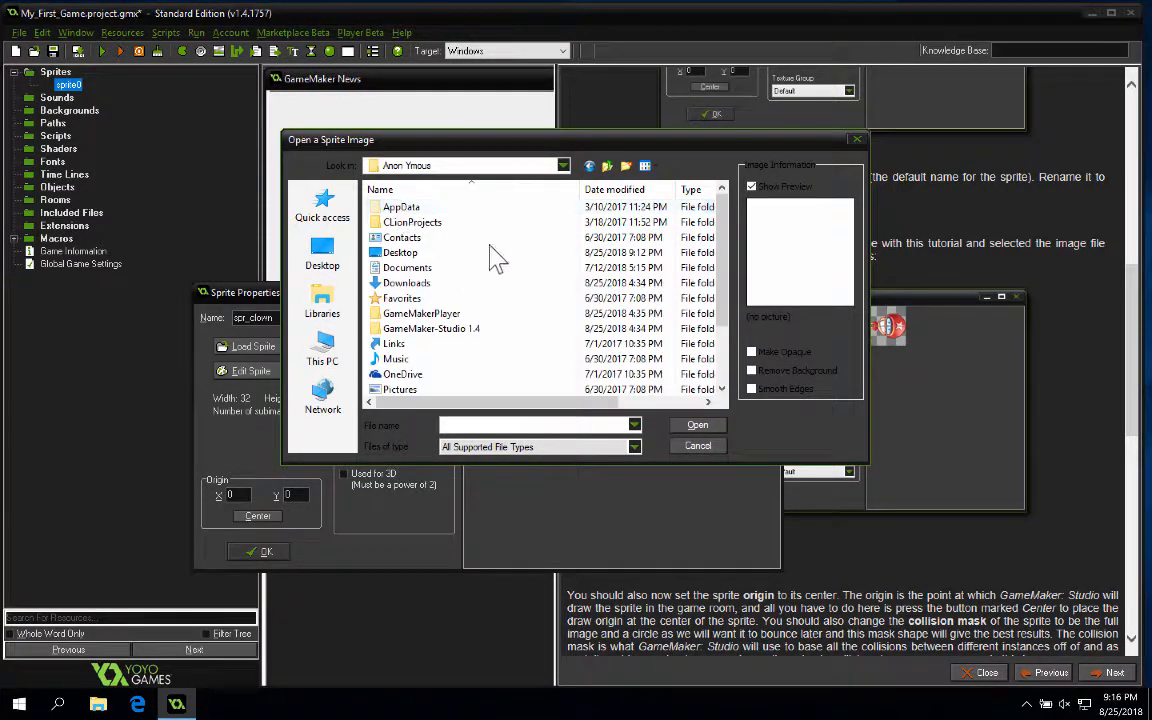
pyautogui.doubleClick(400, 207)
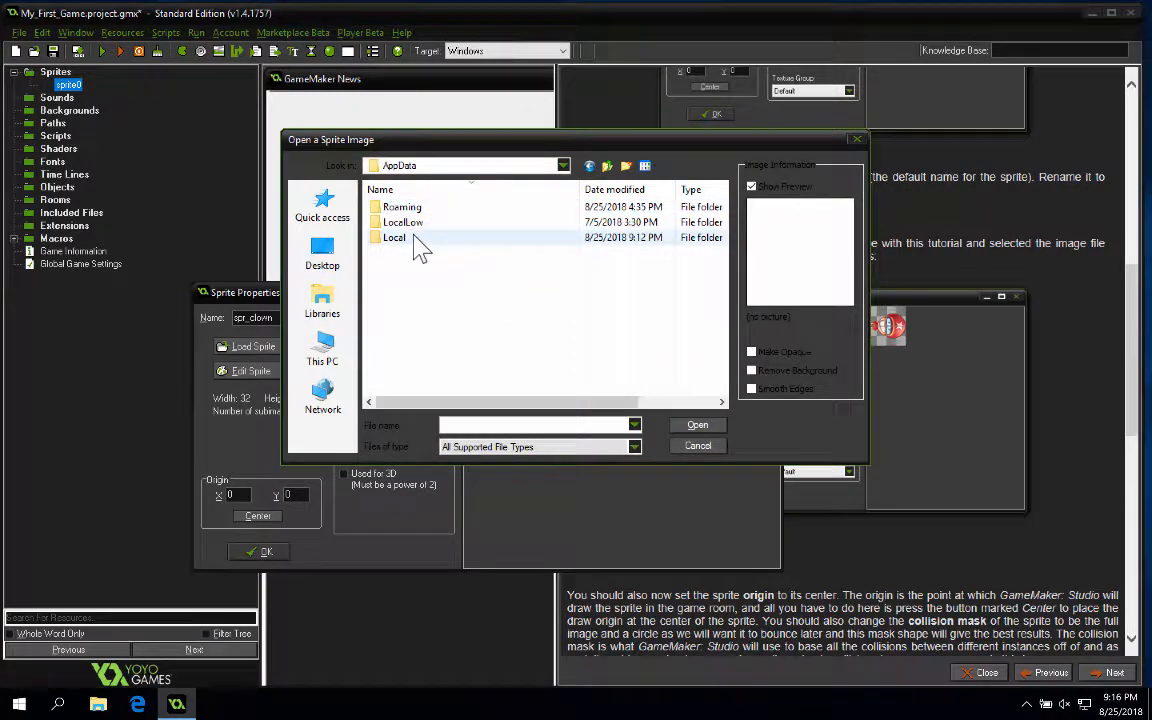
pyautogui.doubleClick(393, 238)
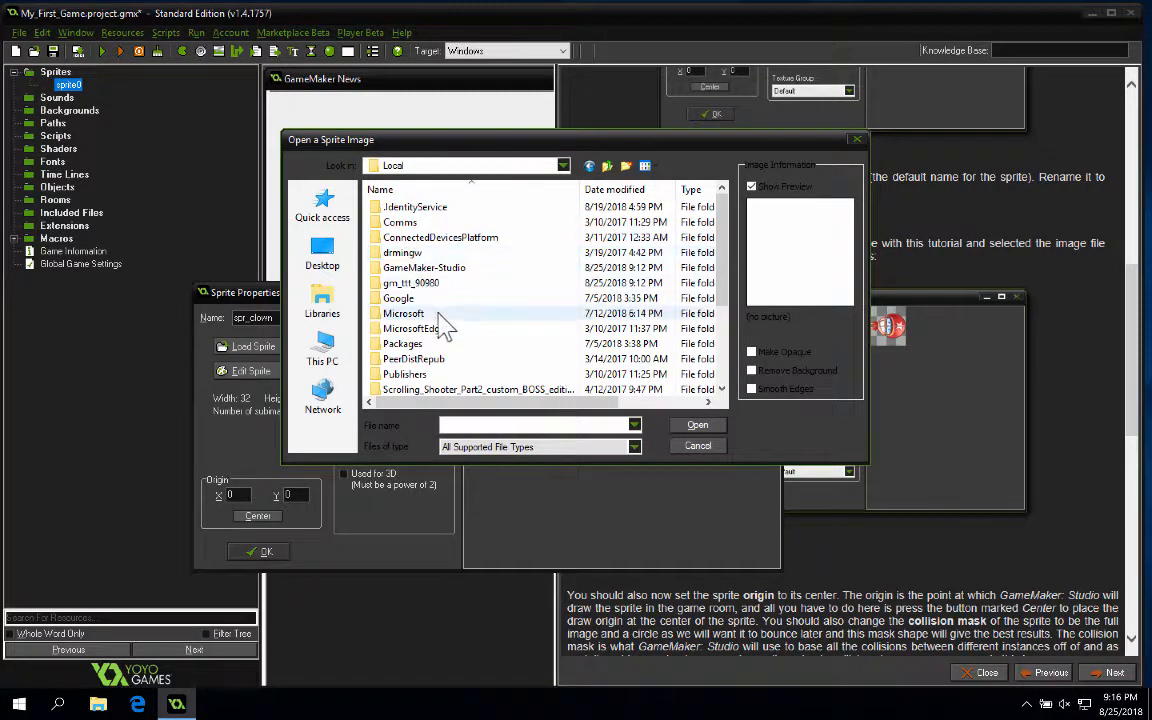
# Load clown.png into spr_clown from GameMaker-Studio\Tutorials\My_First_Game\Catch_The_Clown_Assets.
pyautogui.doubleClick(430, 268)
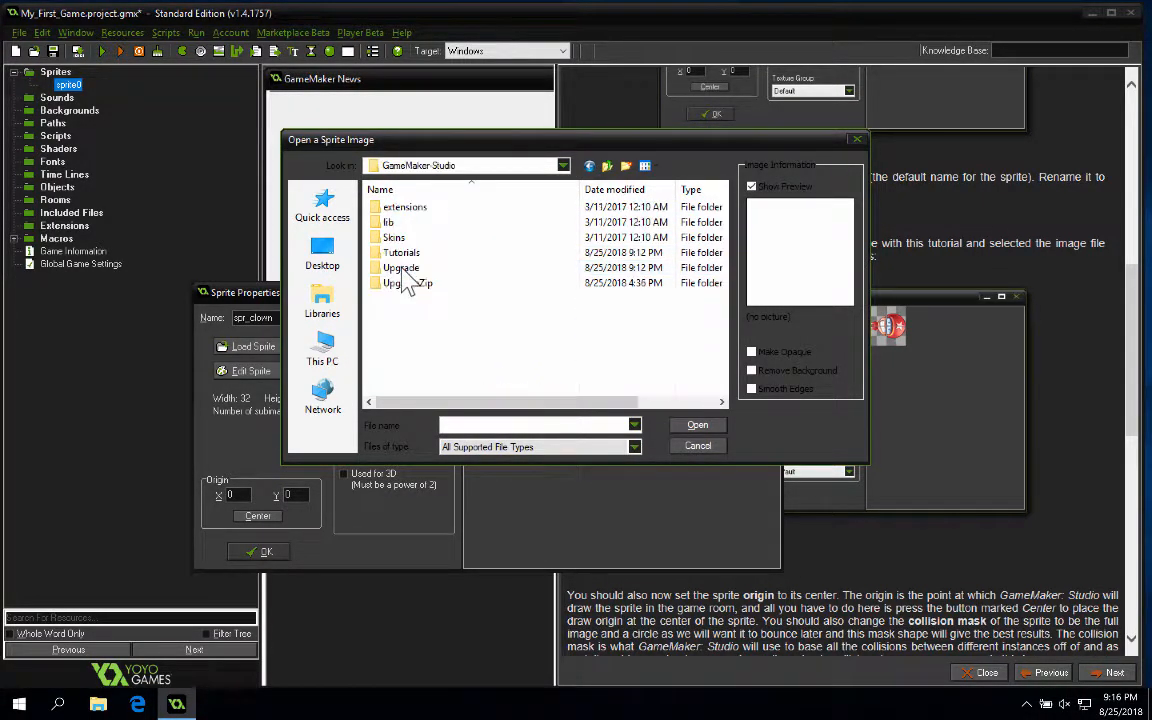
pyautogui.doubleClick(396, 252)
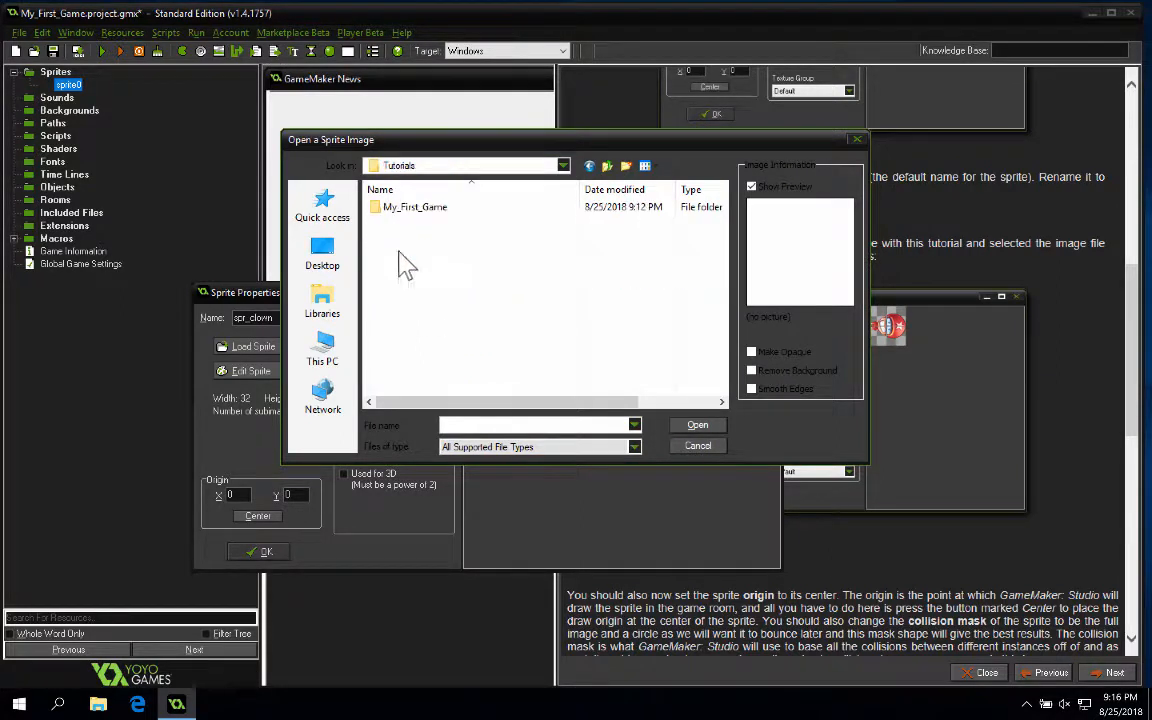
pyautogui.click(405, 207)
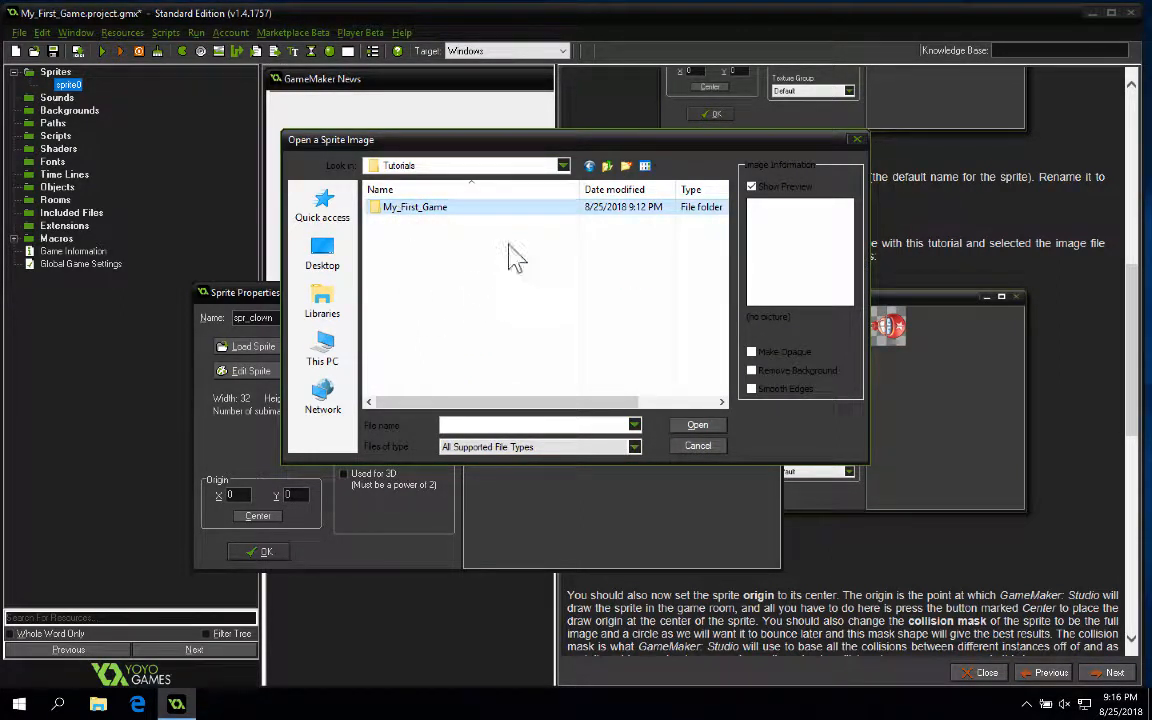
pyautogui.doubleClick(408, 210)
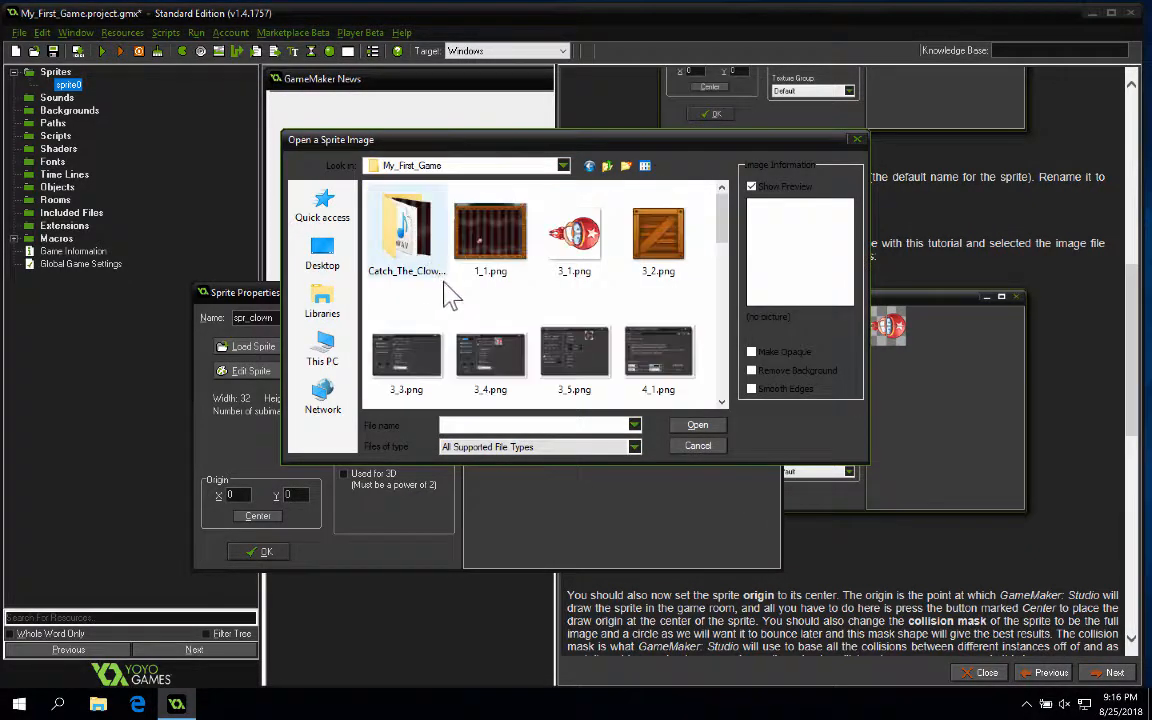
pyautogui.doubleClick(406, 256)
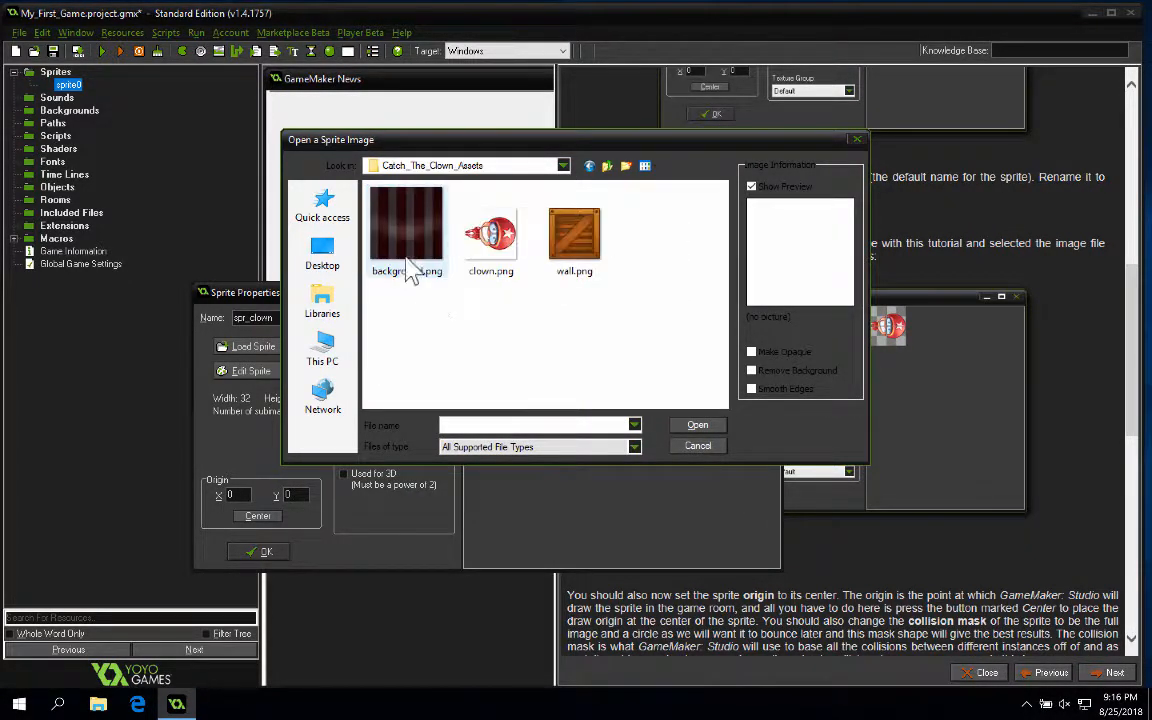
pyautogui.click(500, 278)
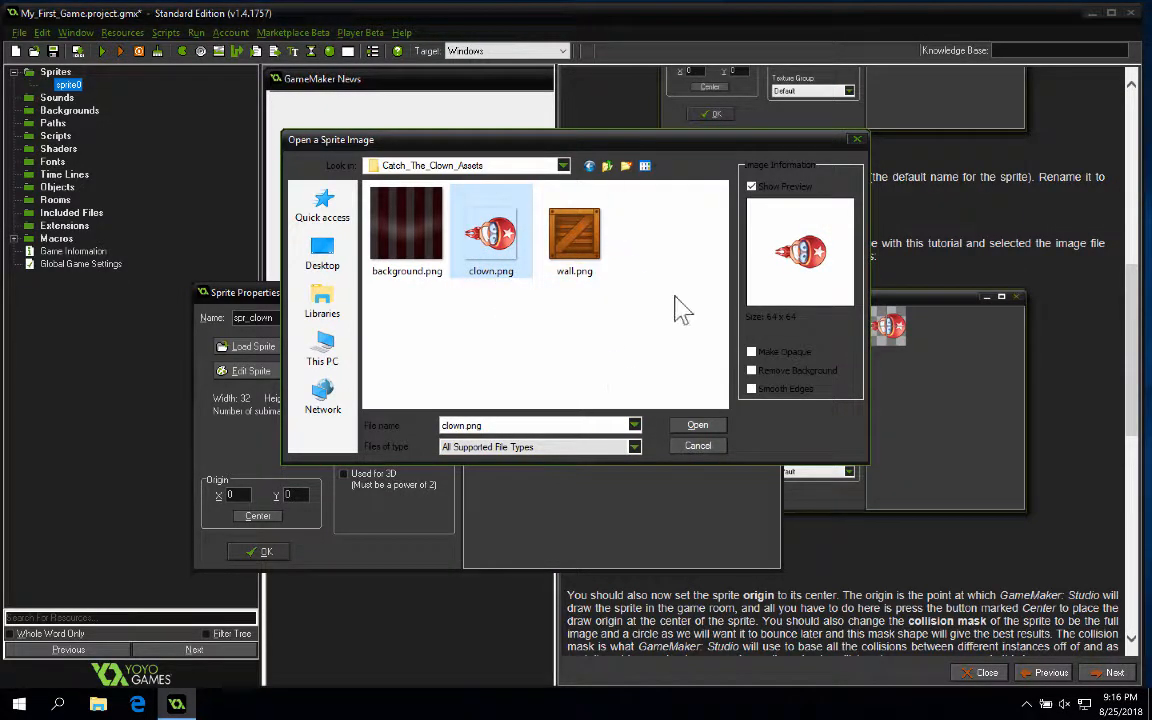
pyautogui.click(694, 430)
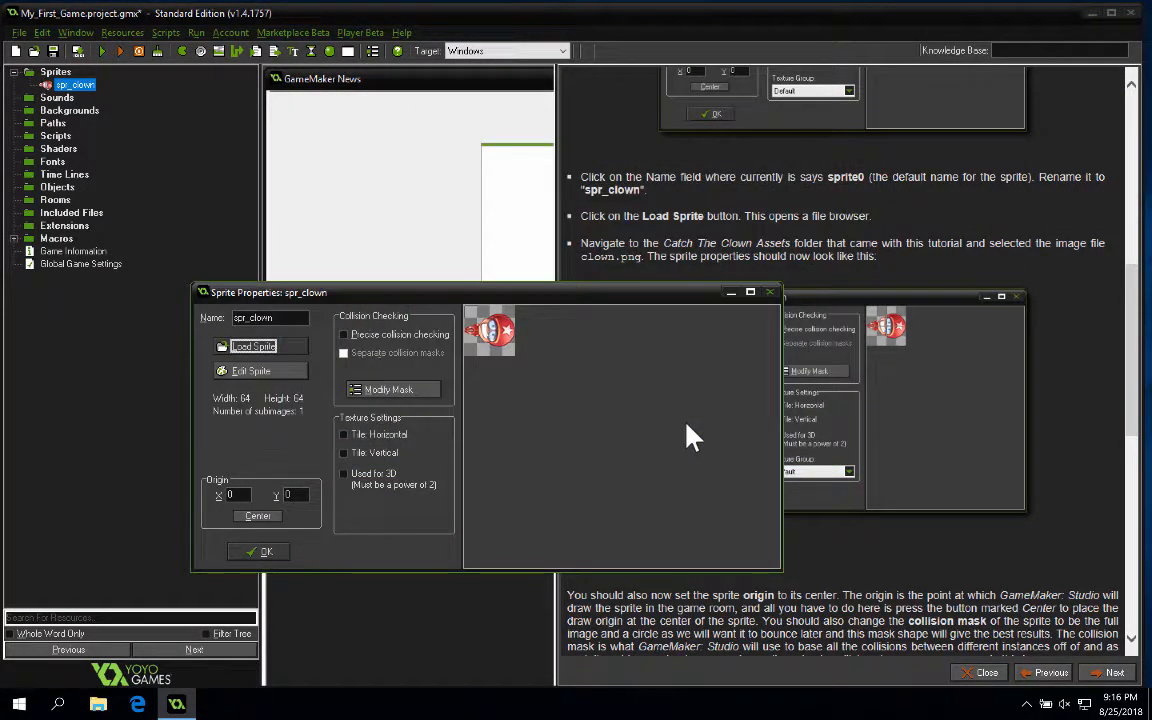
# Load clown.png from the Catch_The_Clown_Assets folder into spr_clown again.
pyautogui.scroll(1, 621, 282)
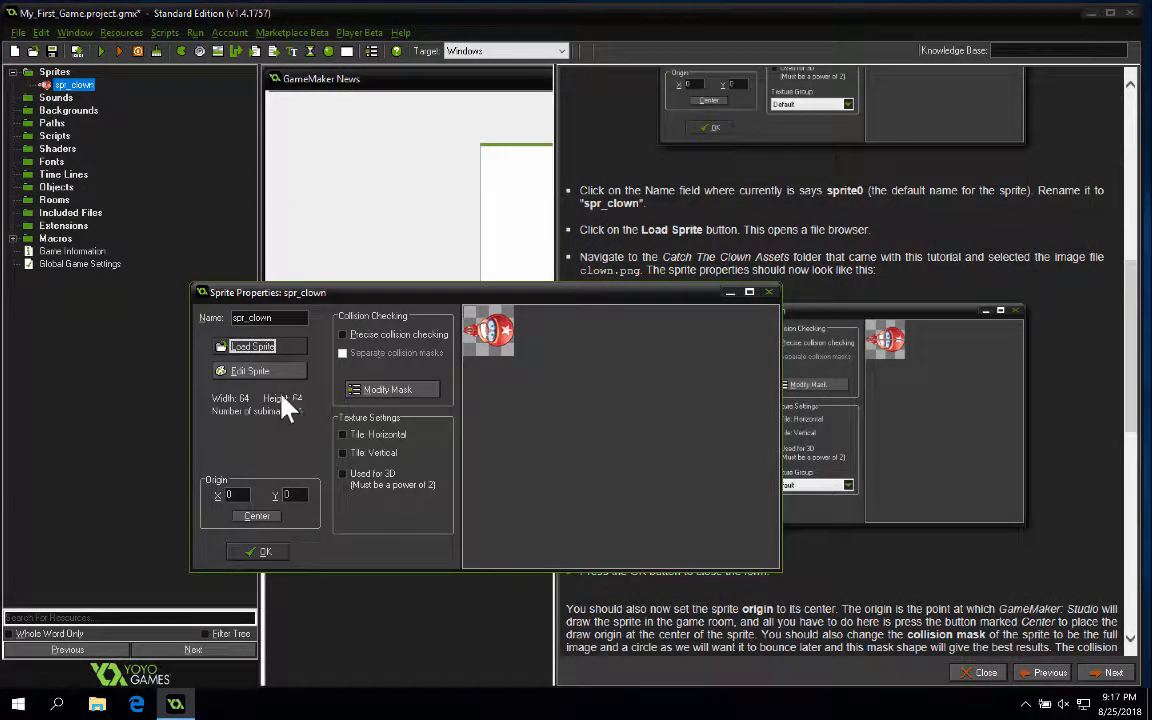
pyautogui.click(250, 346)
pyautogui.click(485, 240)
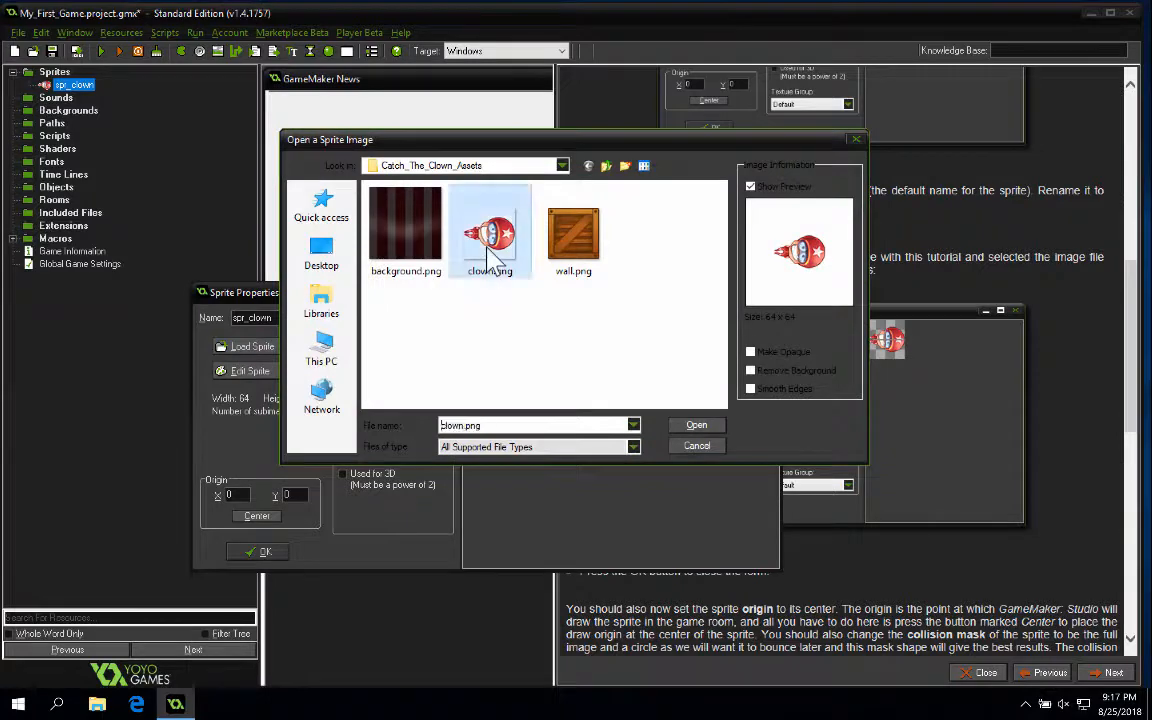
pyautogui.click(694, 430)
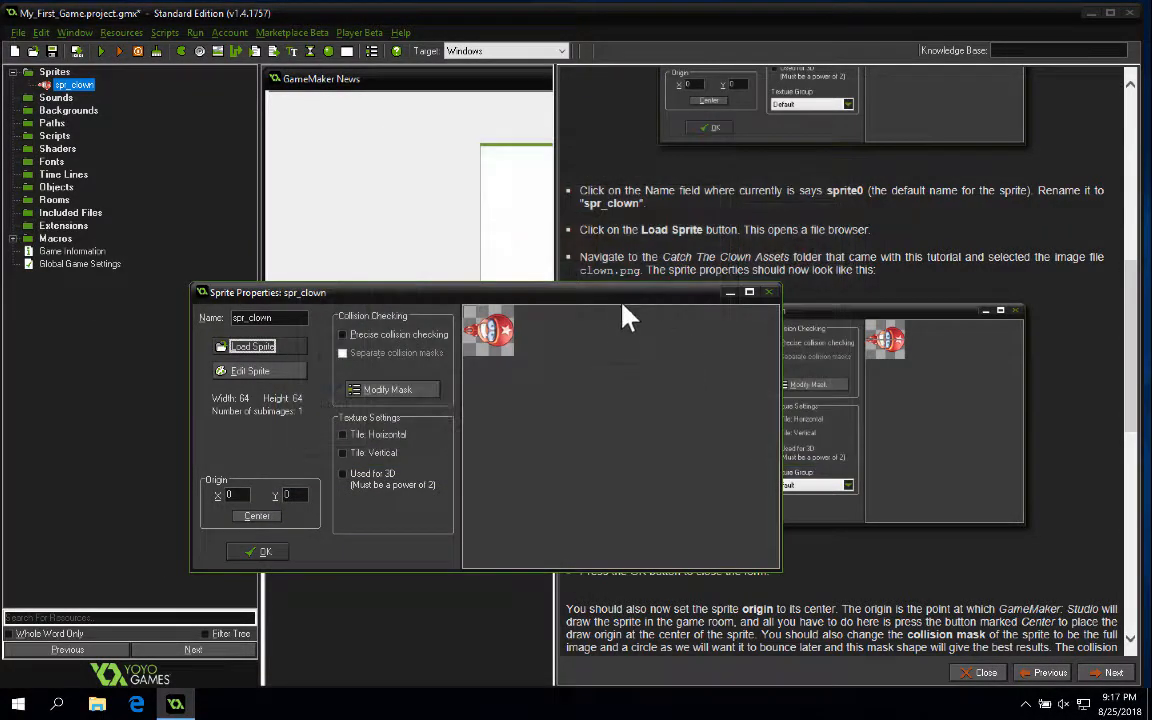
pyautogui.moveTo(580, 271); pyautogui.dragTo(640, 276)
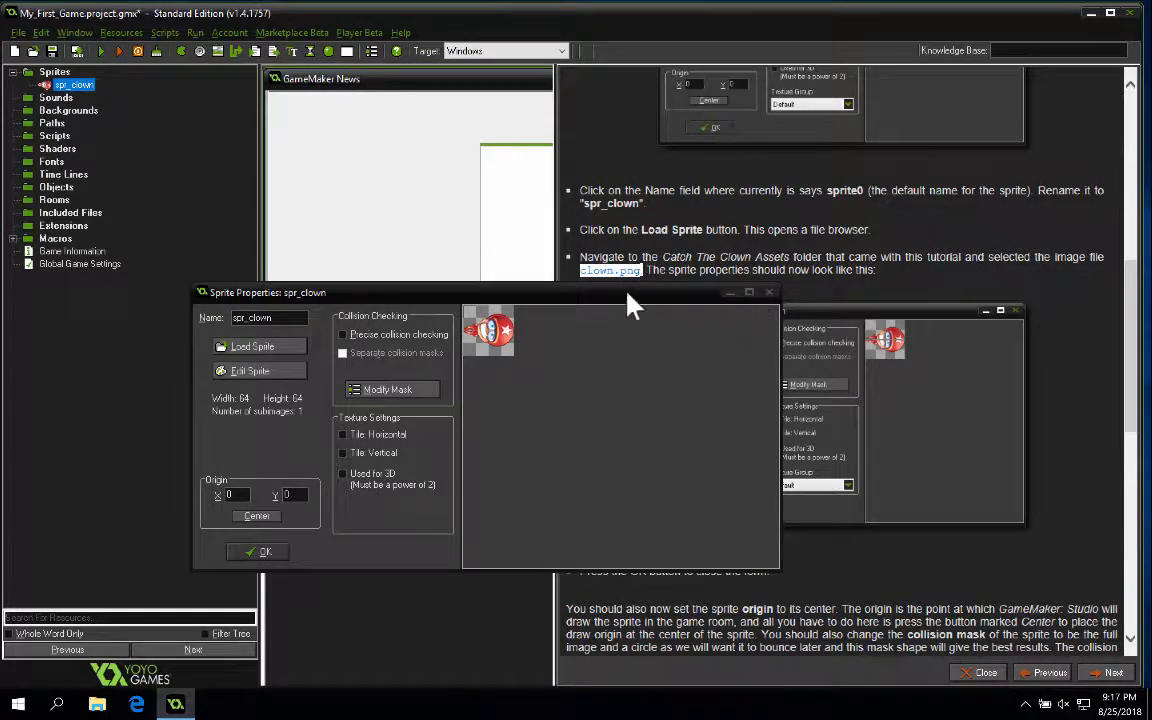
# Center the origin of spr_clown at X 32, Y 32 as the tutorial instructs.
pyautogui.scroll(-2, 700, 255)
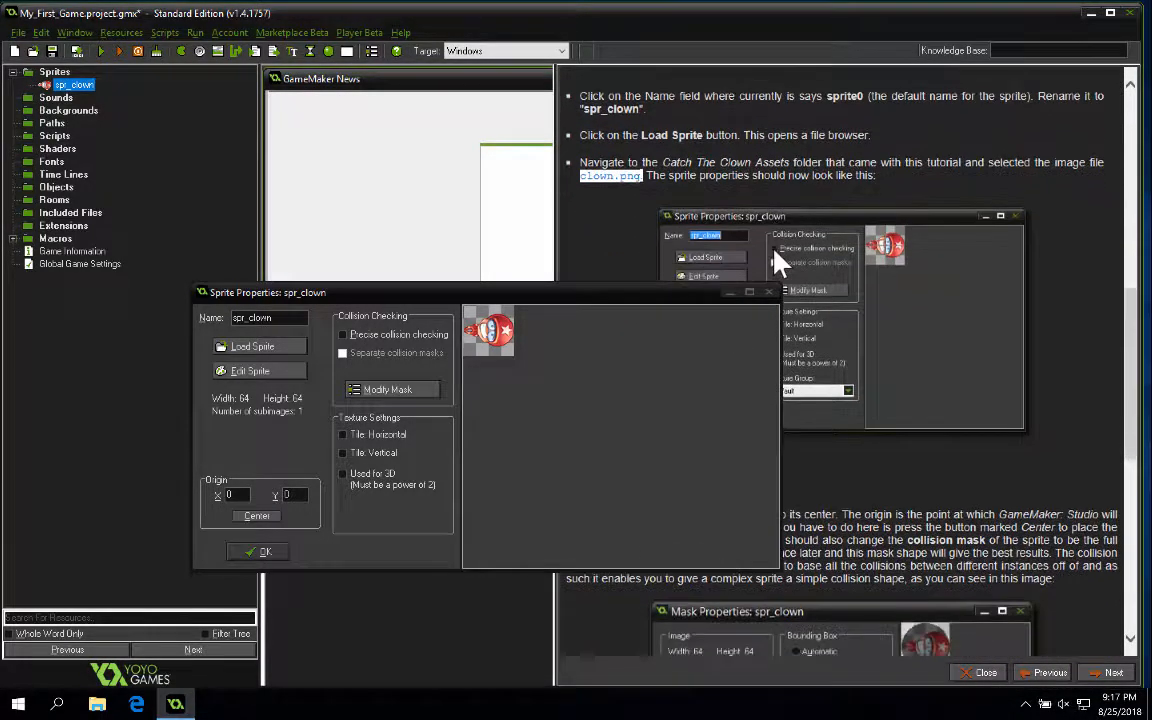
pyautogui.scroll(-3, 774, 251)
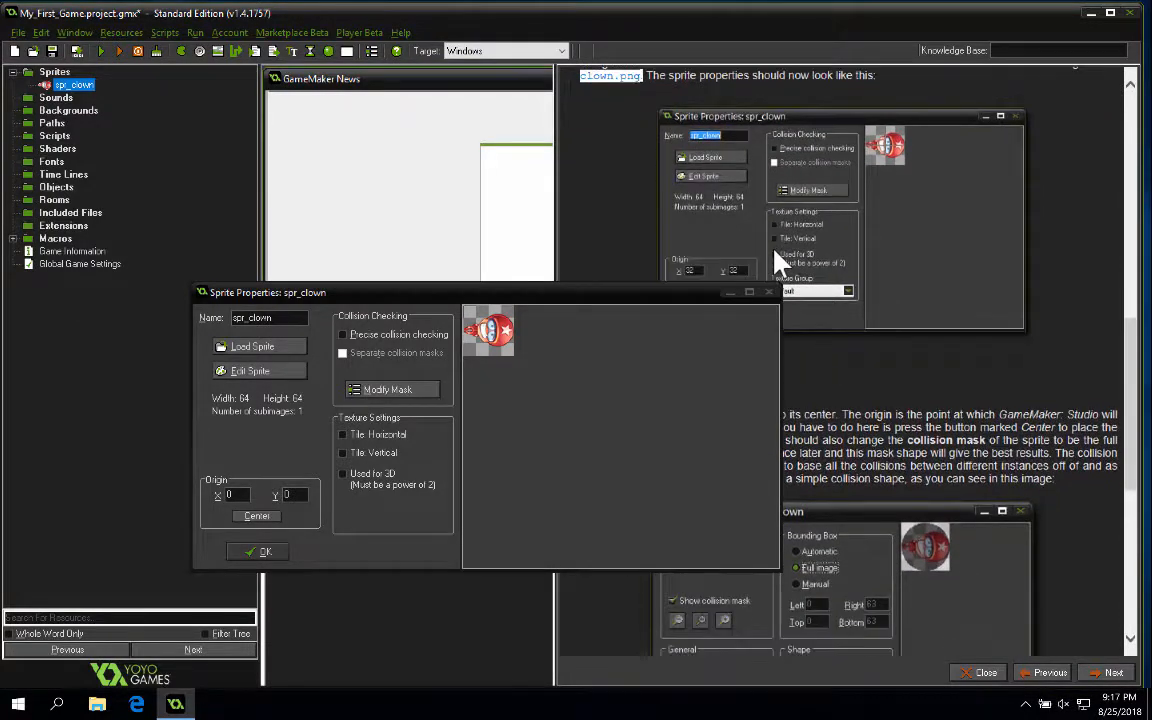
pyautogui.scroll(-5, 776, 260)
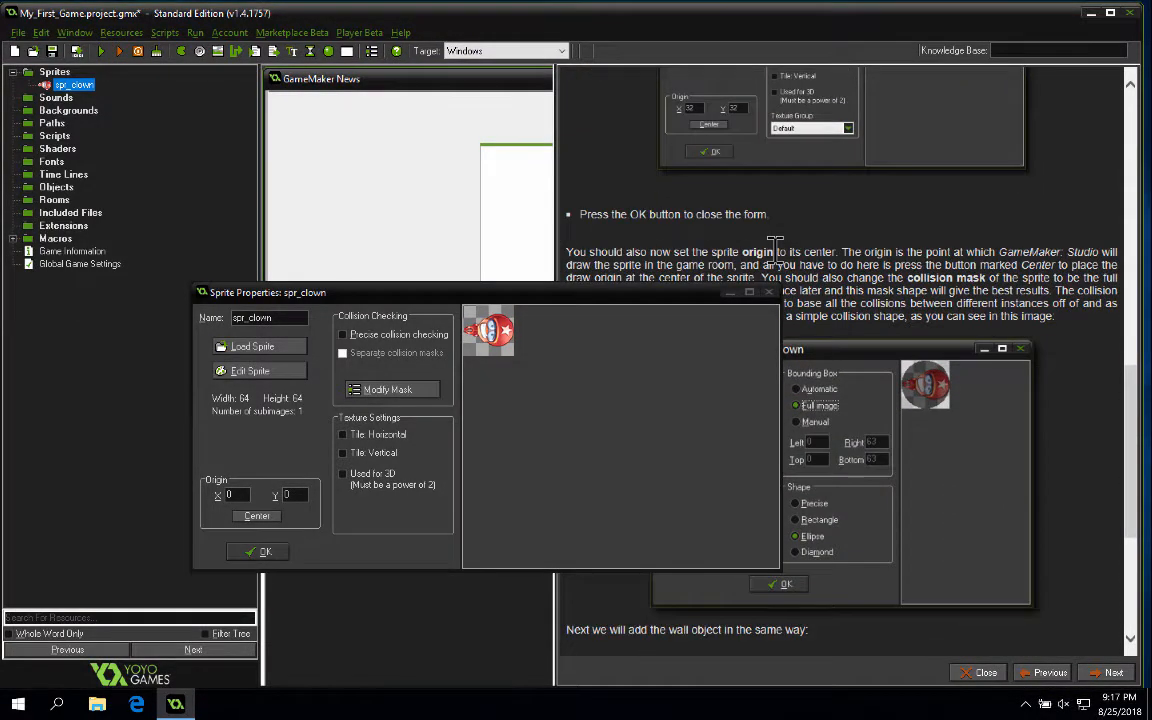
pyautogui.scroll(-1, 776, 245)
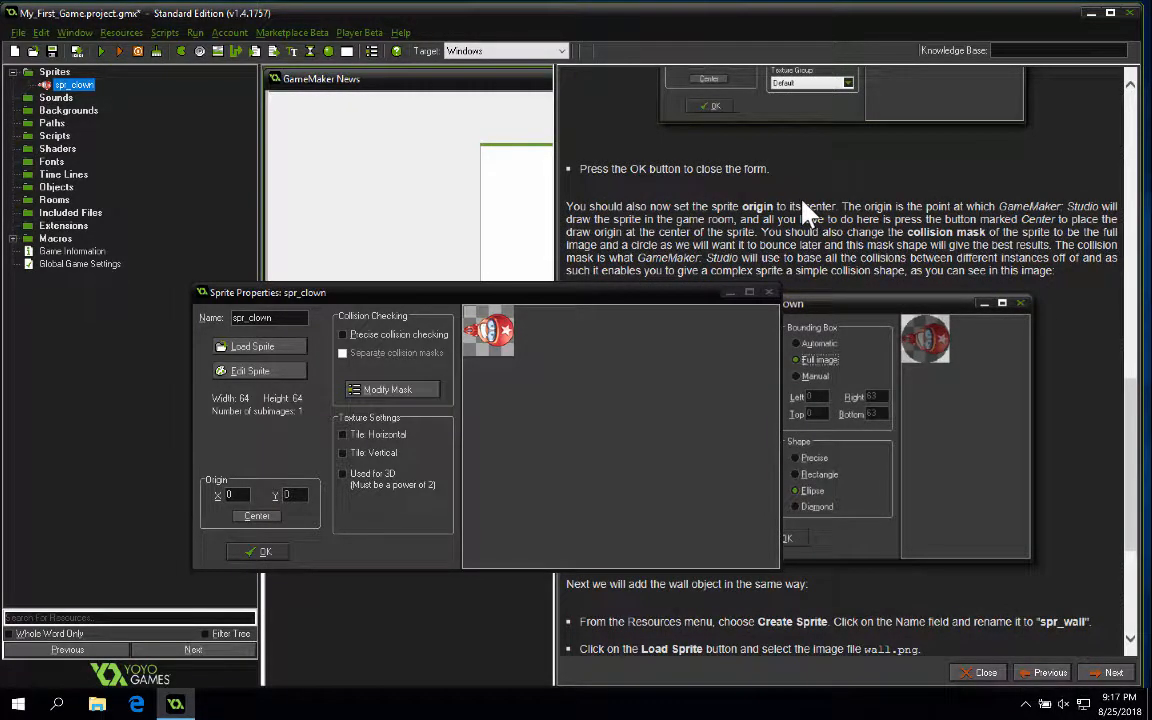
pyautogui.click(259, 518)
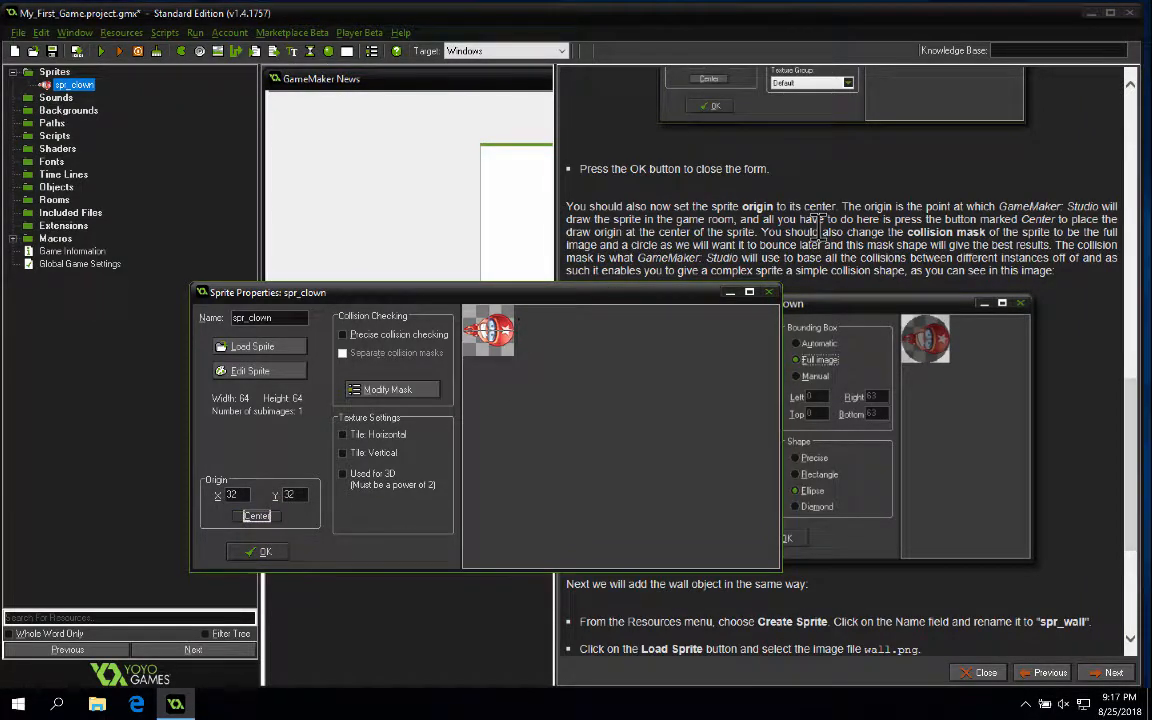
# Read the tutorial's collision mask and wall sprite instructions, and confirm the spr_clown properties.
pyautogui.scroll(-4, 818, 228)
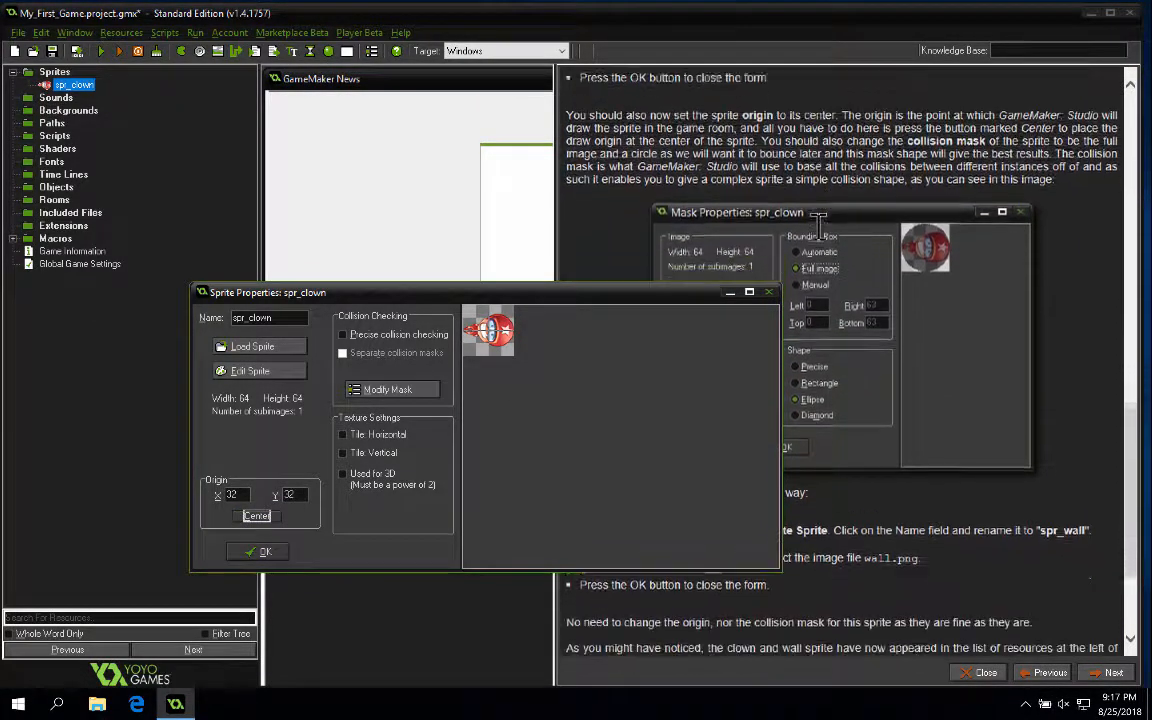
pyautogui.scroll(-2, 818, 228)
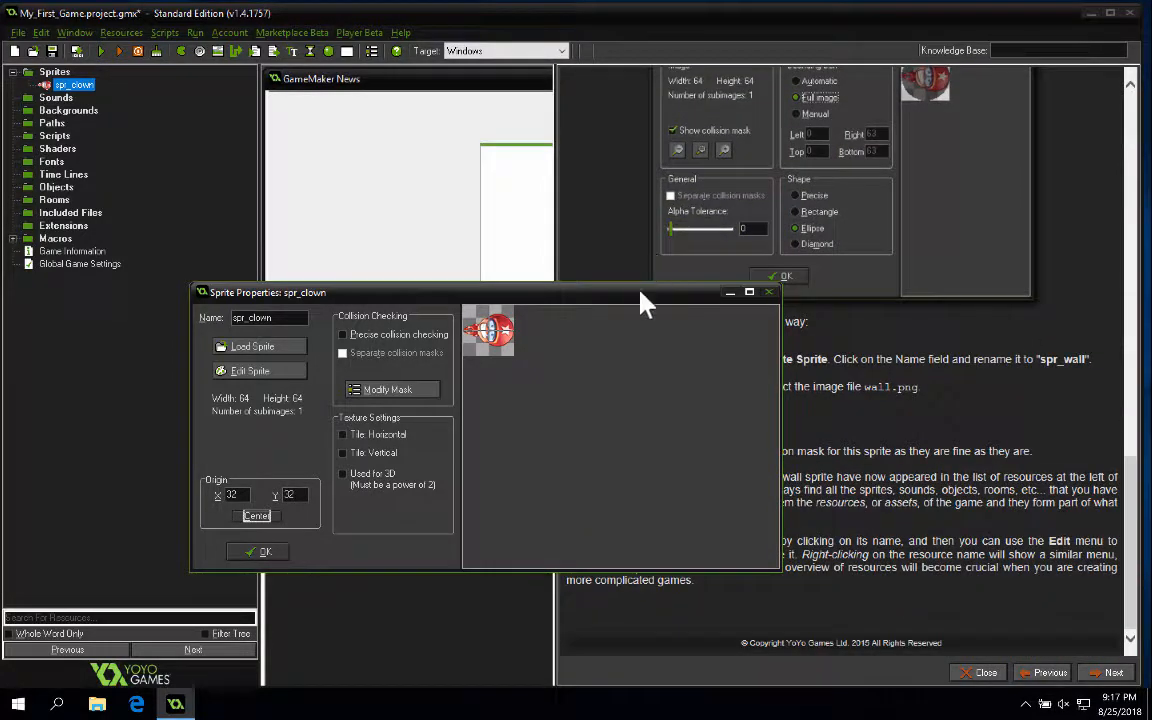
pyautogui.moveTo(645, 305); pyautogui.dragTo(404, 168)
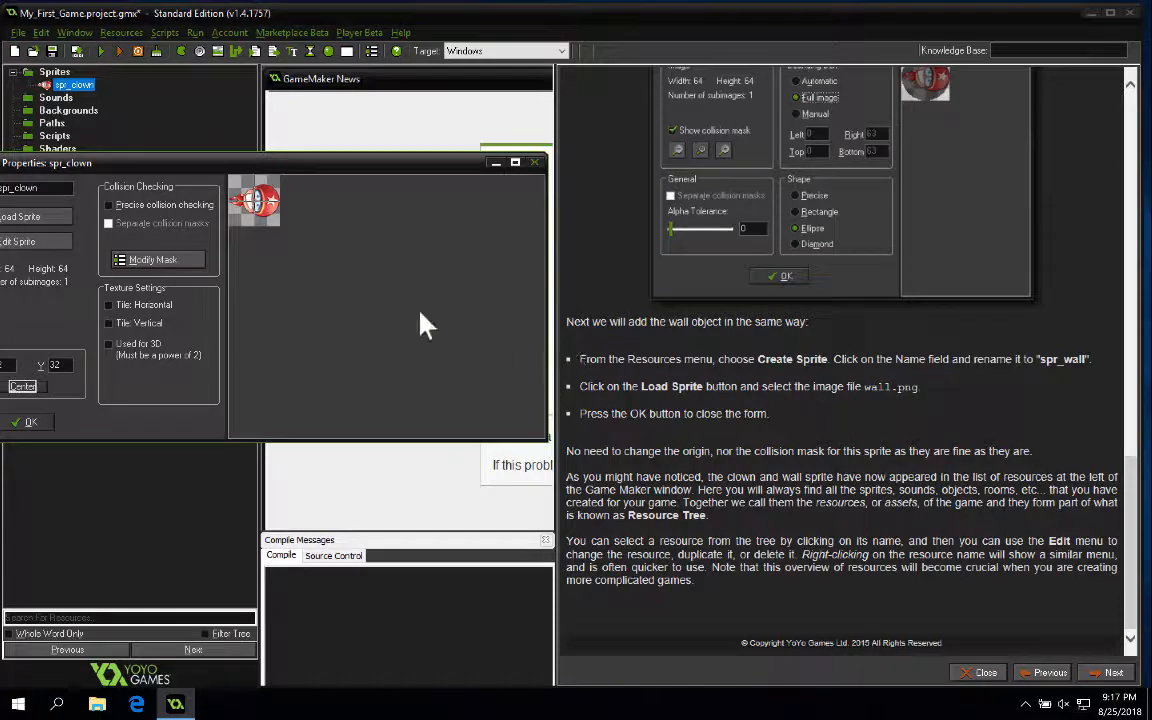
pyautogui.scroll(7, 860, 205)
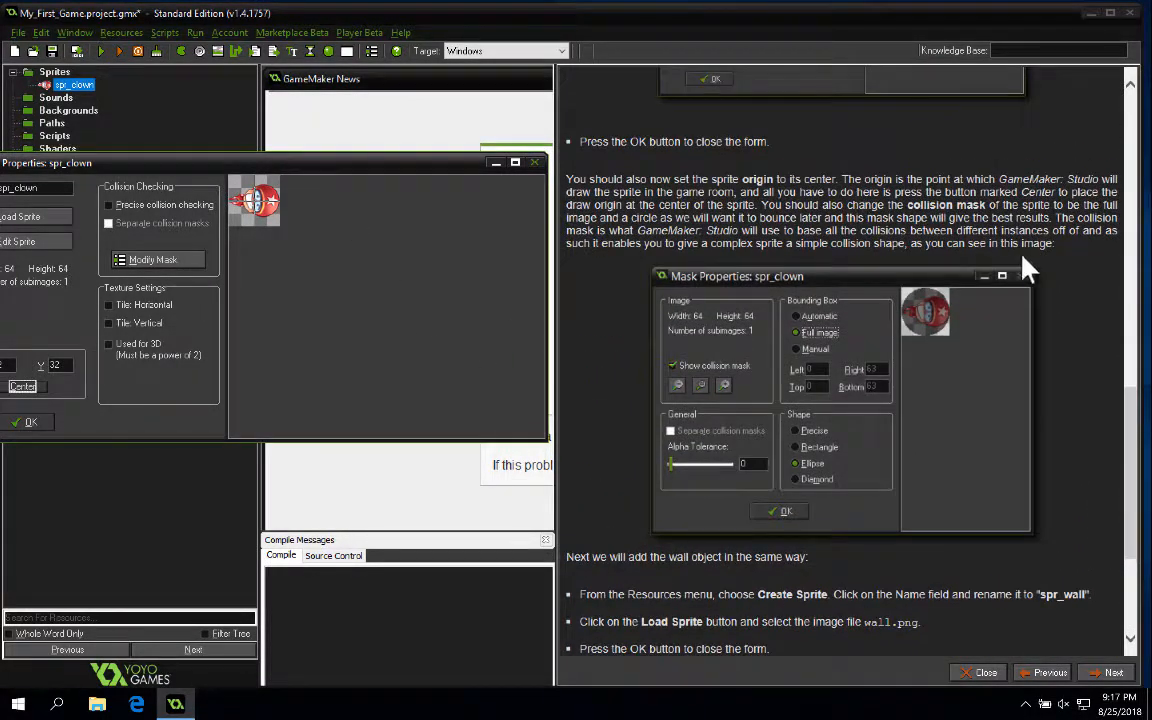
pyautogui.scroll(-1, 870, 430)
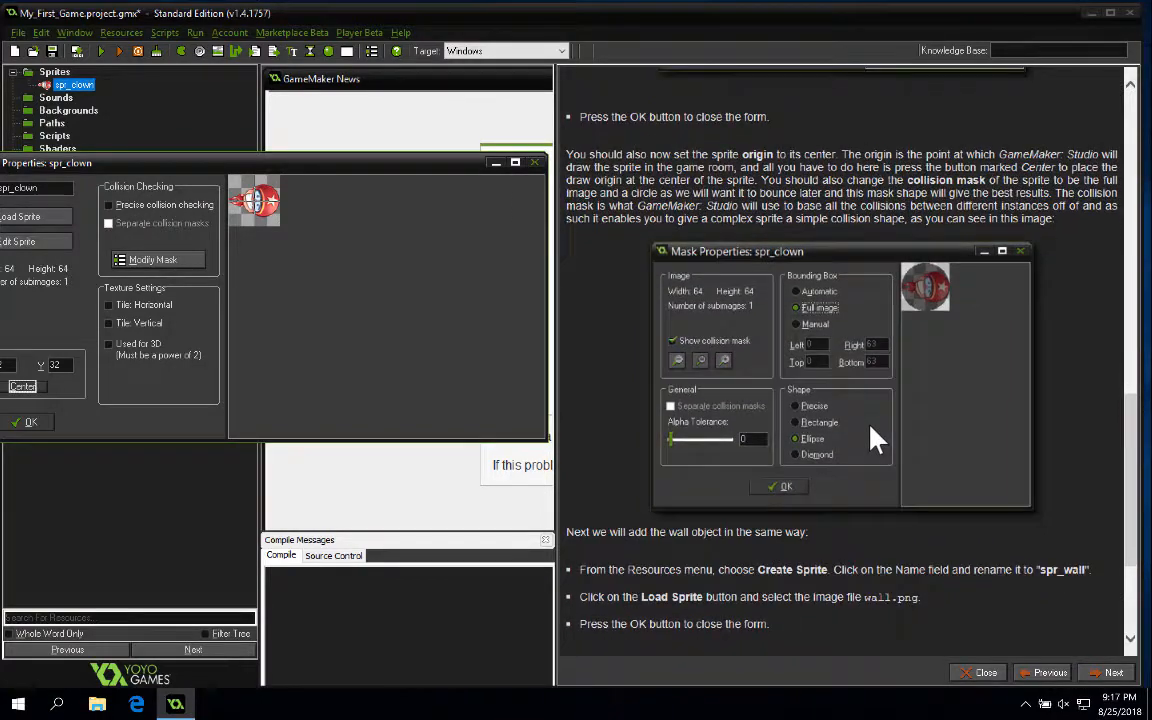
pyautogui.scroll(-4, 872, 438)
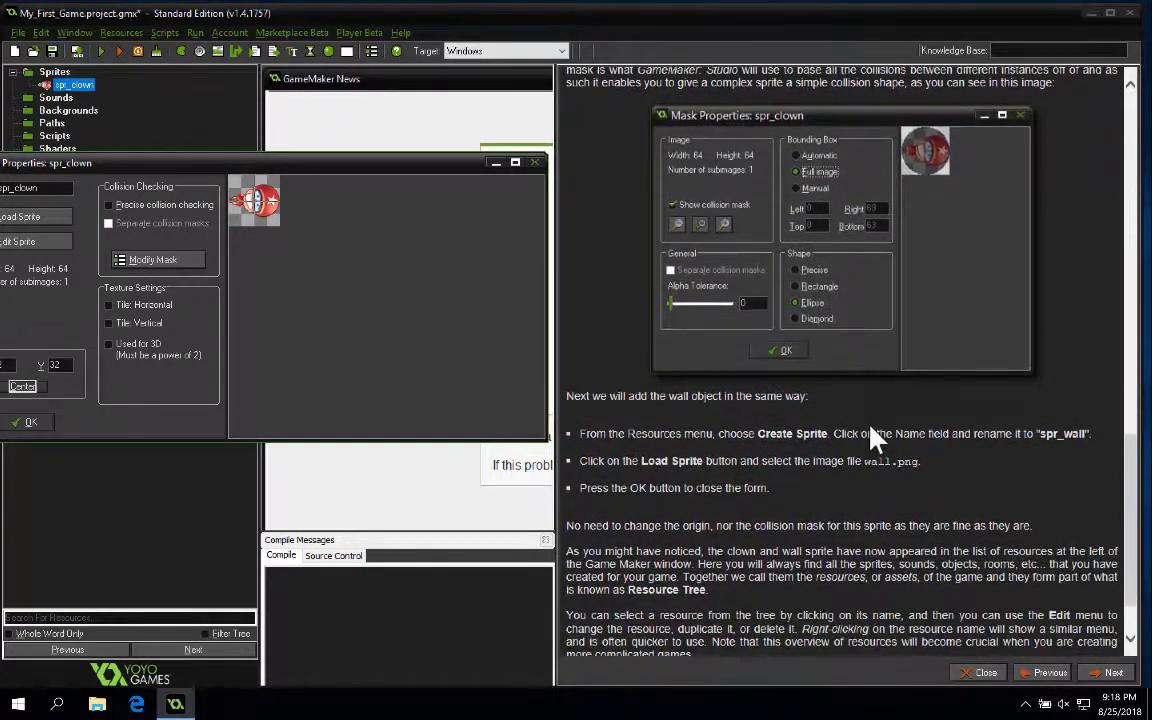
pyautogui.moveTo(414, 170); pyautogui.dragTo(705, 163)
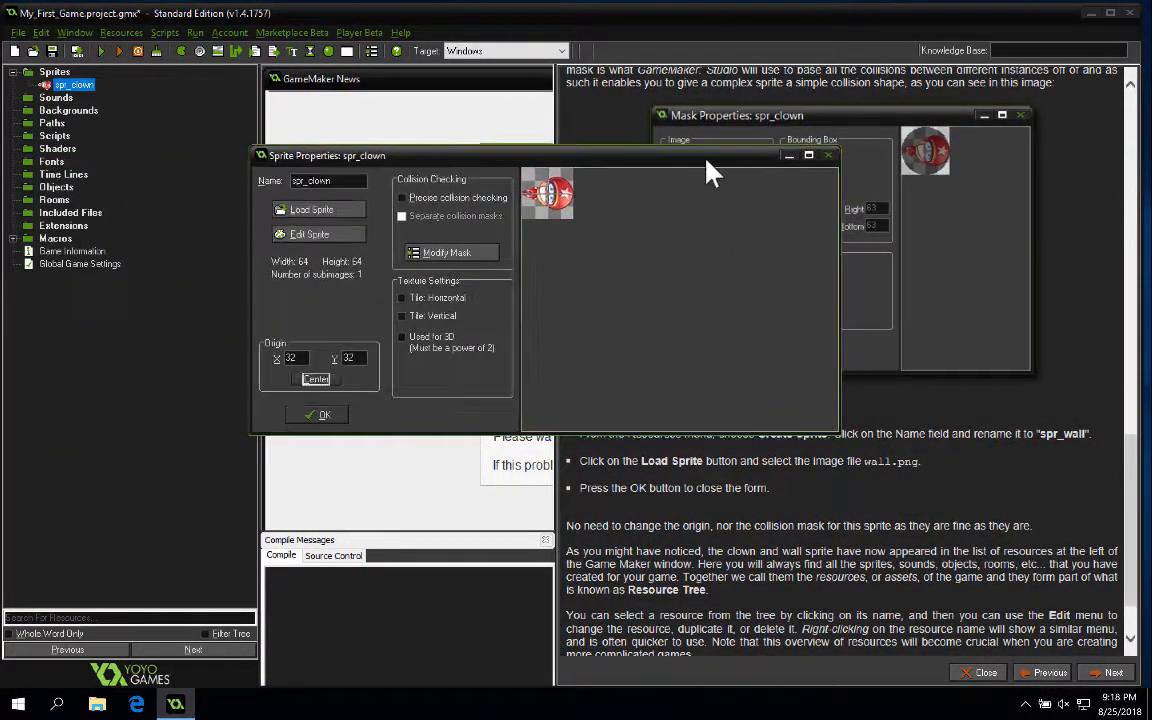
pyautogui.click(327, 416)
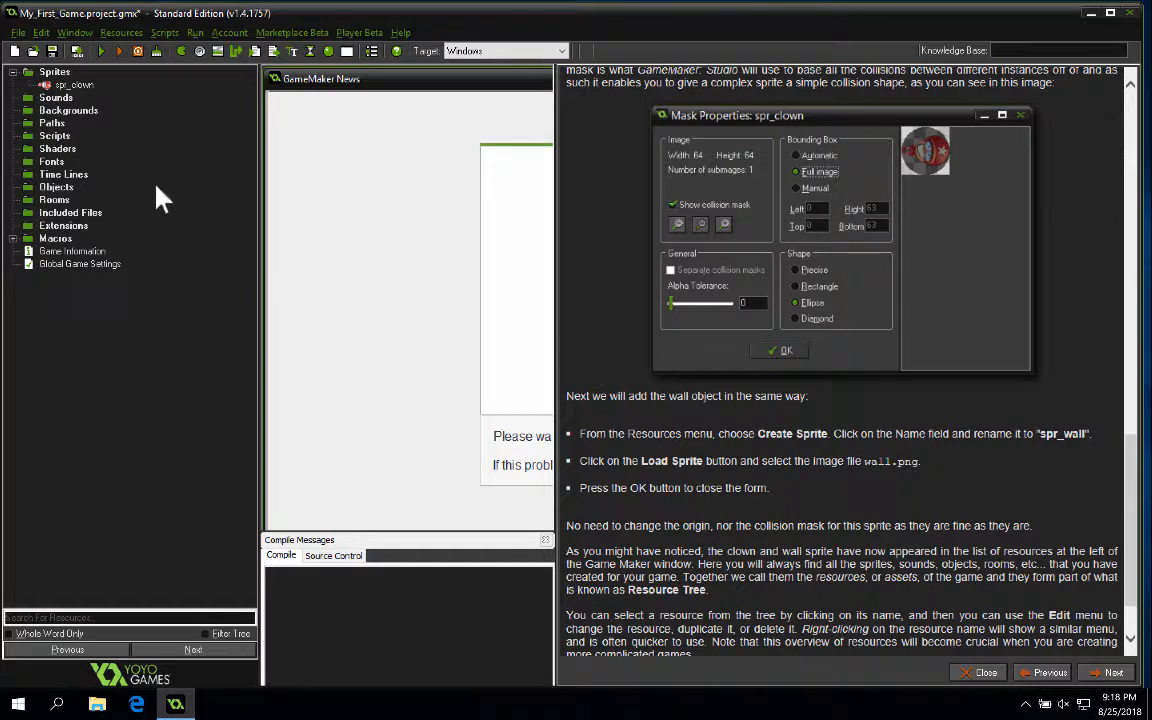
# Reopen the properties of spr_clown and place the dialog clear of the tutorial's mask example.
pyautogui.click(54, 72)
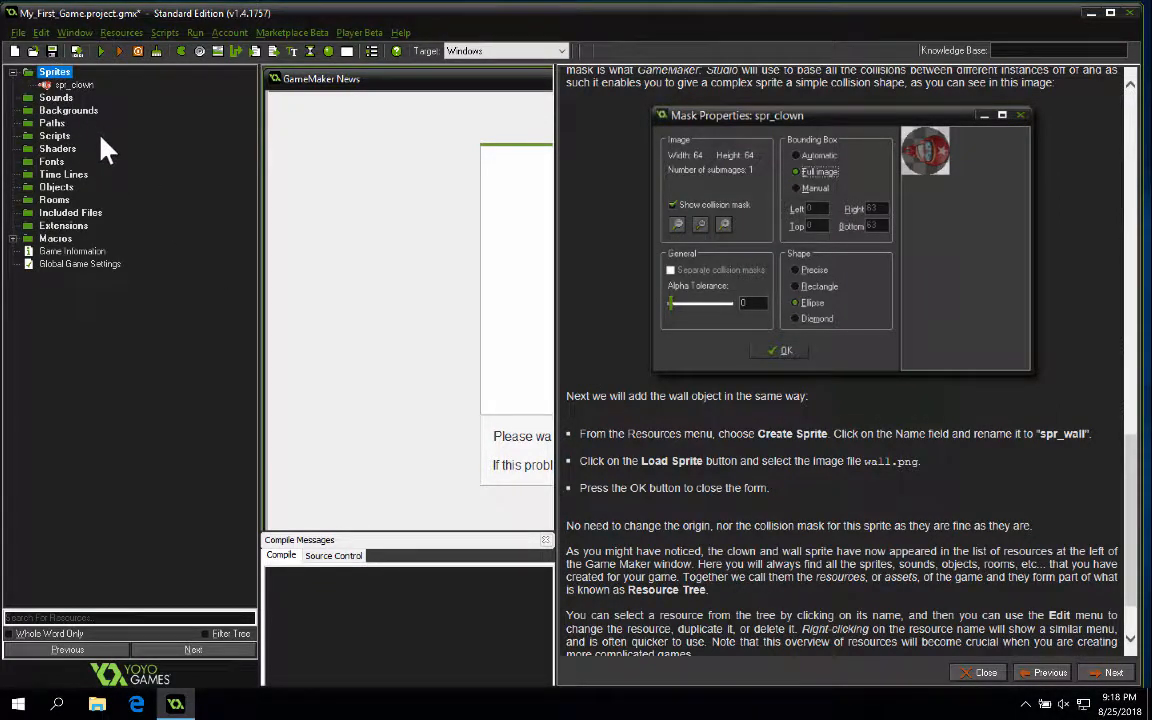
pyautogui.scroll(-1, 558, 417)
pyautogui.click(74, 86)
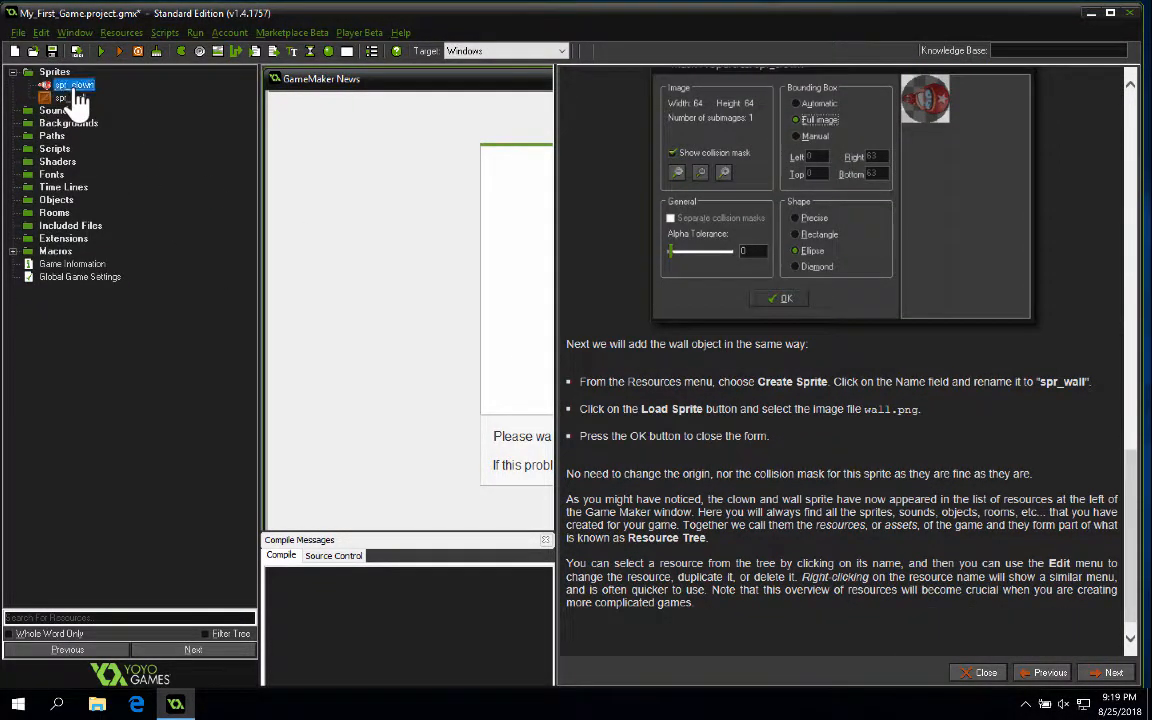
pyautogui.rightClick(78, 100)
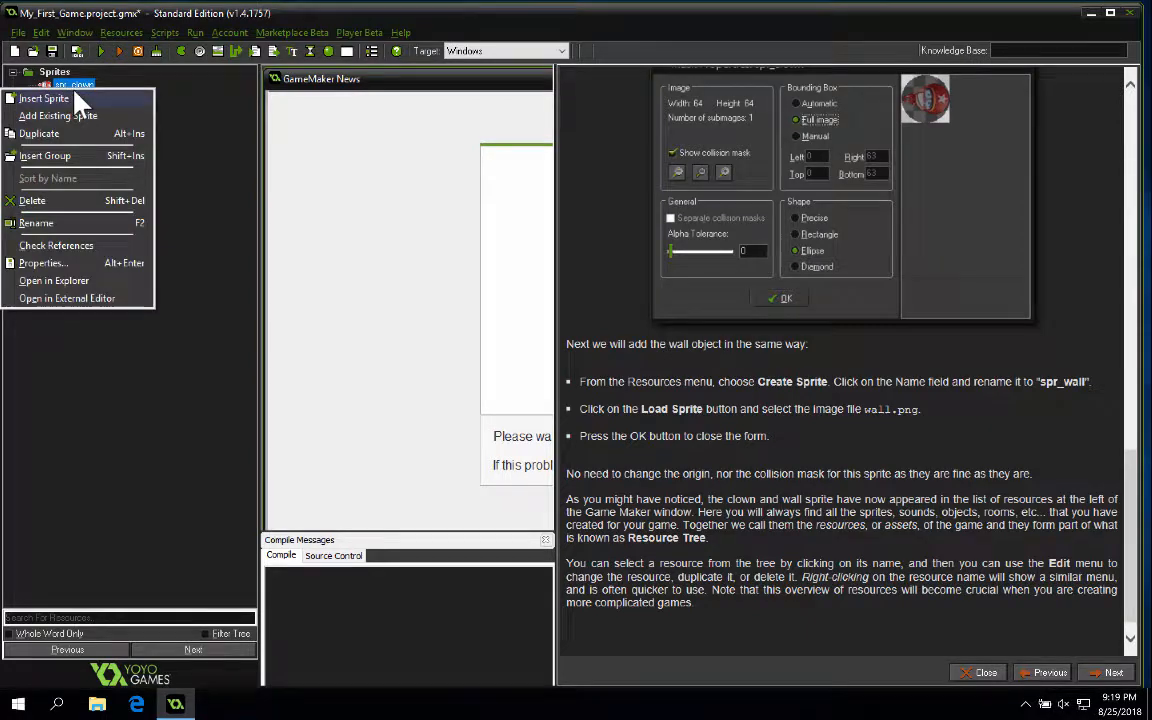
pyautogui.press('Escape')
pyautogui.doubleClick(71, 89)
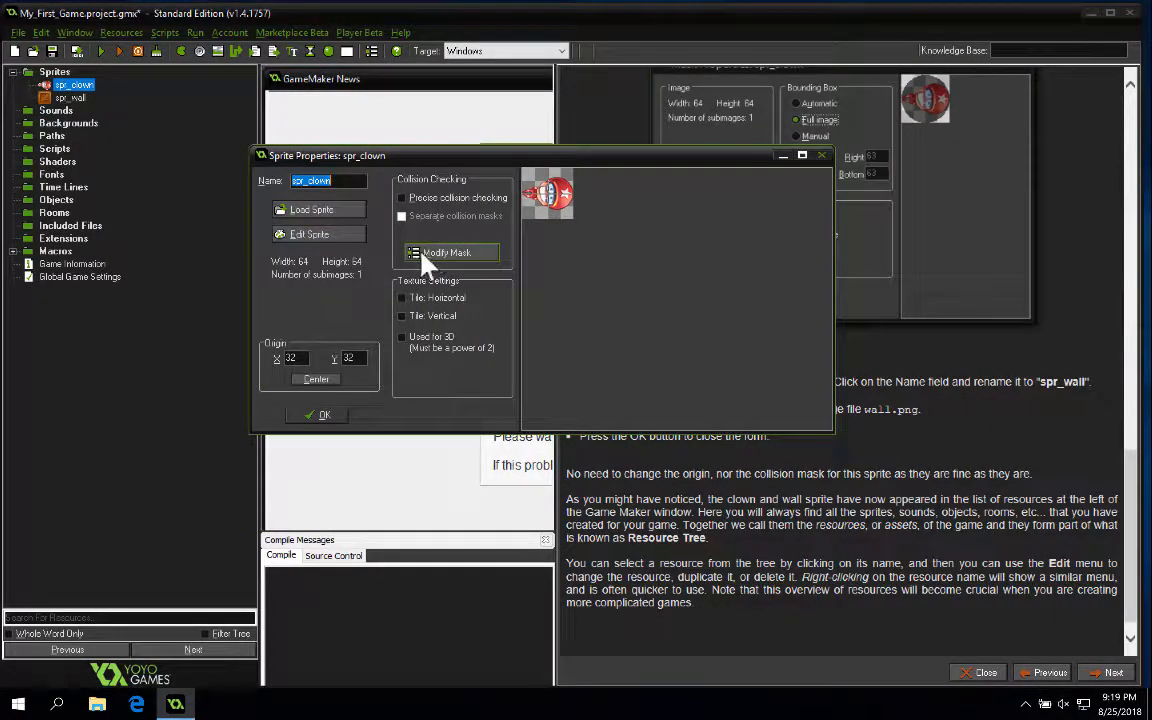
pyautogui.moveTo(603, 155); pyautogui.dragTo(512, 326)
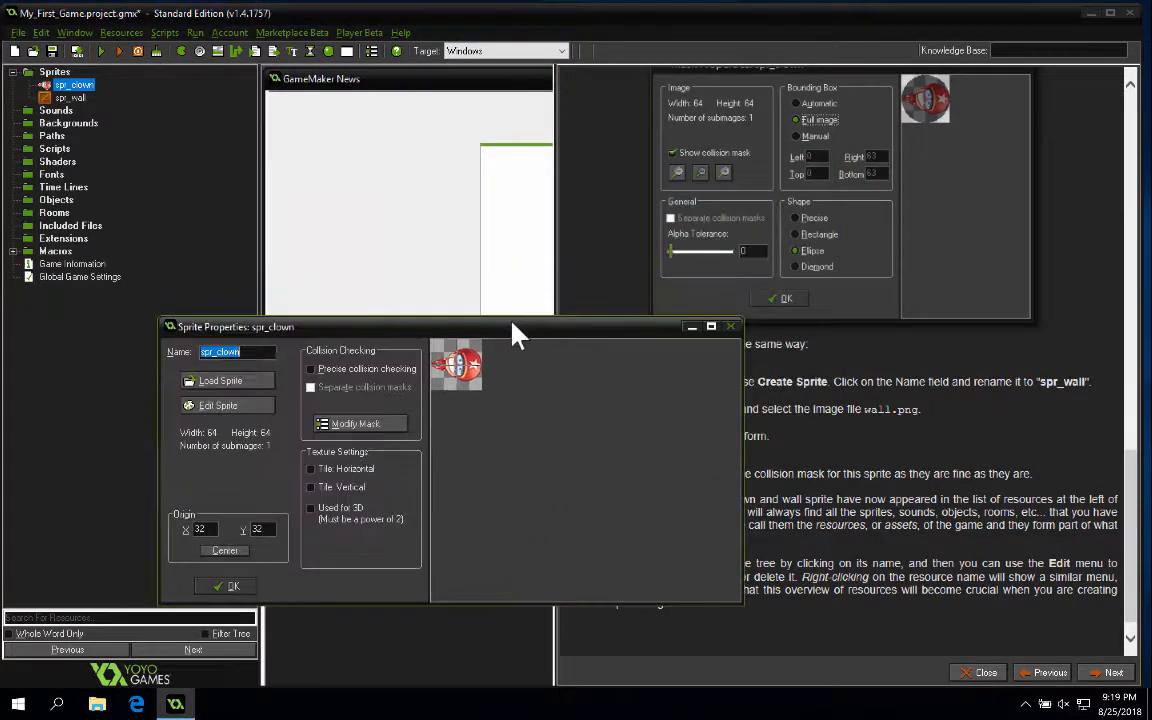
# Set the collision mask of spr_clown to a Full image bounding box with an Ellipse shape, and confirm the sprite properties.
pyautogui.scroll(5, 928, 269)
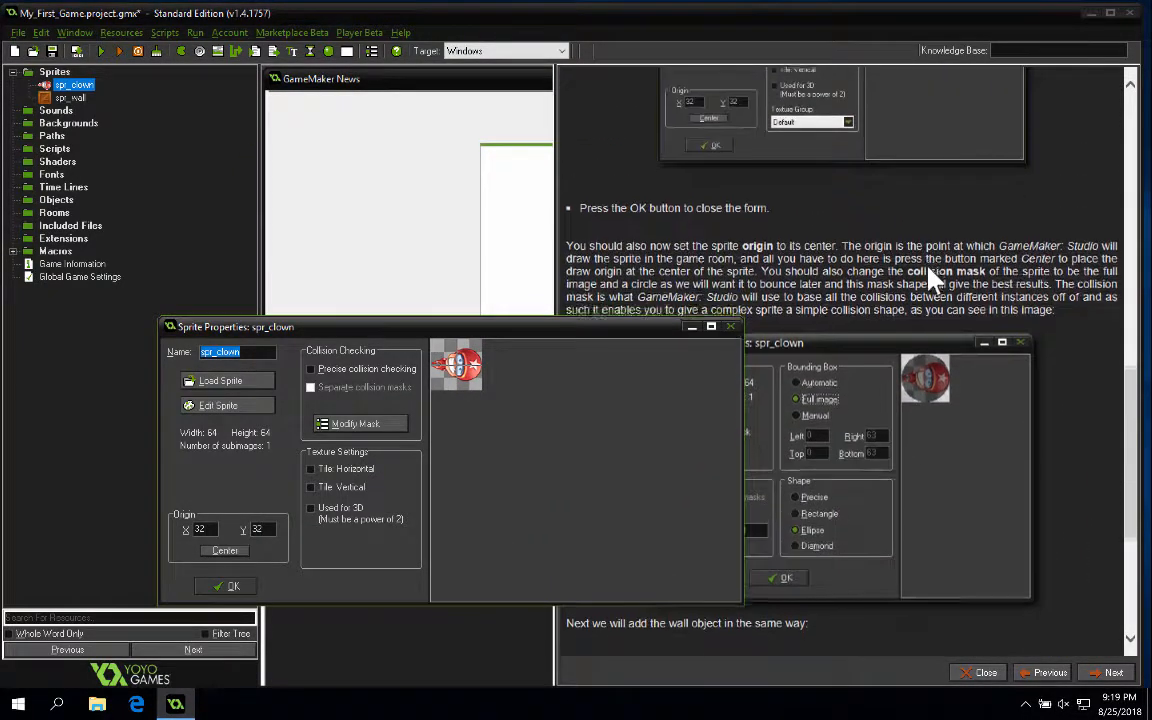
pyautogui.click(375, 424)
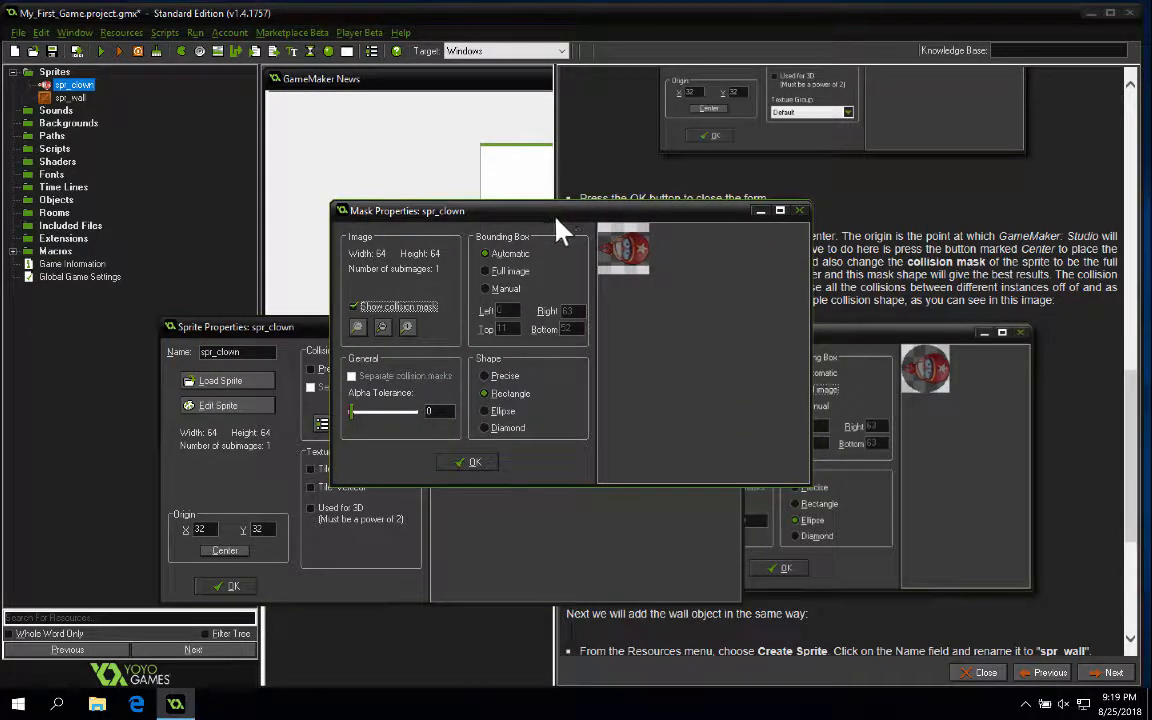
pyautogui.moveTo(556, 212); pyautogui.dragTo(352, 321)
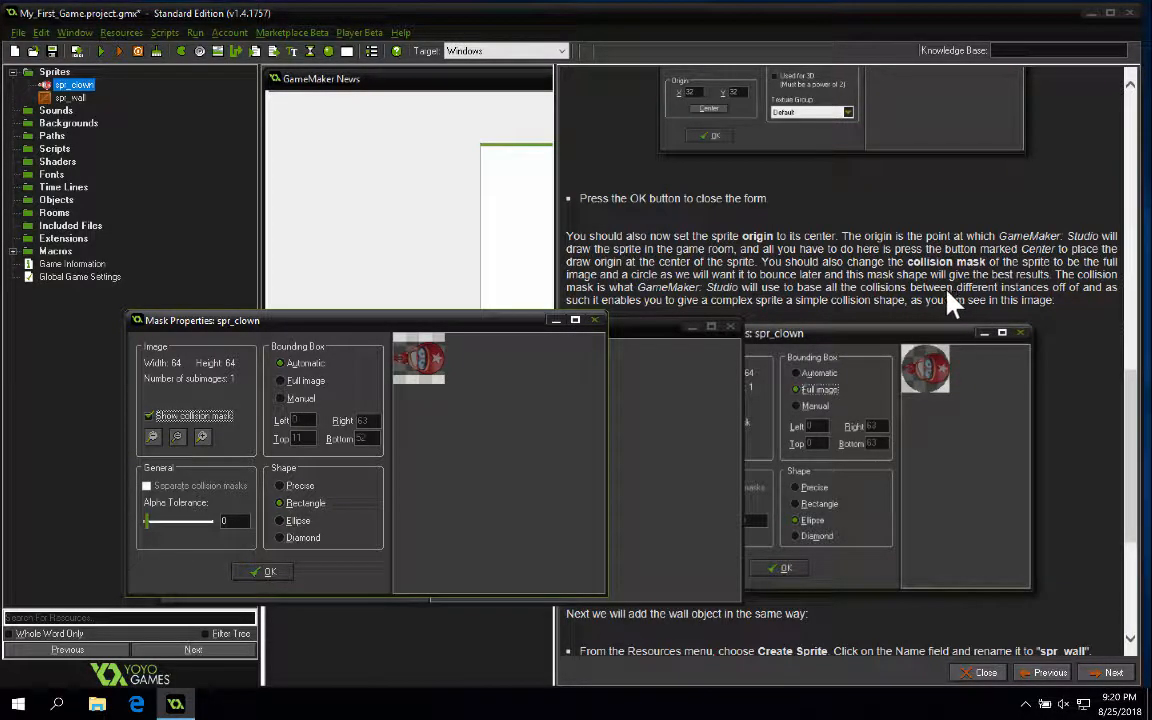
pyautogui.click(279, 381)
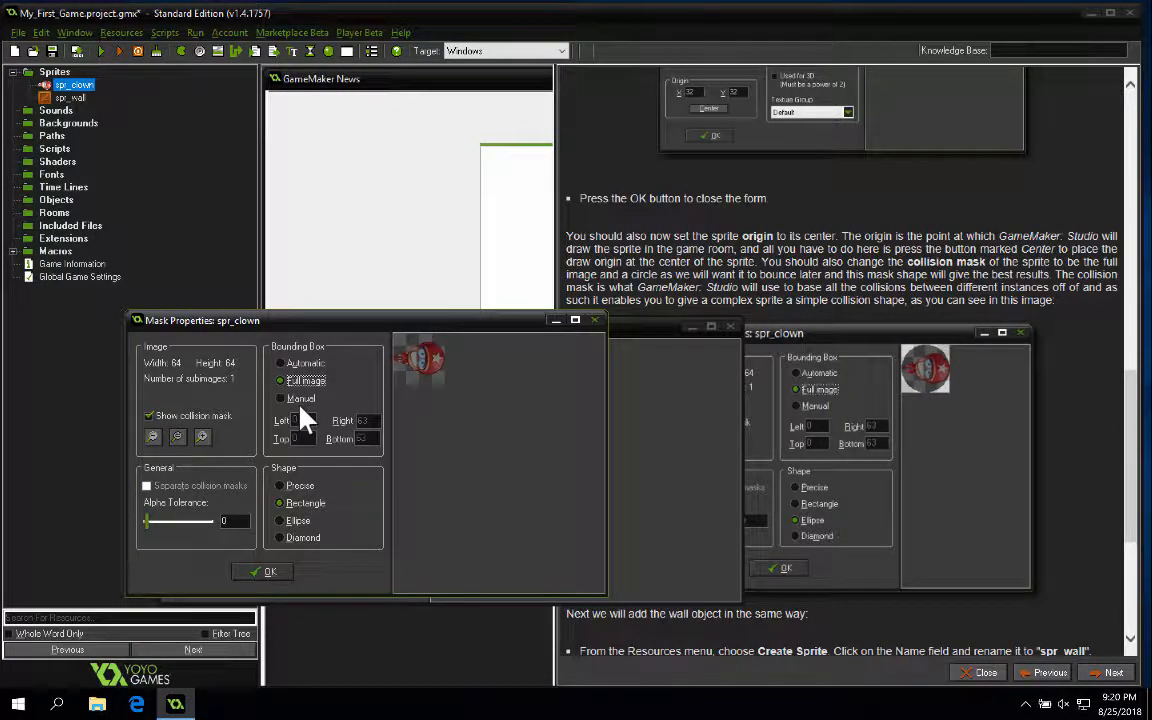
pyautogui.click(280, 521)
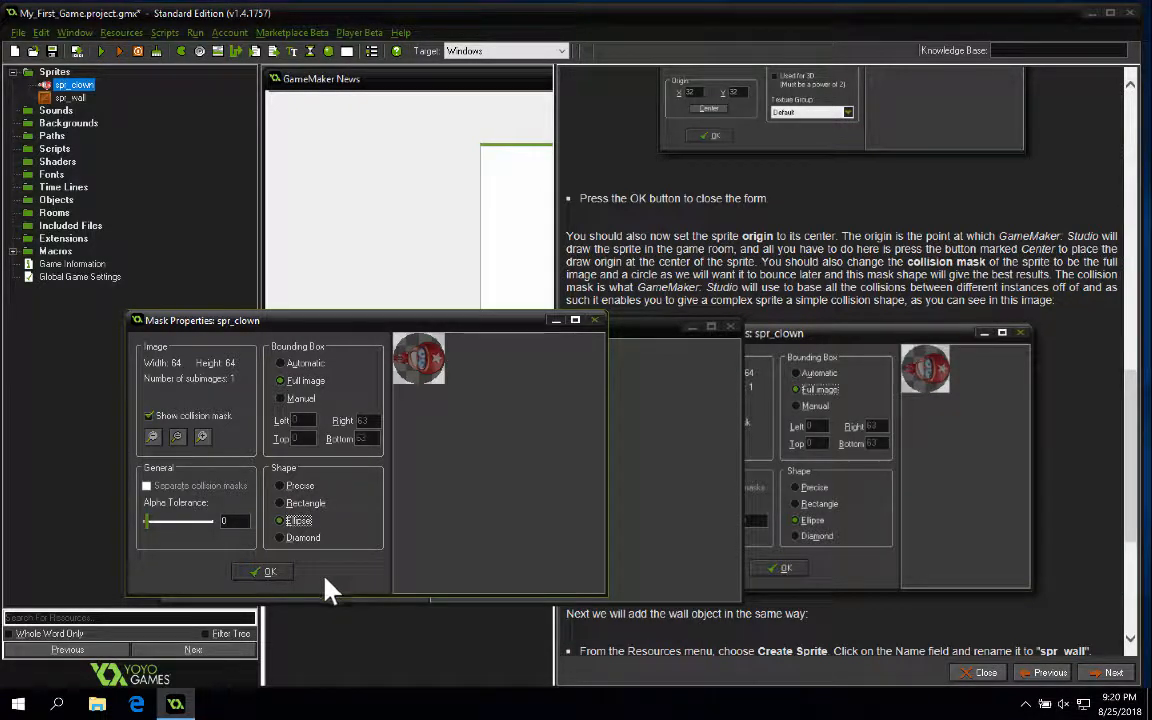
pyautogui.click(266, 572)
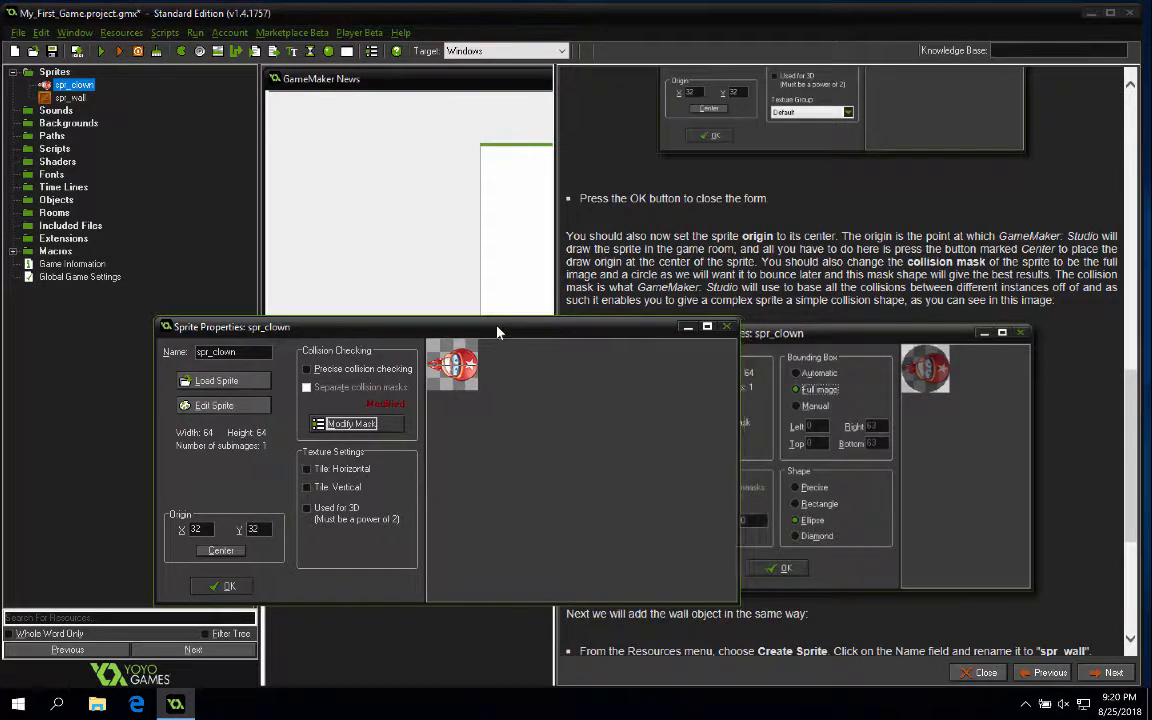
pyautogui.moveTo(503, 330); pyautogui.dragTo(442, 321)
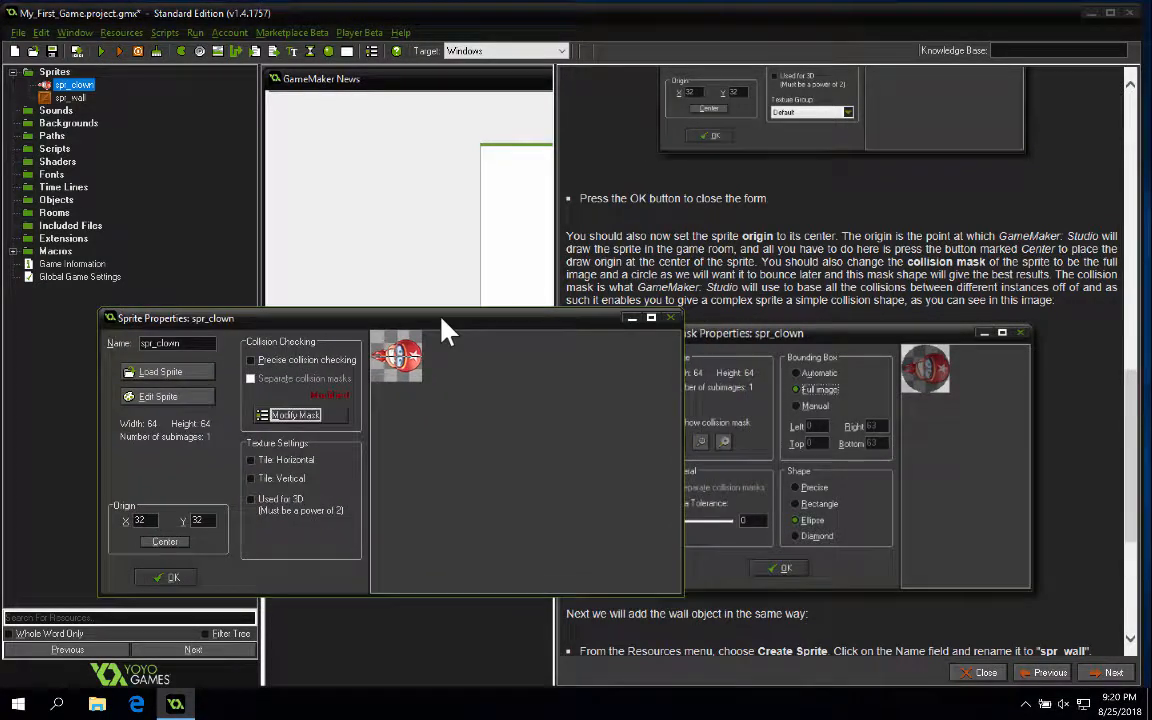
pyautogui.click(176, 579)
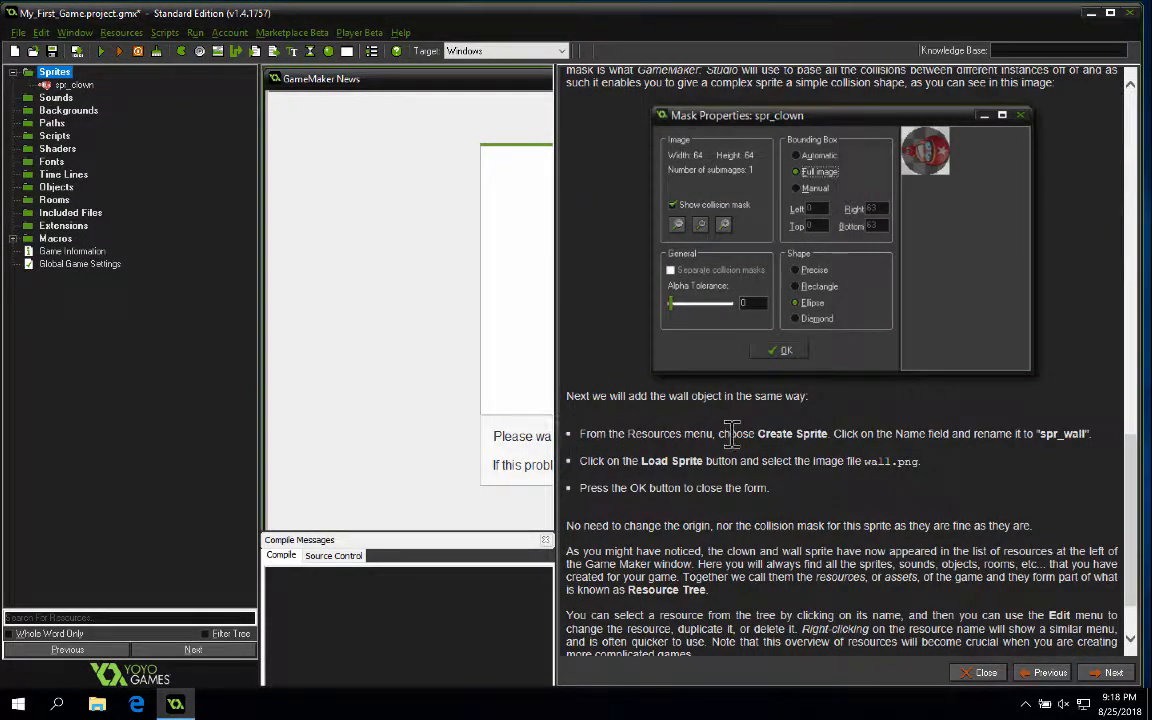
# Review the tutorial's wall instructions and add a new sprite to the project for the wall.
pyautogui.scroll(-2, 735, 432)
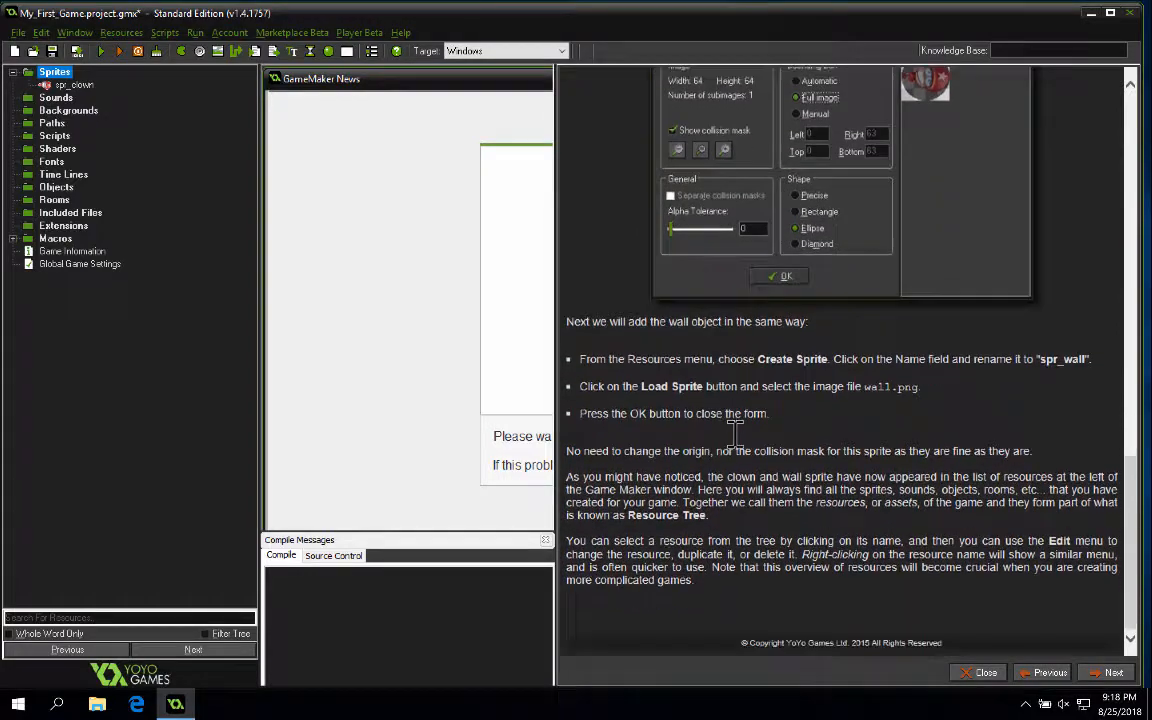
pyautogui.scroll(6, 735, 432)
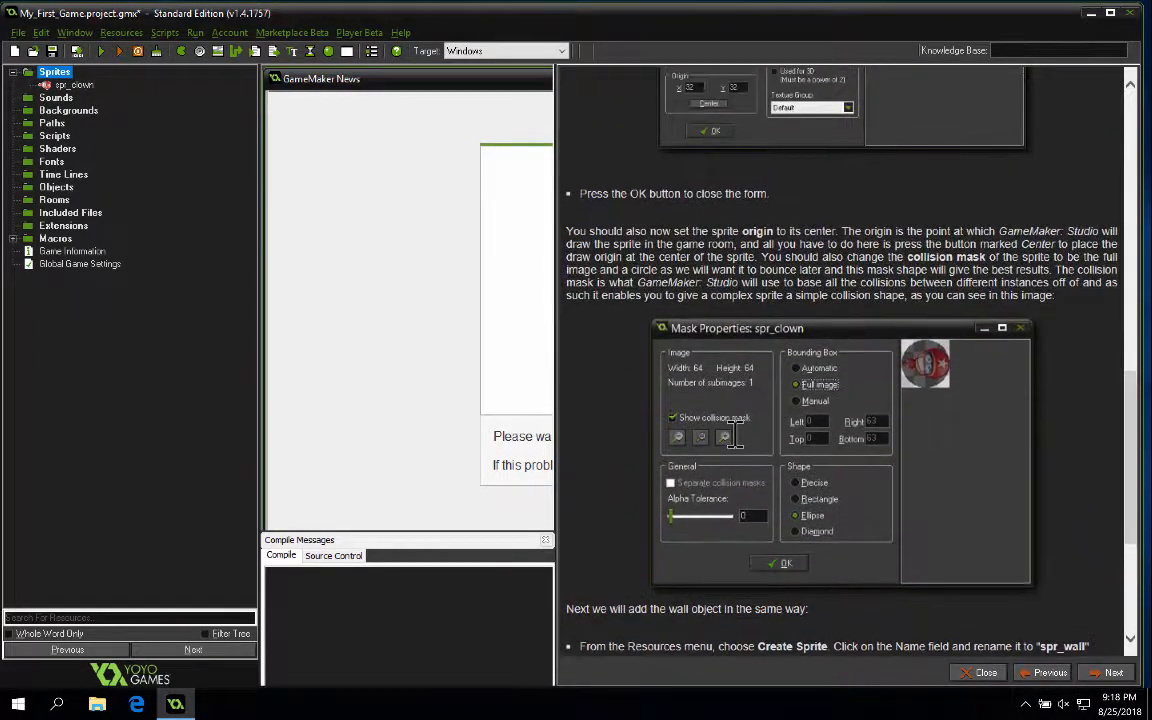
pyautogui.scroll(-5, 735, 432)
pyautogui.scroll(6, 735, 432)
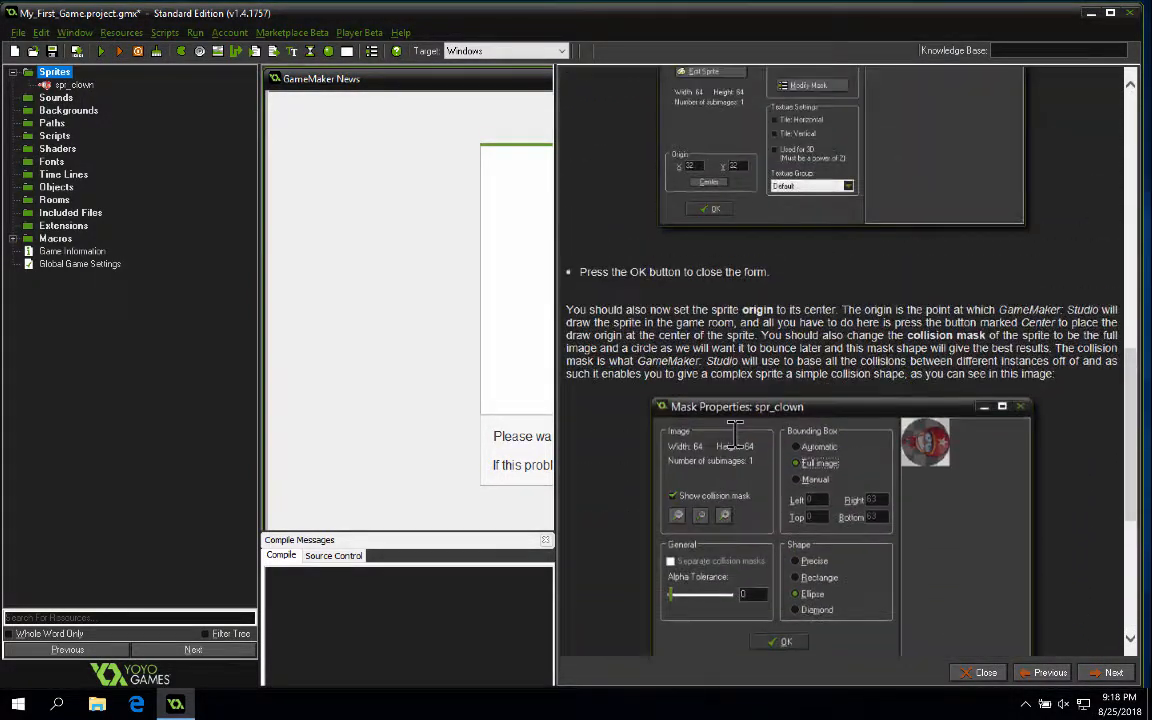
pyautogui.scroll(-1, 735, 432)
pyautogui.scroll(-5, 735, 432)
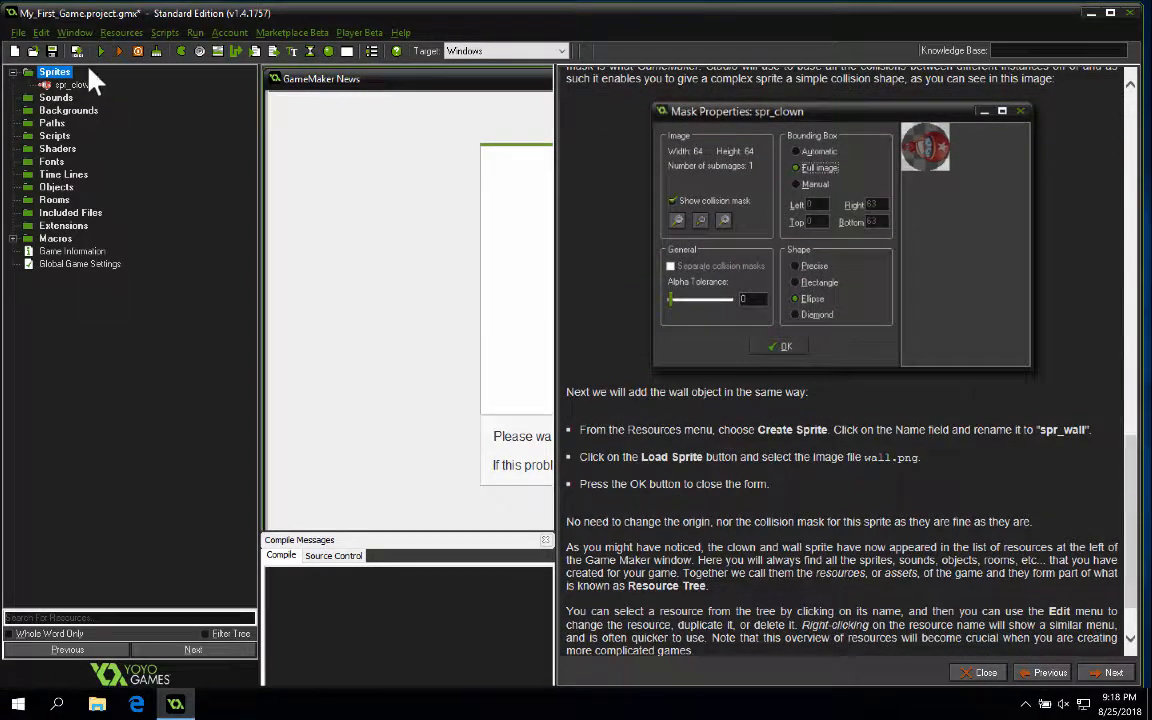
pyautogui.rightClick(58, 78)
pyautogui.click(51, 78)
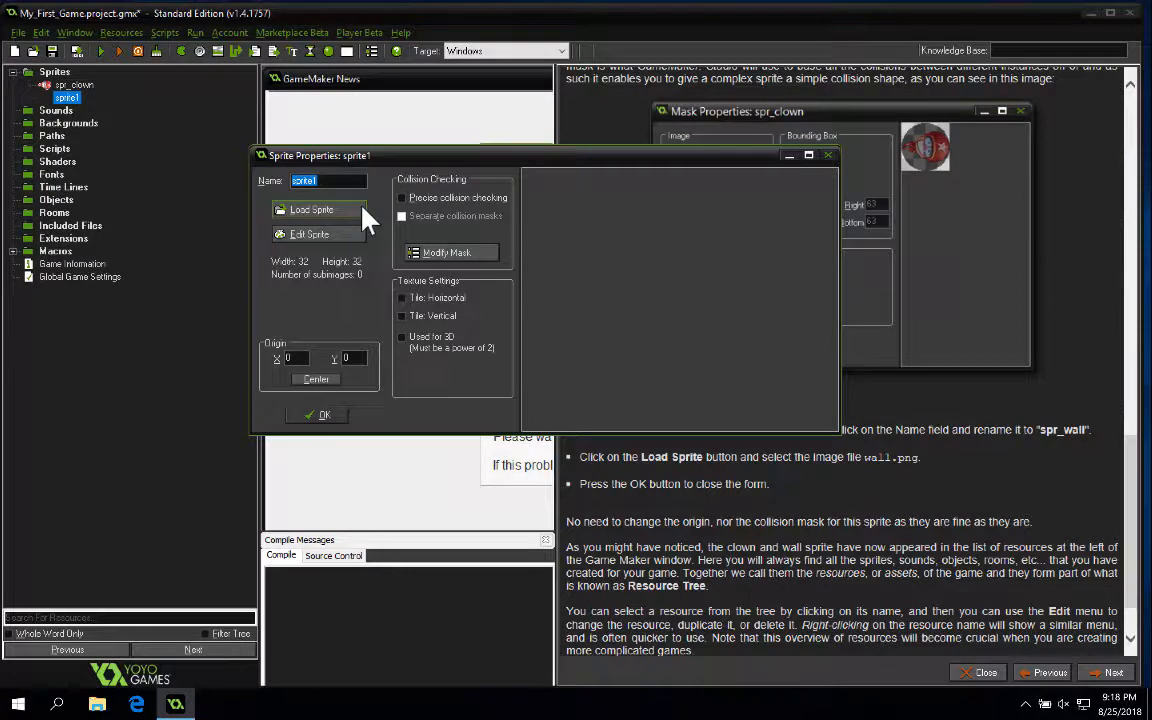
# Name the new sprite spr_wall, load wall.png as its image, and confirm the sprite properties.
pyautogui.write('spr_wall')
pyautogui.click(310, 210)
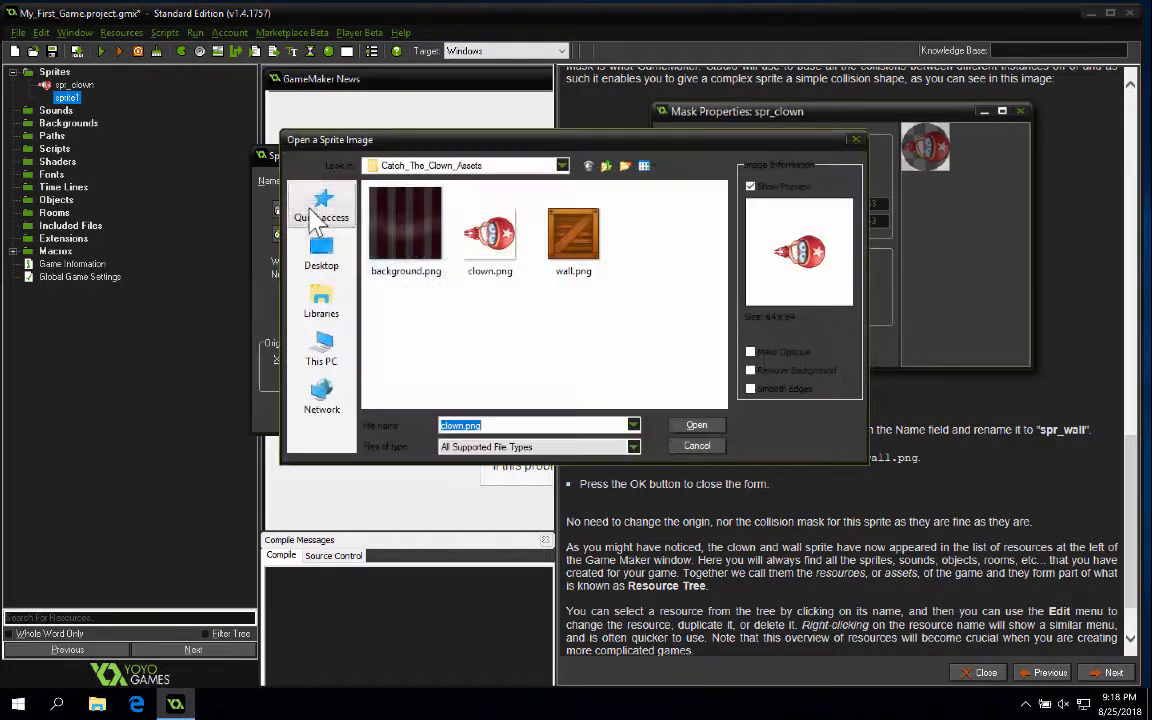
pyautogui.click(575, 250)
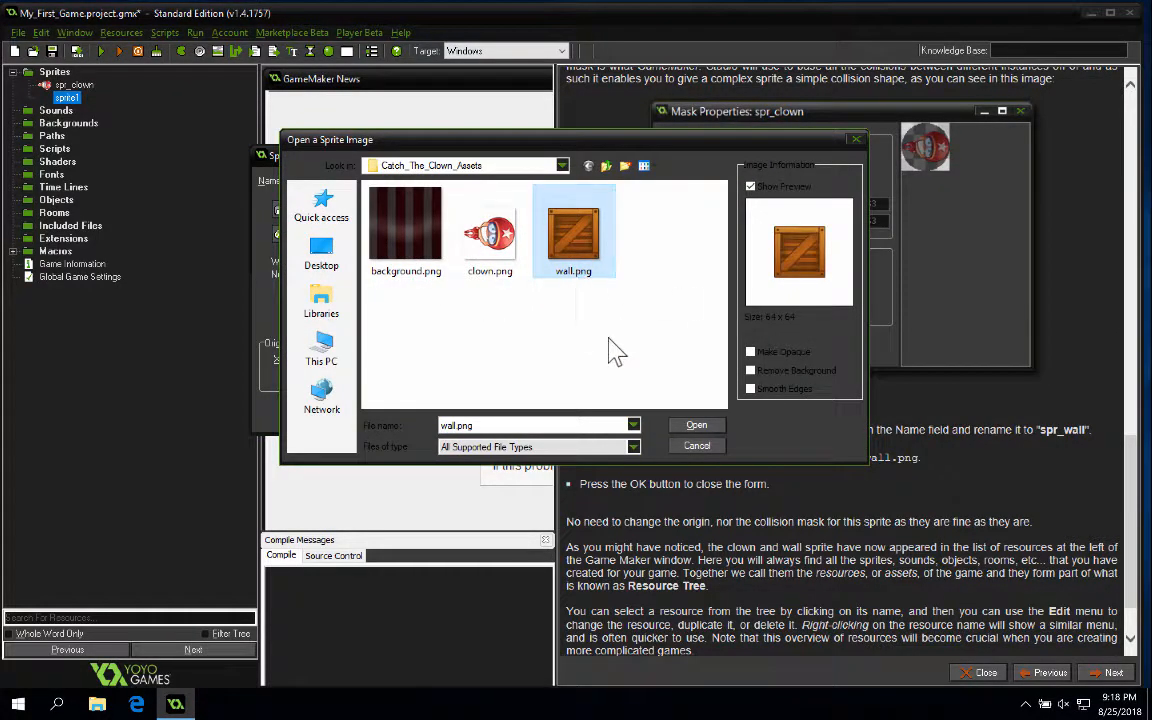
pyautogui.click(697, 425)
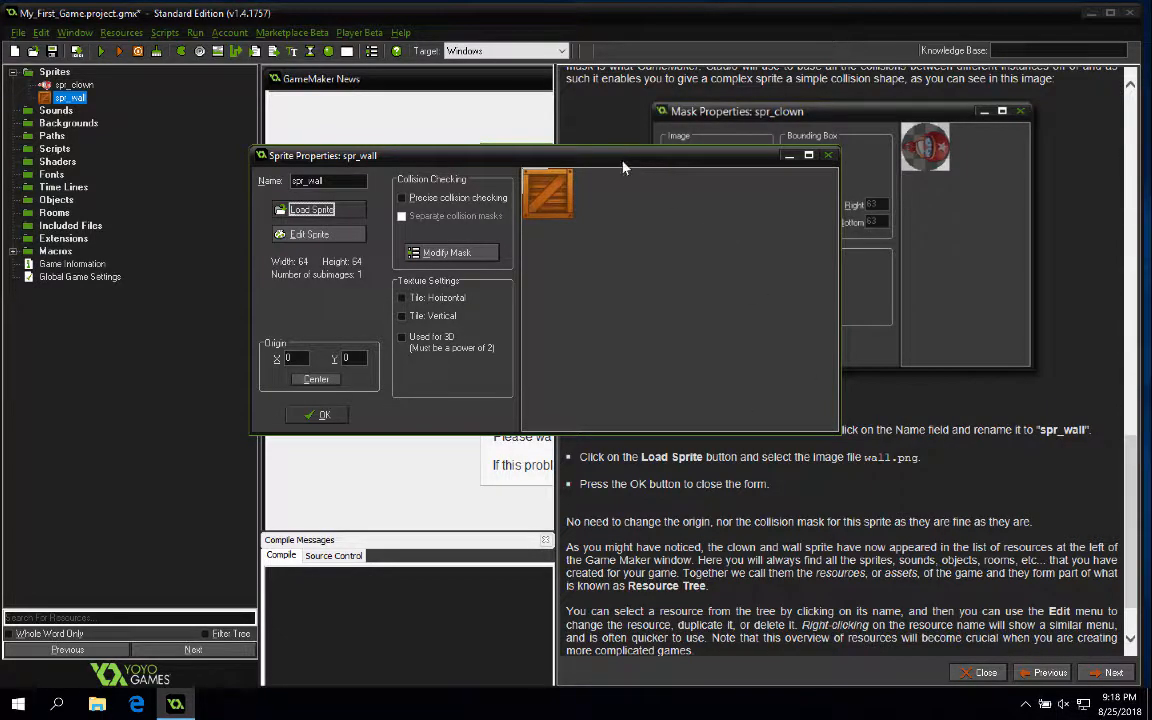
pyautogui.moveTo(622, 167); pyautogui.dragTo(408, 175)
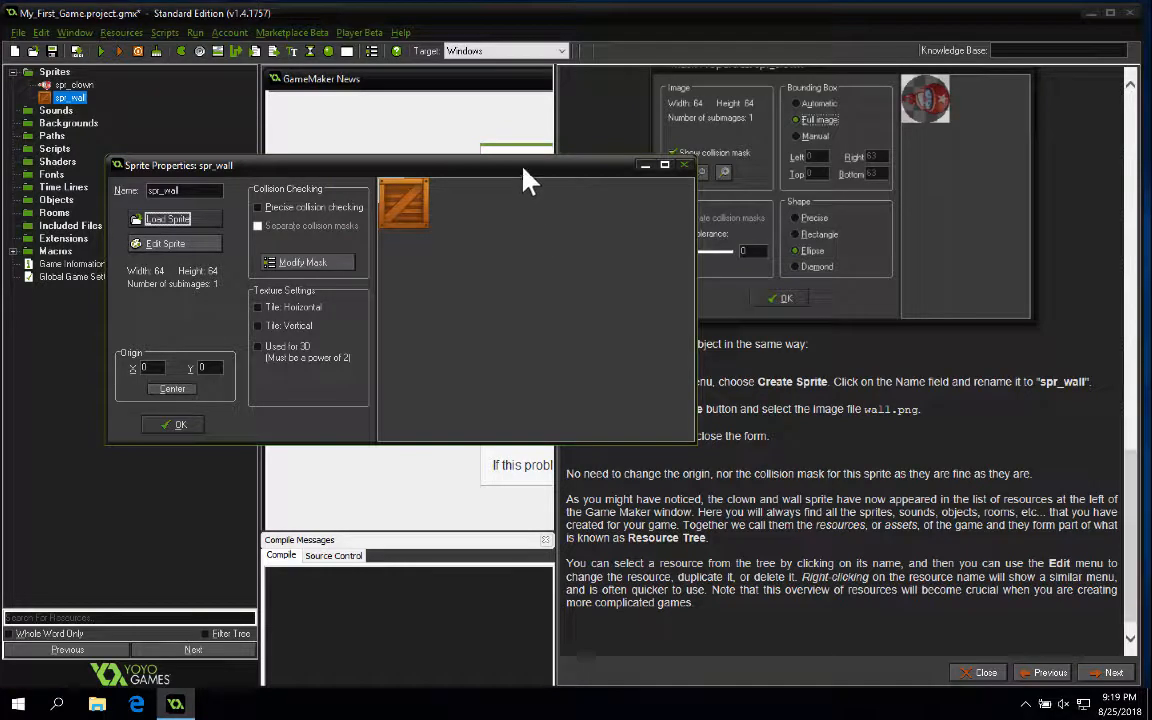
pyautogui.moveTo(523, 168); pyautogui.dragTo(722, 101)
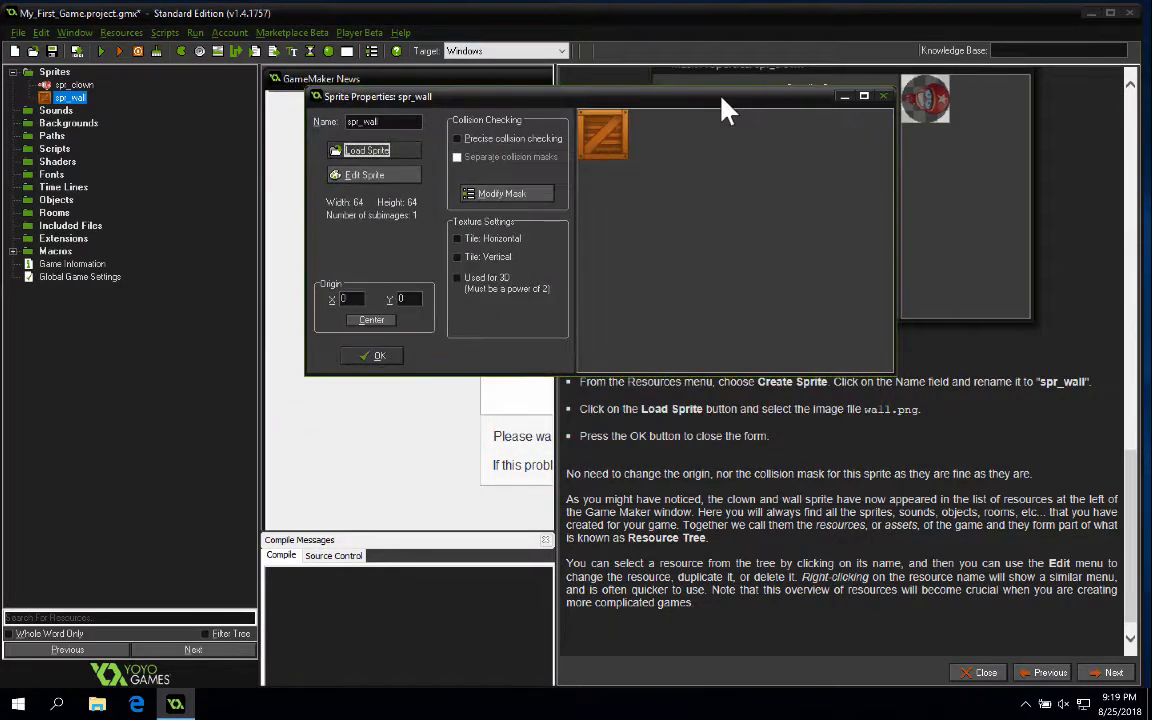
pyautogui.click(376, 357)
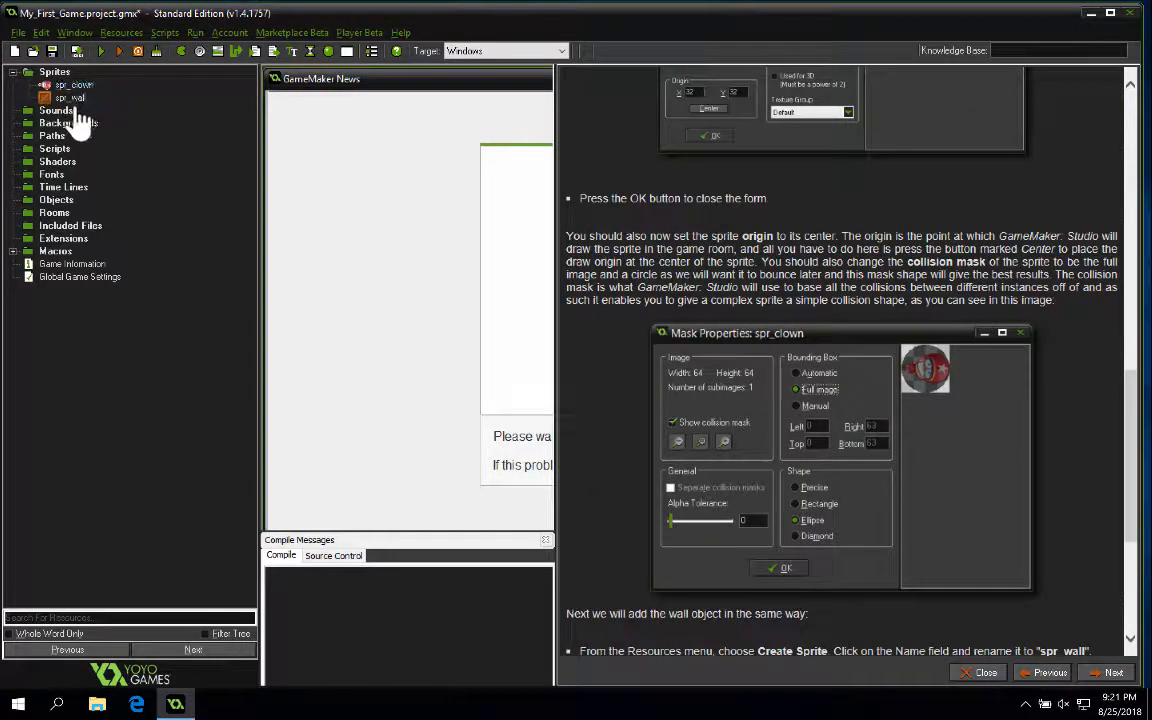
# Review the tutorial's Sprites page through to the Resource Tree notes and go on to the Adding Sounds page.
pyautogui.click(70, 98)
pyautogui.scroll(-3, 700, 388)
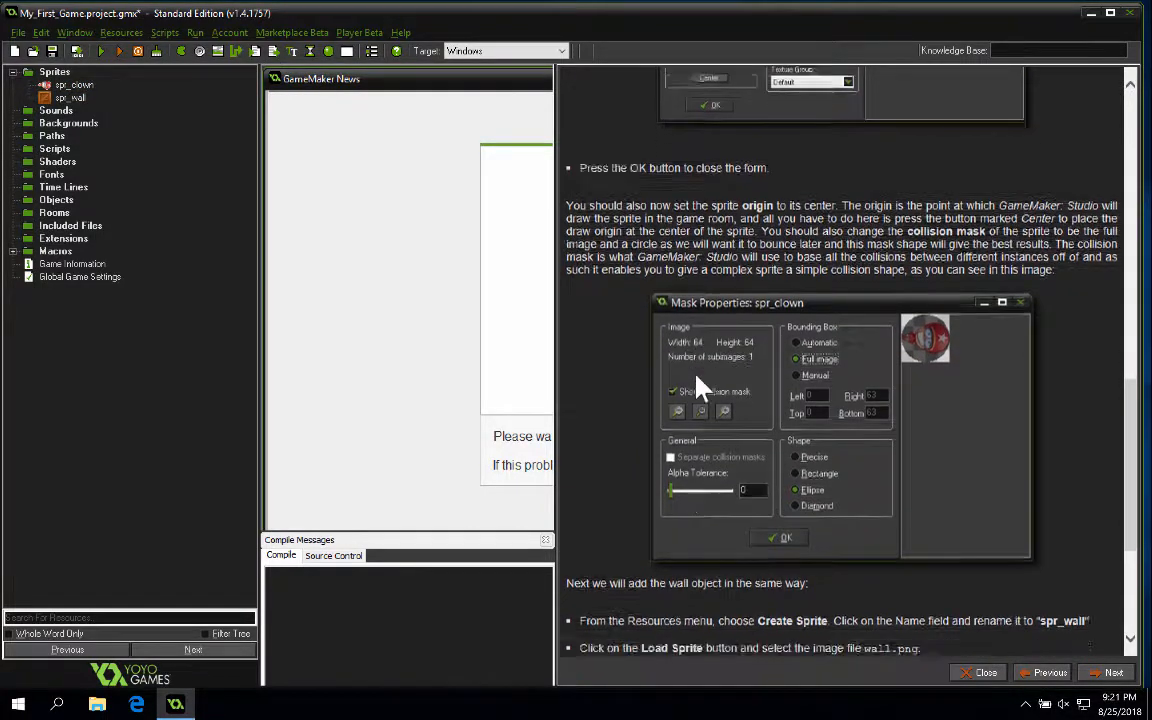
pyautogui.scroll(-2, 700, 388)
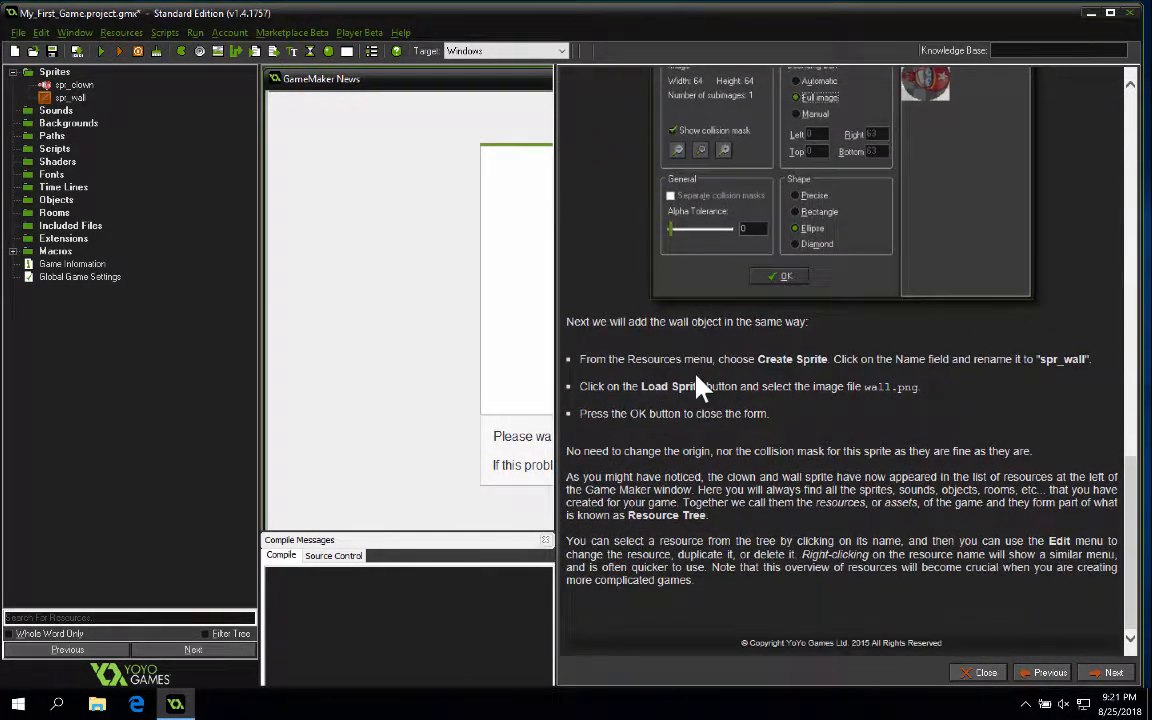
pyautogui.scroll(10, 700, 388)
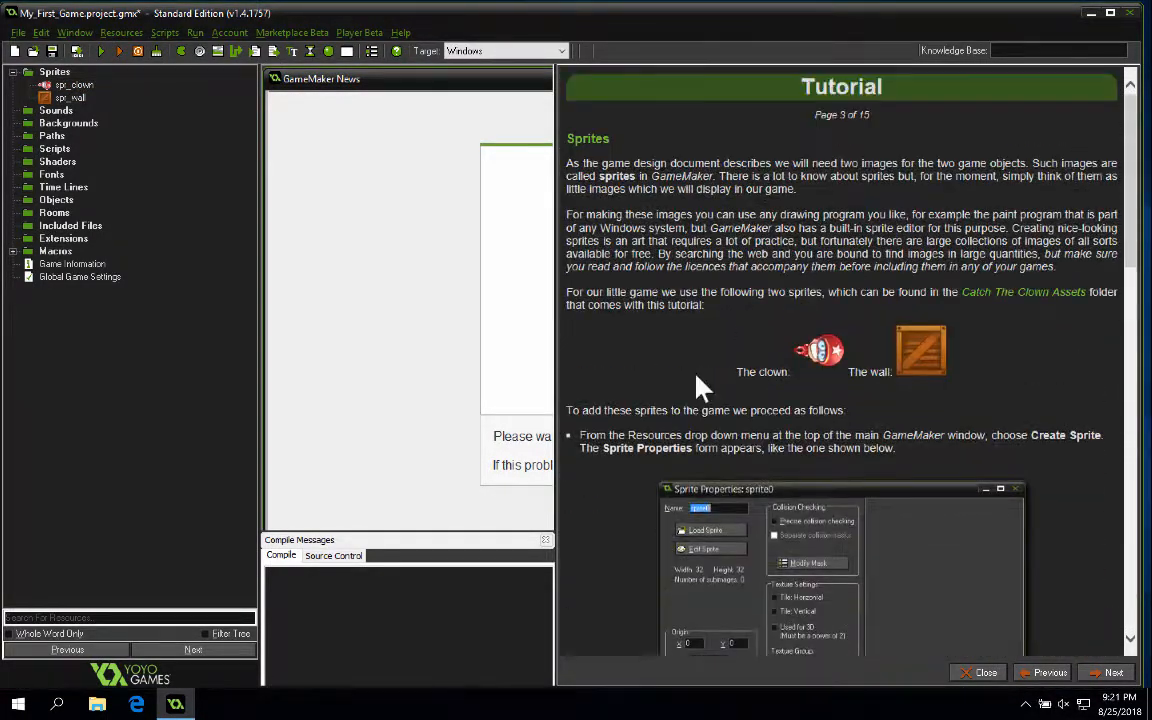
pyautogui.scroll(-8, 698, 384)
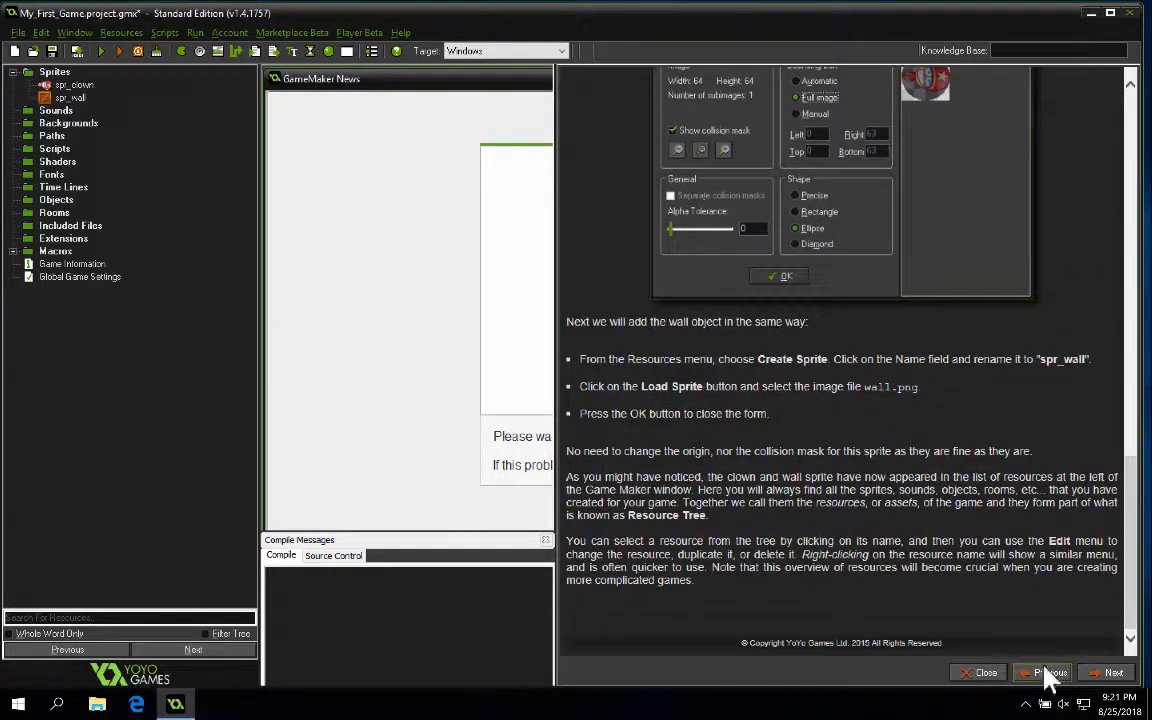
pyautogui.click(1090, 672)
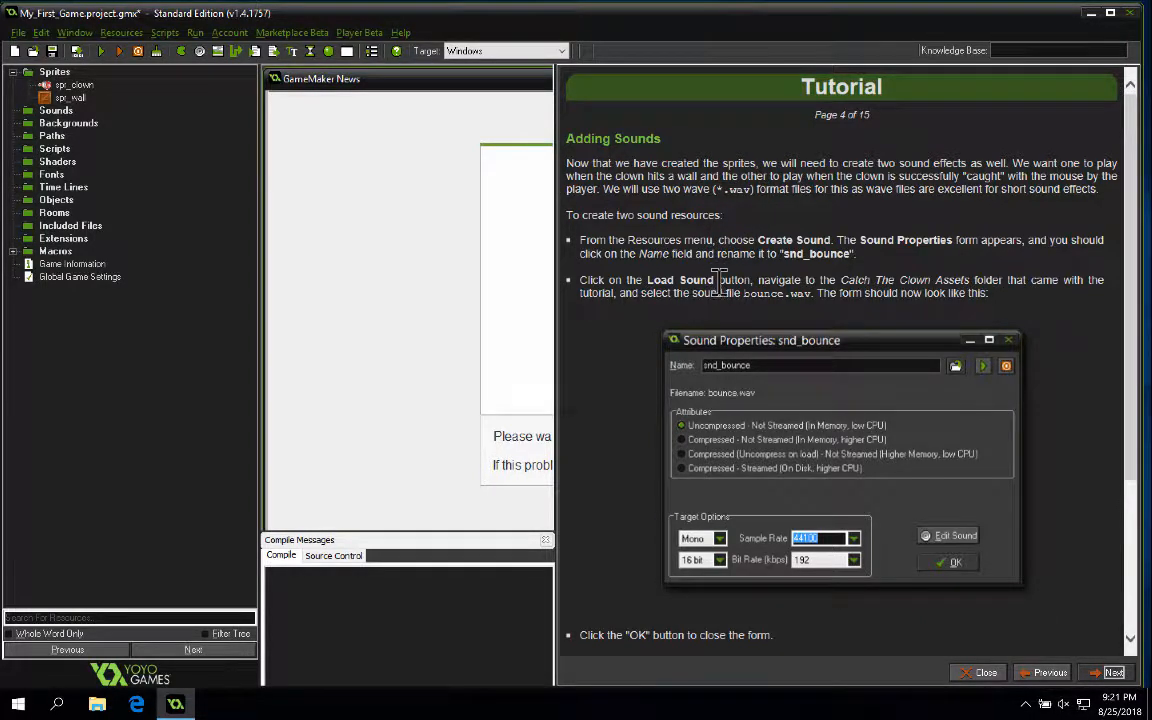
# Add a new sound resource to the project and start choosing its sound file.
pyautogui.rightClick(55, 111)
pyautogui.click(62, 126)
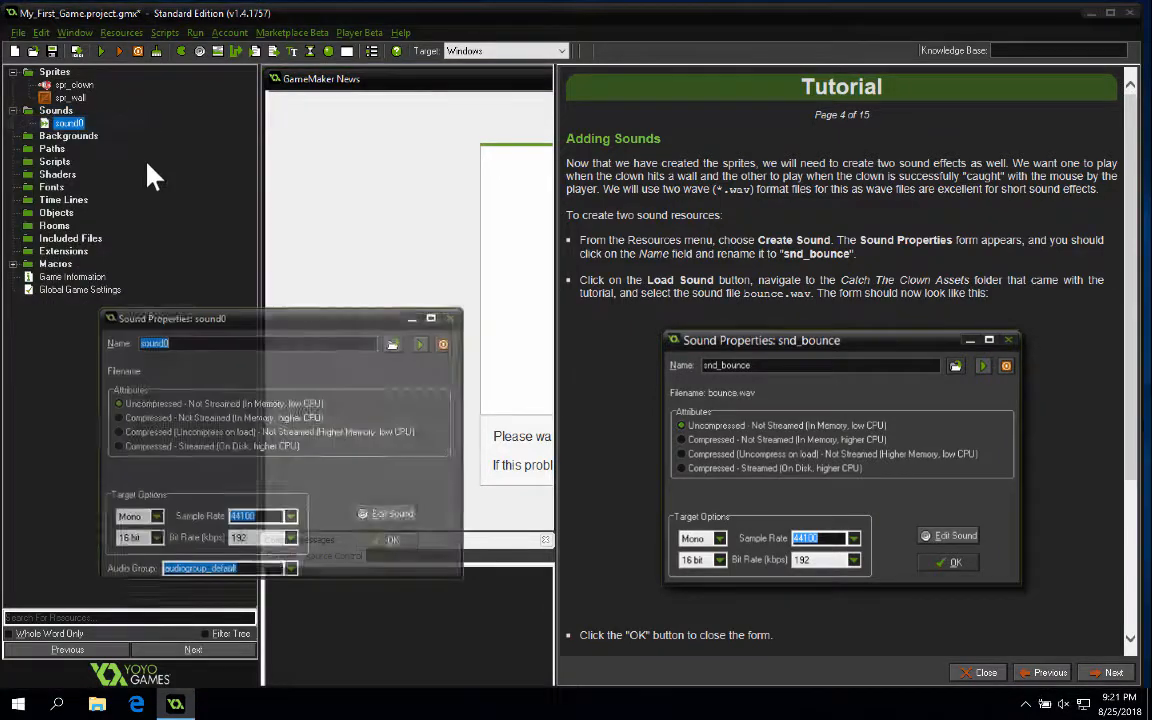
pyautogui.click(395, 344)
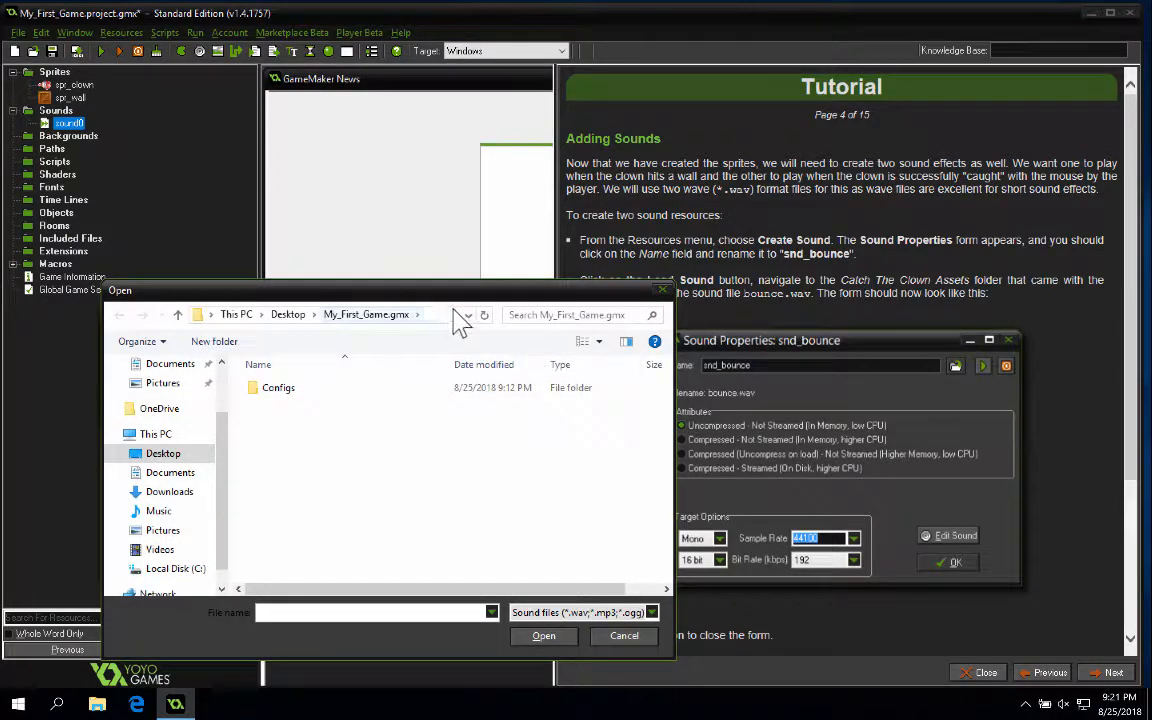
# Browse from the C: drive to the Catch_The_Clown_Assets folder in the user's AppData\Local\GameMaker-Studio\Tutorials\My_First_Game folder.
pyautogui.click(157, 436)
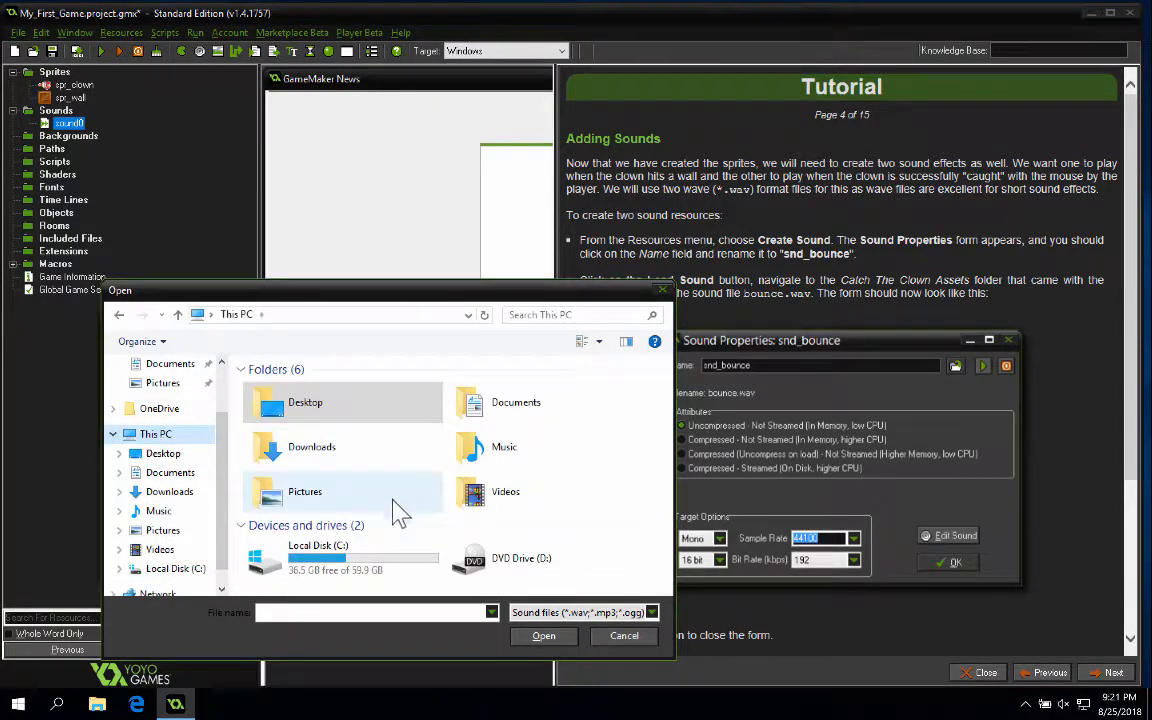
pyautogui.doubleClick(340, 567)
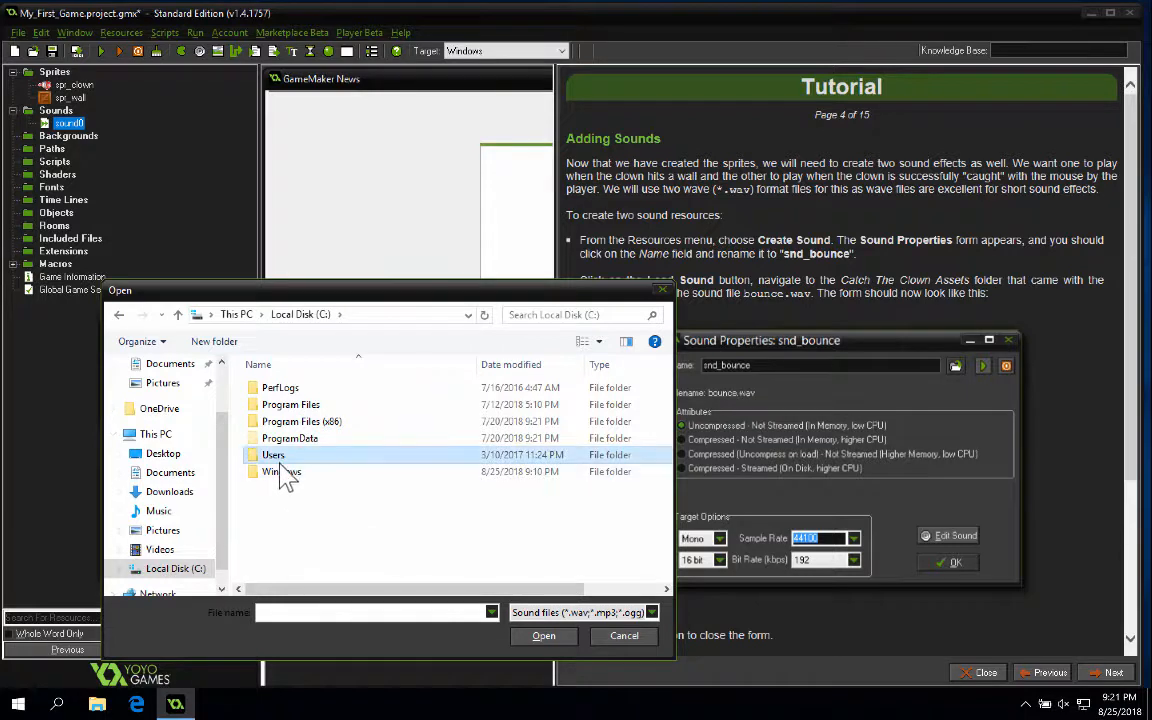
pyautogui.doubleClick(285, 455)
pyautogui.doubleClick(289, 389)
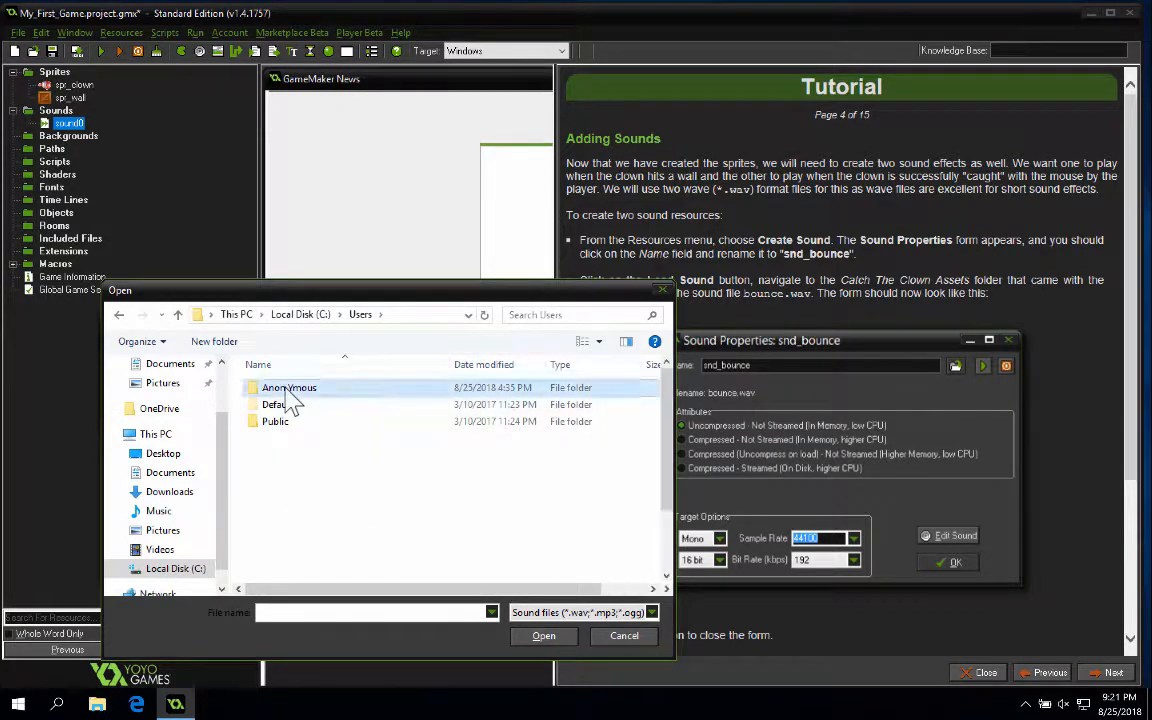
pyautogui.doubleClick(288, 387)
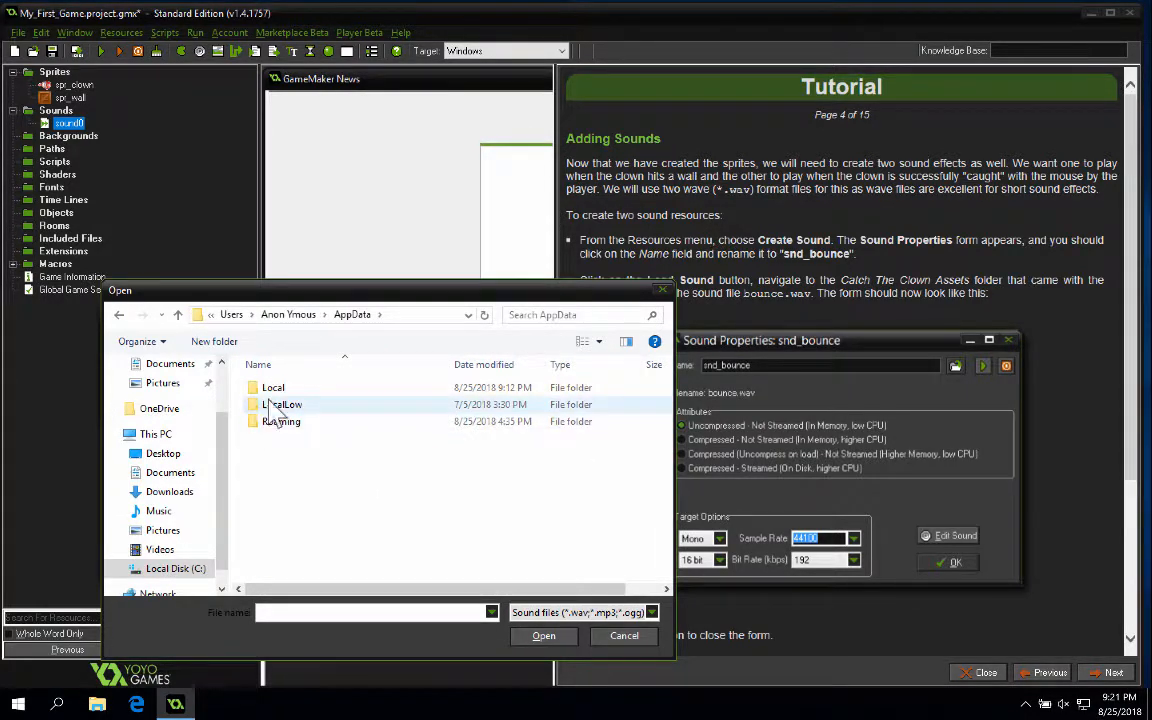
pyautogui.doubleClick(276, 387)
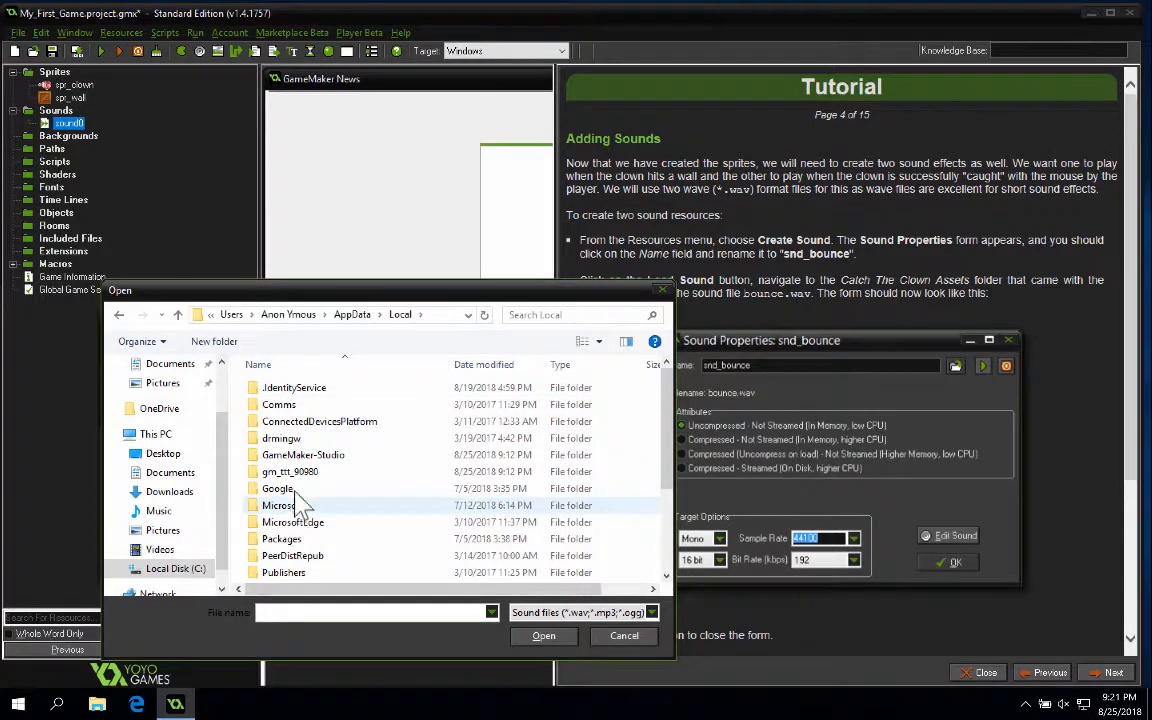
pyautogui.doubleClick(300, 454)
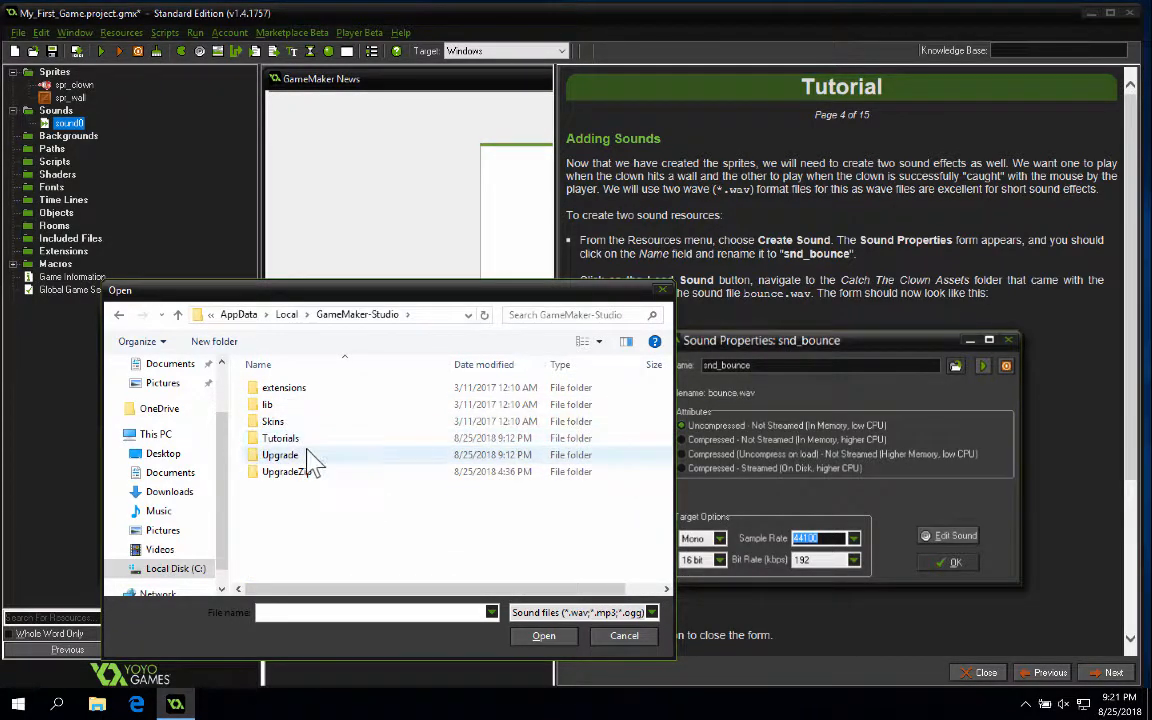
pyautogui.doubleClick(275, 440)
pyautogui.doubleClick(290, 395)
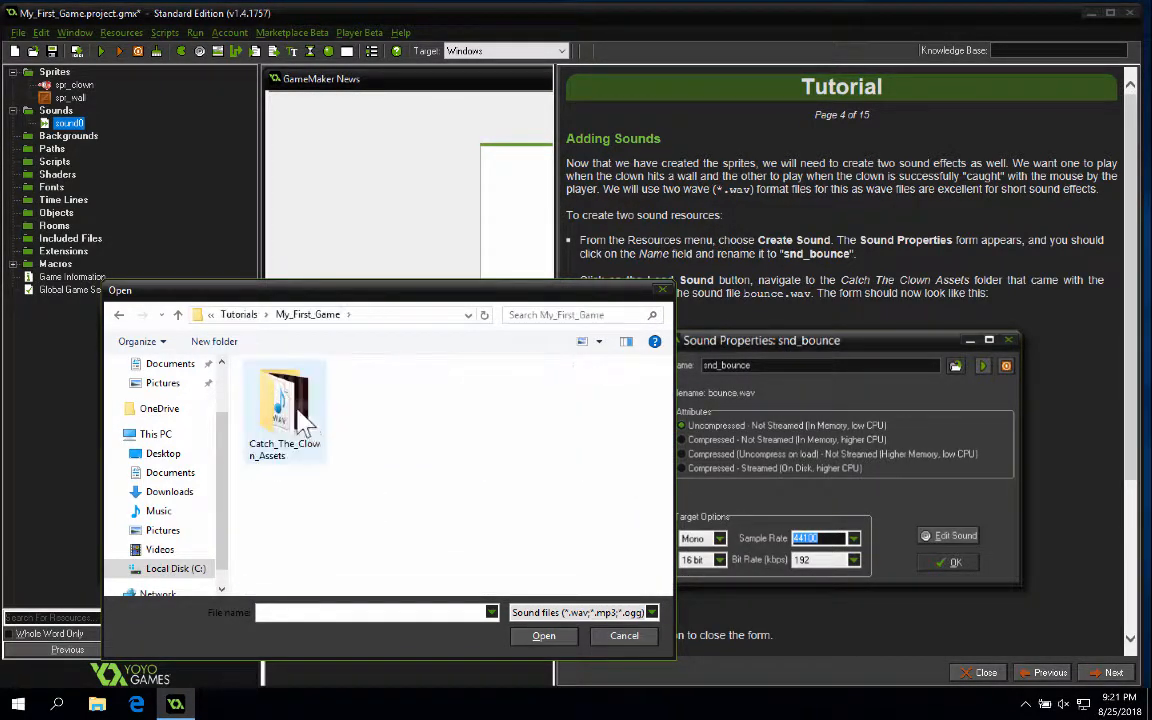
pyautogui.doubleClick(283, 405)
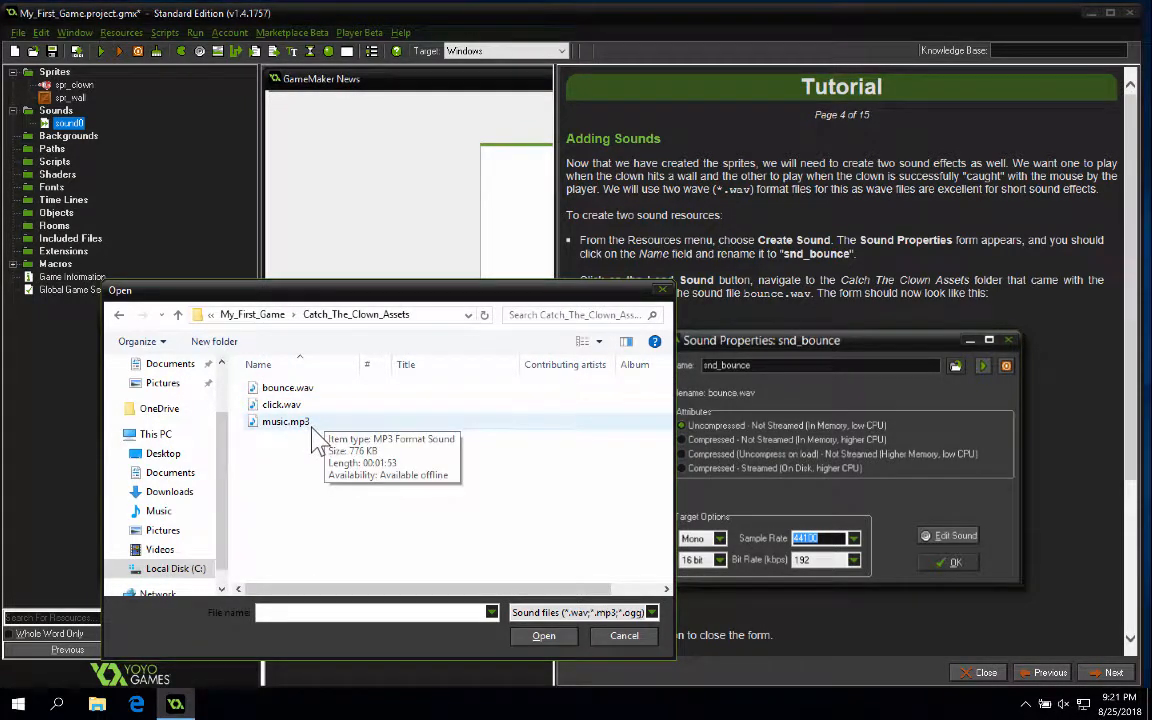
# Load bounce.wav into the new sound, name it snd_bounce, and confirm the sound properties.
pyautogui.click(290, 388)
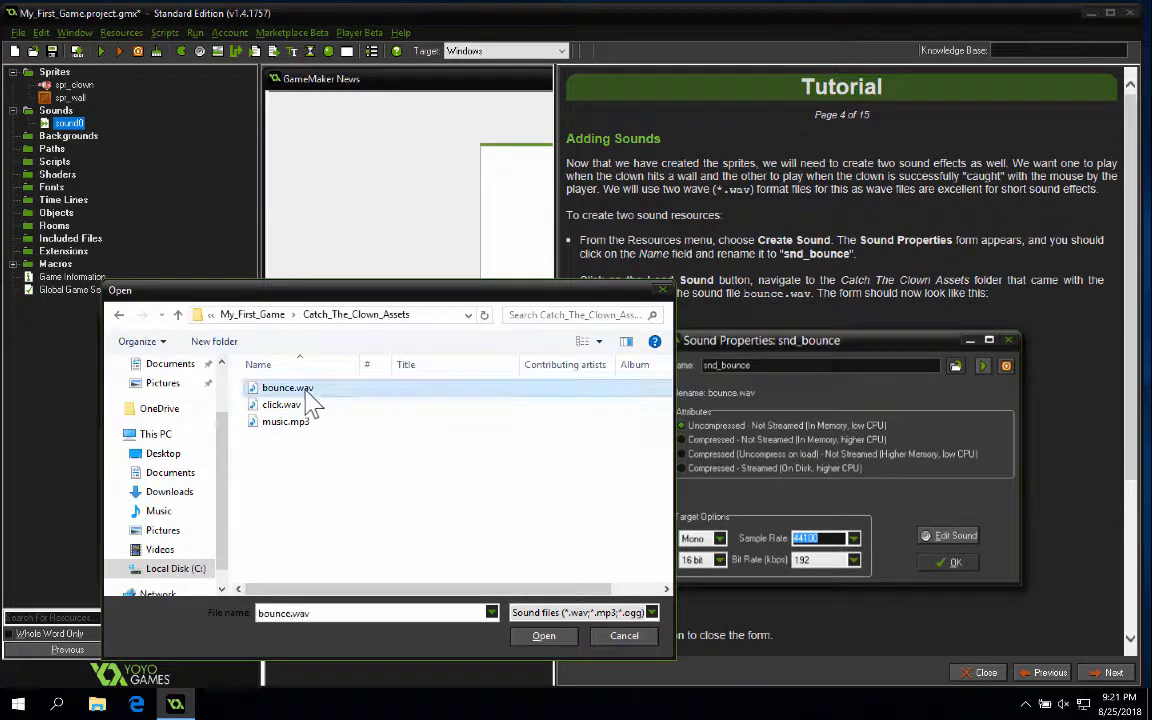
pyautogui.click(541, 636)
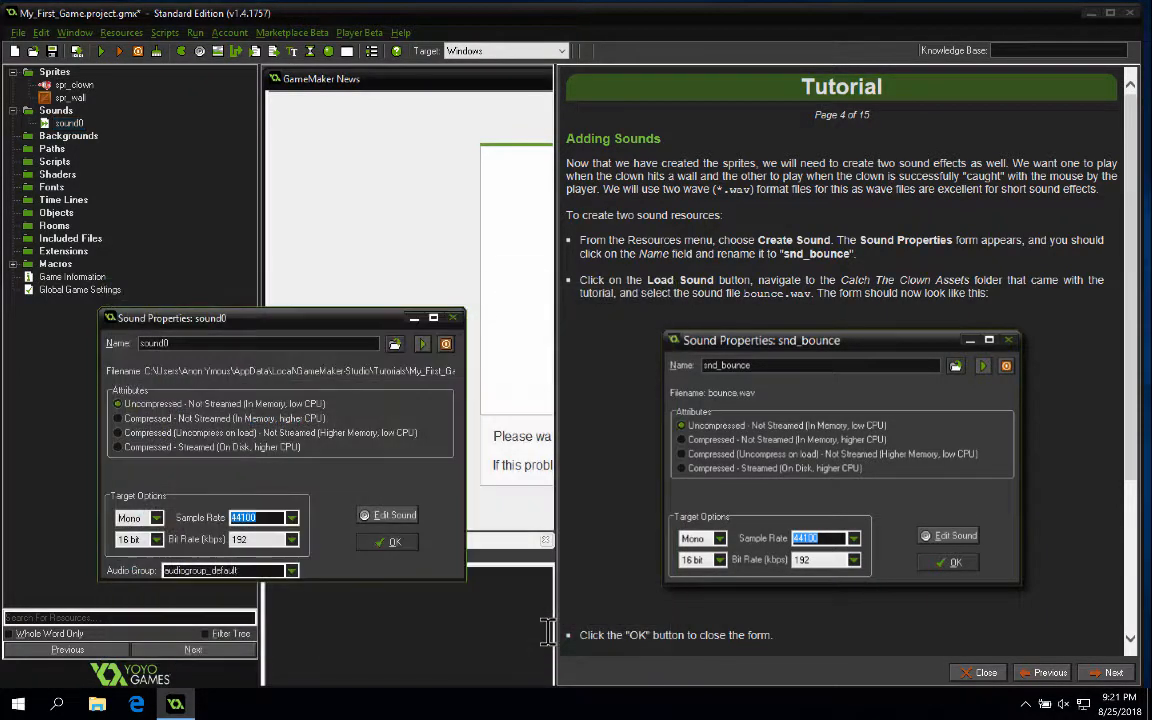
pyautogui.doubleClick(183, 342)
pyautogui.write('snd_bounce')
pyautogui.click(386, 543)
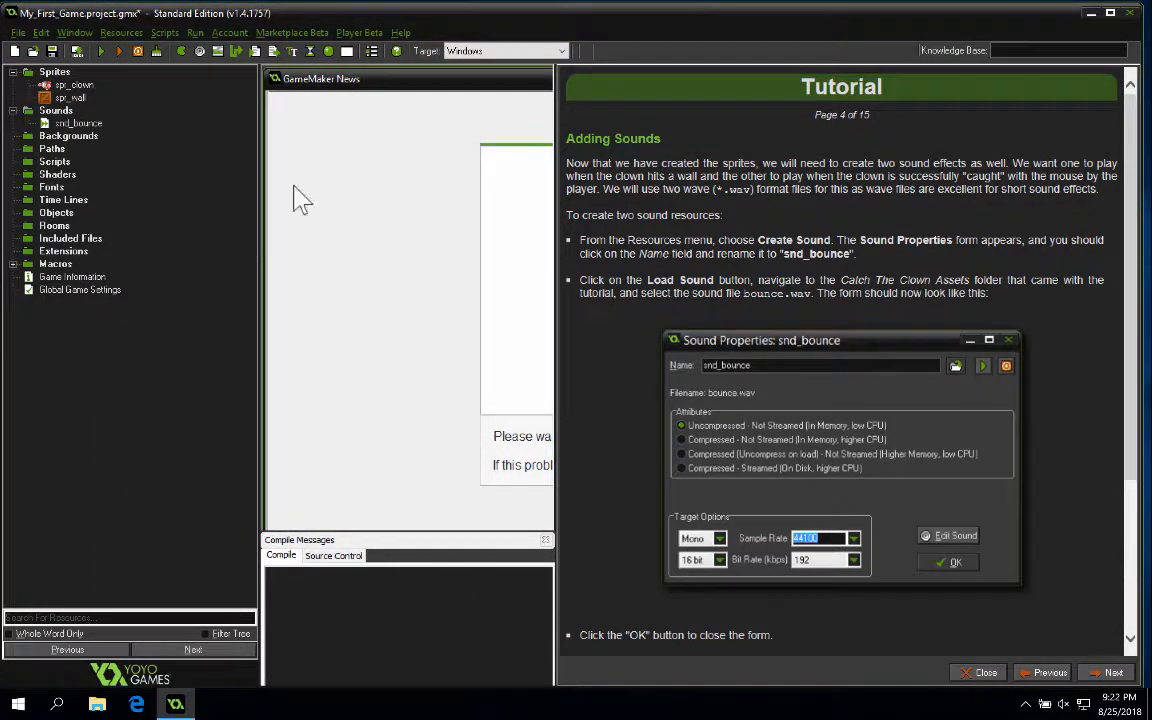
# Create a second sound named snd_click, load click.wav into it, and confirm the sound properties.
pyautogui.scroll(-2, 785, 408)
pyautogui.scroll(-3, 785, 408)
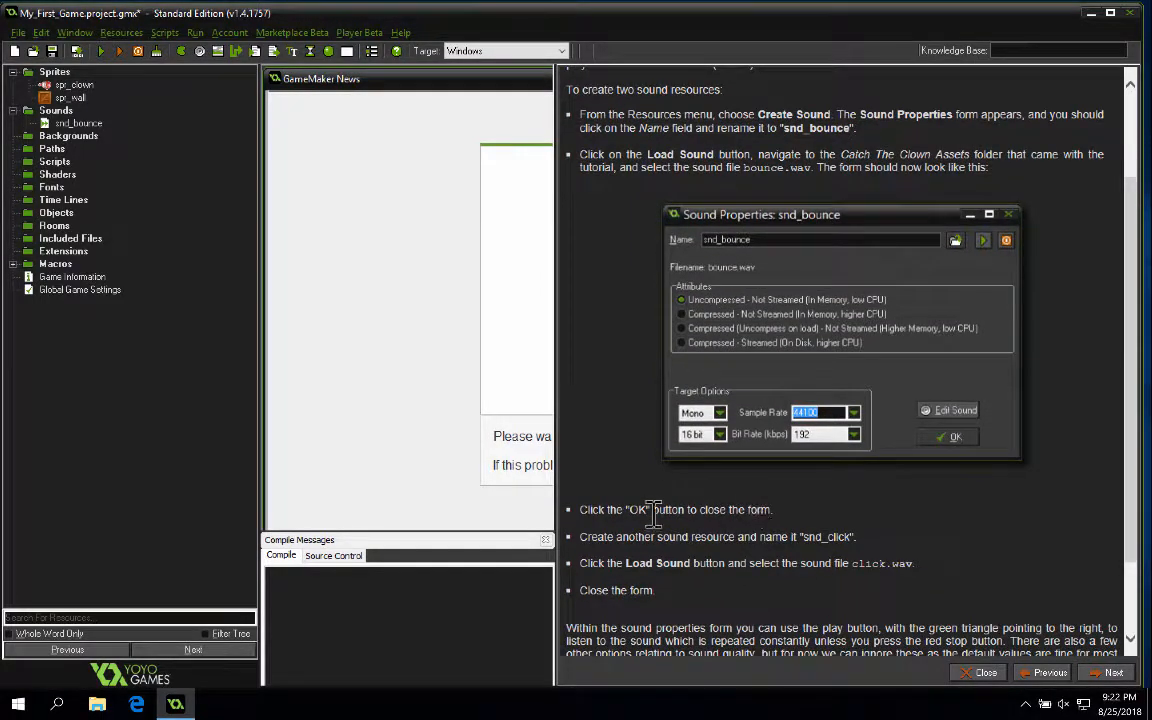
pyautogui.rightClick(60, 110)
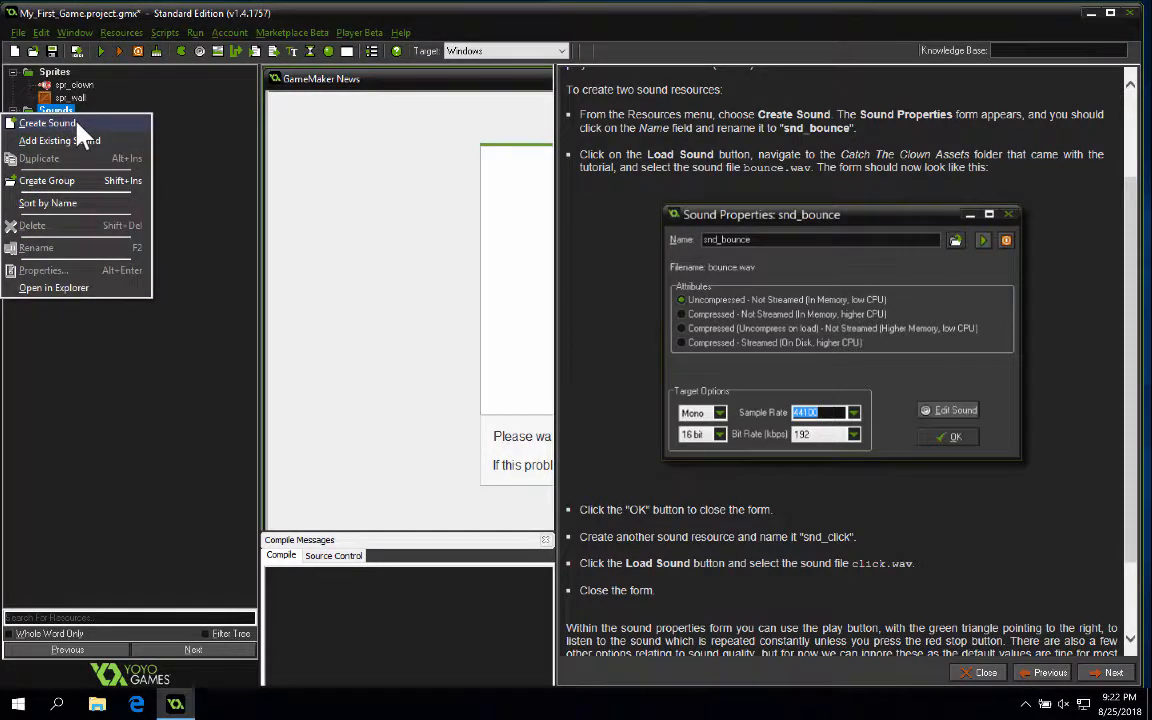
pyautogui.click(74, 122)
pyautogui.write('snd_clic')
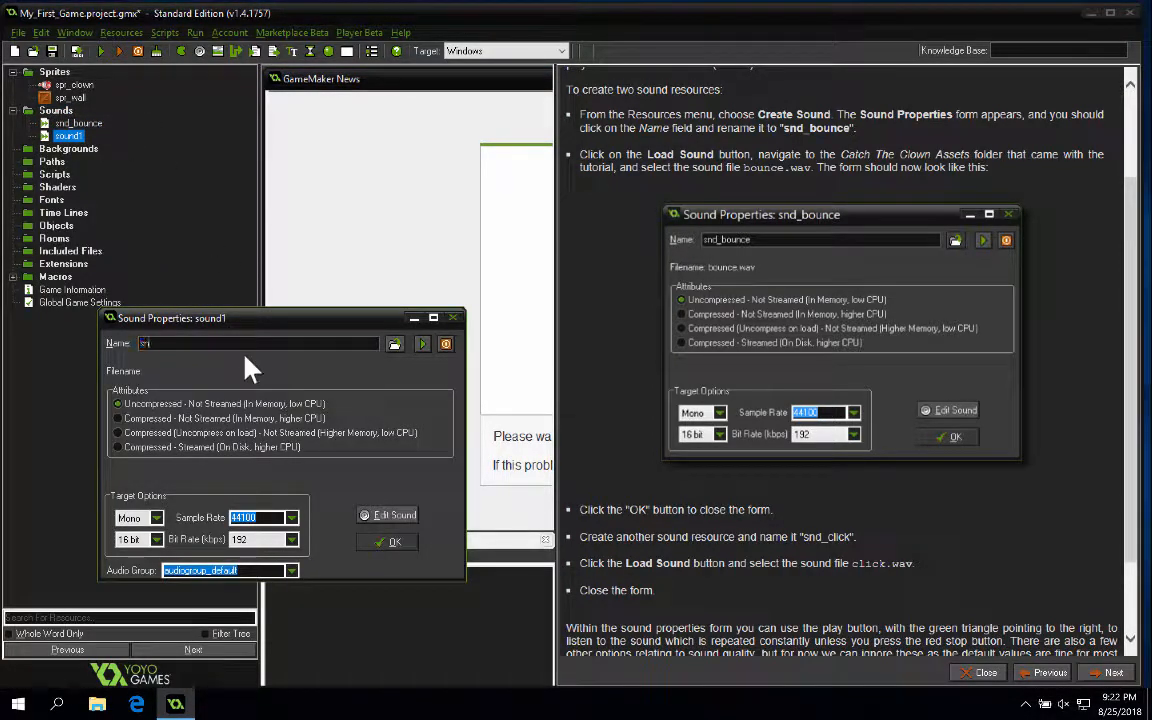
pyautogui.write('k')
pyautogui.click(395, 345)
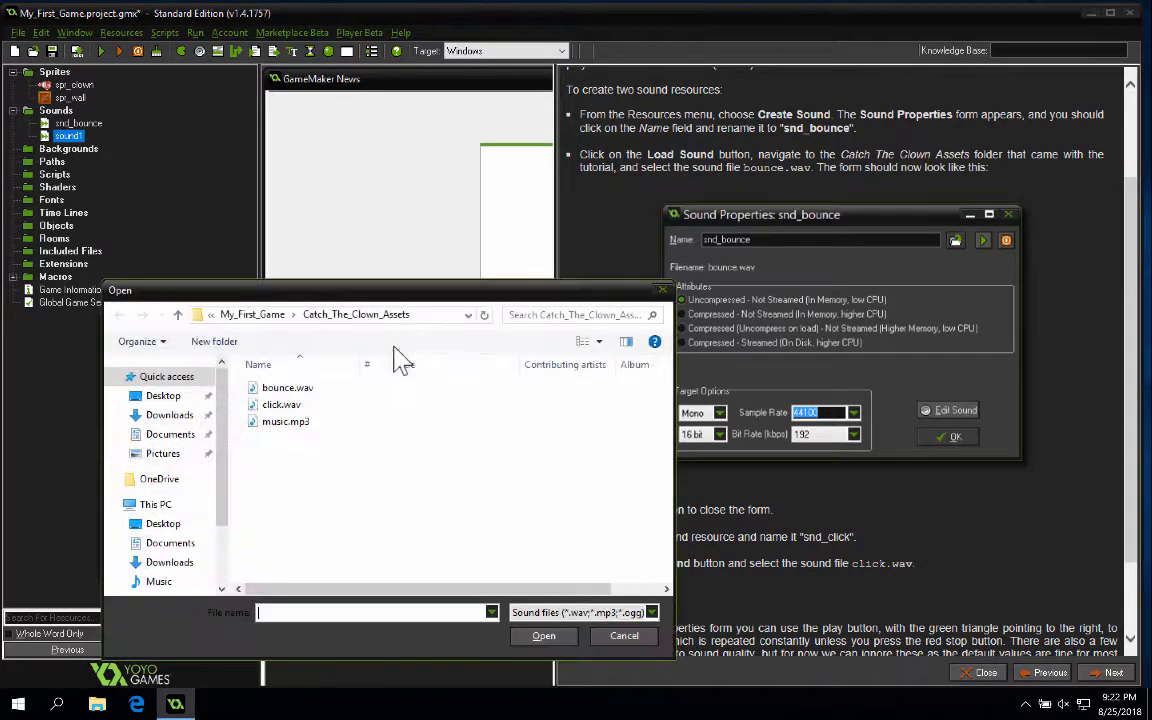
pyautogui.click(284, 405)
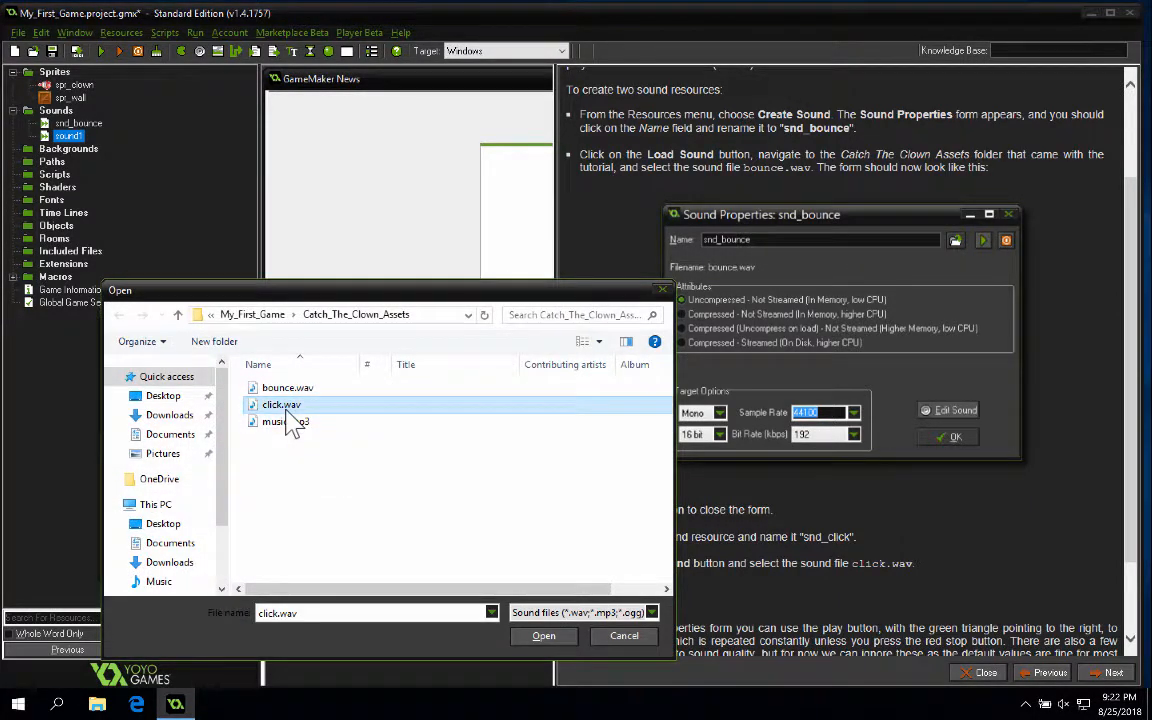
pyautogui.click(545, 637)
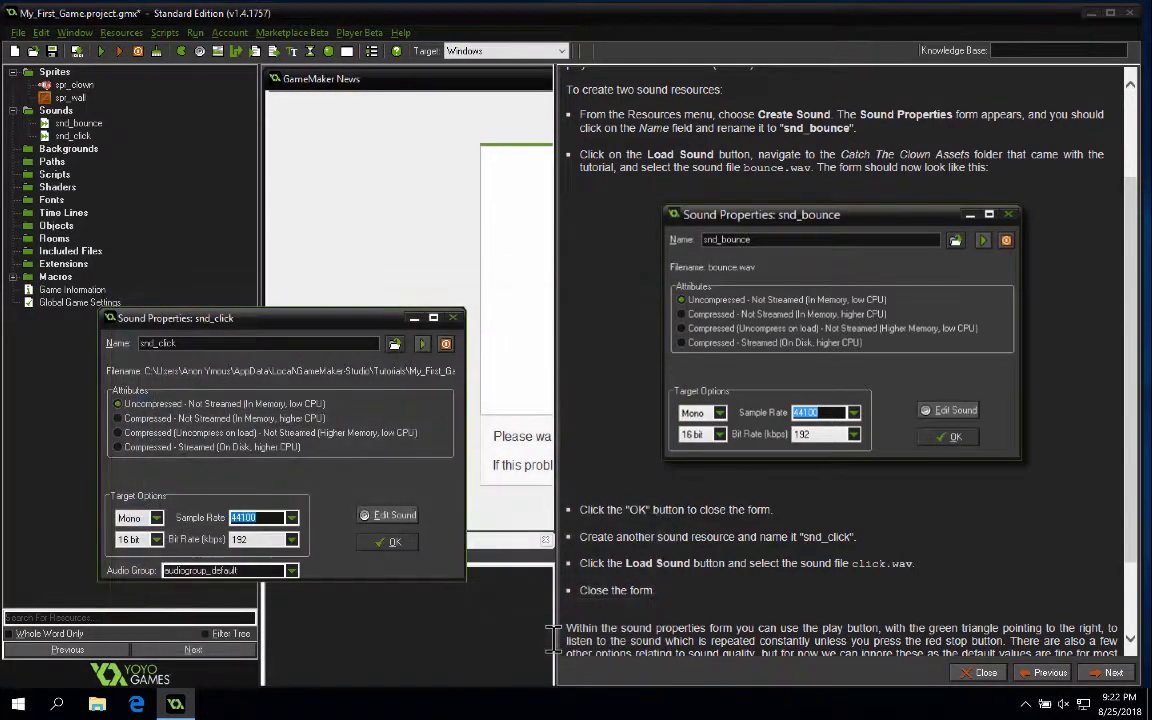
pyautogui.click(395, 545)
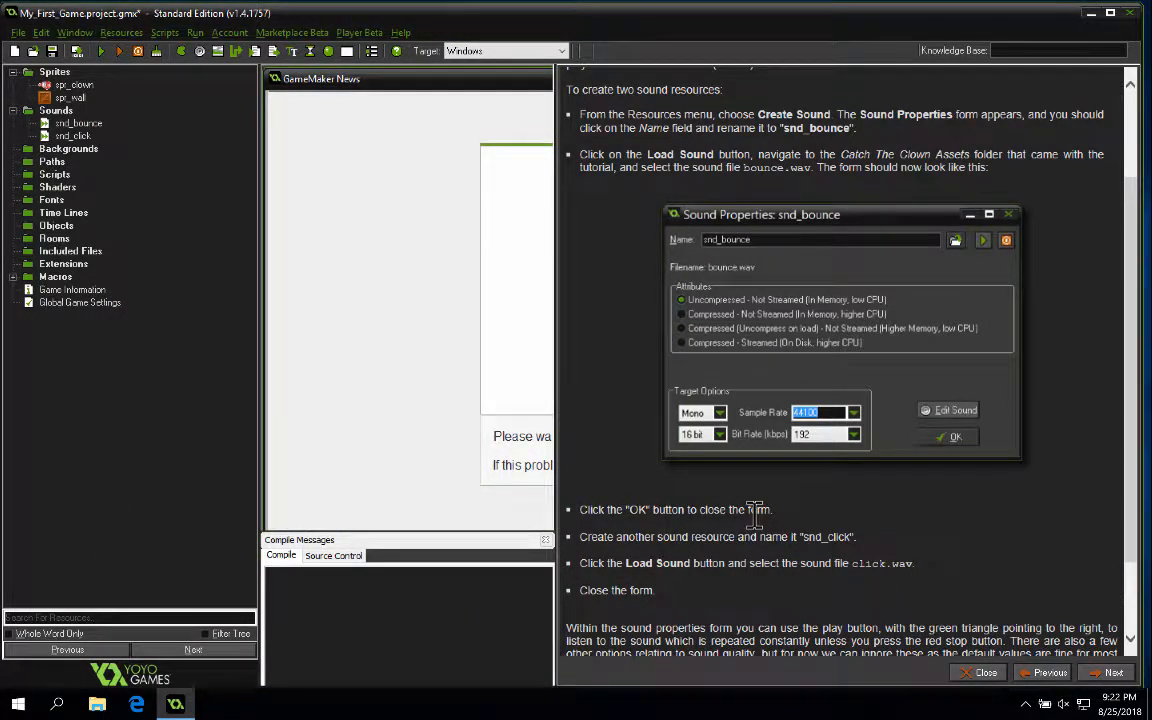
# Review the tutorial's Adding Sounds page, including the notes on playback and sound quality options.
pyautogui.scroll(-3, 780, 476)
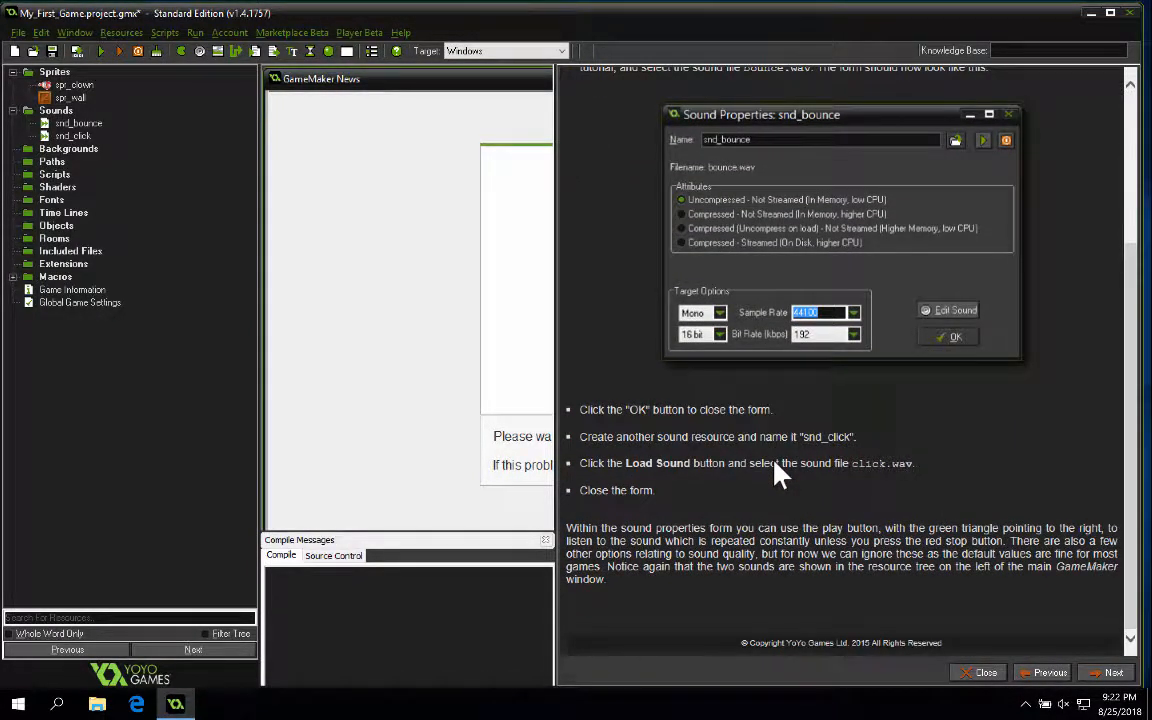
pyautogui.scroll(10, 815, 497)
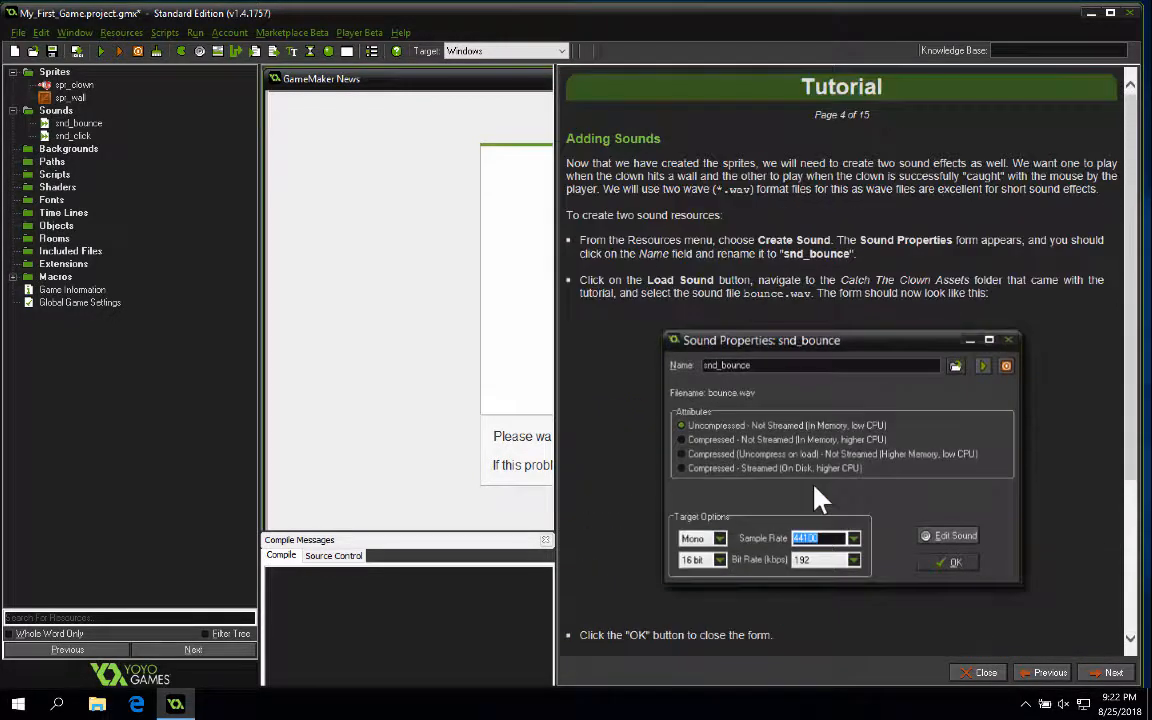
pyautogui.scroll(-8, 815, 497)
pyautogui.scroll(-1, 815, 497)
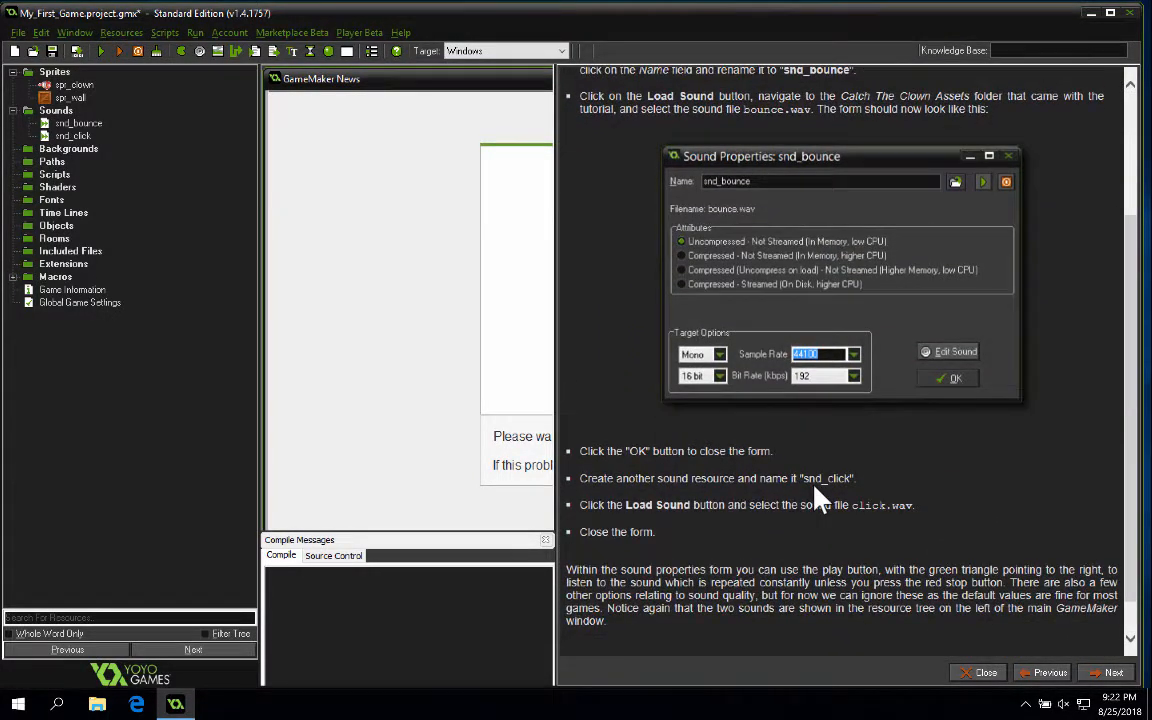
pyautogui.scroll(4, 815, 497)
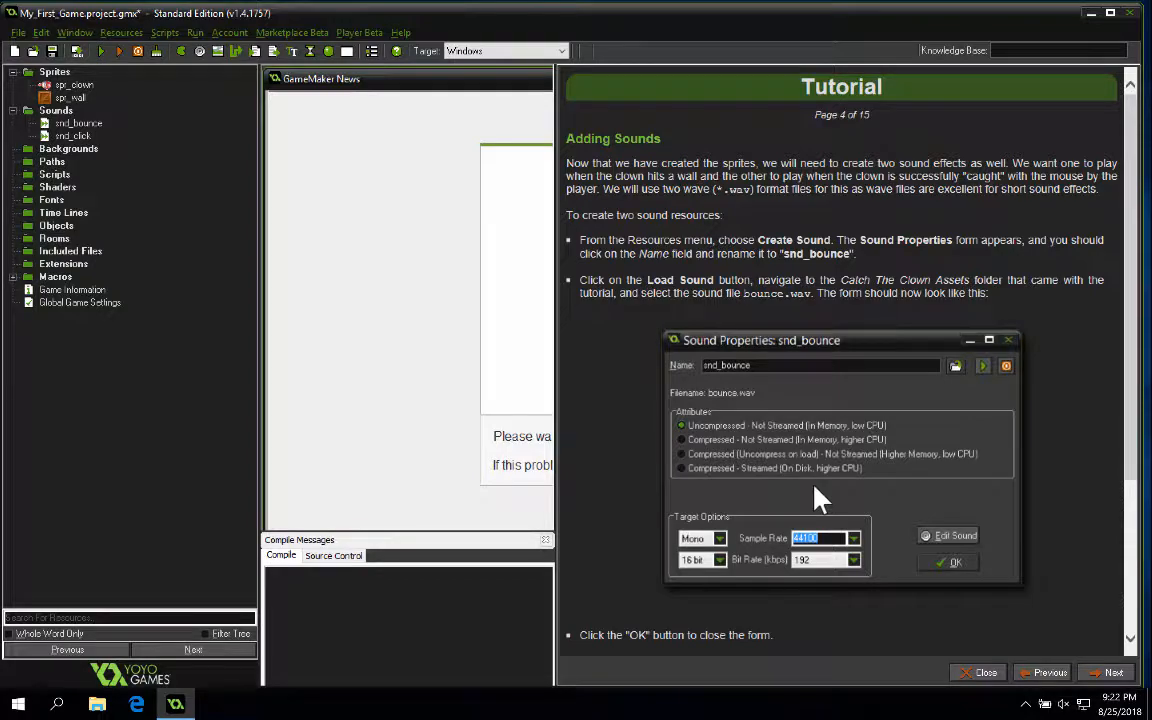
pyautogui.scroll(-5, 815, 497)
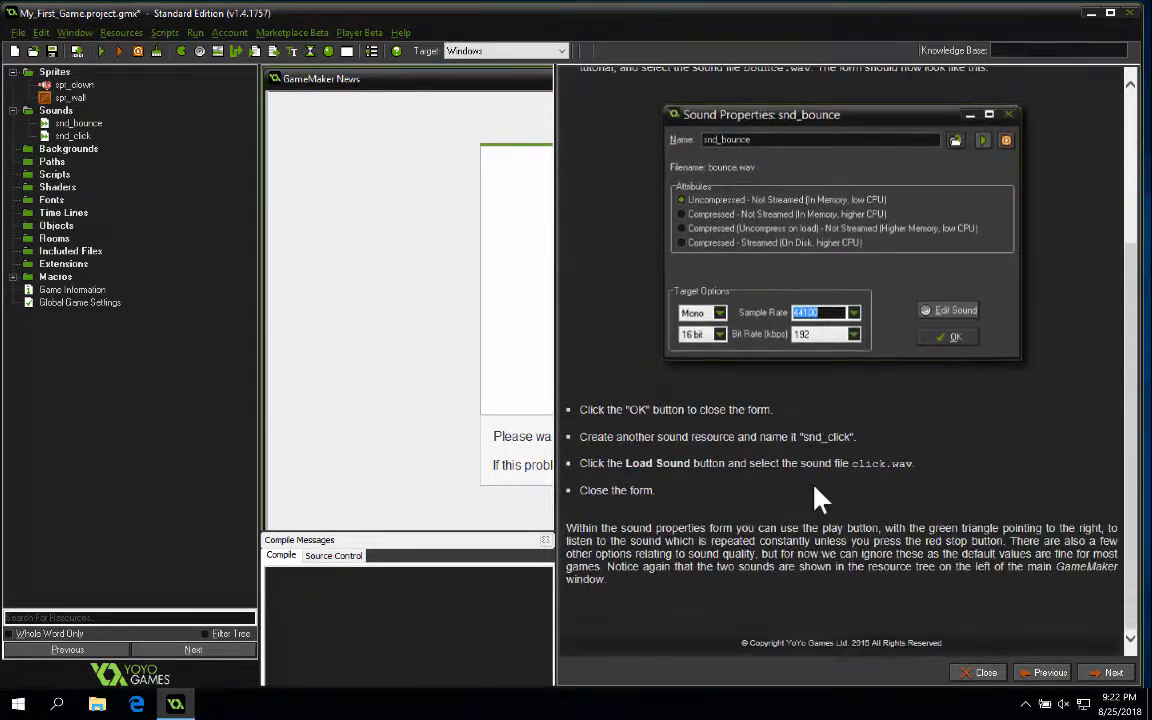
pyautogui.scroll(1, 1000, 505)
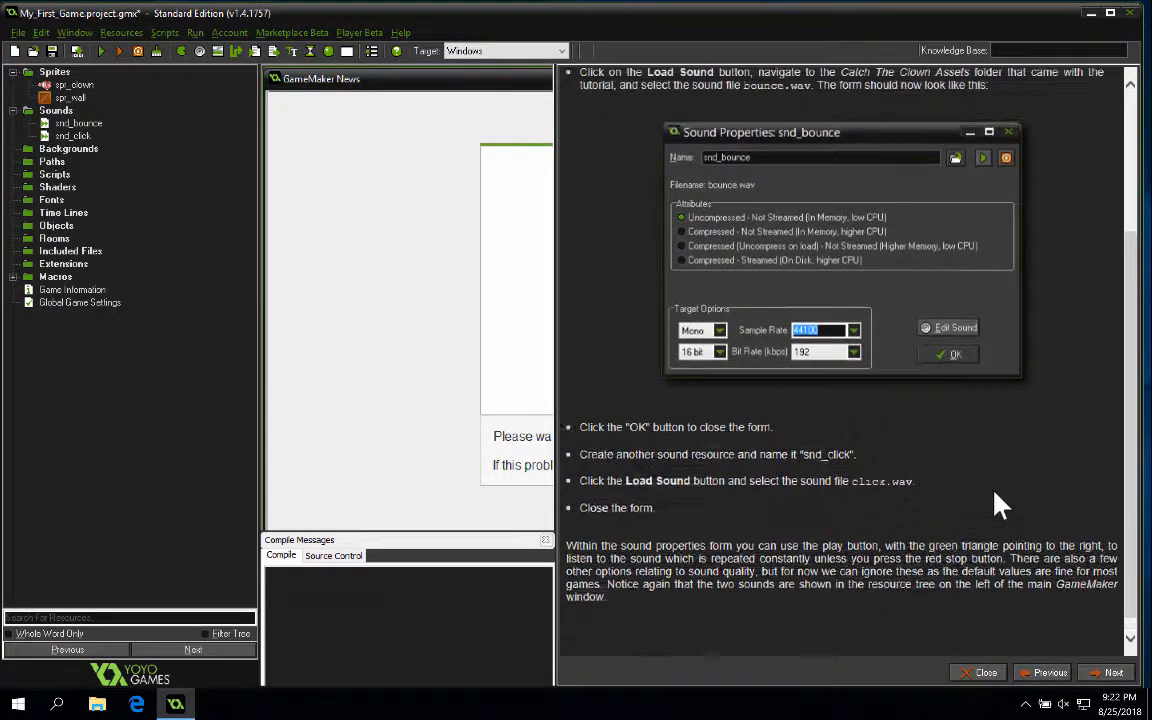
pyautogui.scroll(6, 999, 503)
pyautogui.scroll(-7, 999, 505)
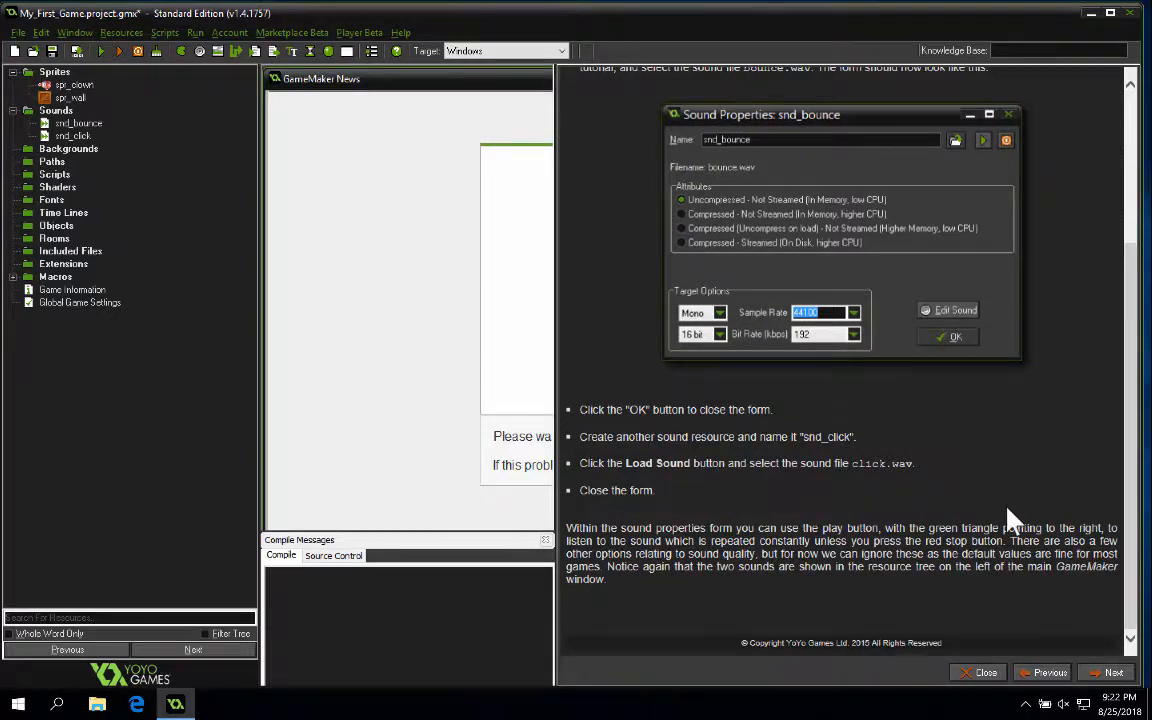
pyautogui.scroll(6, 1013, 516)
pyautogui.scroll(-6, 1013, 516)
# Advance to tutorial page 5 and read its explanations of instances, the Create, Collision and Mouse events, and actions.
pyautogui.click(1100, 673)
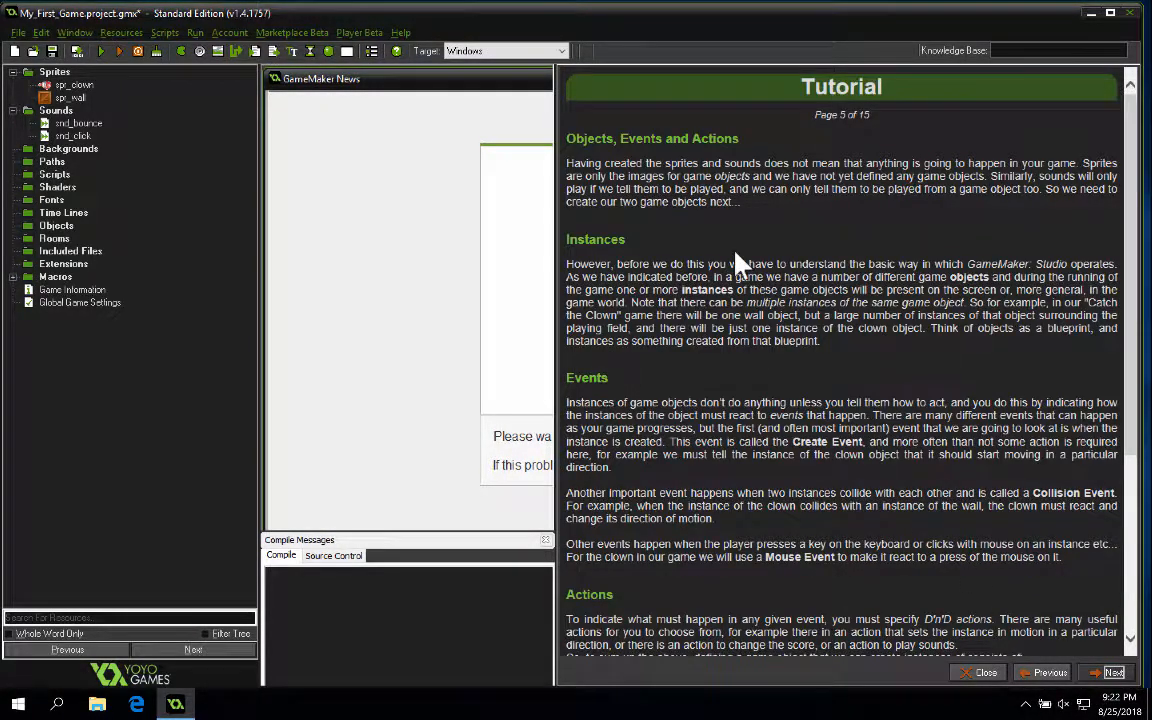
pyautogui.scroll(-7, 738, 262)
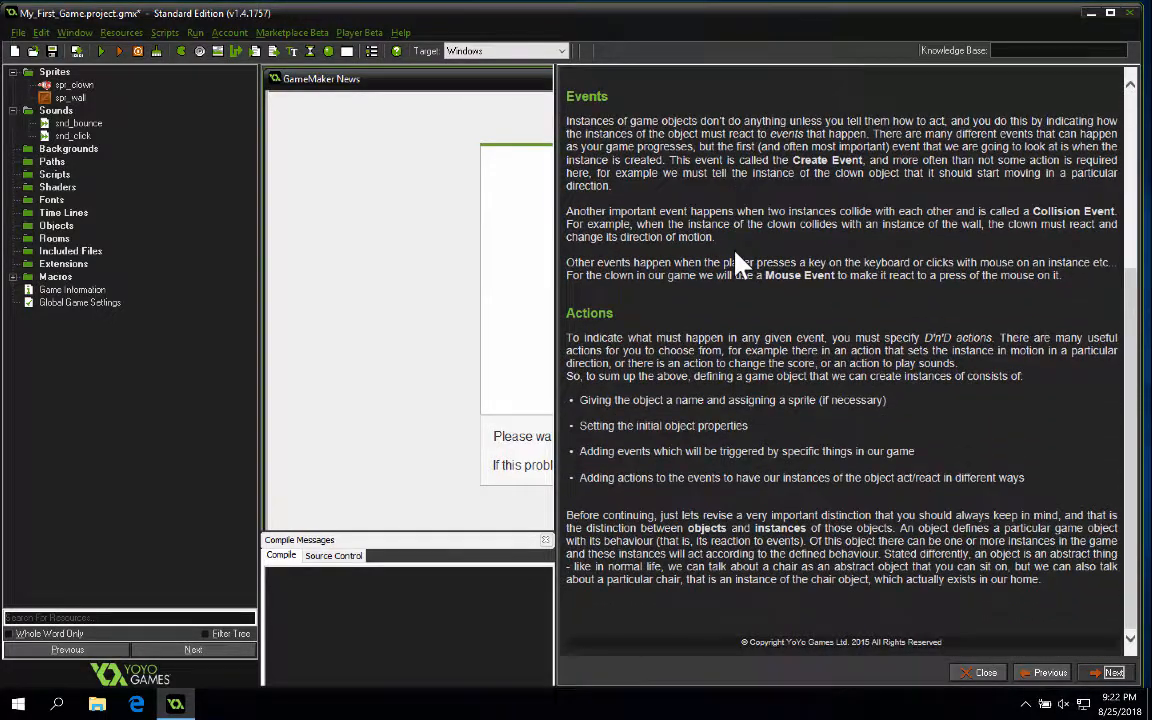
pyautogui.scroll(8, 738, 262)
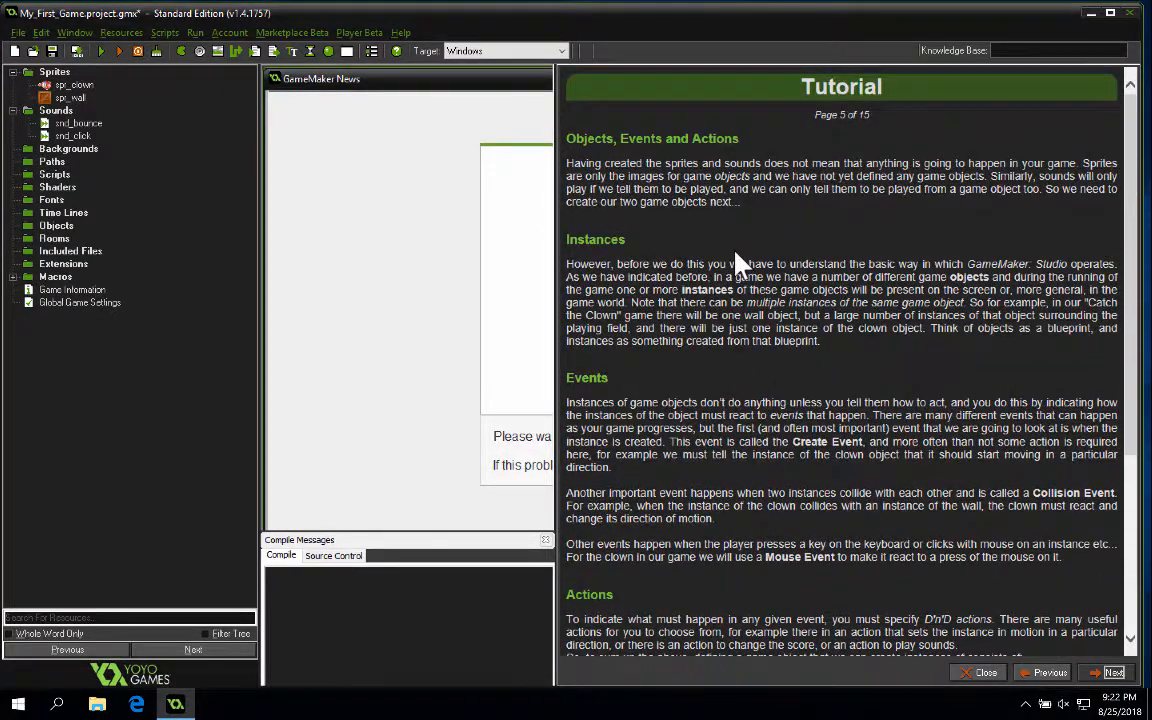
pyautogui.scroll(-5, 738, 262)
pyautogui.scroll(-2, 738, 262)
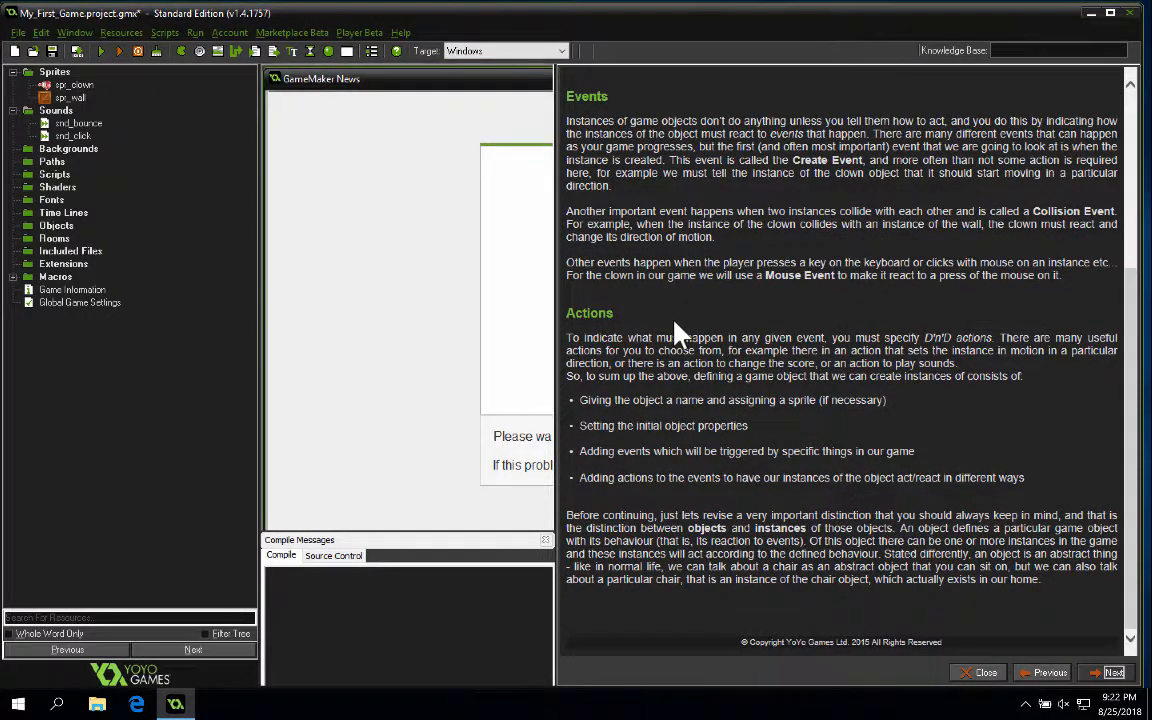
pyautogui.scroll(7, 676, 333)
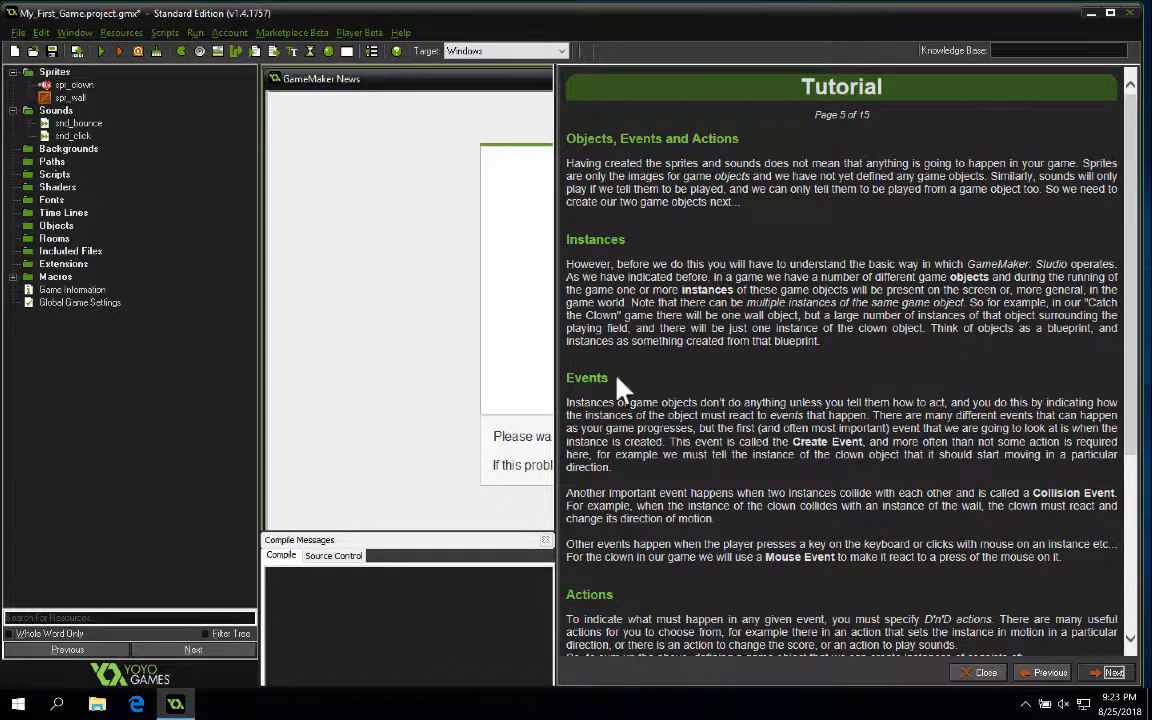
pyautogui.scroll(-3, 697, 432)
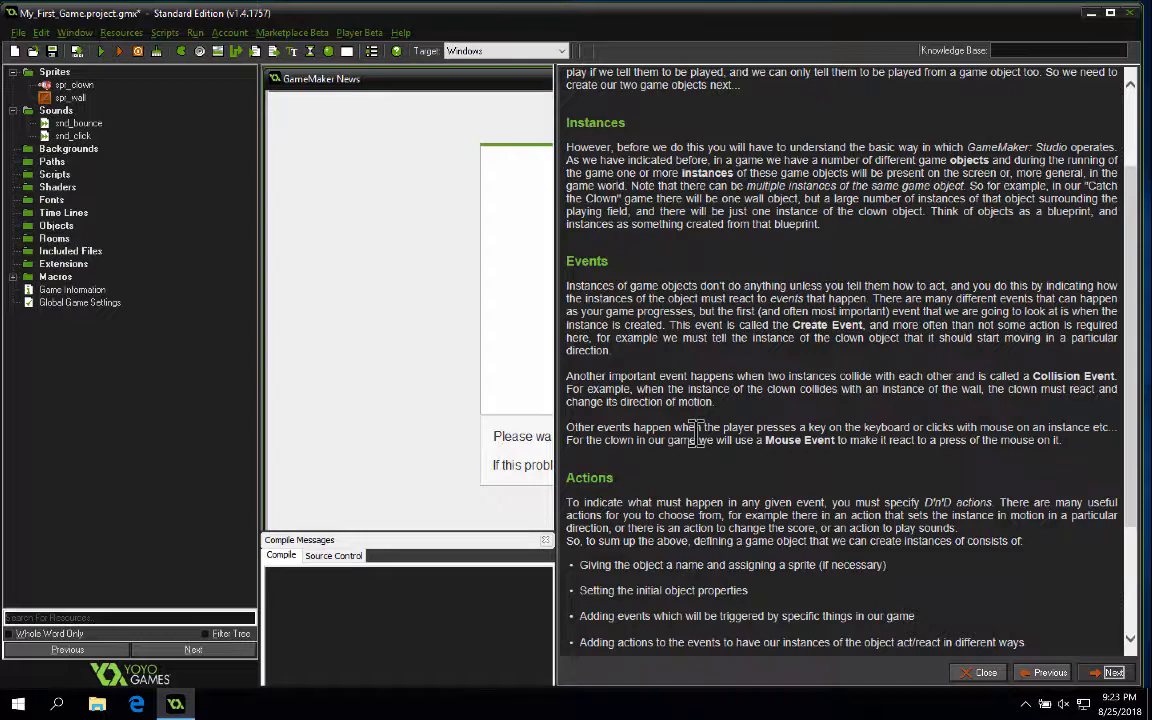
pyautogui.scroll(-1, 866, 313)
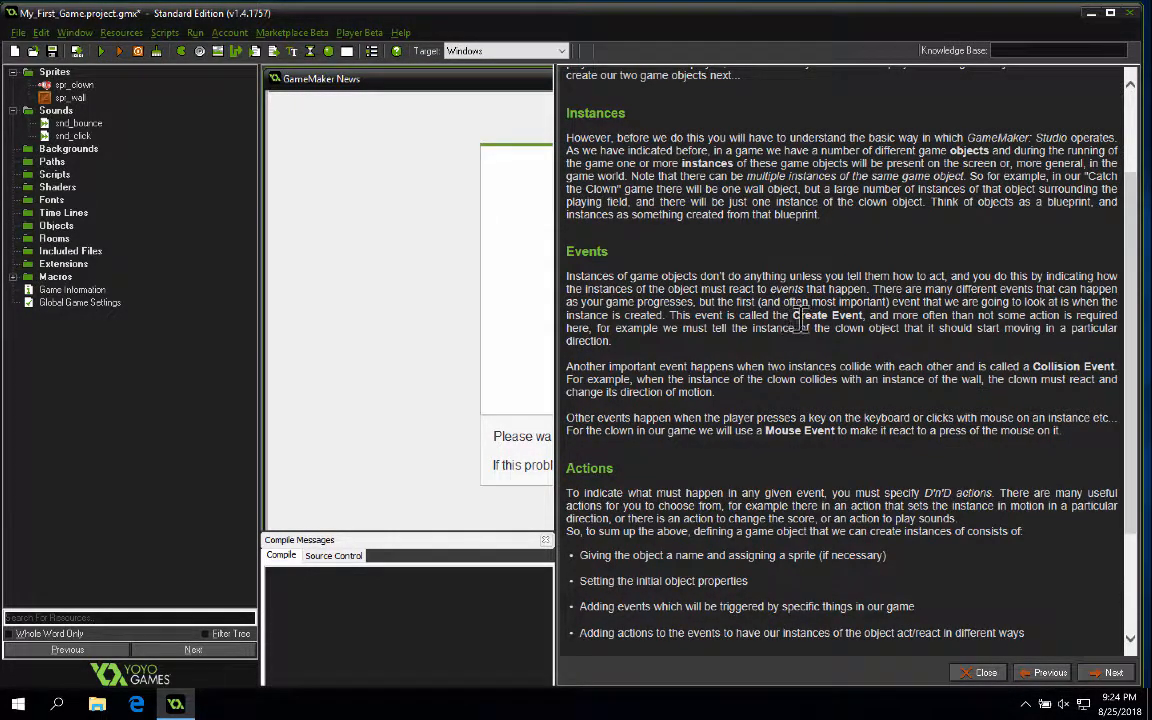
pyautogui.moveTo(791, 315); pyautogui.dragTo(860, 315)
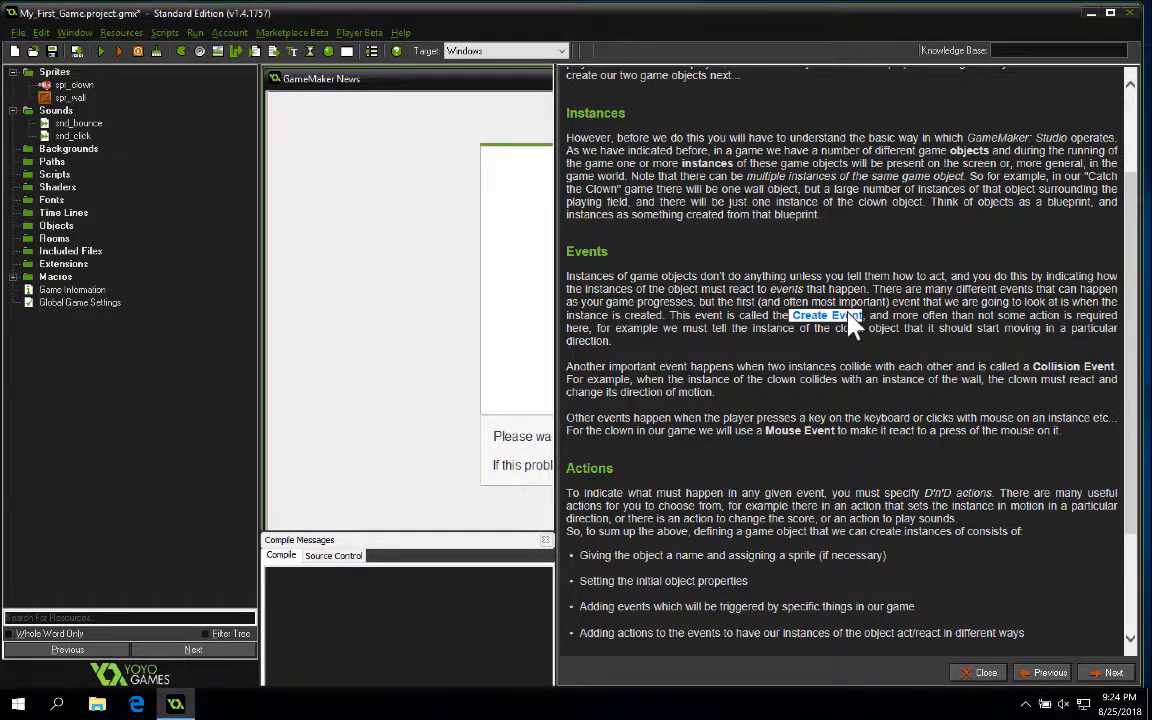
pyautogui.scroll(-1, 851, 322)
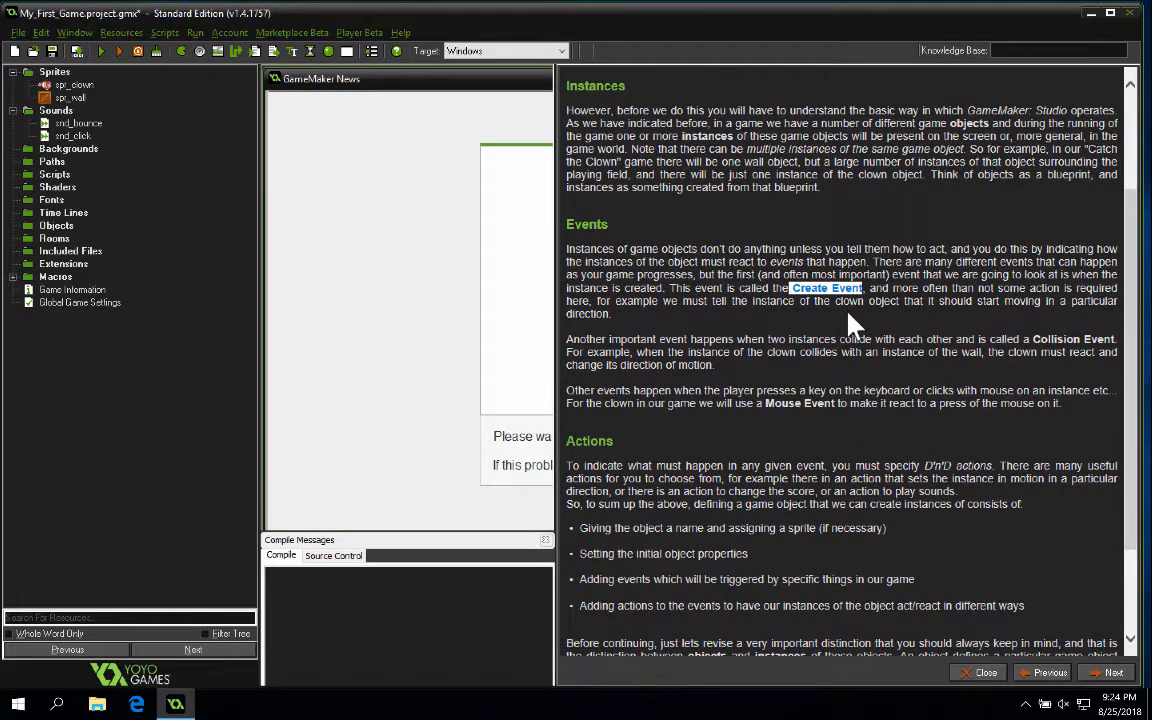
pyautogui.scroll(-1, 851, 322)
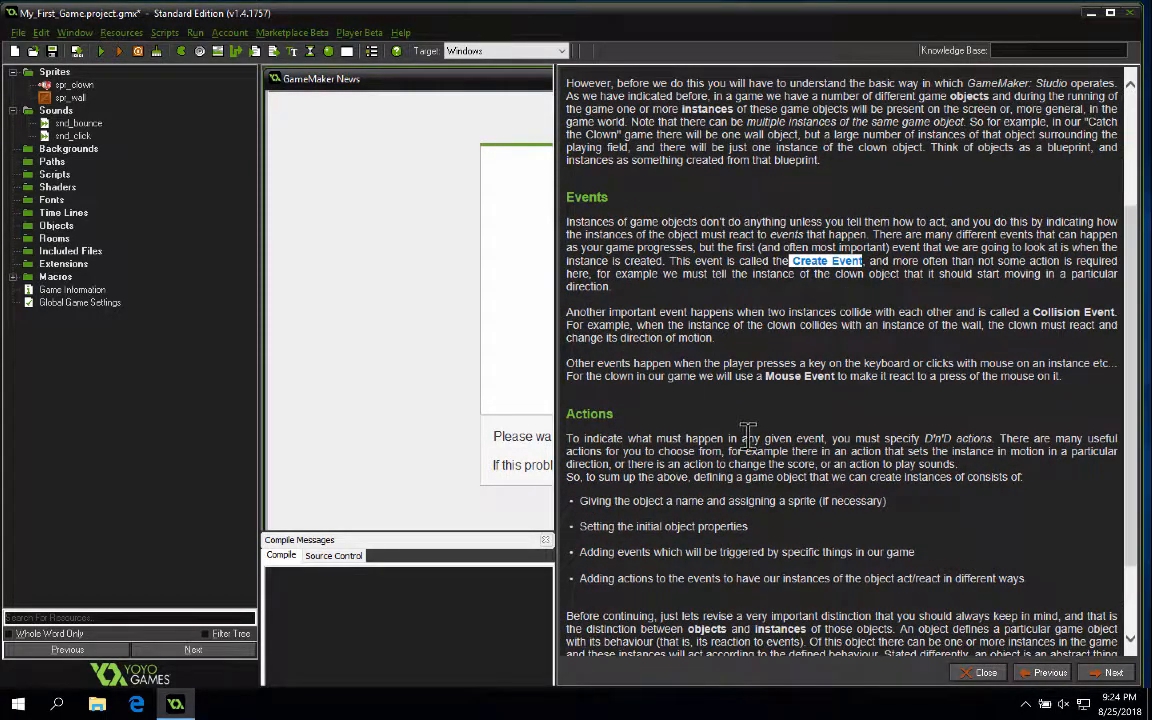
pyautogui.moveTo(765, 376); pyautogui.dragTo(829, 385)
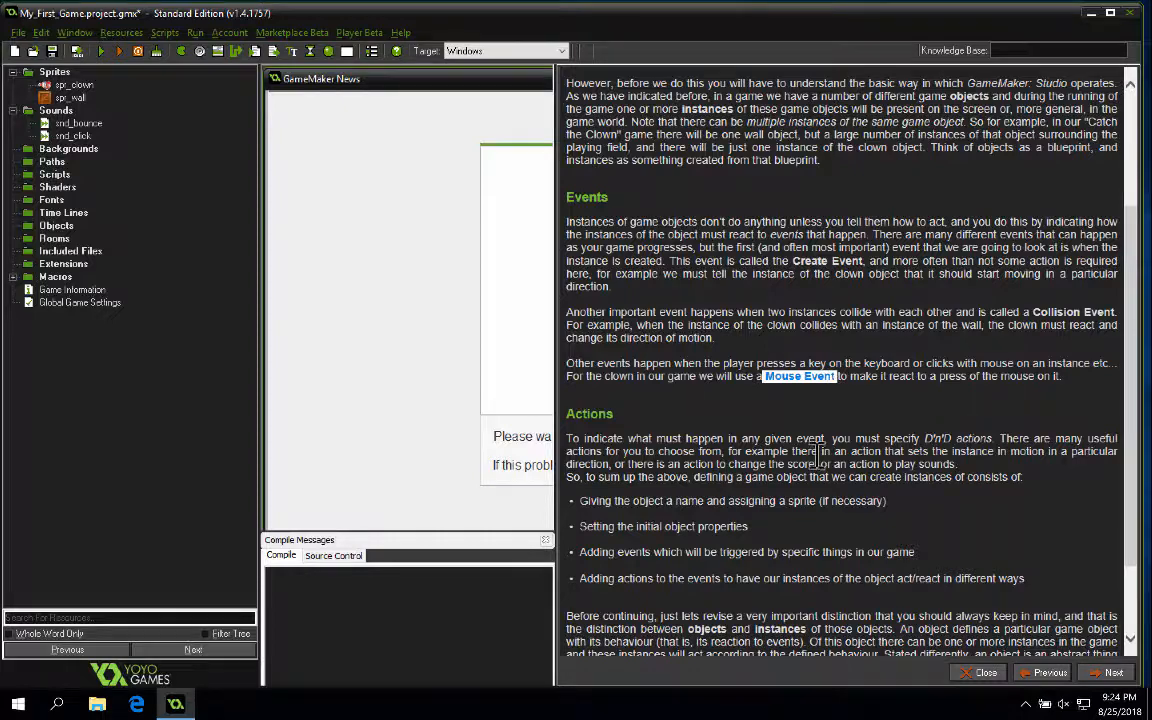
pyautogui.scroll(-3, 800, 460)
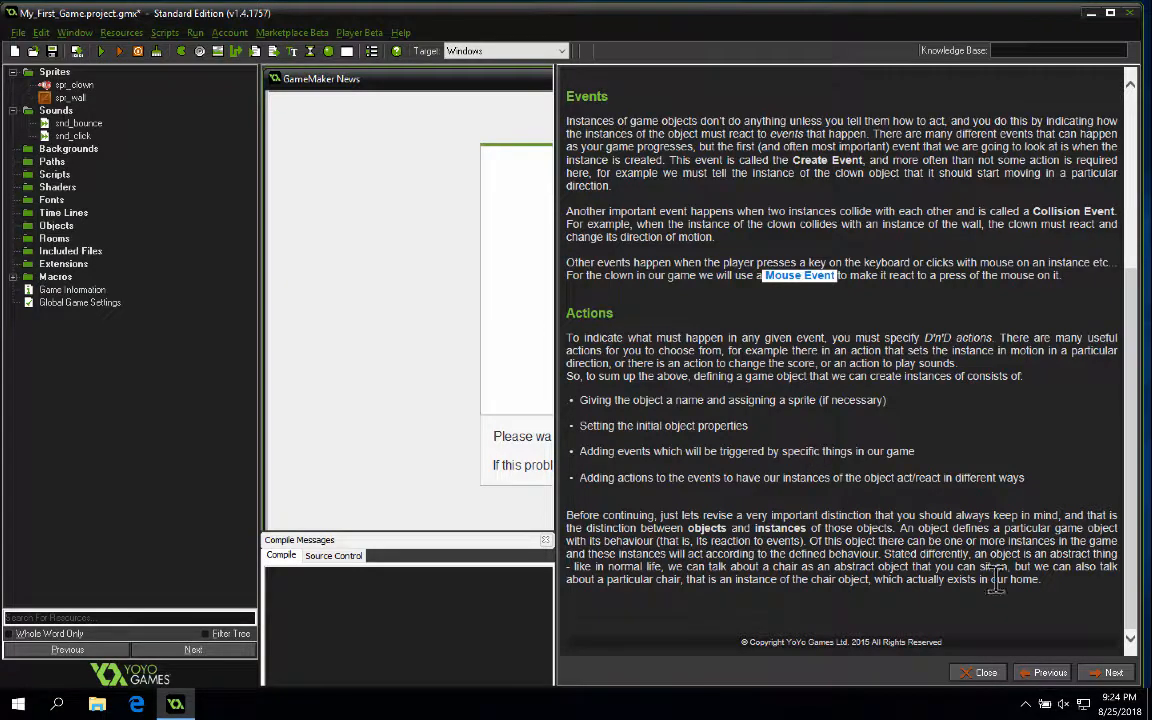
# Advance to tutorial page 6, Adding Objects, and read the instructions for creating the wall object.
pyautogui.click(1110, 674)
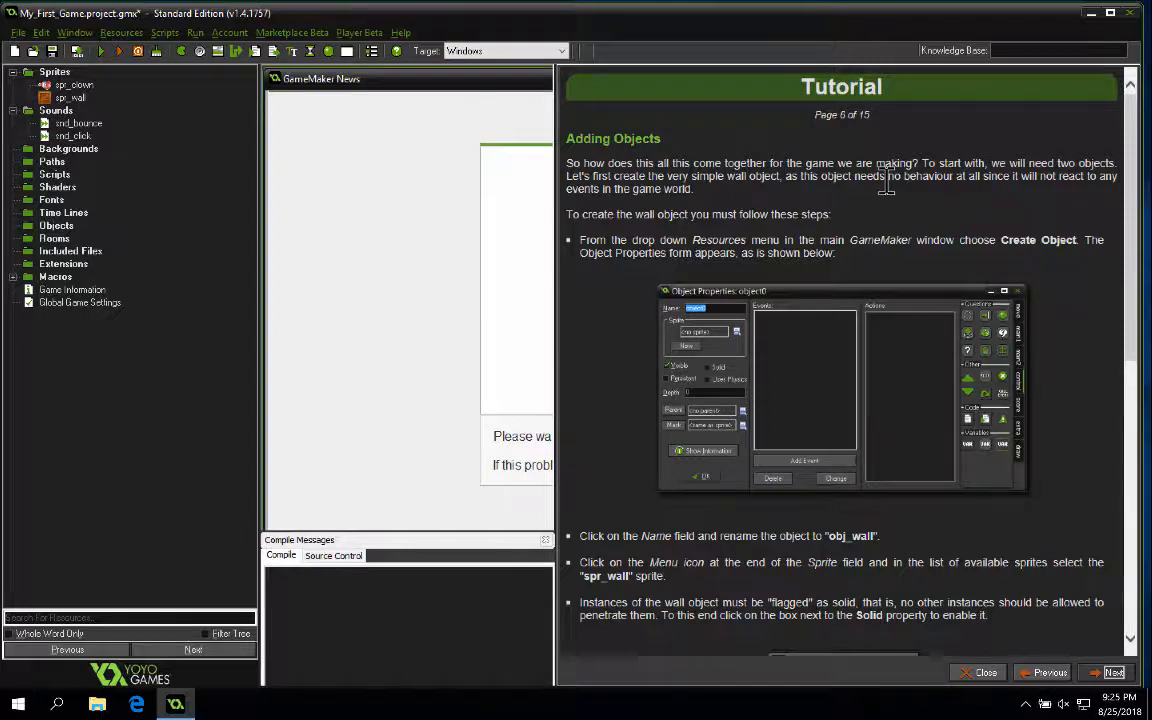
pyautogui.scroll(-1, 886, 186)
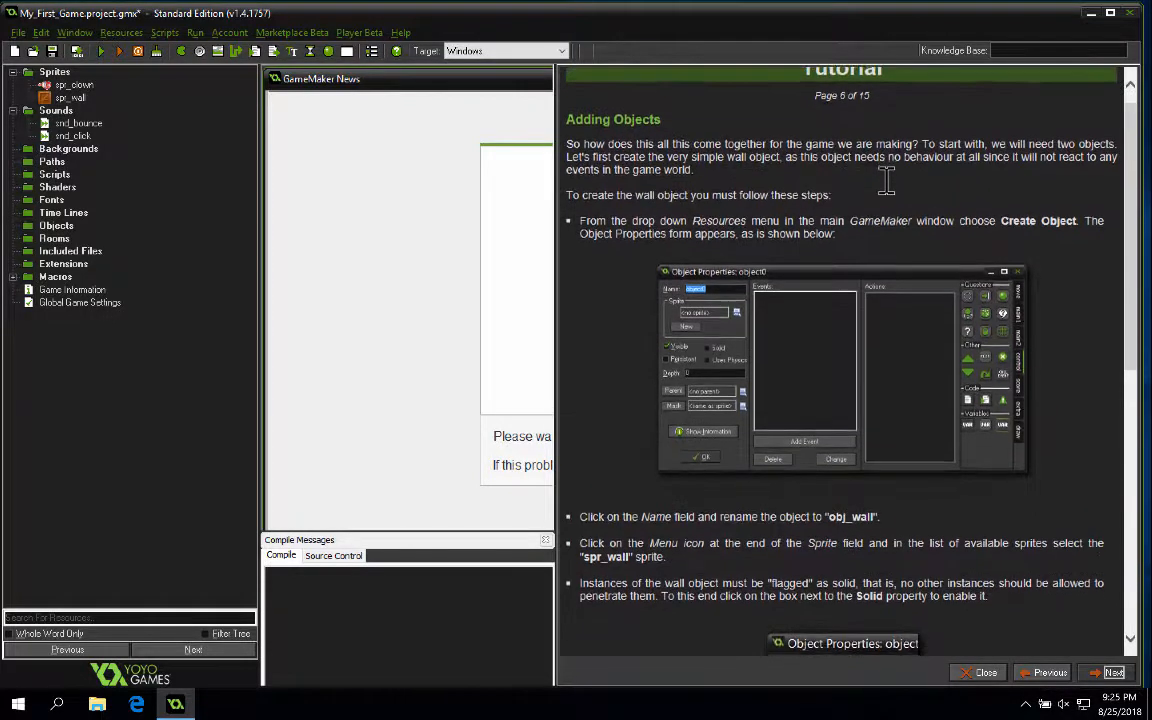
pyautogui.scroll(-1, 886, 180)
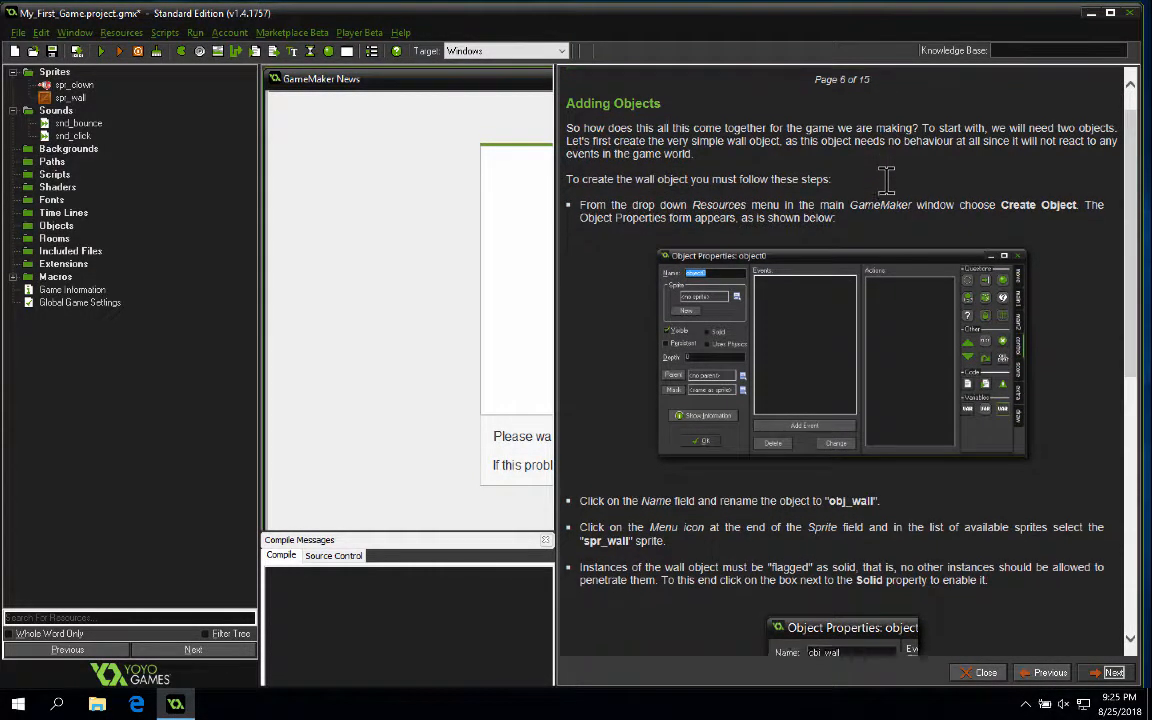
pyautogui.scroll(-1, 886, 180)
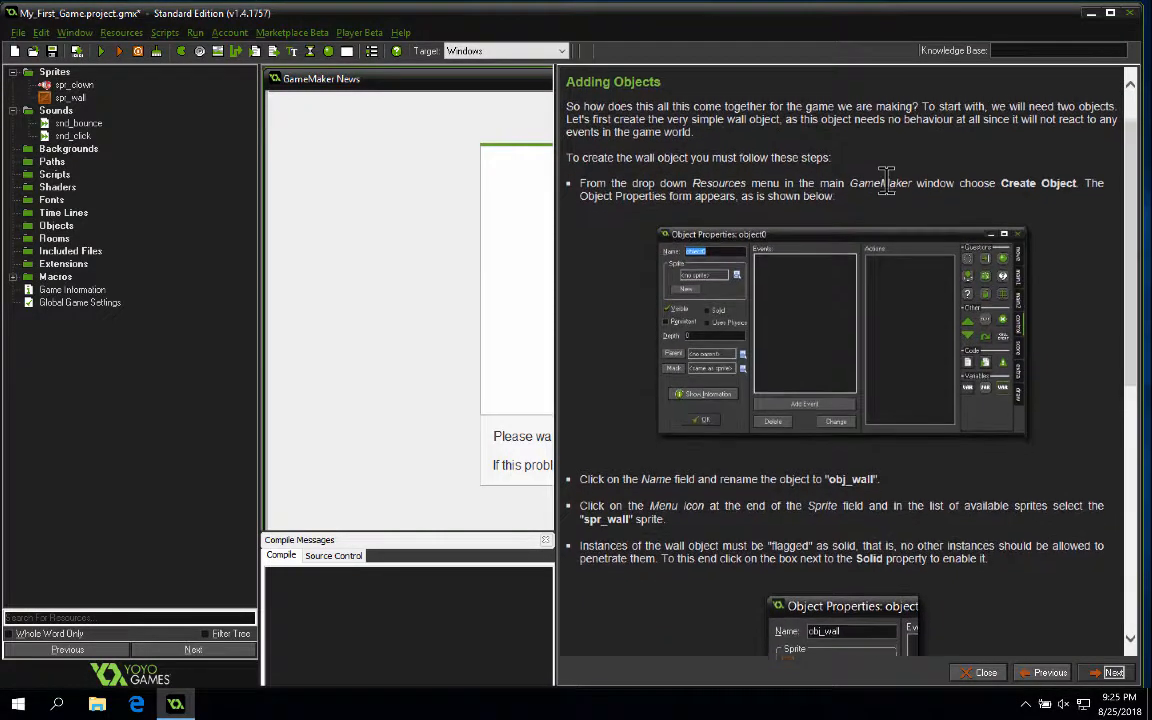
pyautogui.scroll(-3, 820, 460)
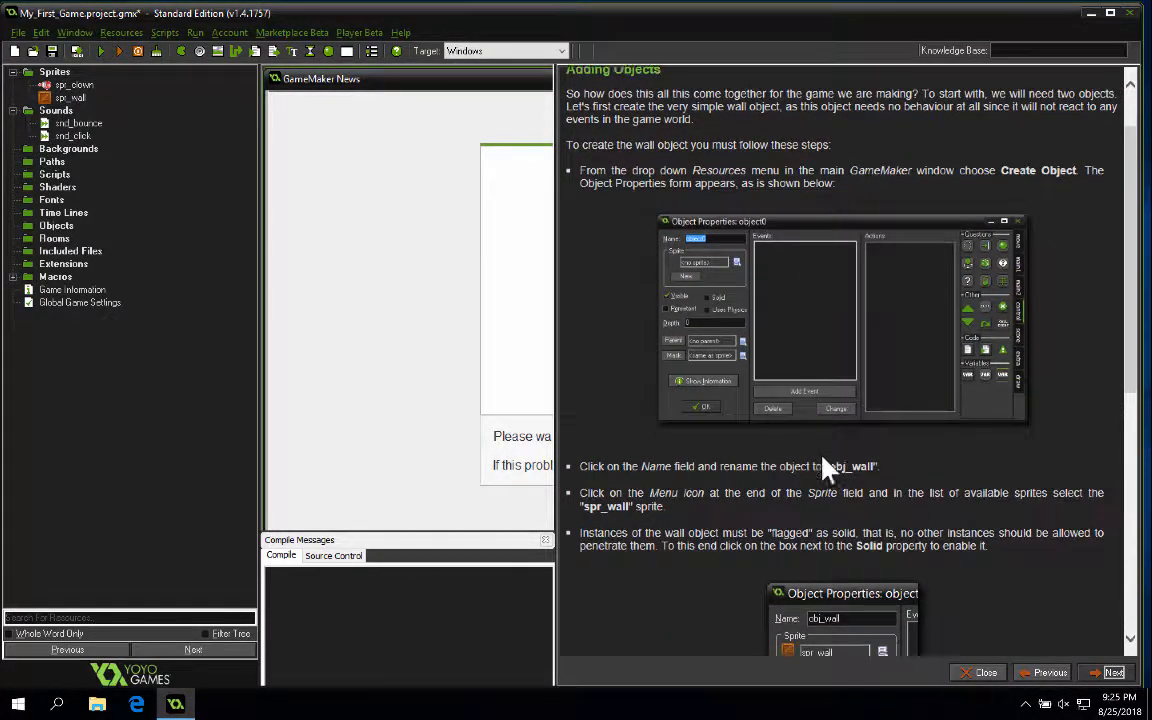
pyautogui.scroll(-1, 823, 462)
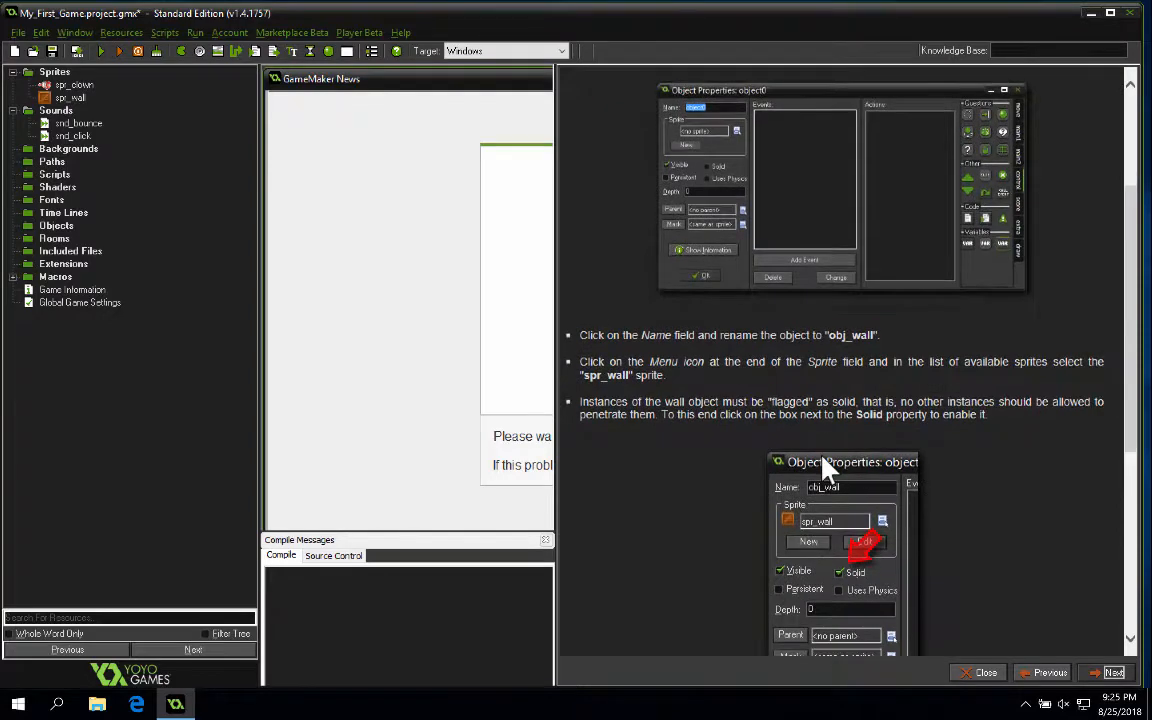
pyautogui.scroll(-1, 823, 462)
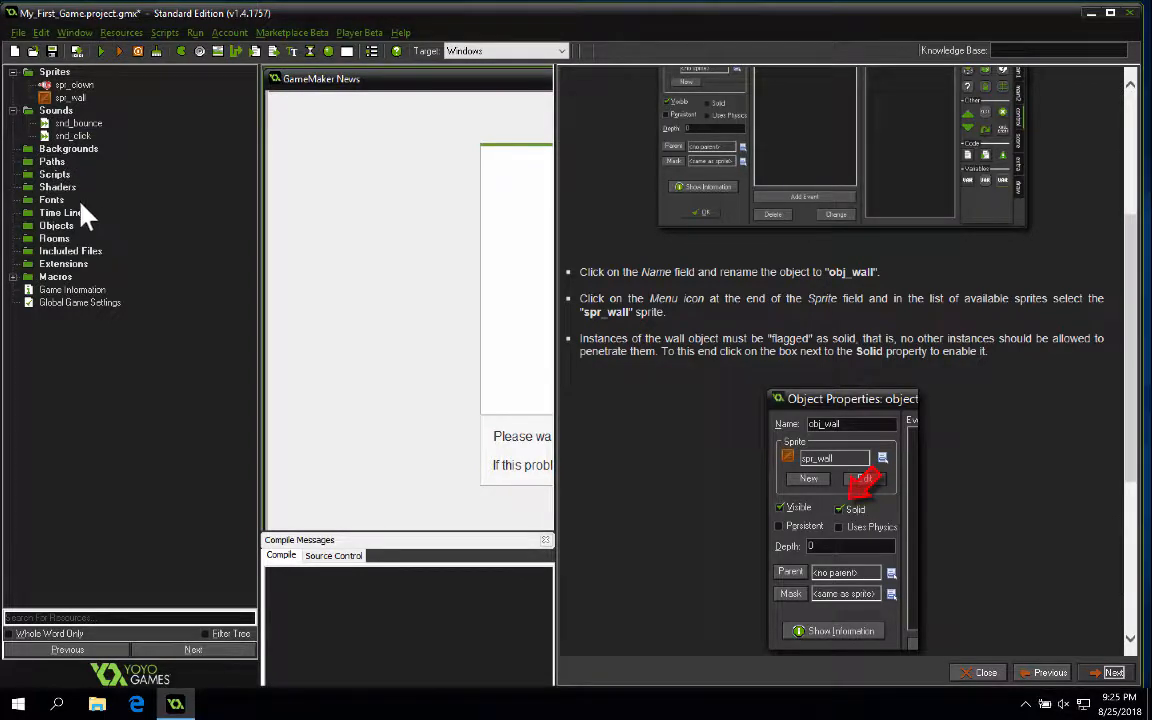
# Create a new object named obj_wall and assign it the spr_wall sprite.
pyautogui.click(50, 226)
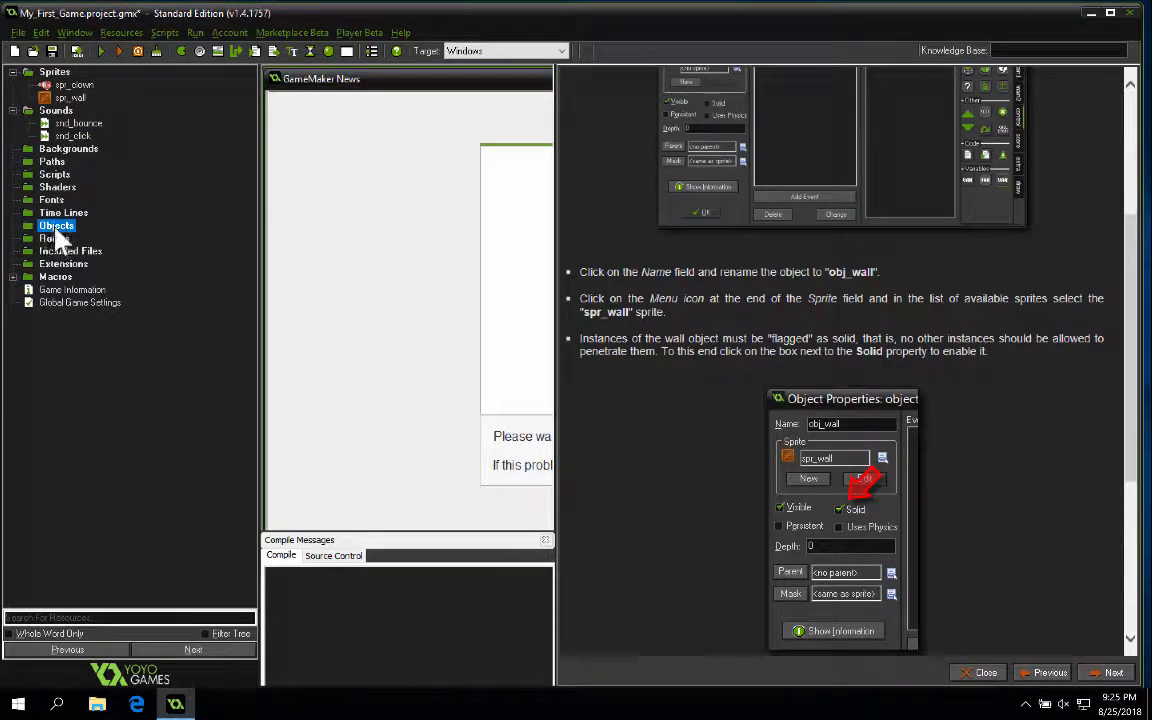
pyautogui.rightClick(58, 230)
pyautogui.click(56, 236)
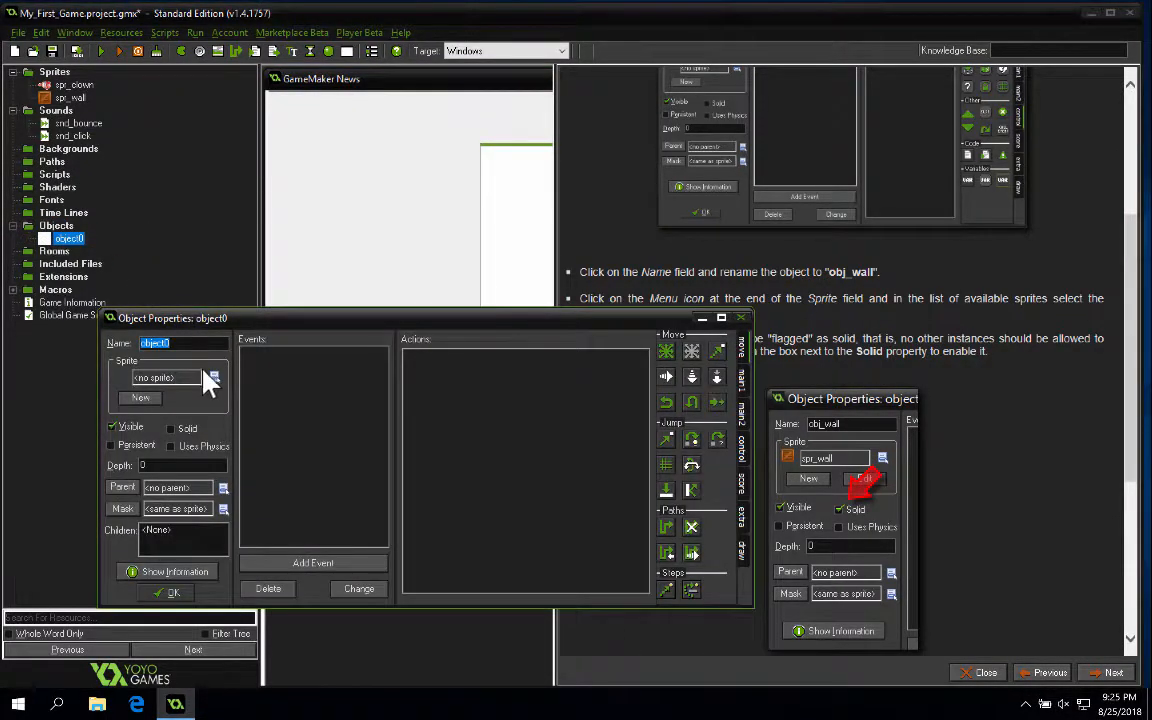
pyautogui.write('obj_wall')
pyautogui.click(216, 380)
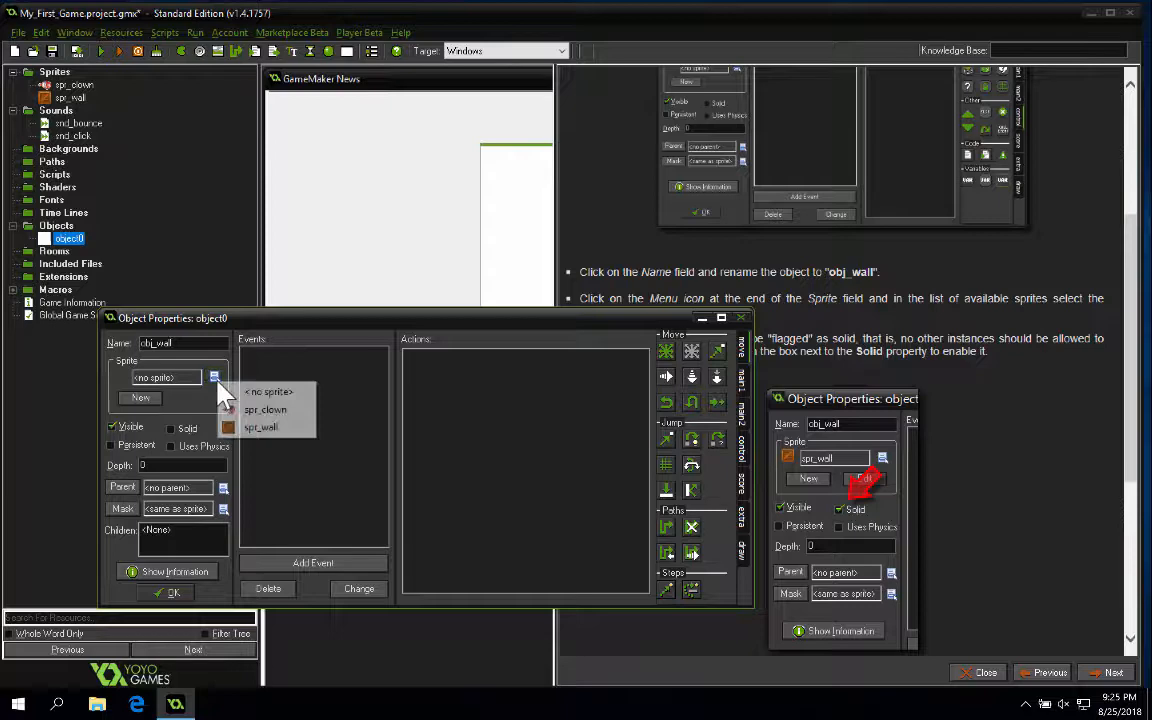
pyautogui.click(256, 430)
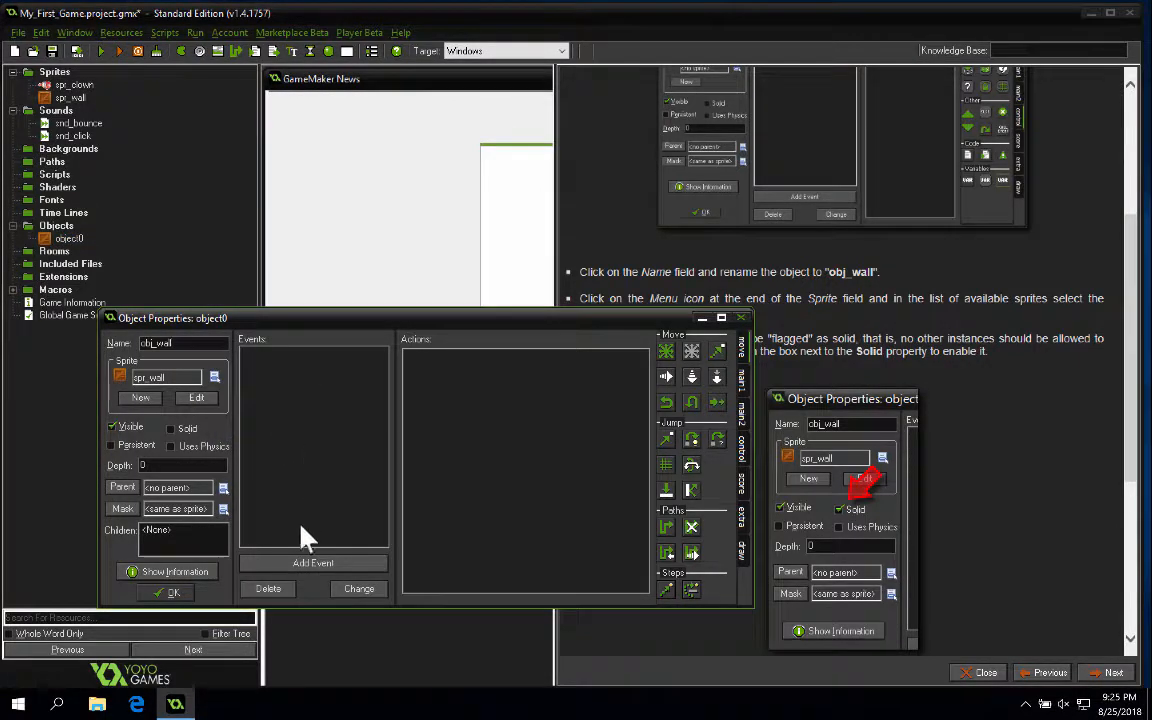
# Flag the obj_wall object as Solid and confirm its object properties.
pyautogui.moveTo(530, 330); pyautogui.dragTo(496, 334)
pyautogui.scroll(-5, 874, 368)
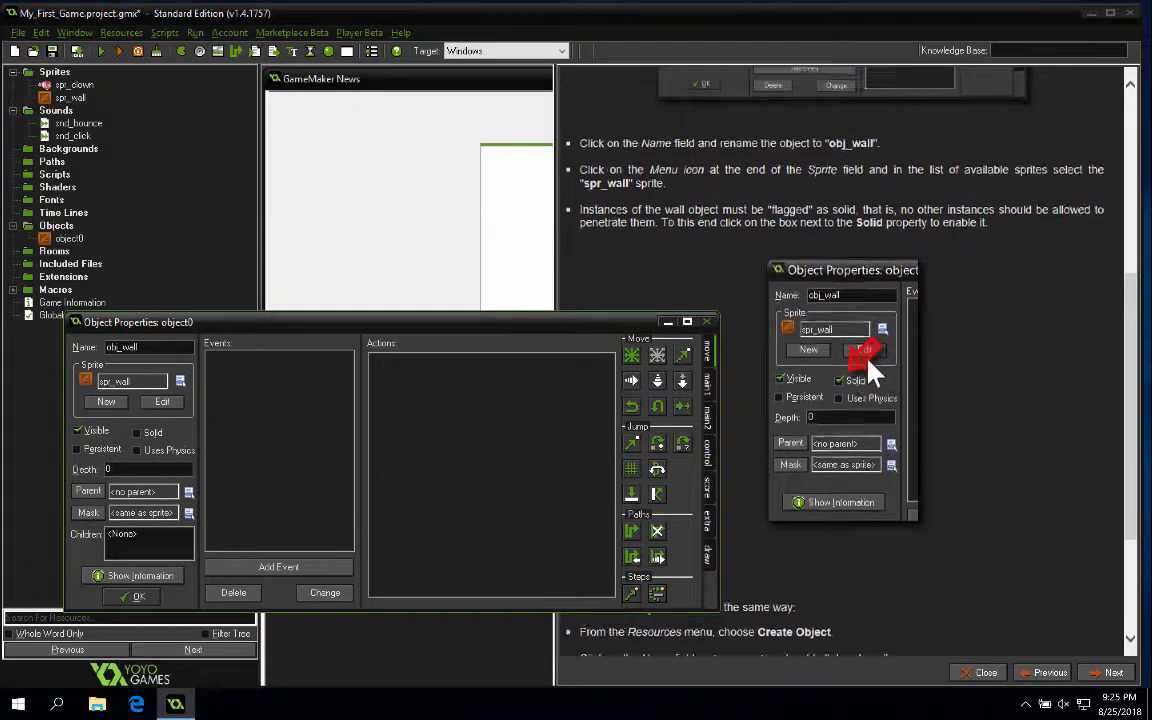
pyautogui.click(137, 432)
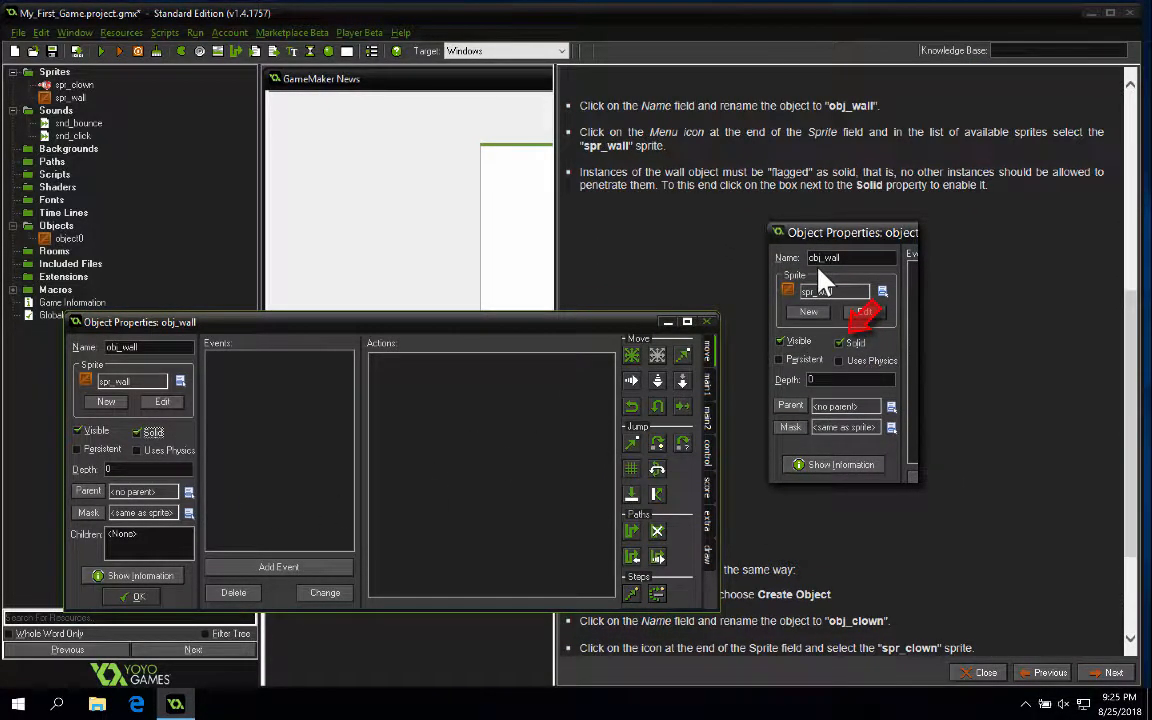
pyautogui.scroll(-3, 820, 280)
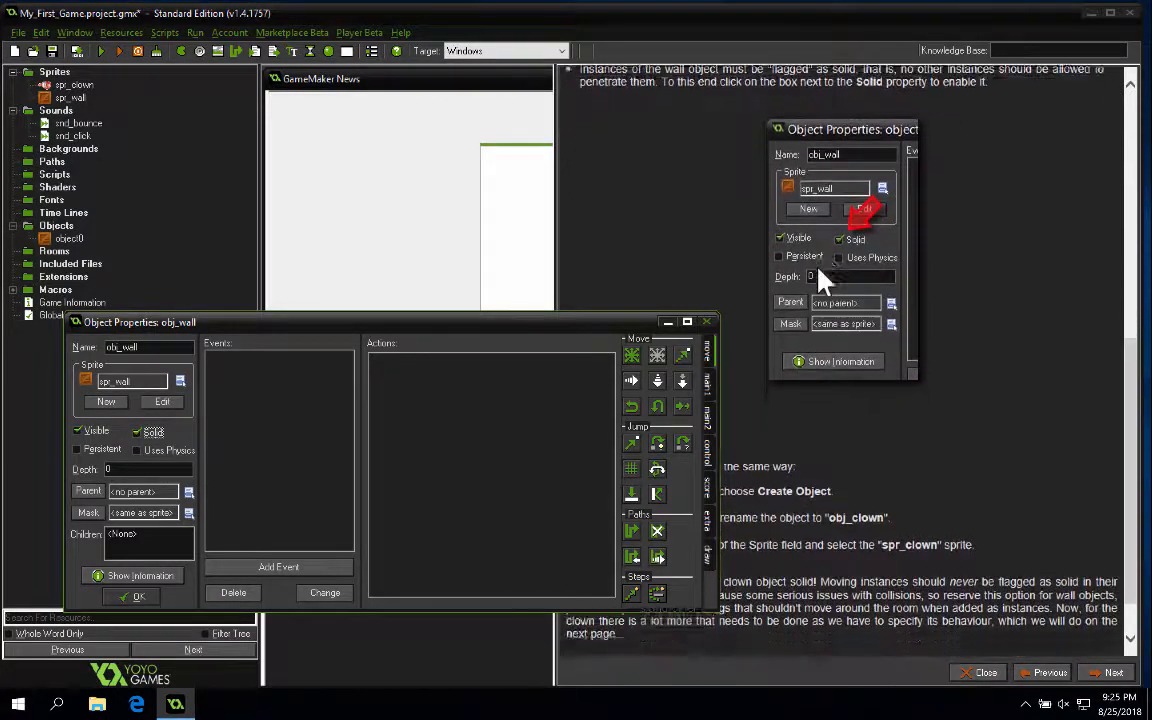
pyautogui.scroll(-2, 820, 280)
pyautogui.moveTo(542, 324); pyautogui.dragTo(522, 70)
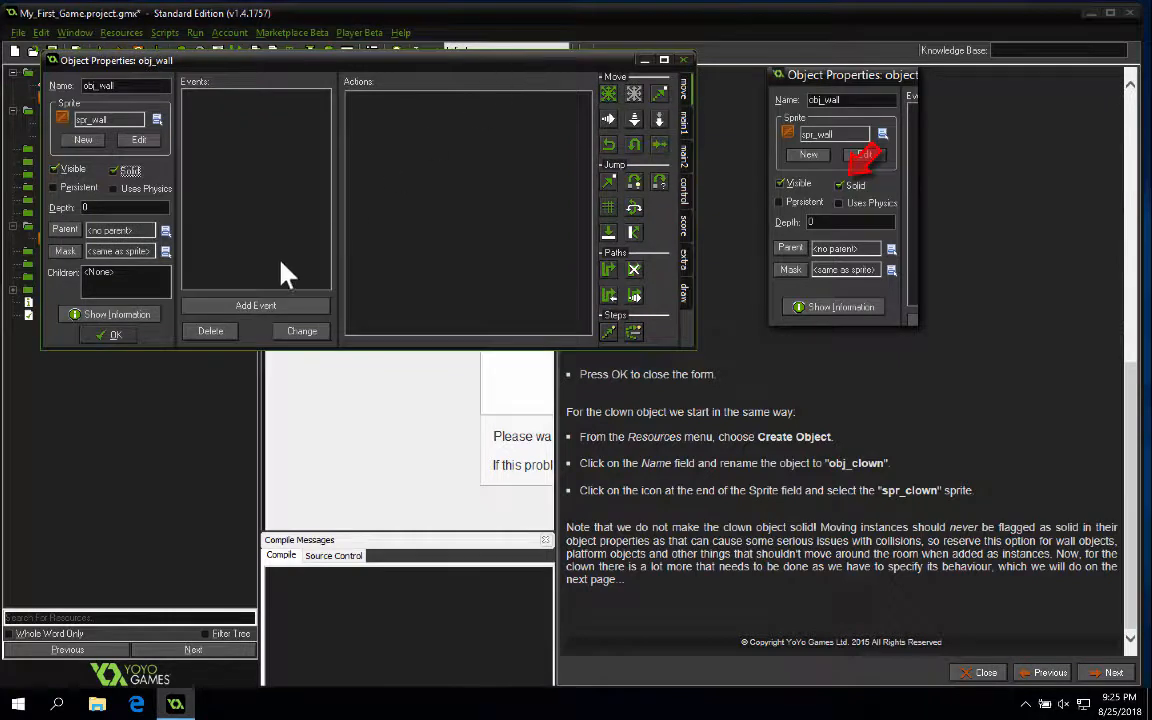
pyautogui.click(110, 335)
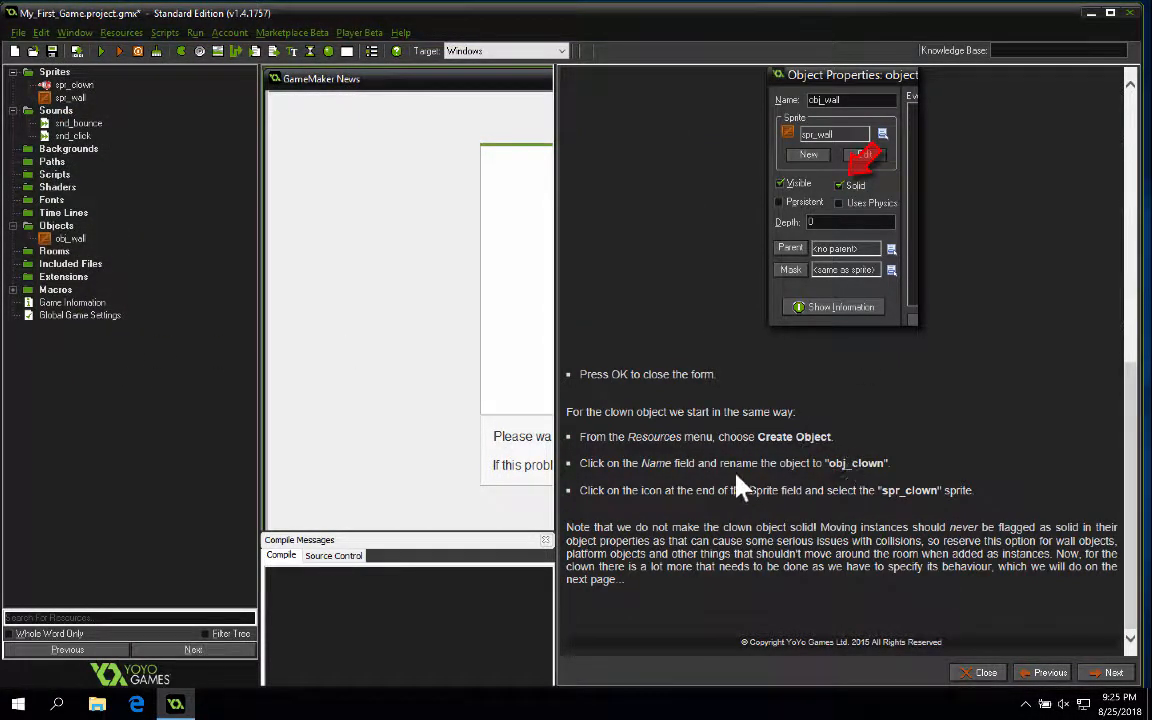
# Create a new object named obj_clown with the spr_clown sprite, leave it non-solid, and confirm its properties.
pyautogui.moveTo(646, 466); pyautogui.dragTo(580, 466)
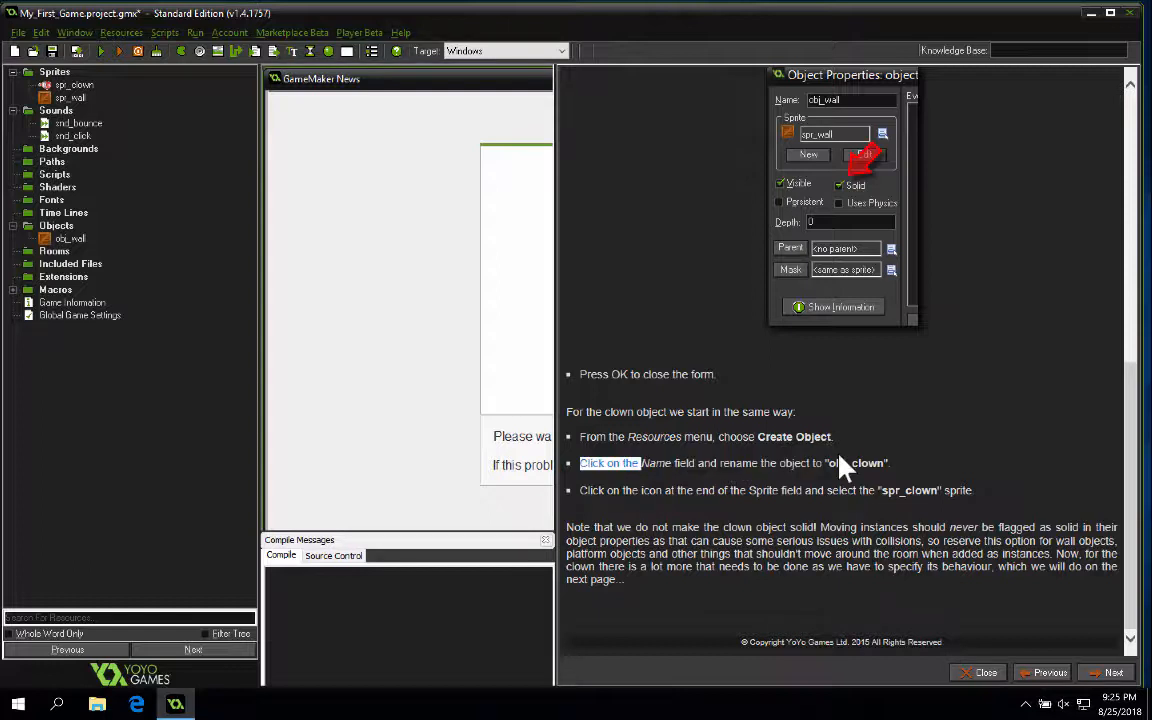
pyautogui.moveTo(805, 490); pyautogui.dragTo(752, 548)
pyautogui.click(752, 560)
pyautogui.moveTo(567, 527); pyautogui.dragTo(817, 527)
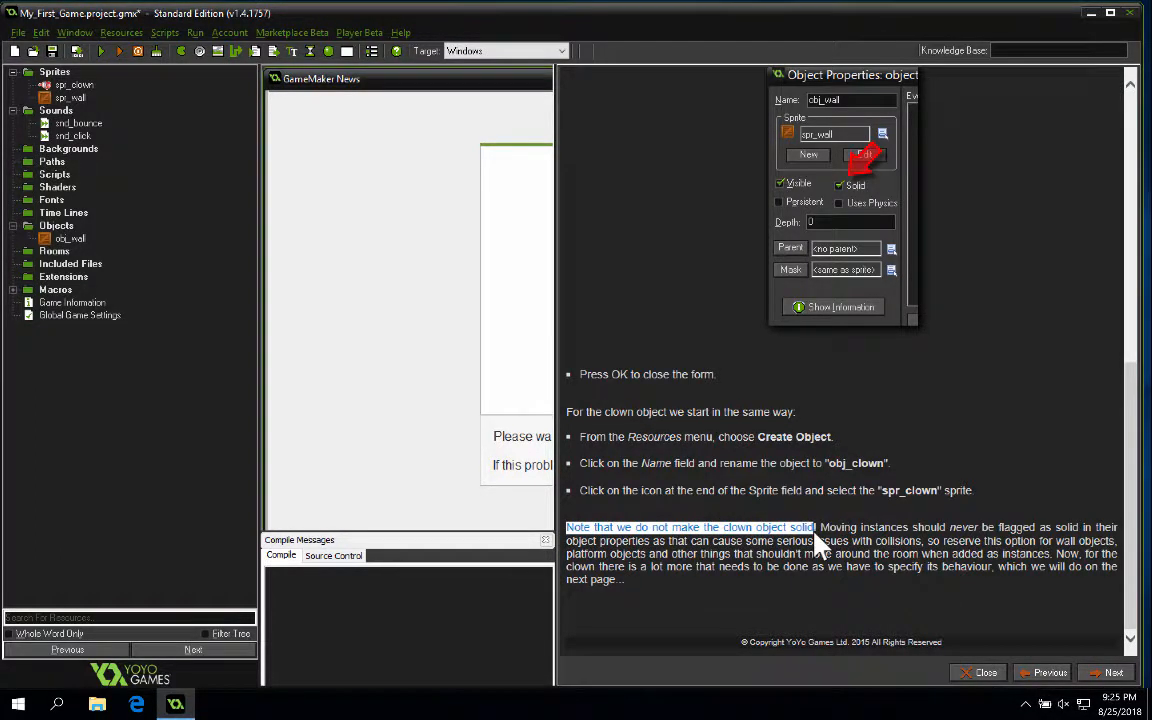
pyautogui.rightClick(57, 228)
pyautogui.click(58, 241)
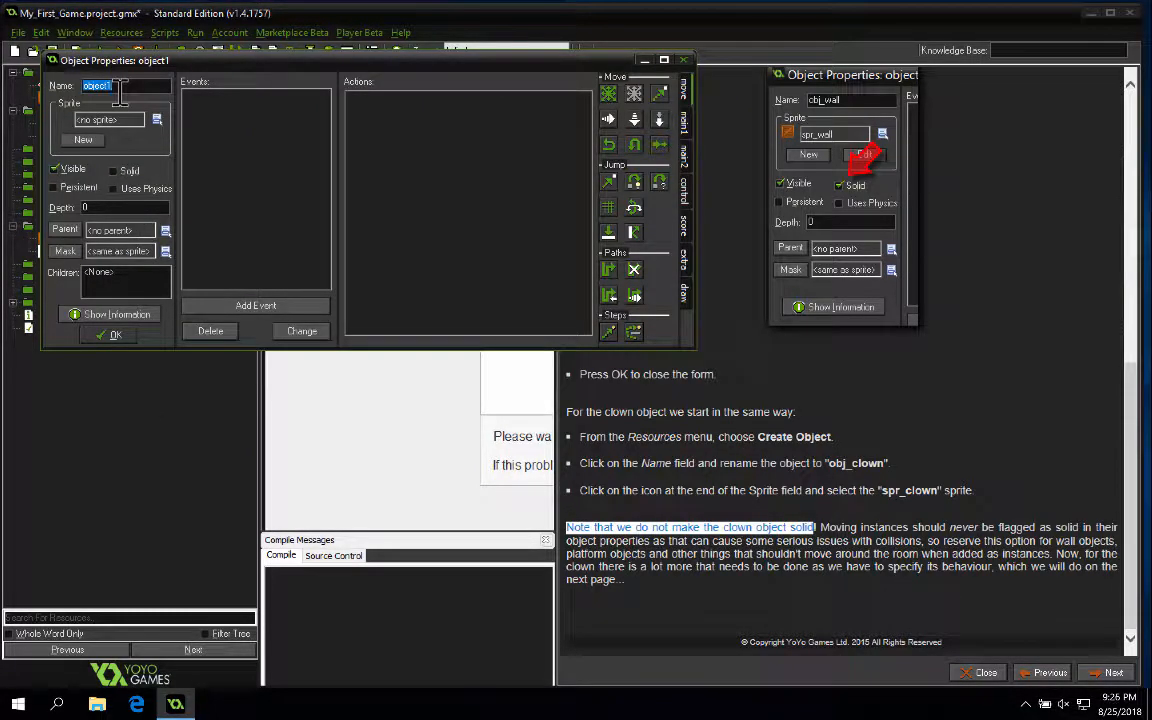
pyautogui.write('obj_clown')
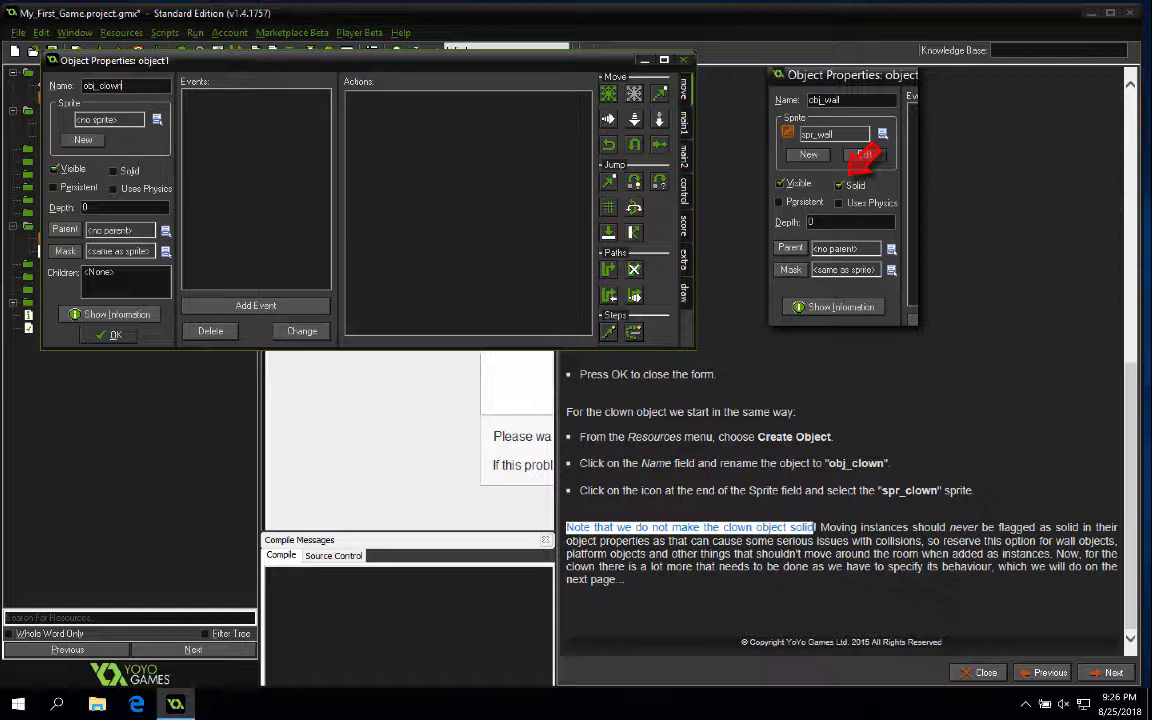
pyautogui.click(157, 119)
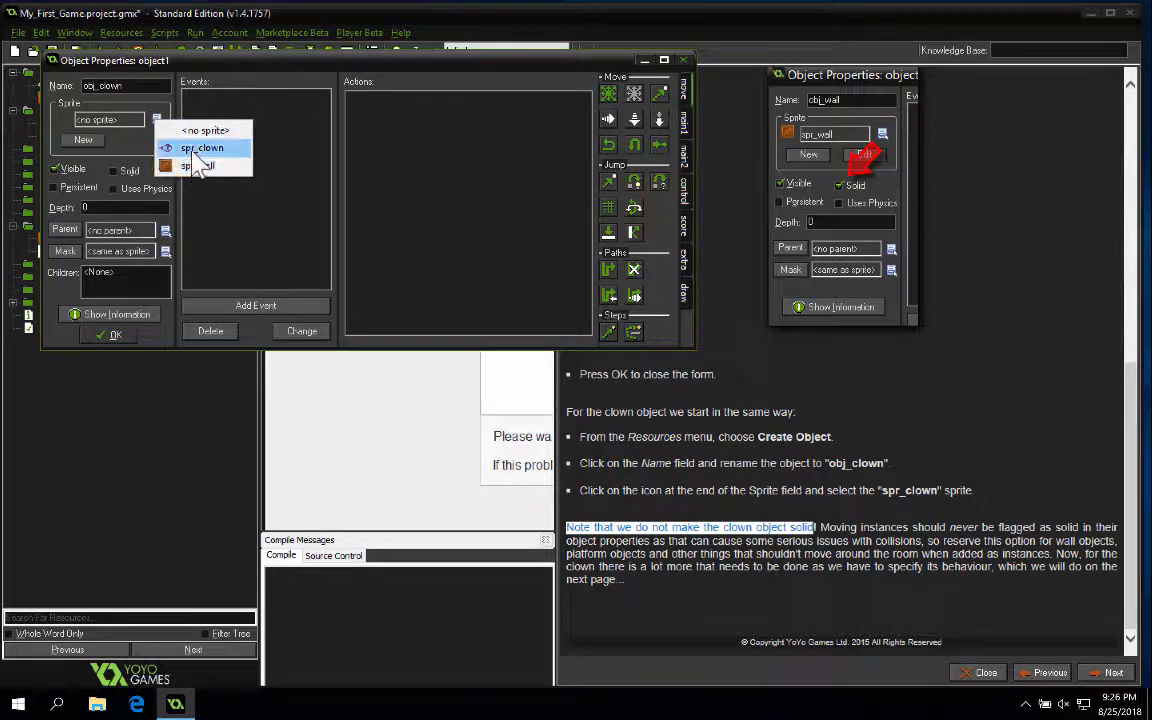
pyautogui.click(196, 148)
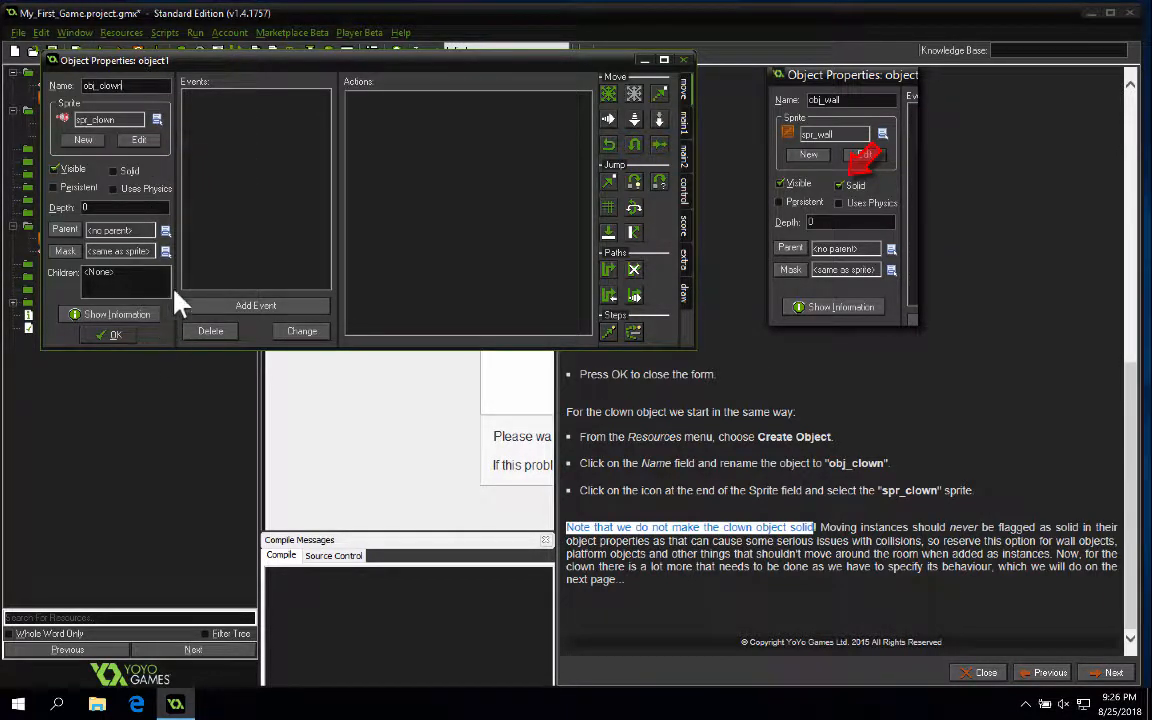
pyautogui.click(117, 338)
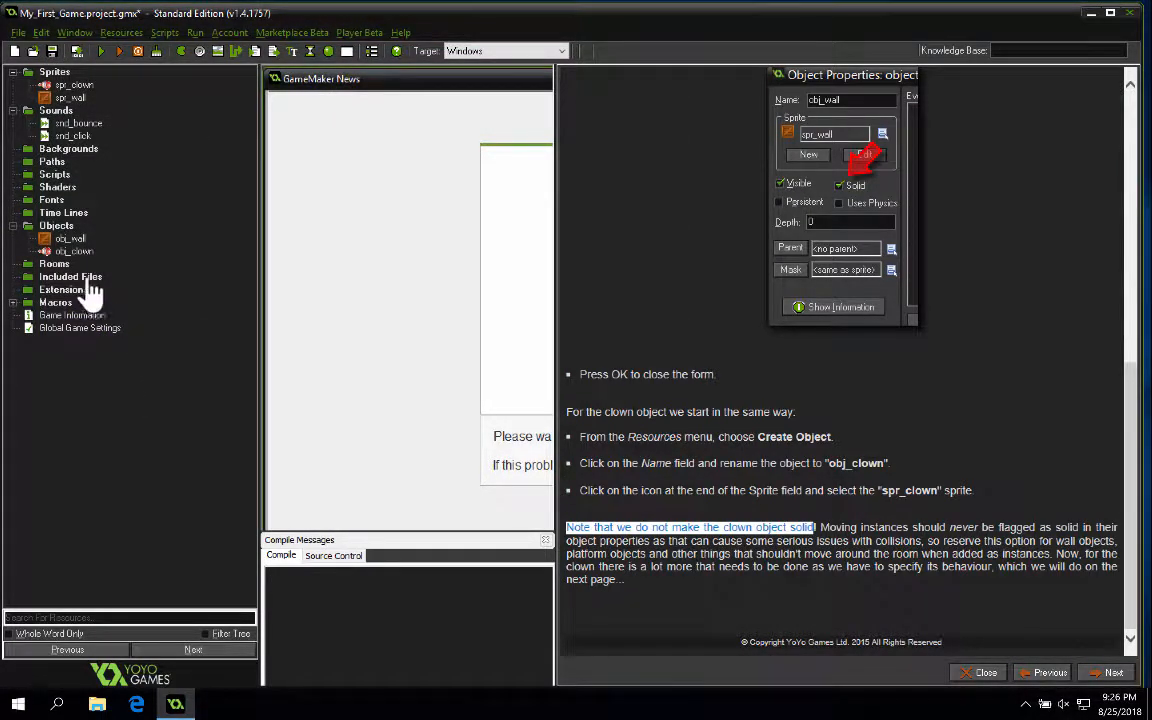
# Check the obj_wall object's properties and review the Adding Objects instructions on tutorial page 6.
pyautogui.doubleClick(70, 239)
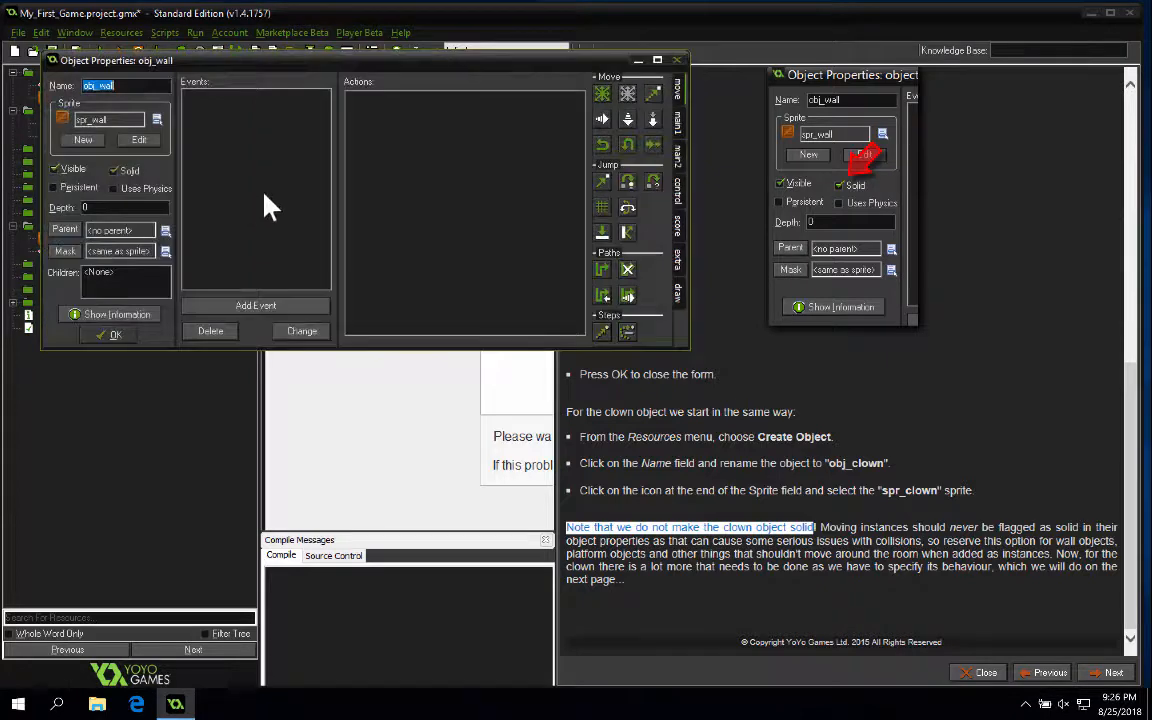
pyautogui.click(113, 336)
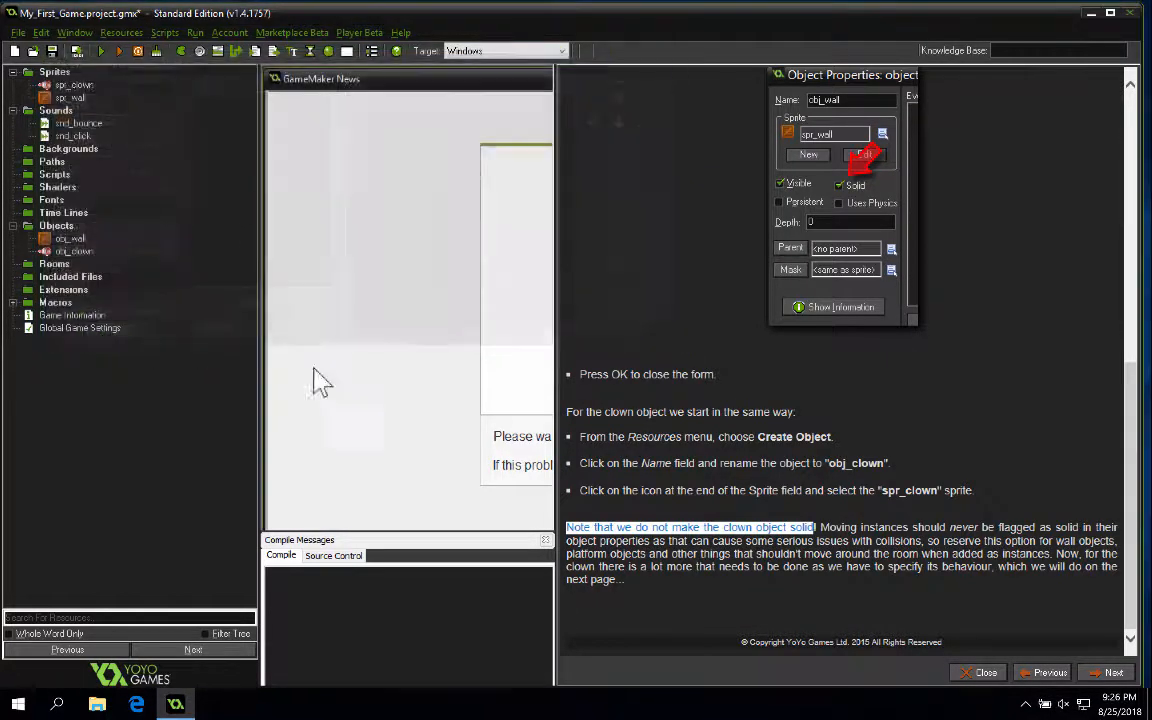
pyautogui.click(810, 580)
pyautogui.scroll(3, 812, 585)
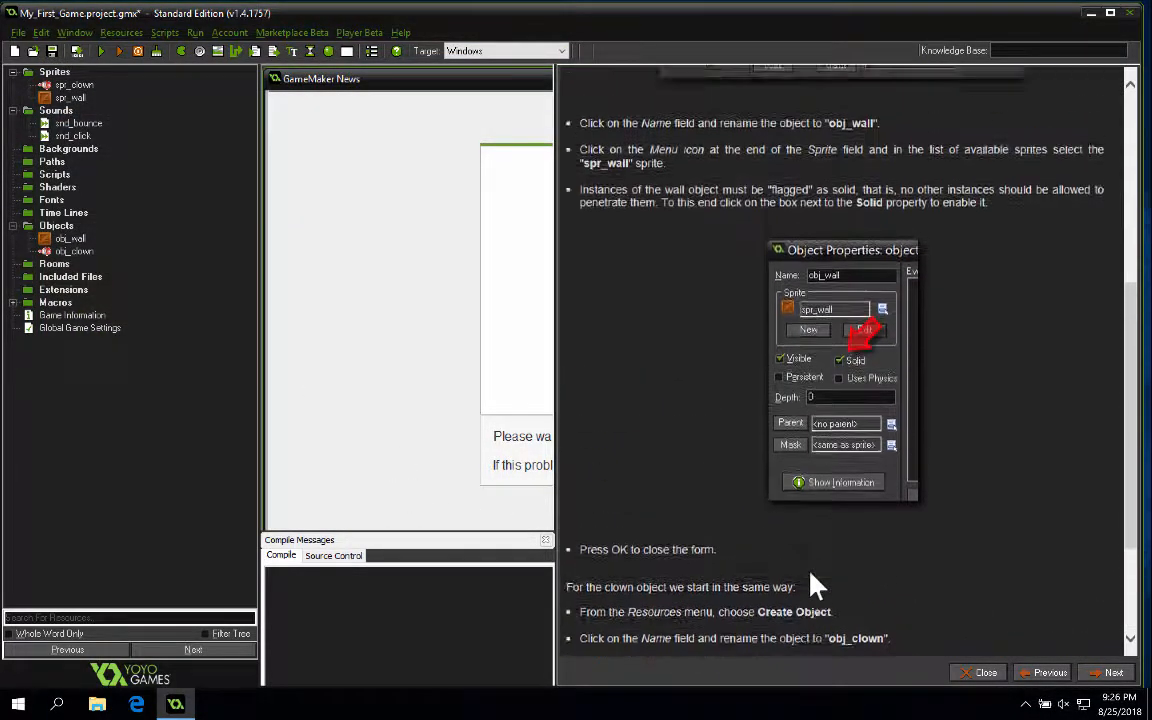
pyautogui.scroll(7, 813, 583)
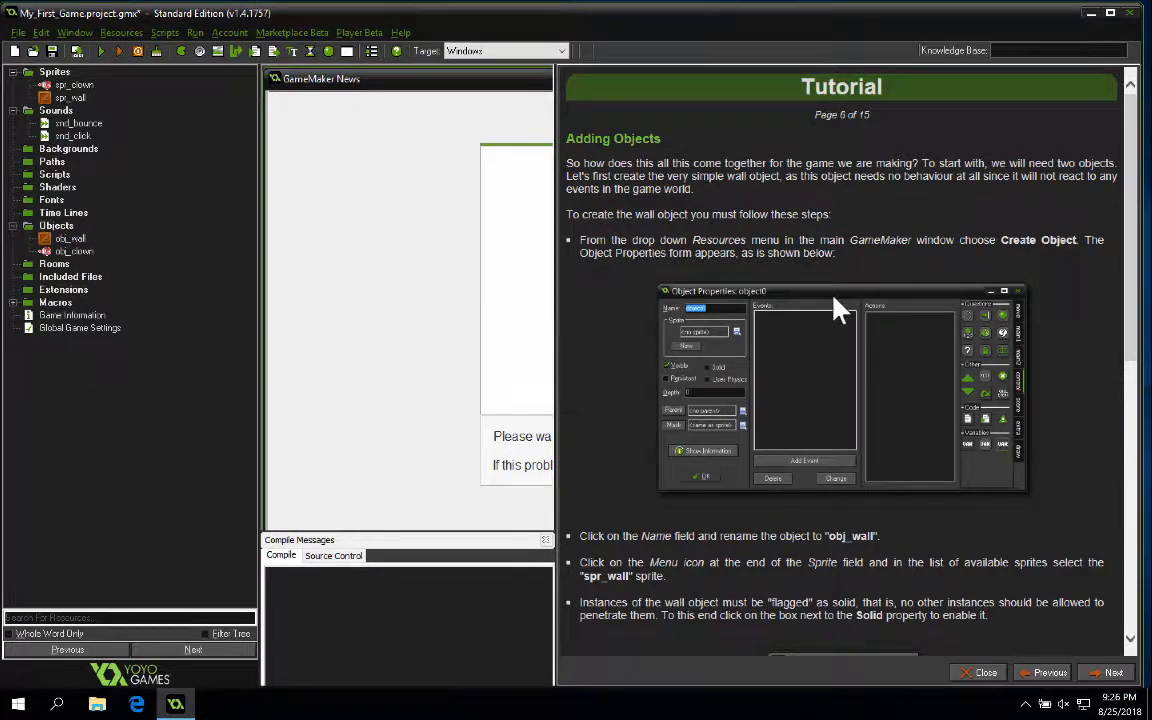
pyautogui.scroll(-10, 964, 368)
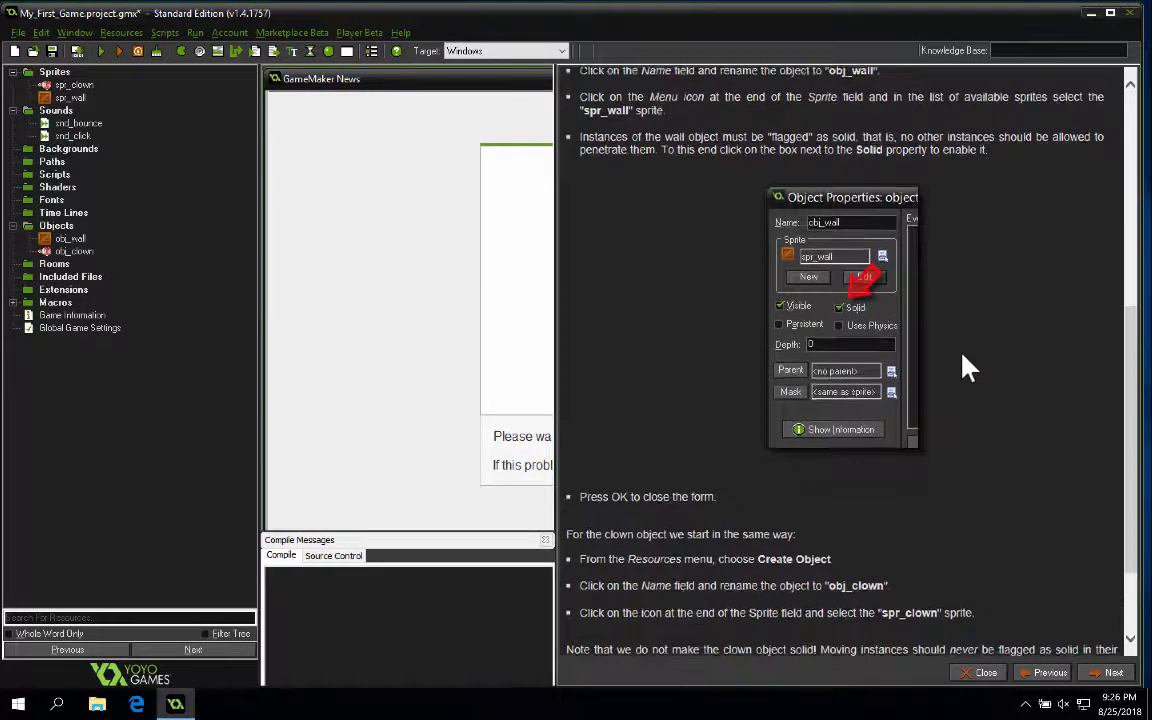
# Advance to tutorial page 7, The Create Event, and read the instructions for programming the clown object.
pyautogui.click(1110, 672)
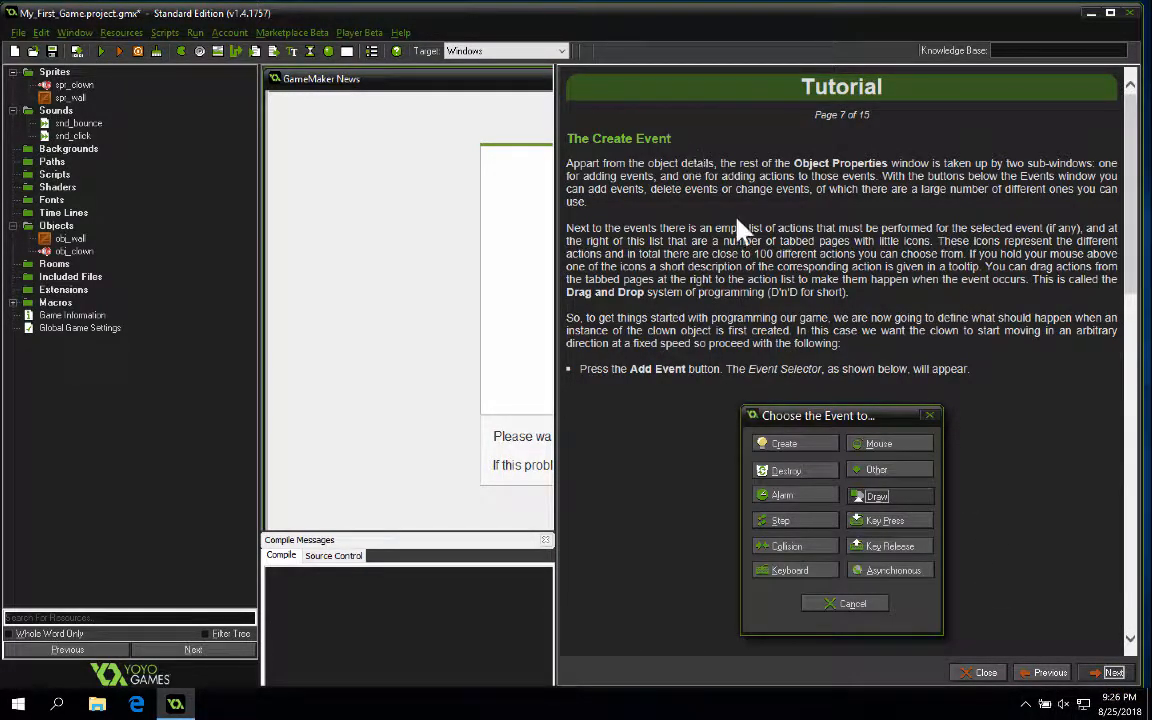
pyautogui.moveTo(566, 138); pyautogui.dragTo(672, 138)
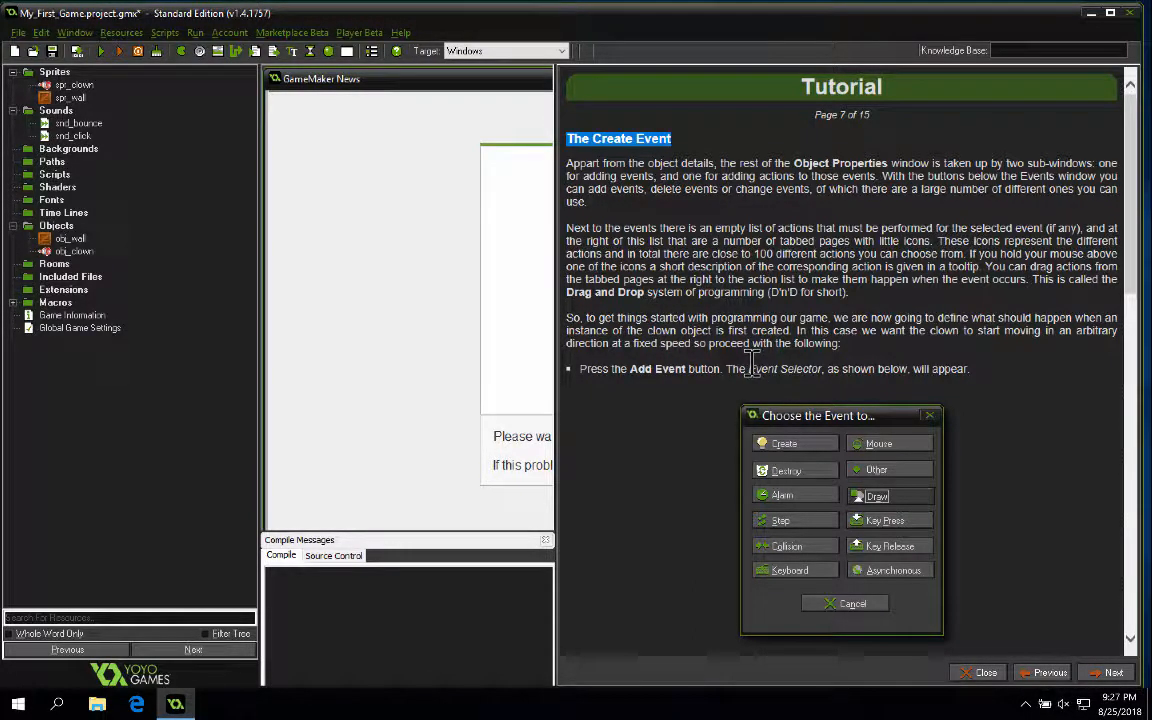
pyautogui.click(80, 251)
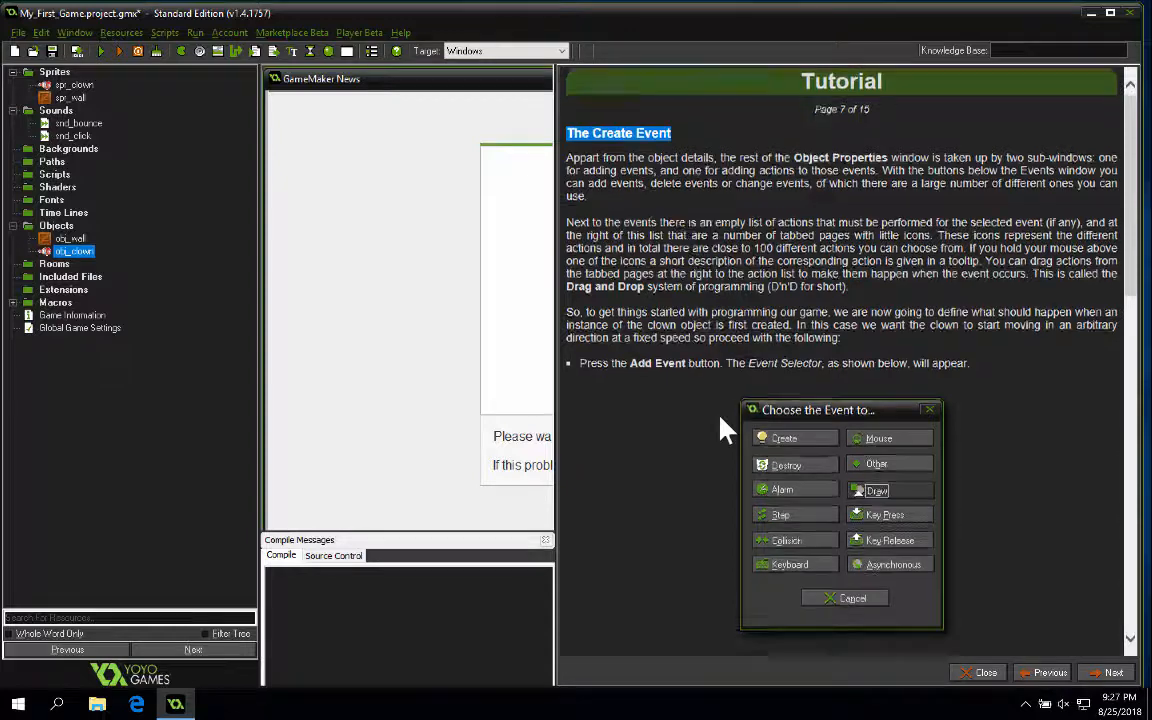
pyautogui.scroll(-3, 725, 428)
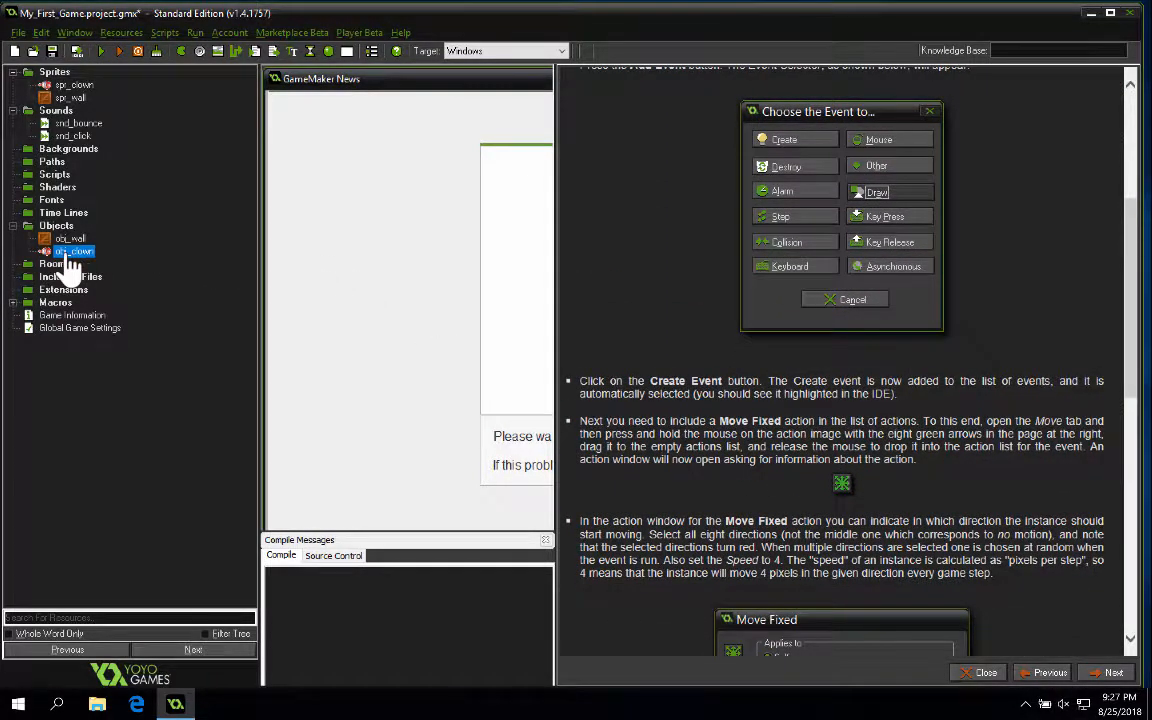
# Add a Create event to the obj_clown object and include a Move Fixed action in it.
pyautogui.doubleClick(75, 253)
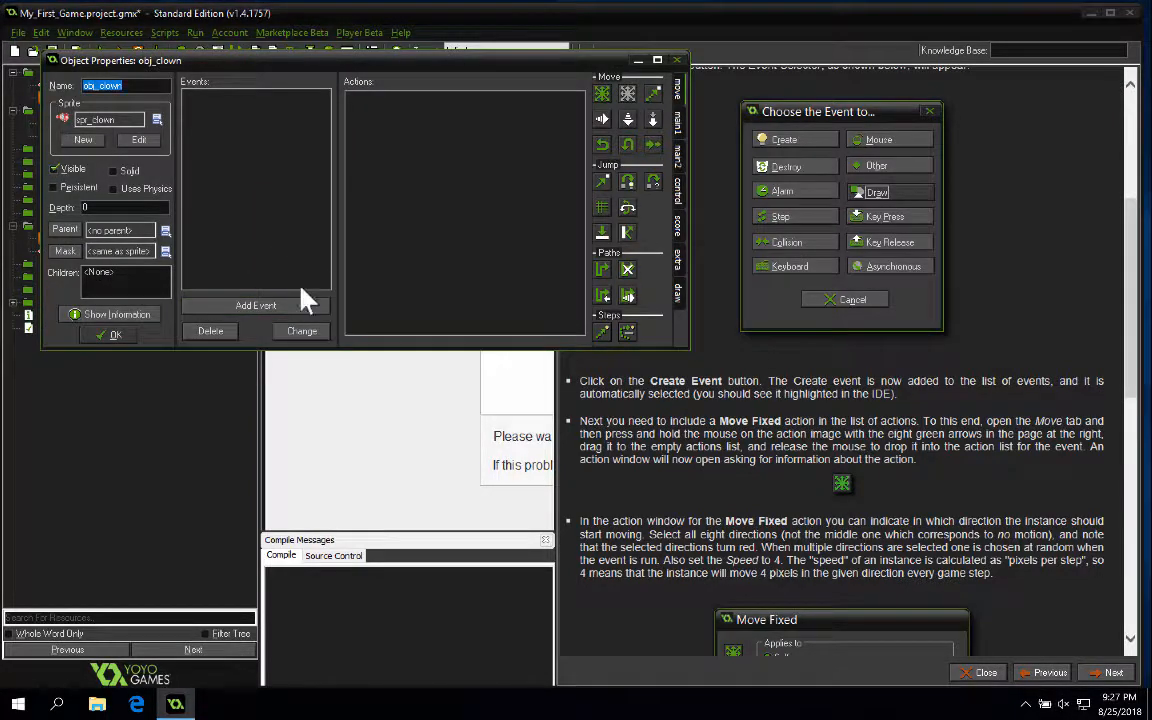
pyautogui.click(242, 309)
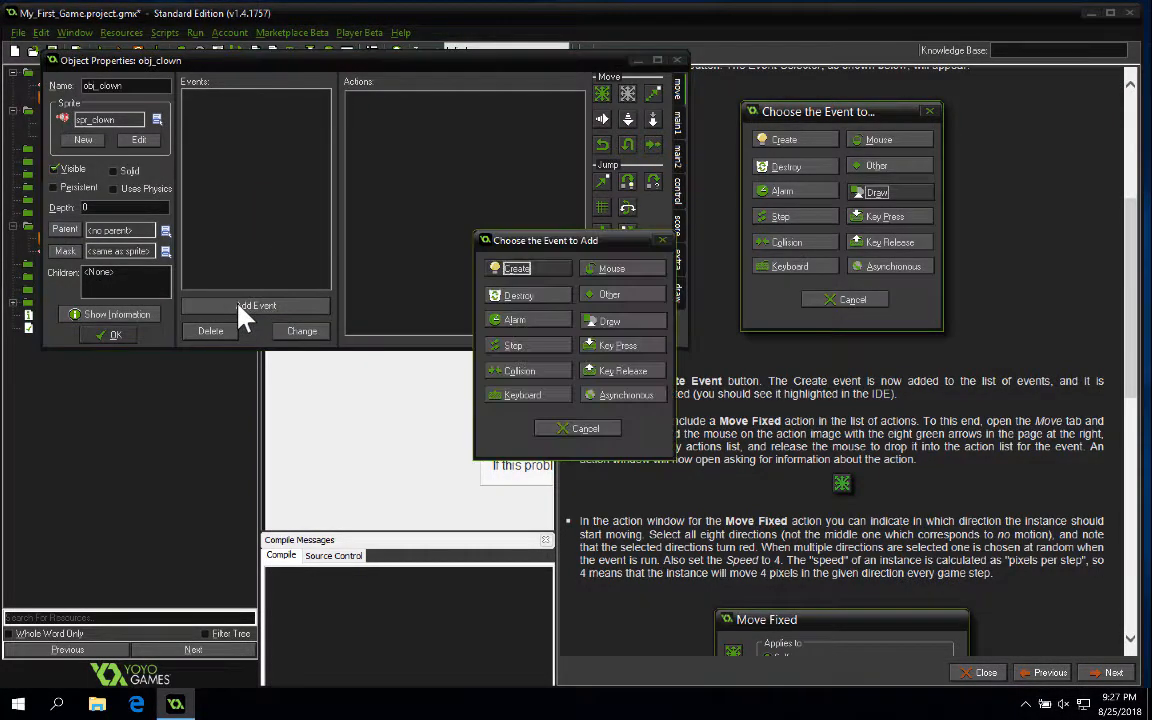
pyautogui.click(505, 273)
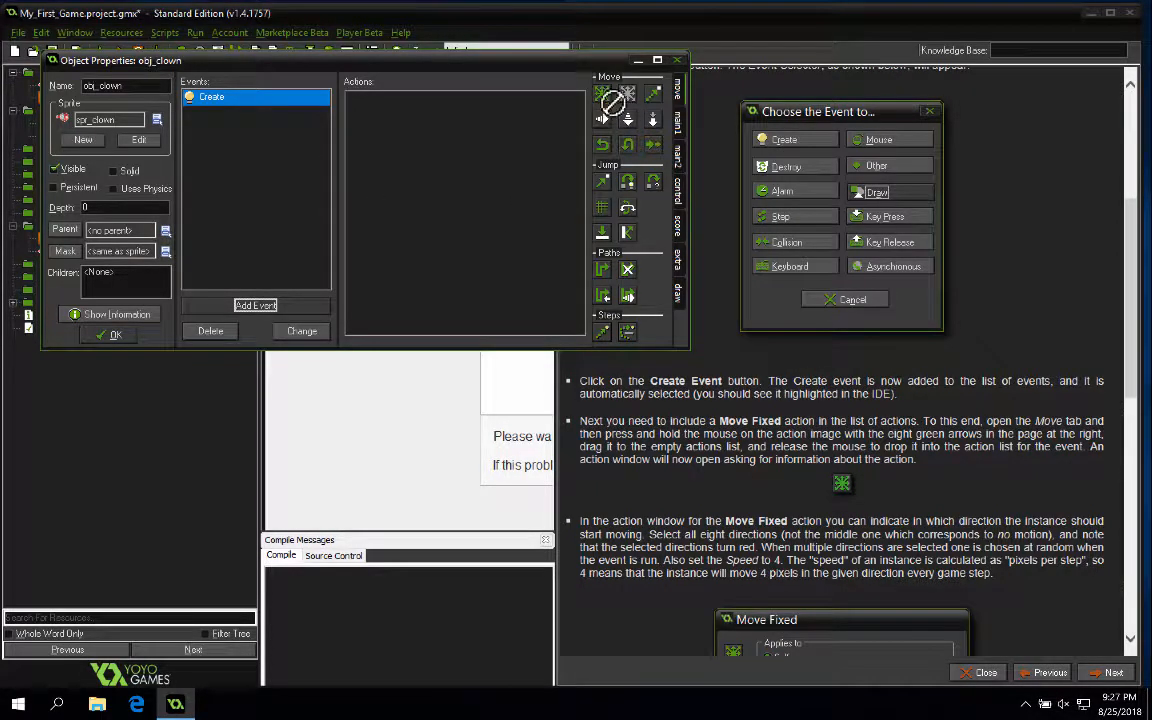
pyautogui.moveTo(443, 157); pyautogui.dragTo(443, 157)
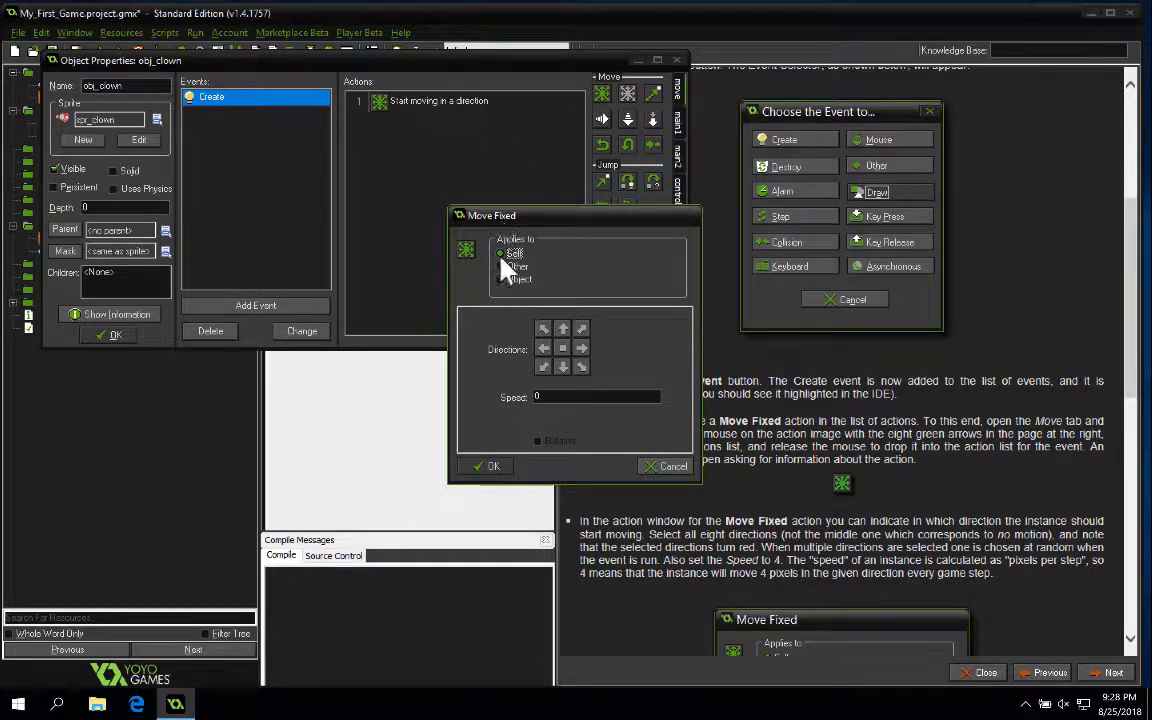
# Enable all eight outer directions, without the middle one, for the Move Fixed action applied to Self, and confirm it.
pyautogui.click(543, 366)
pyautogui.click(562, 366)
pyautogui.click(580, 366)
pyautogui.click(566, 335)
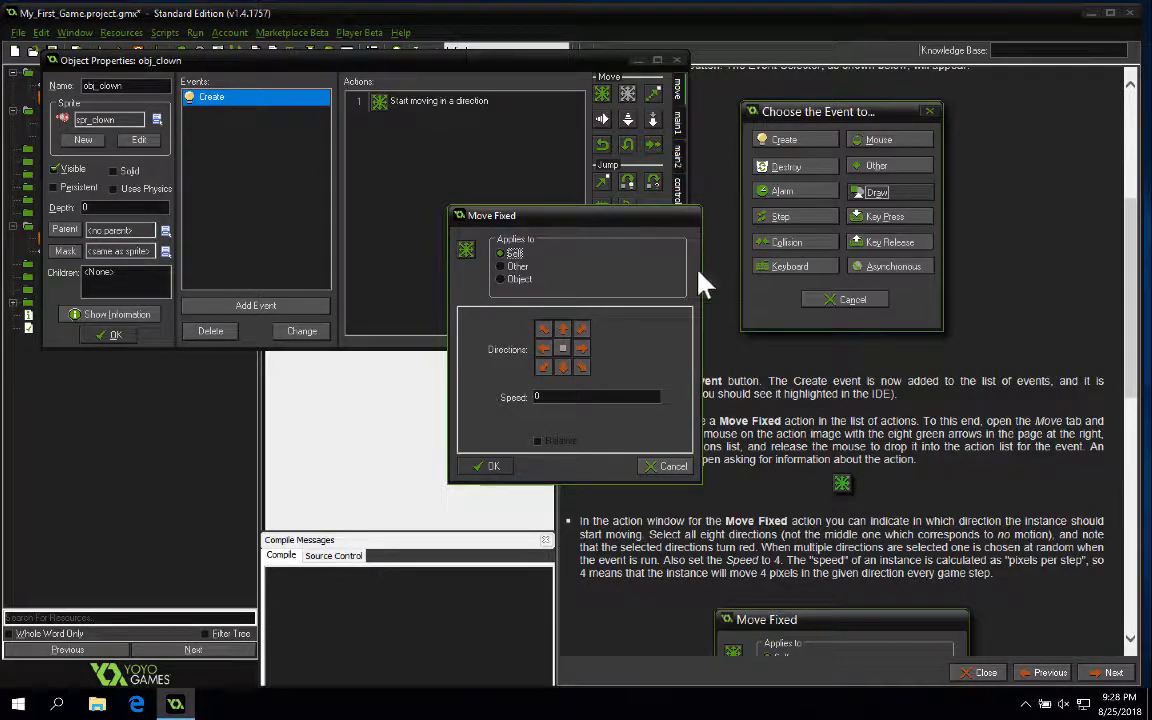
pyautogui.moveTo(626, 225); pyautogui.dragTo(399, 219)
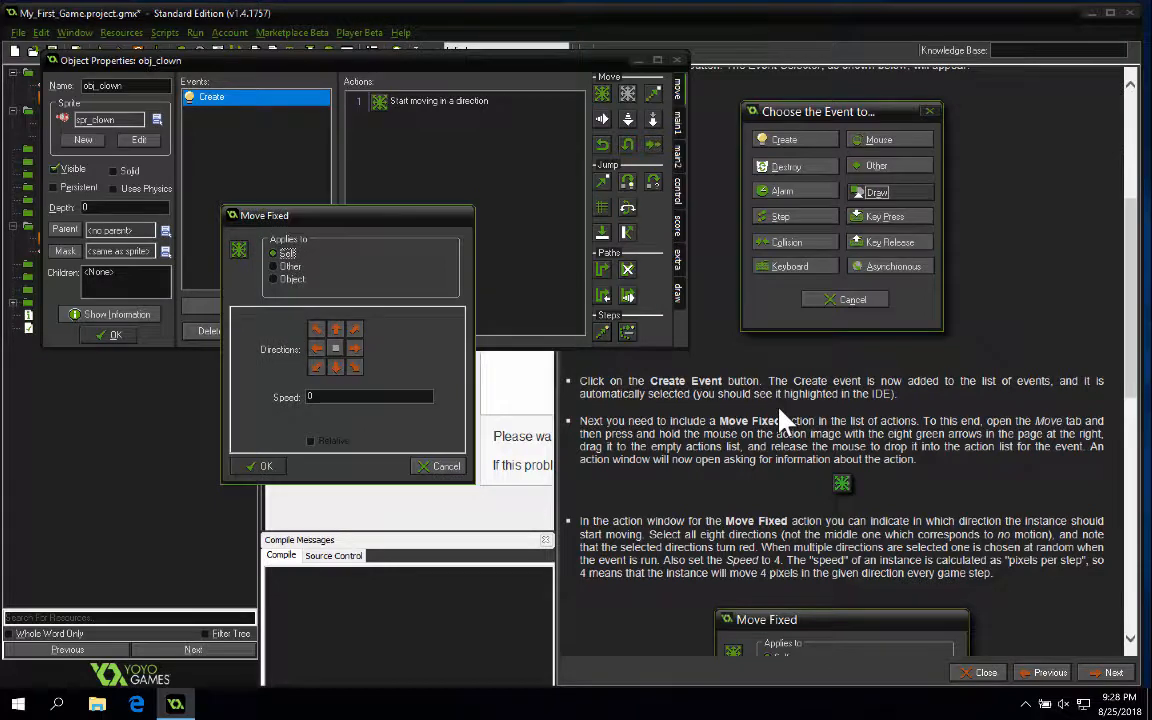
pyautogui.click(262, 466)
# Set the Speed of the clown's Move Fixed action to 4.
pyautogui.scroll(-3, 828, 520)
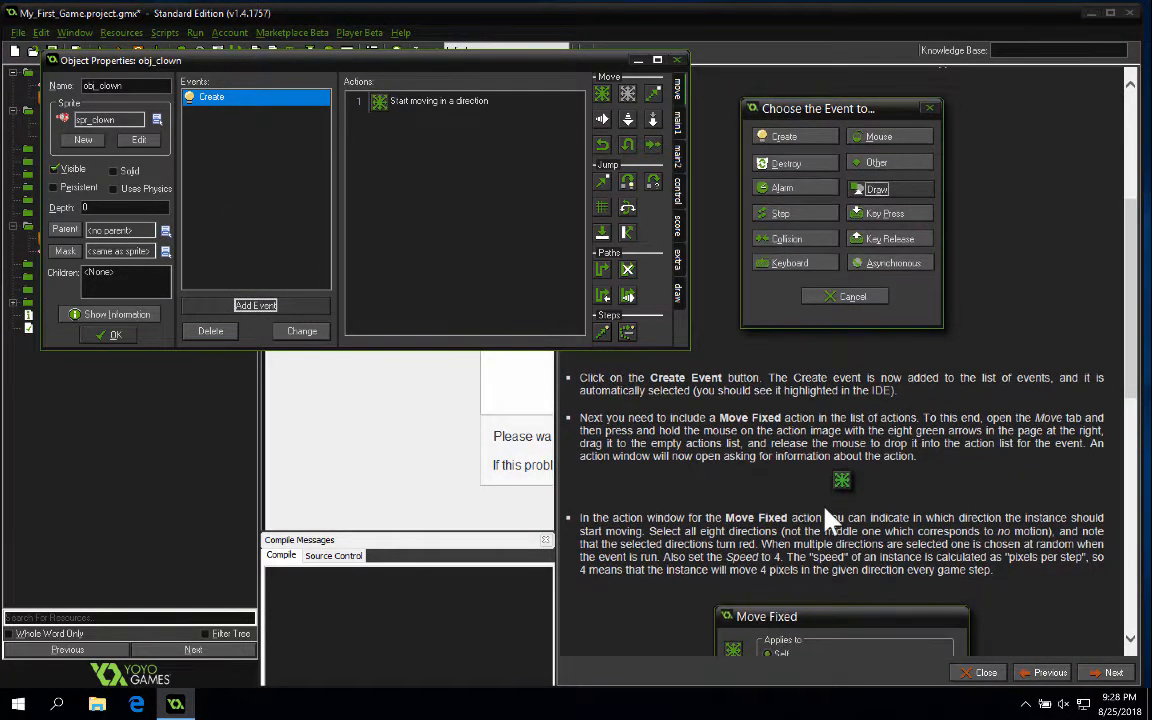
pyautogui.scroll(-2, 828, 520)
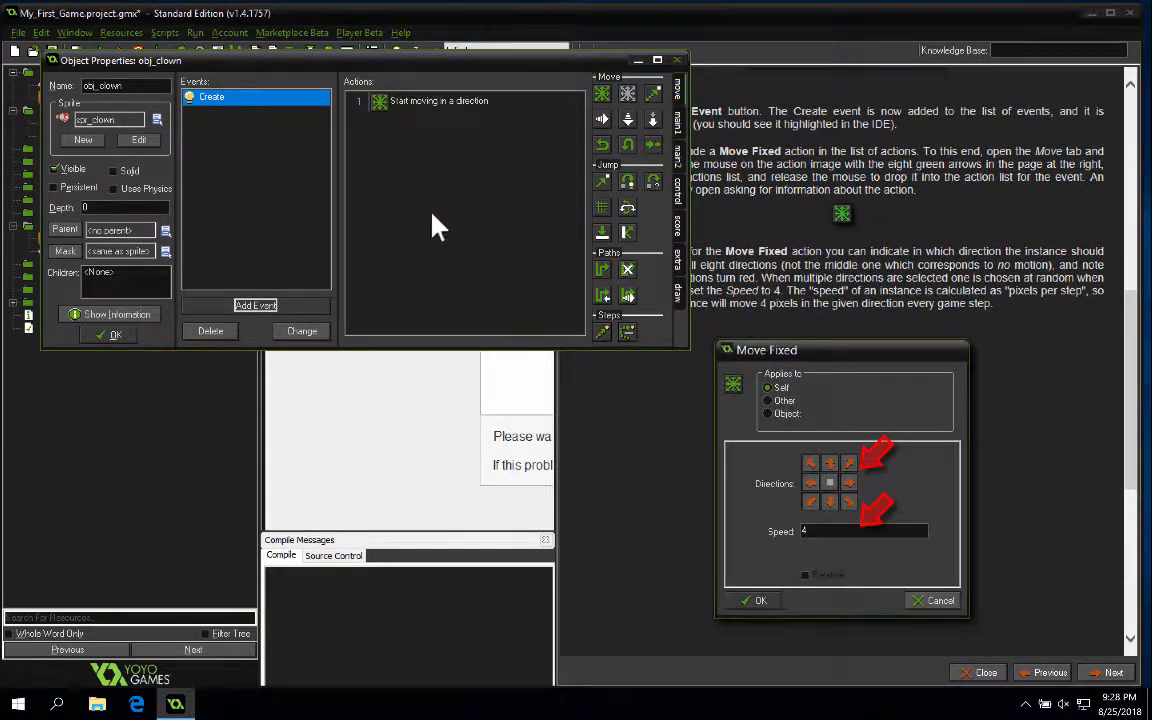
pyautogui.doubleClick(418, 101)
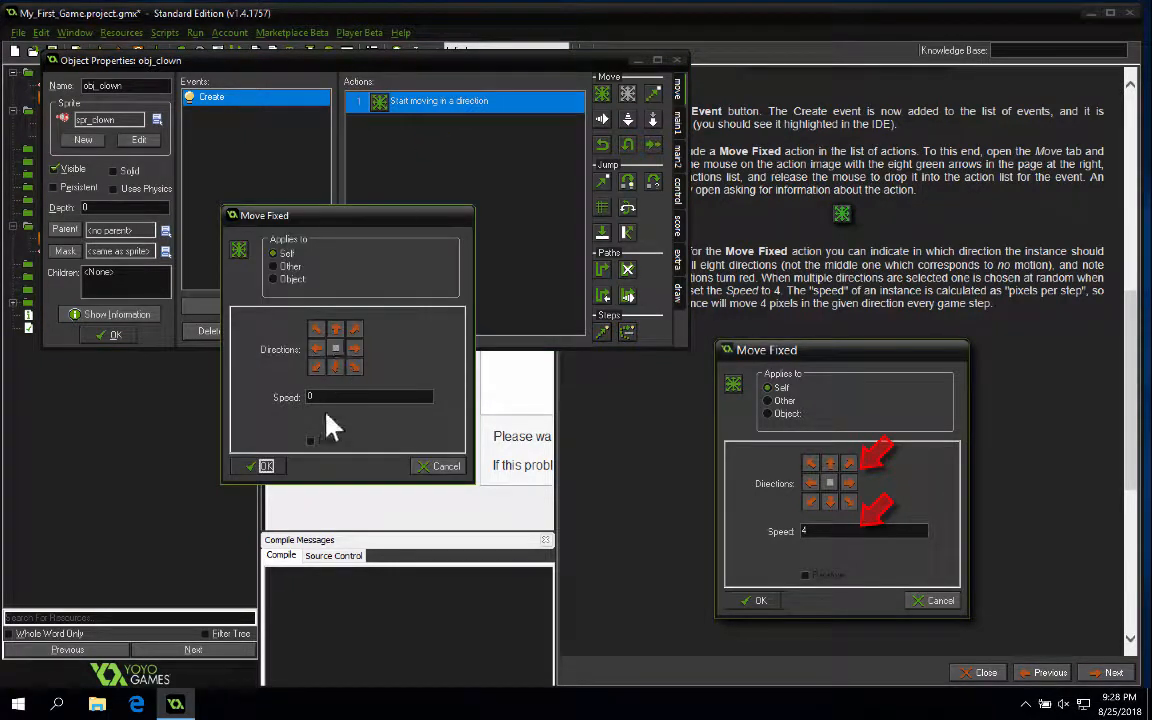
pyautogui.doubleClick(324, 397)
pyautogui.write('4')
pyautogui.click(259, 465)
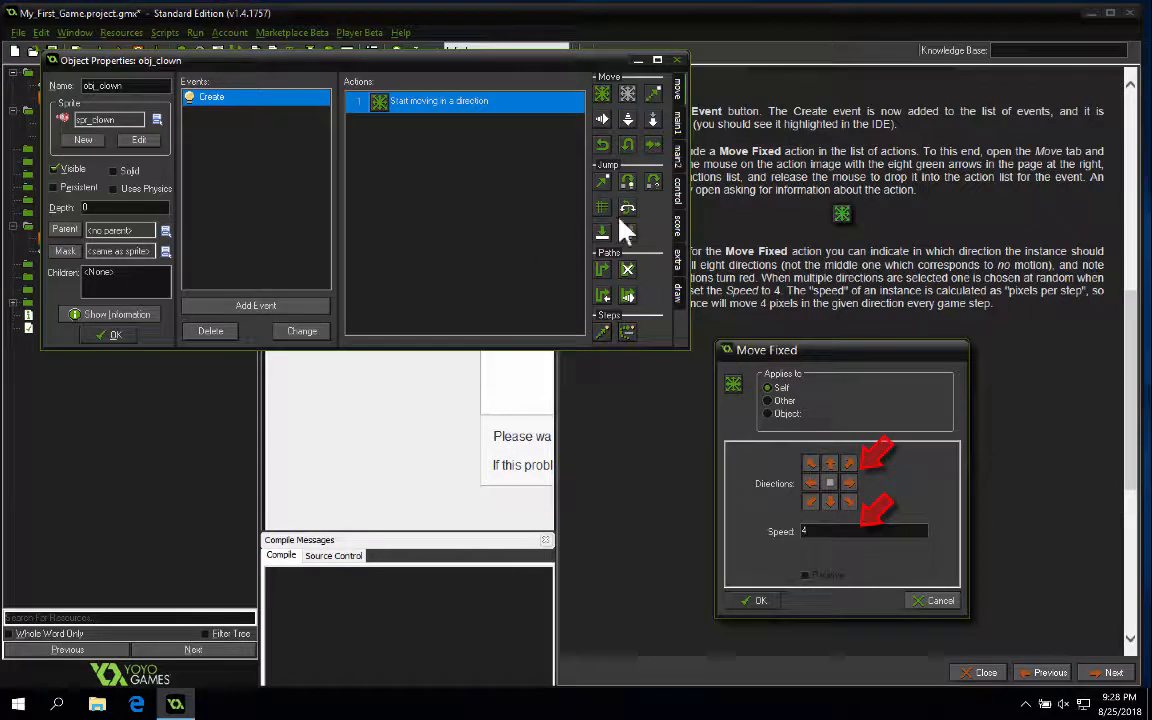
# Recheck the Move Fixed action's directions and speed, and confirm the obj_clown object properties.
pyautogui.doubleClick(426, 104)
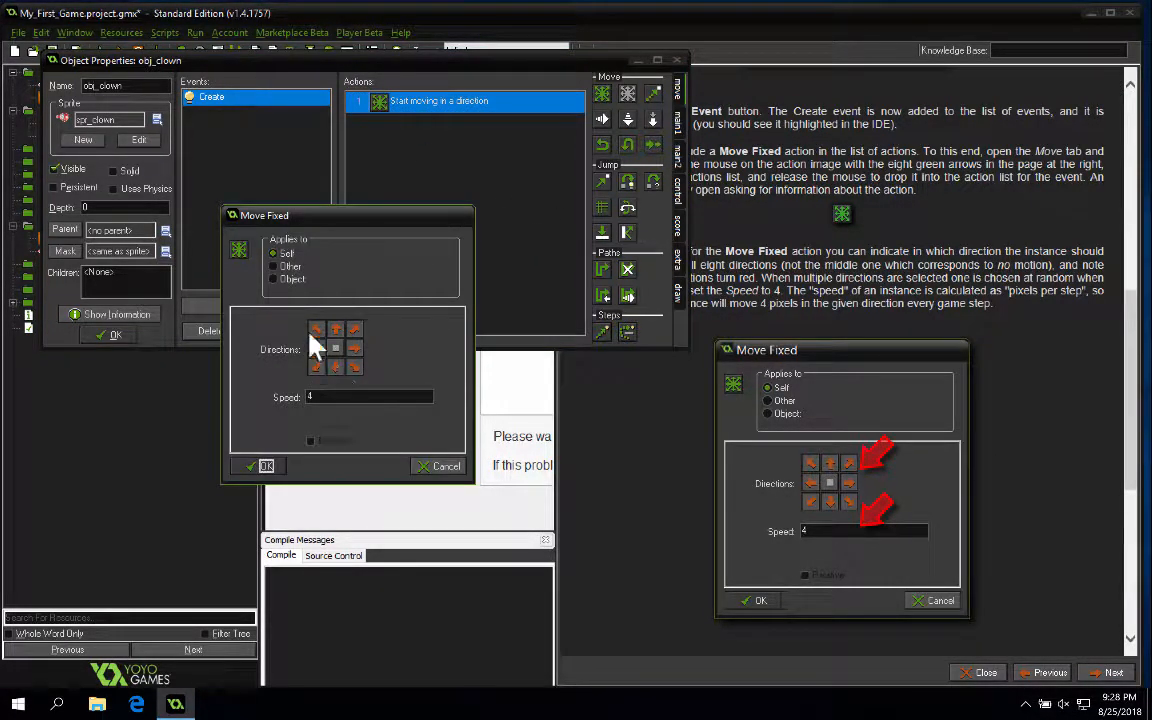
pyautogui.click(264, 466)
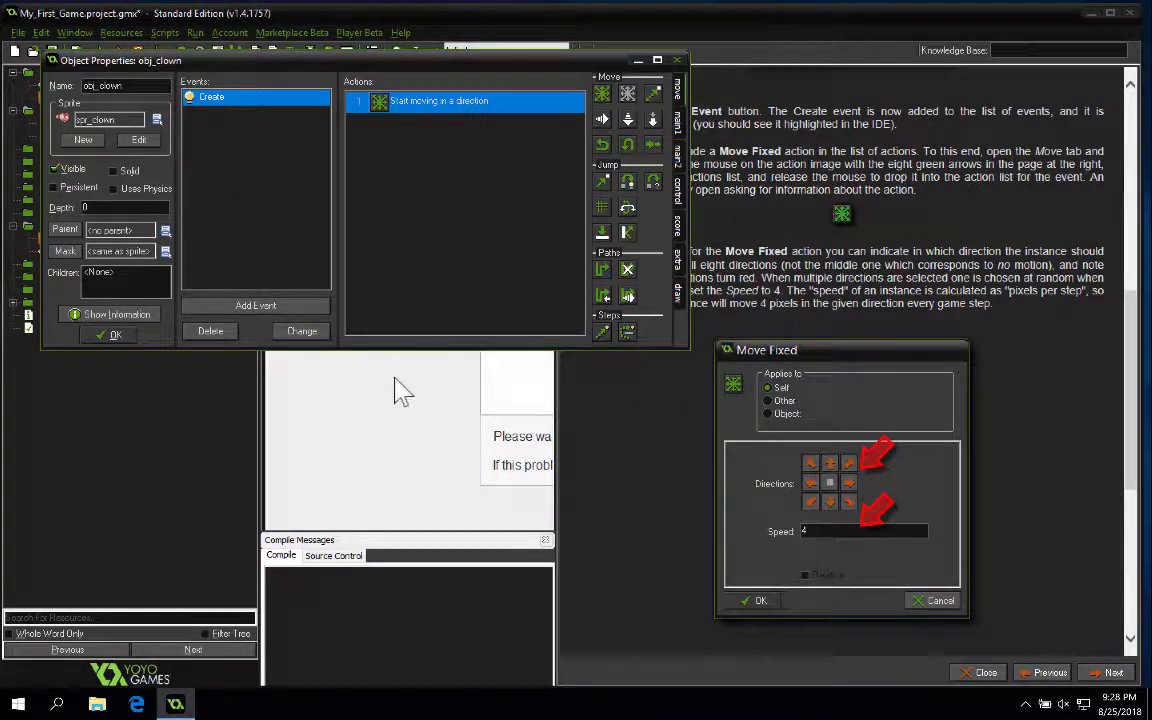
pyautogui.click(116, 336)
# Review tutorial page 7 through to its picture of the finished obj_clown properties.
pyautogui.scroll(-2, 792, 406)
pyautogui.scroll(-3, 792, 408)
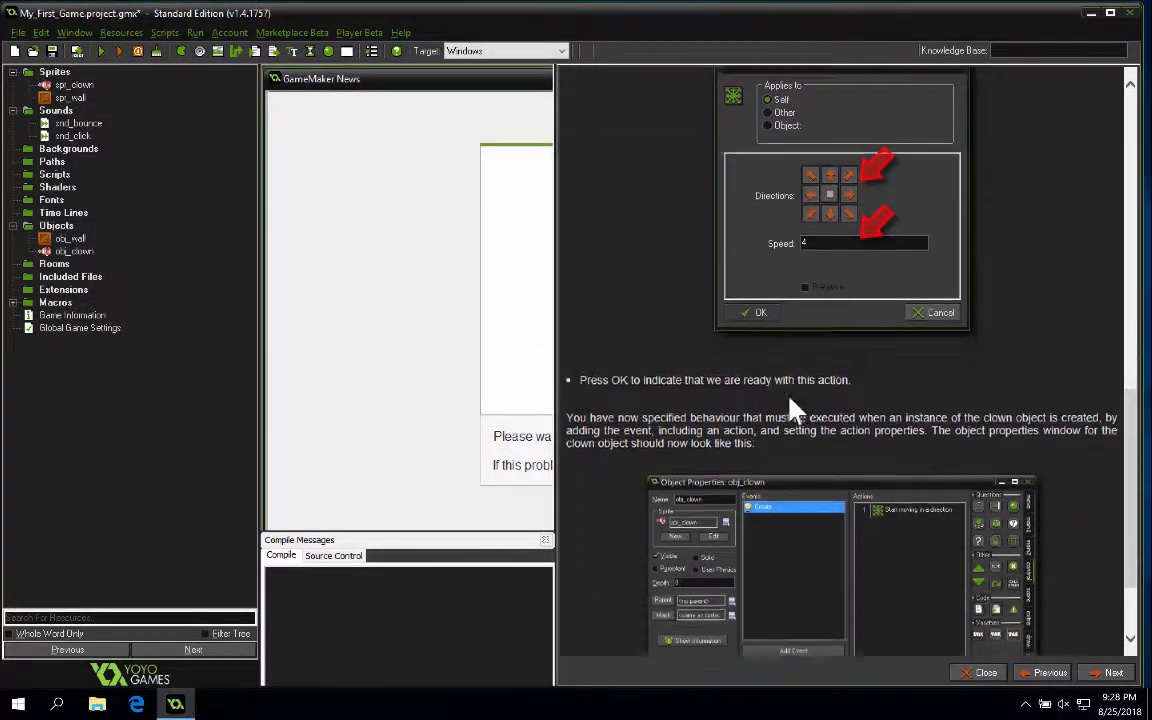
pyautogui.scroll(-2, 792, 408)
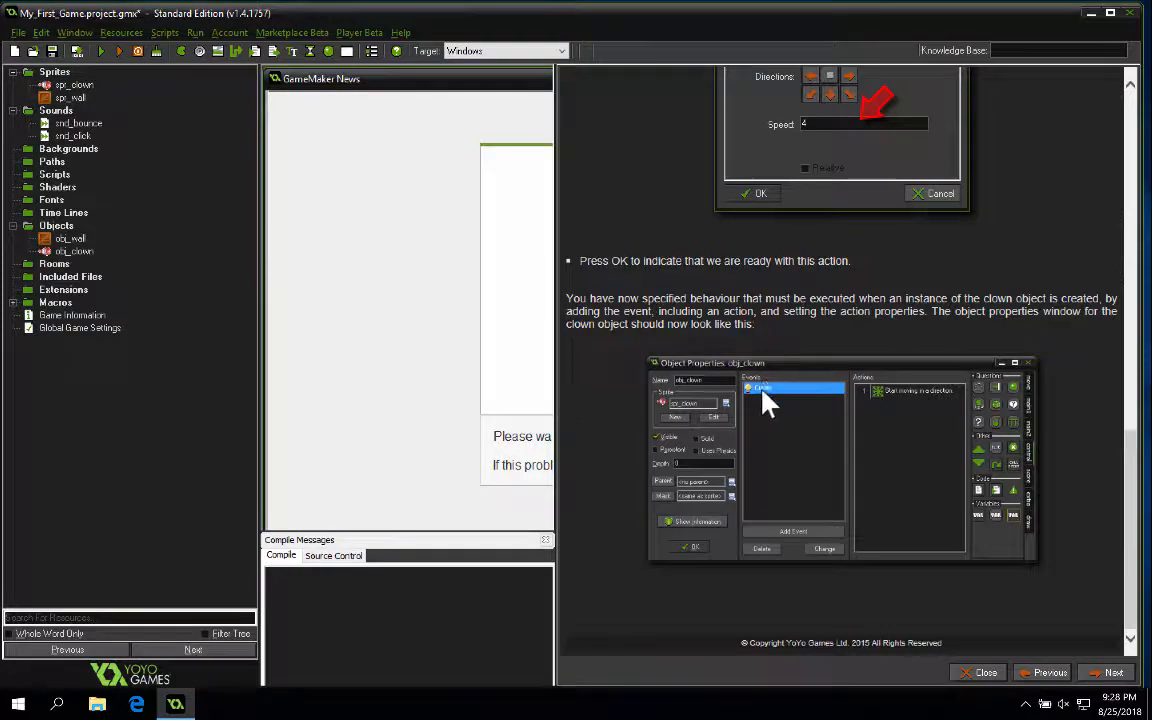
pyautogui.scroll(10, 790, 400)
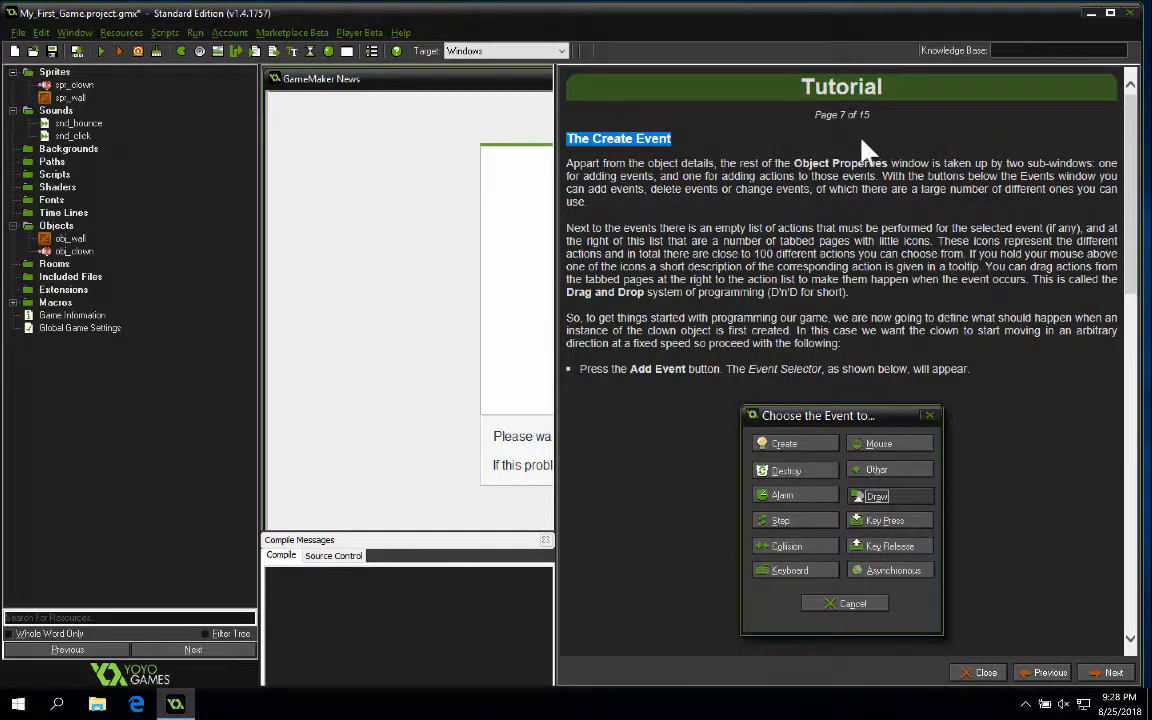
pyautogui.scroll(-15, 965, 210)
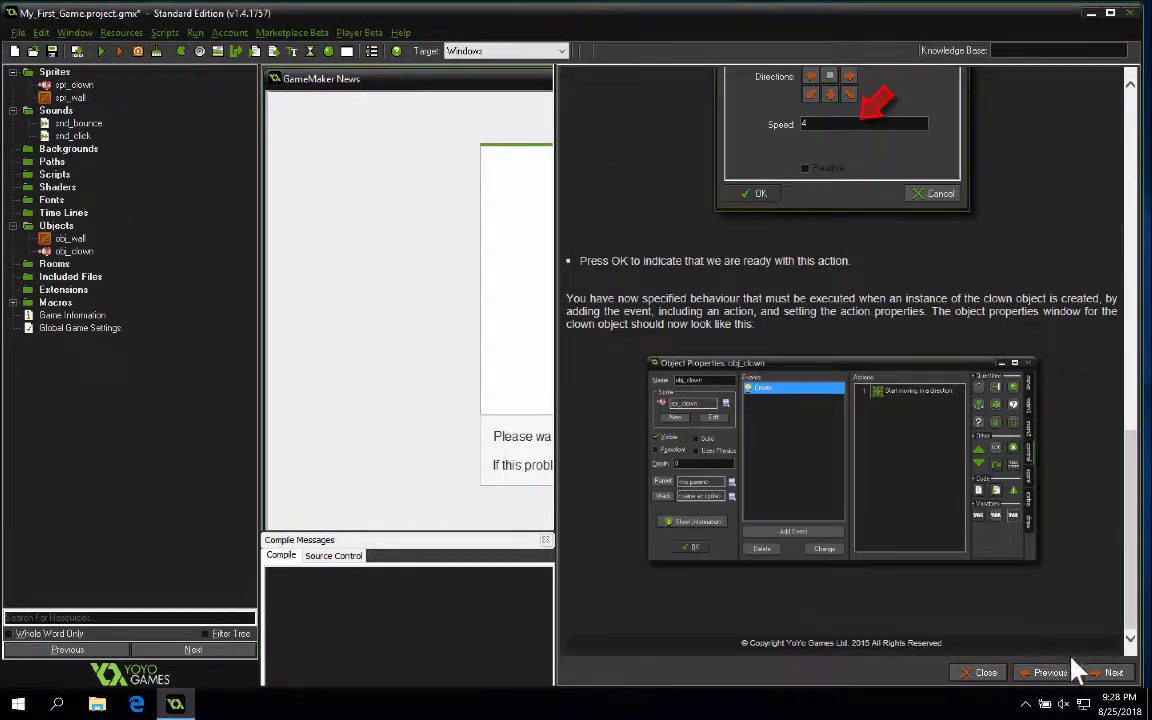
# Read The Collision Event instructions on tutorial page 8 and select the obj_clown object.
pyautogui.click(1110, 672)
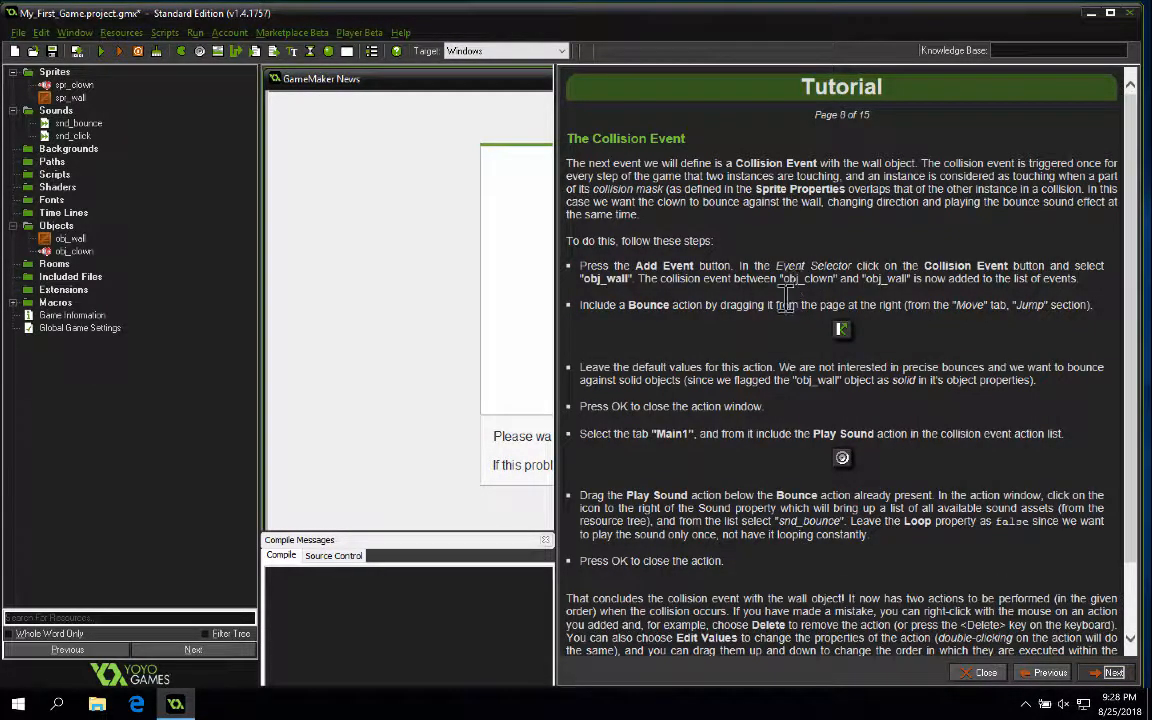
pyautogui.scroll(-1, 761, 305)
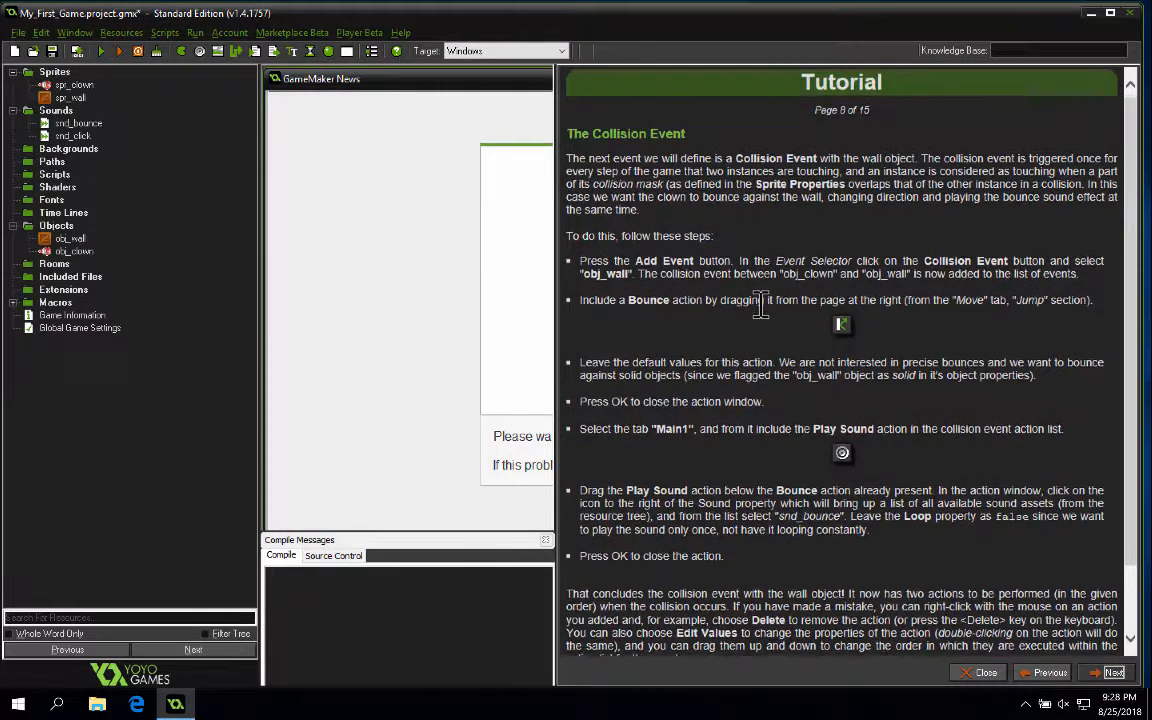
pyautogui.click(84, 257)
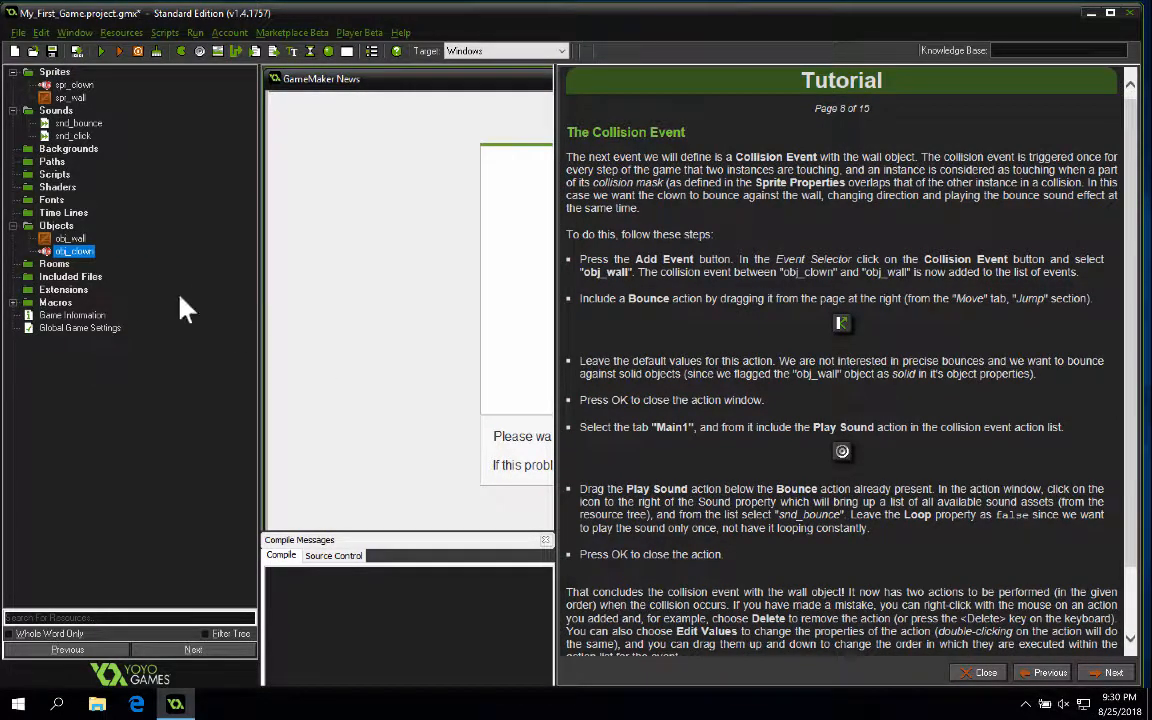
# Open the obj_clown object and add a Collision event with obj_wall.
pyautogui.doubleClick(76, 254)
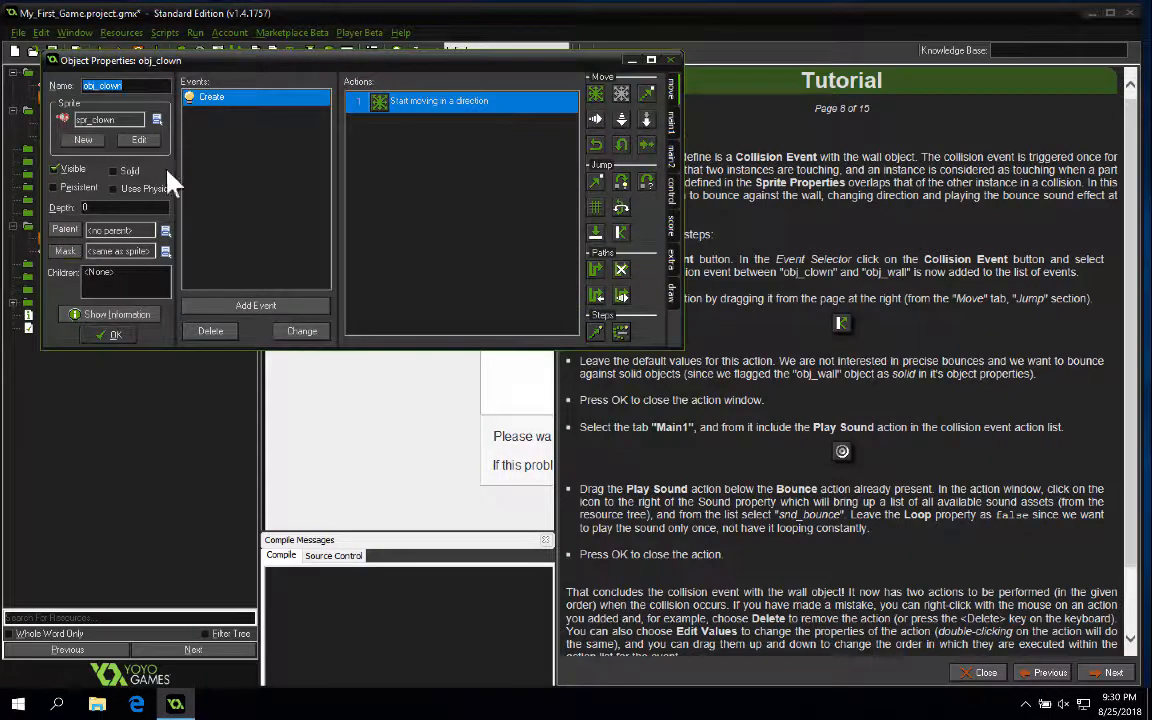
pyautogui.moveTo(250, 60); pyautogui.dragTo(196, 213)
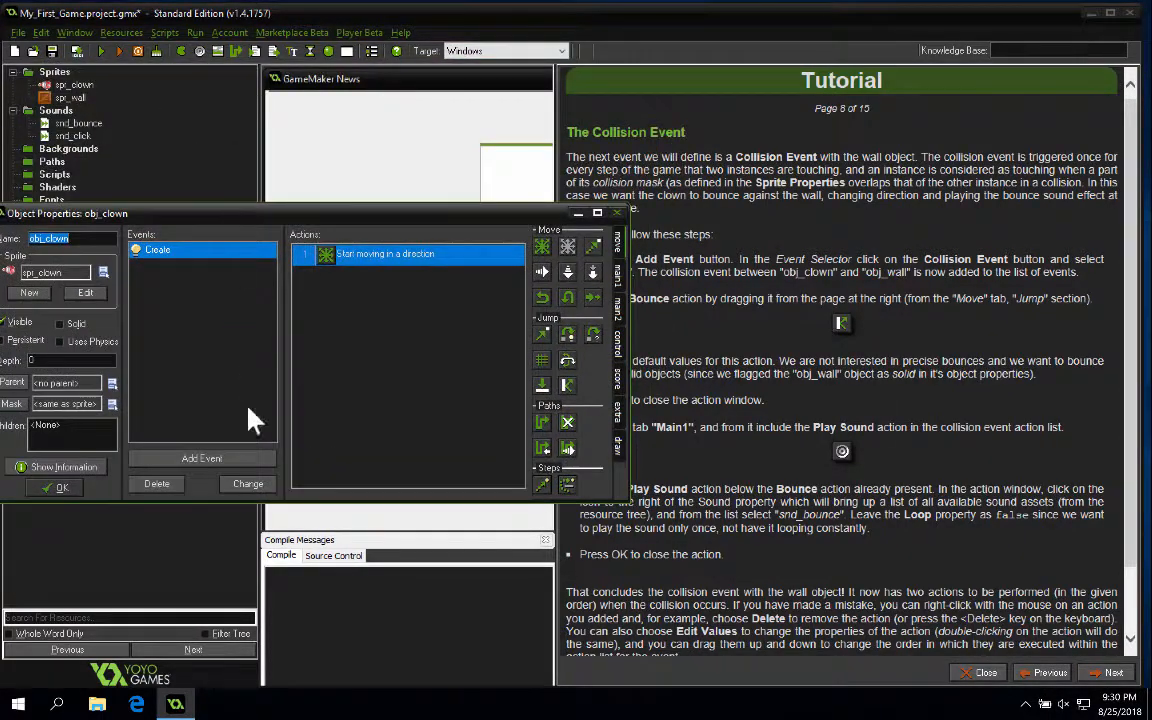
pyautogui.click(234, 460)
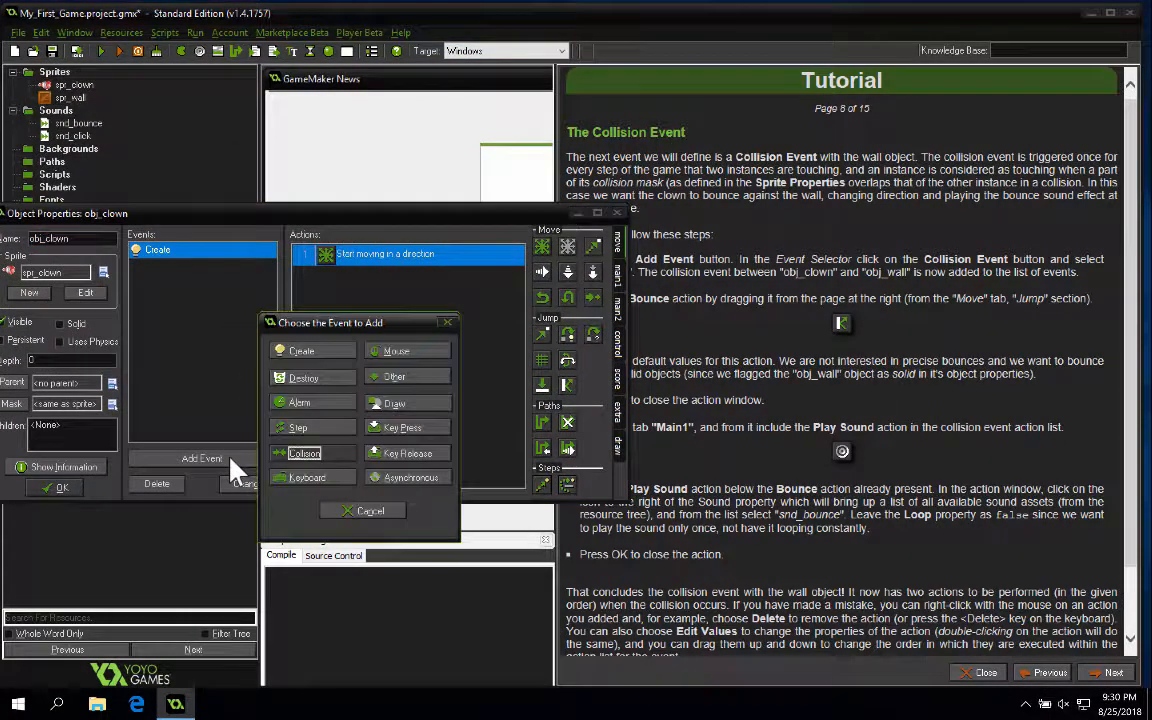
pyautogui.click(290, 455)
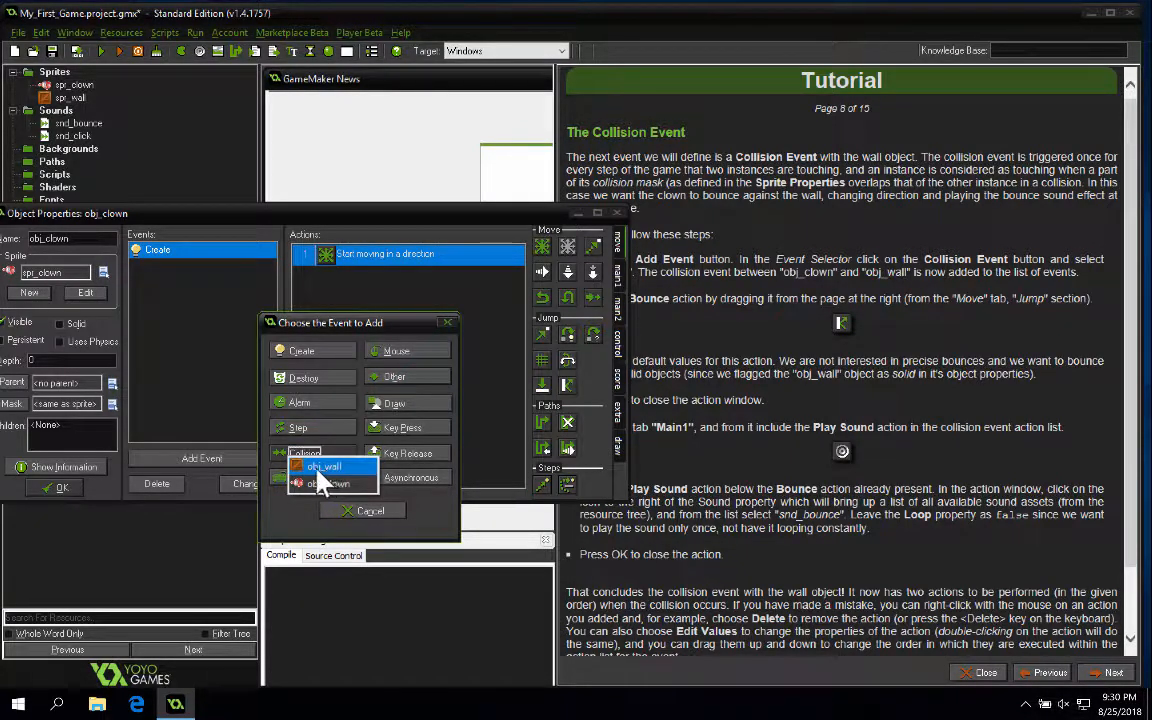
pyautogui.click(322, 467)
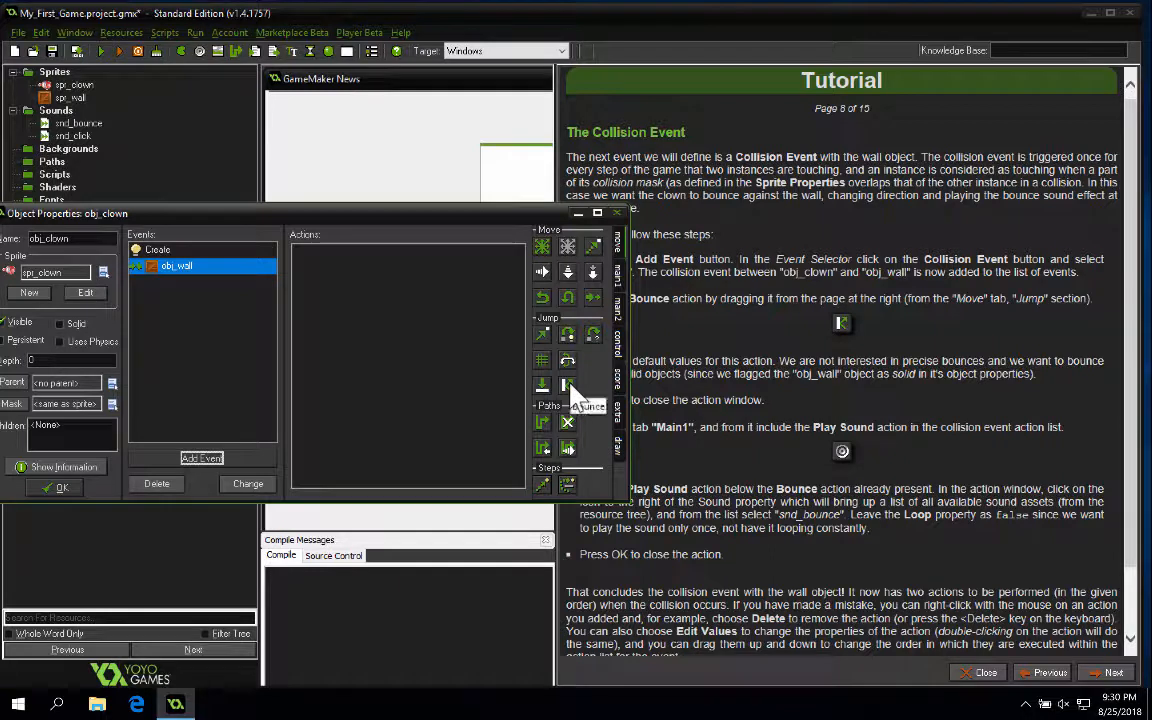
# Add a Bounce action to the obj_wall collision event, keeping the defaults: applies to Self, not precisely, against solid objects.
pyautogui.moveTo(567, 385); pyautogui.dragTo(405, 340)
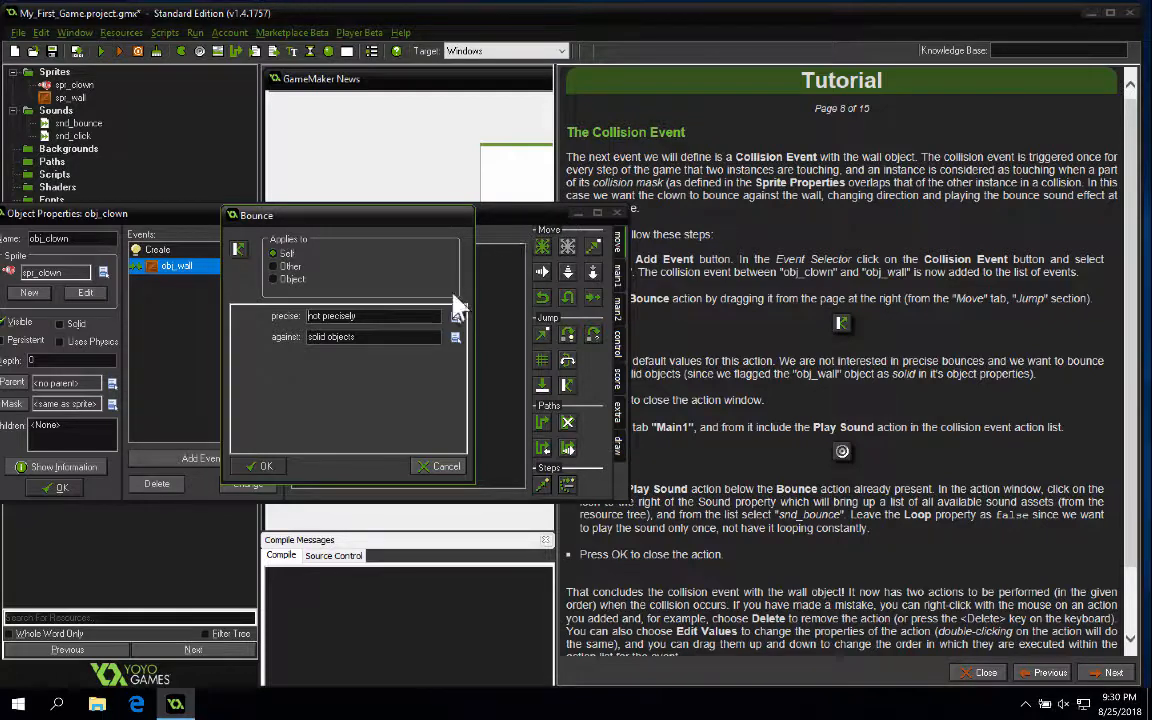
pyautogui.click(258, 466)
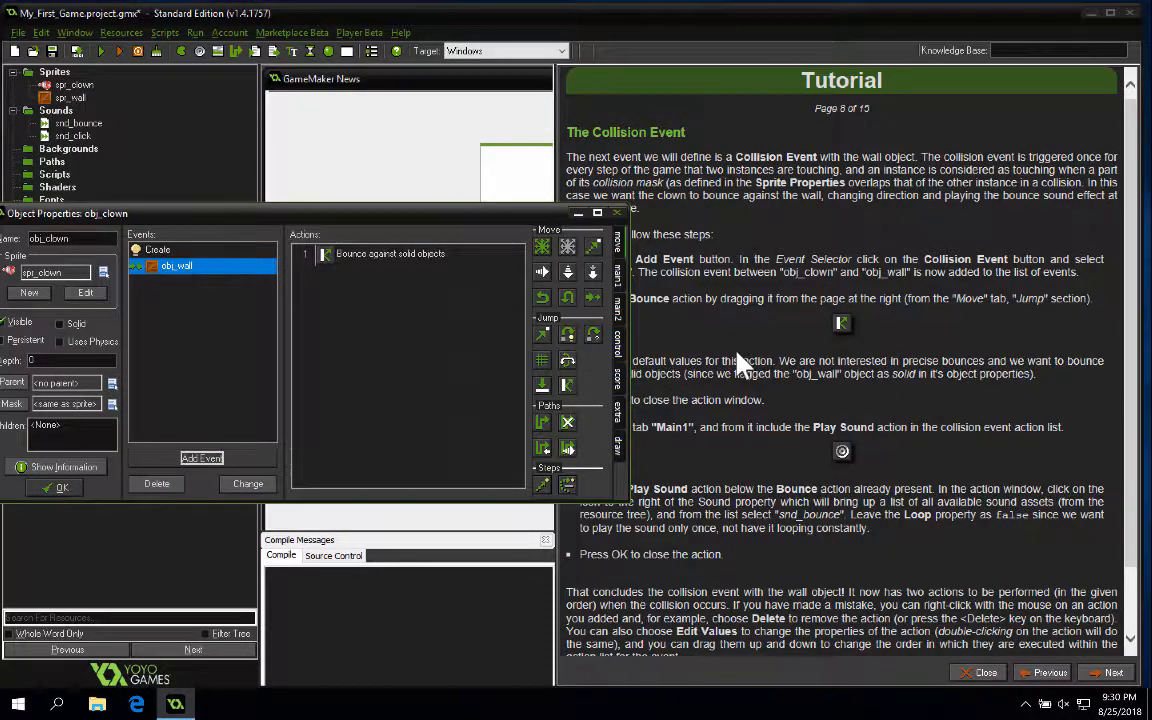
pyautogui.scroll(-2, 738, 363)
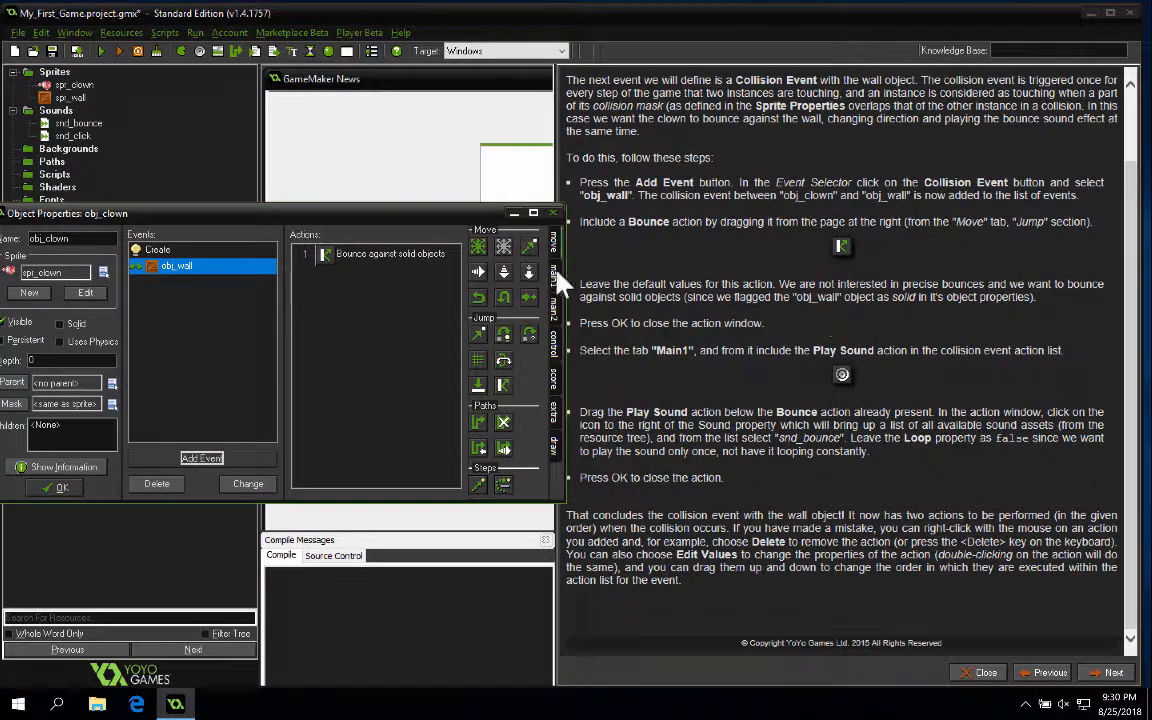
pyautogui.doubleClick(360, 254)
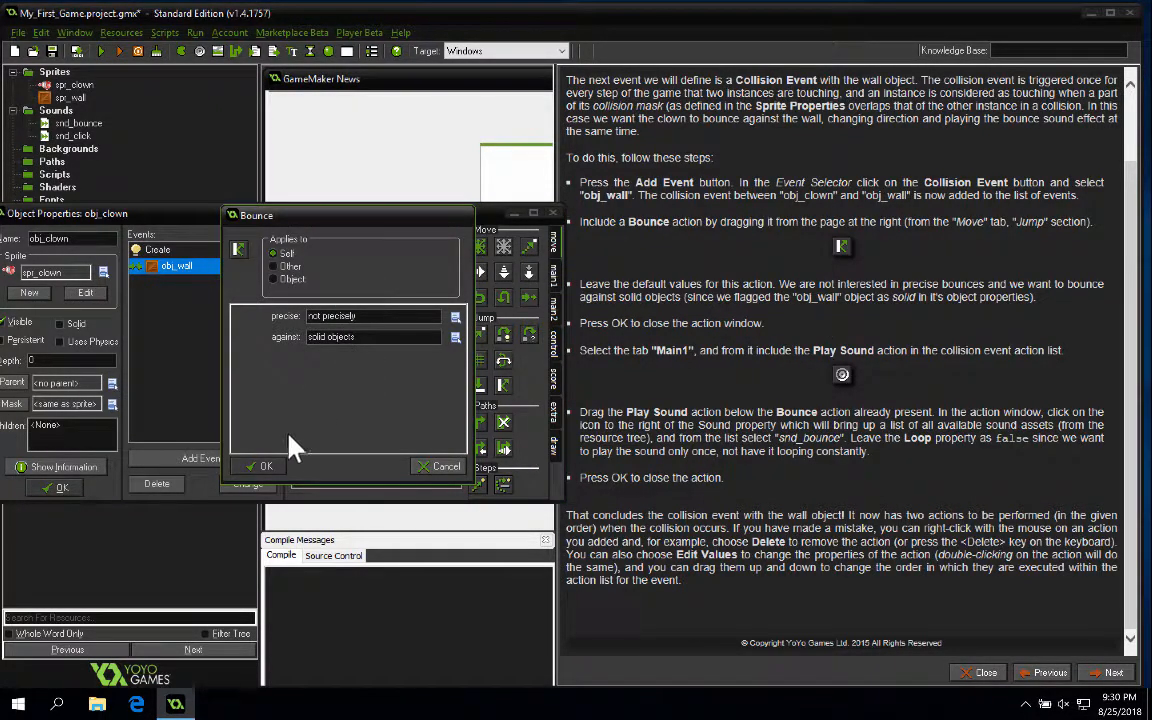
pyautogui.click(264, 468)
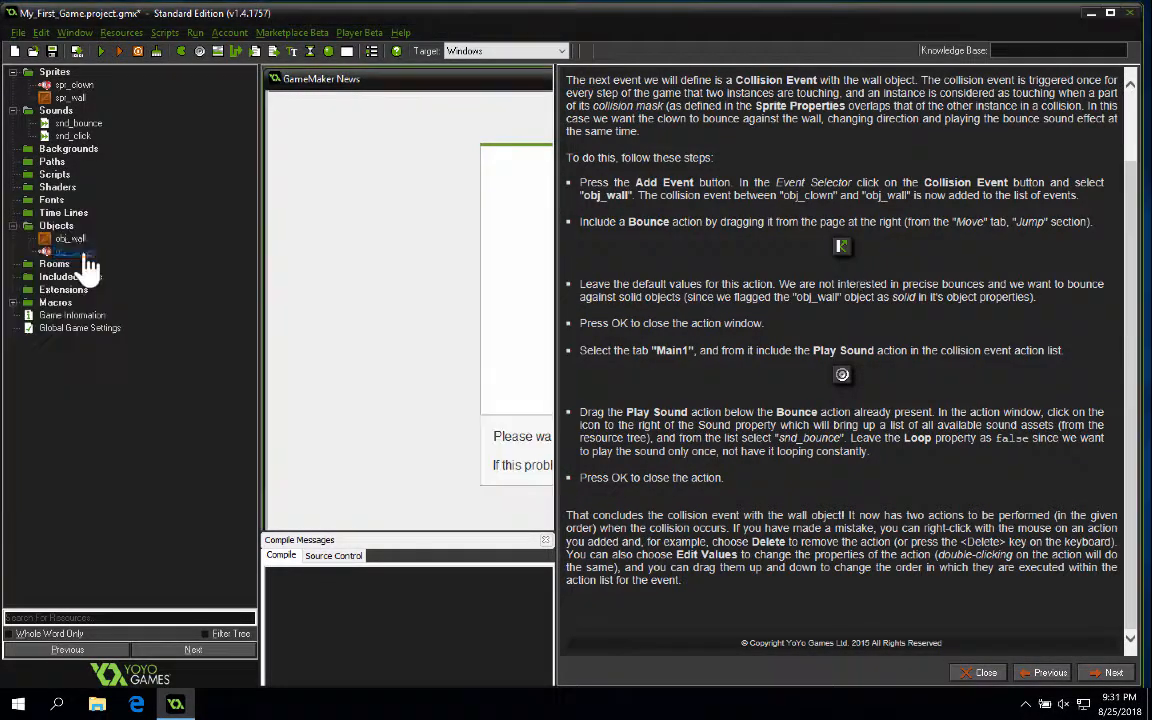
# Add a Play Sound action below the Bounce action in obj_clown's obj_wall collision event, using snd_bounce with loop false.
pyautogui.doubleClick(75, 240)
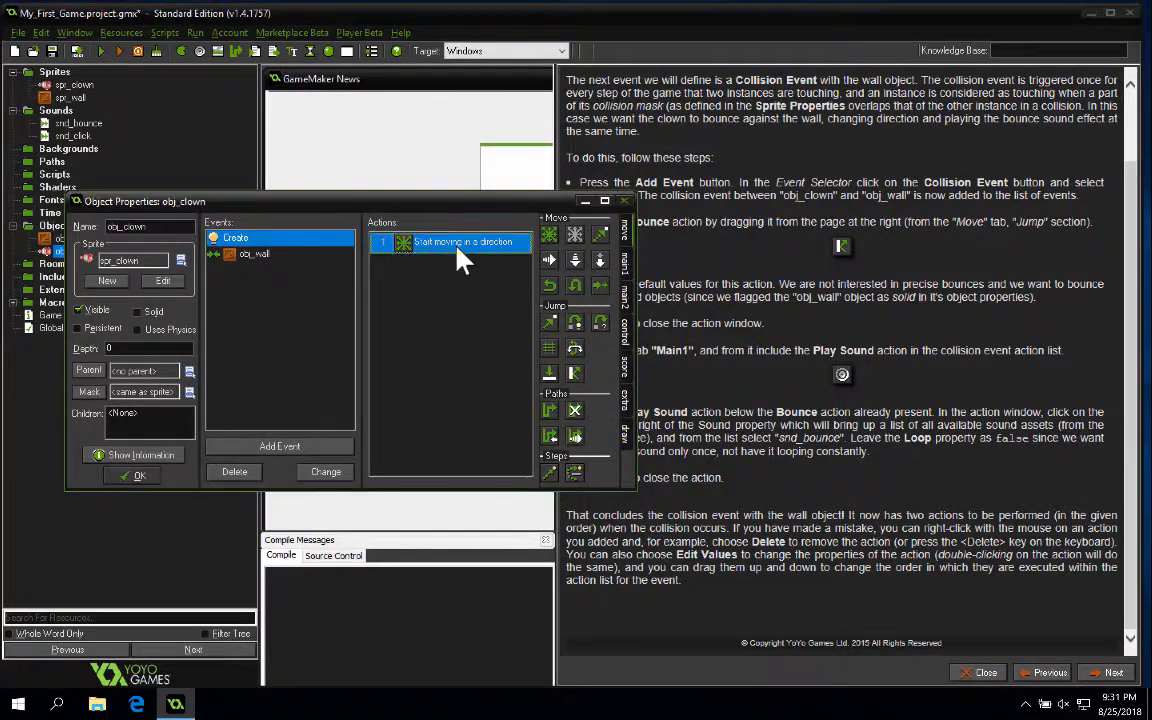
pyautogui.doubleClick(460, 250)
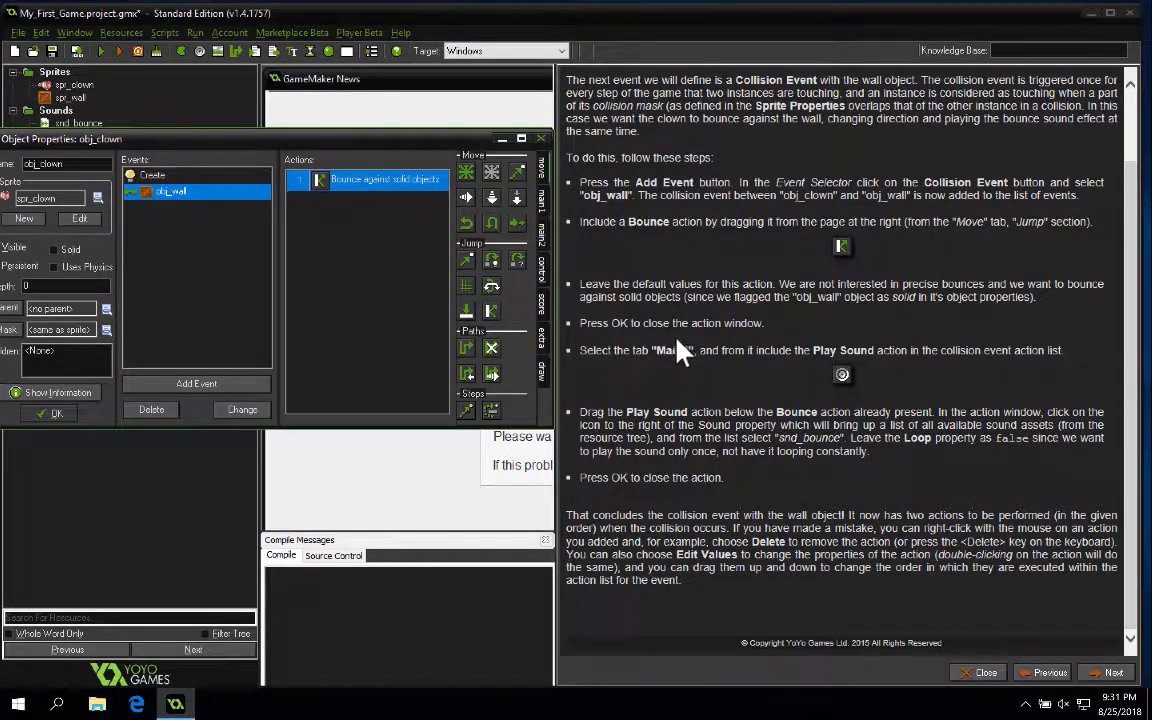
pyautogui.click(541, 205)
pyautogui.moveTo(466, 271); pyautogui.dragTo(394, 232)
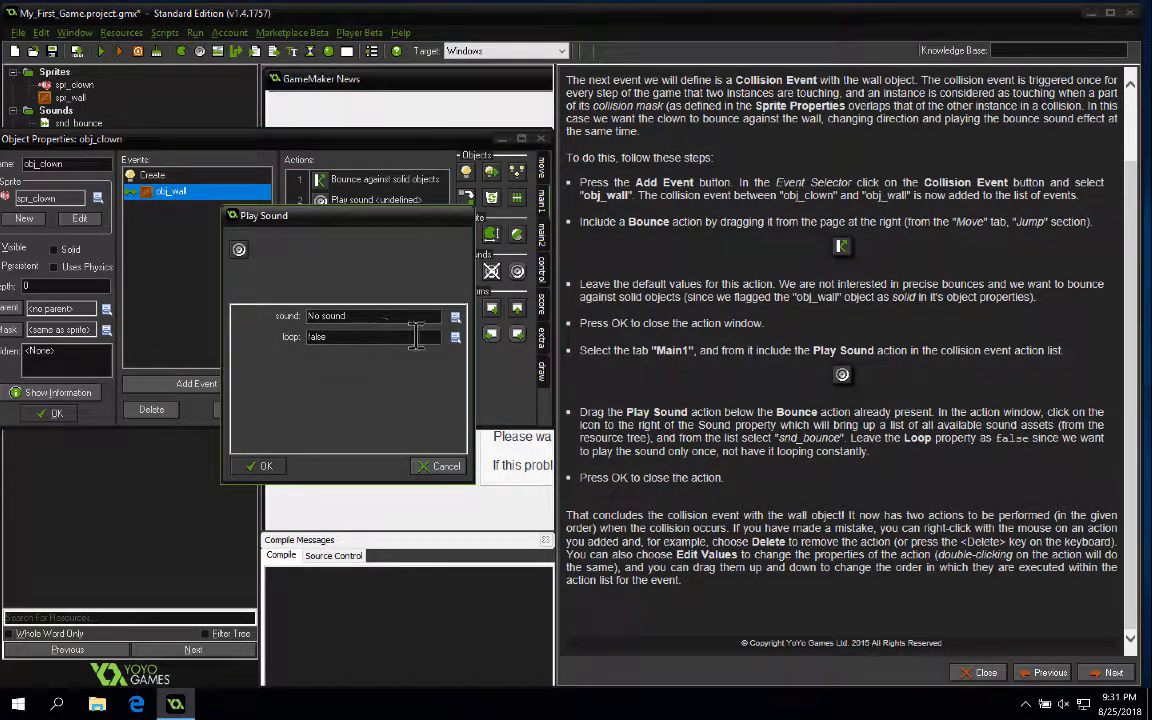
pyautogui.click(456, 317)
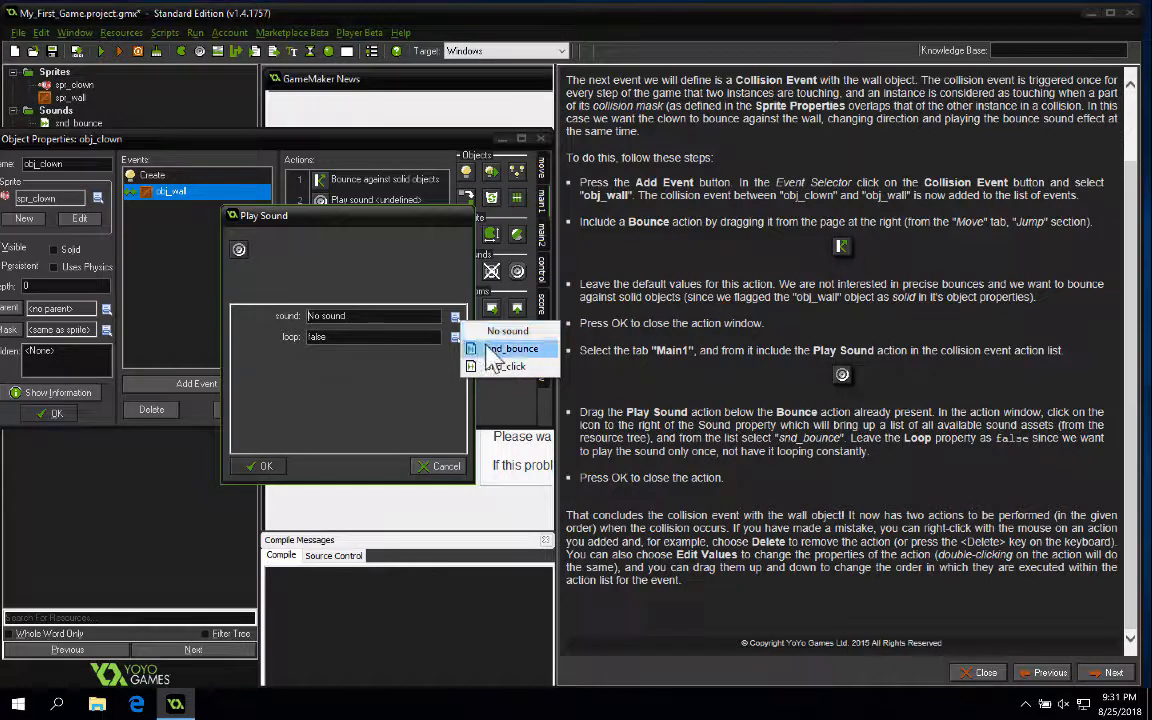
pyautogui.click(482, 349)
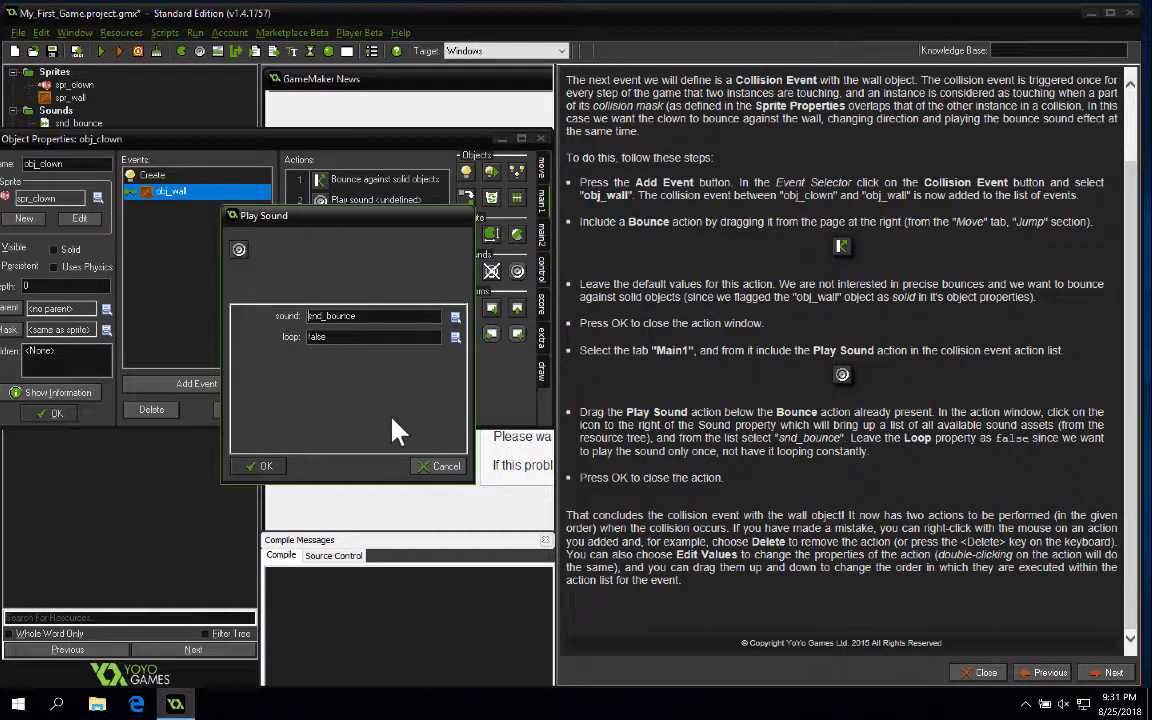
pyautogui.click(264, 468)
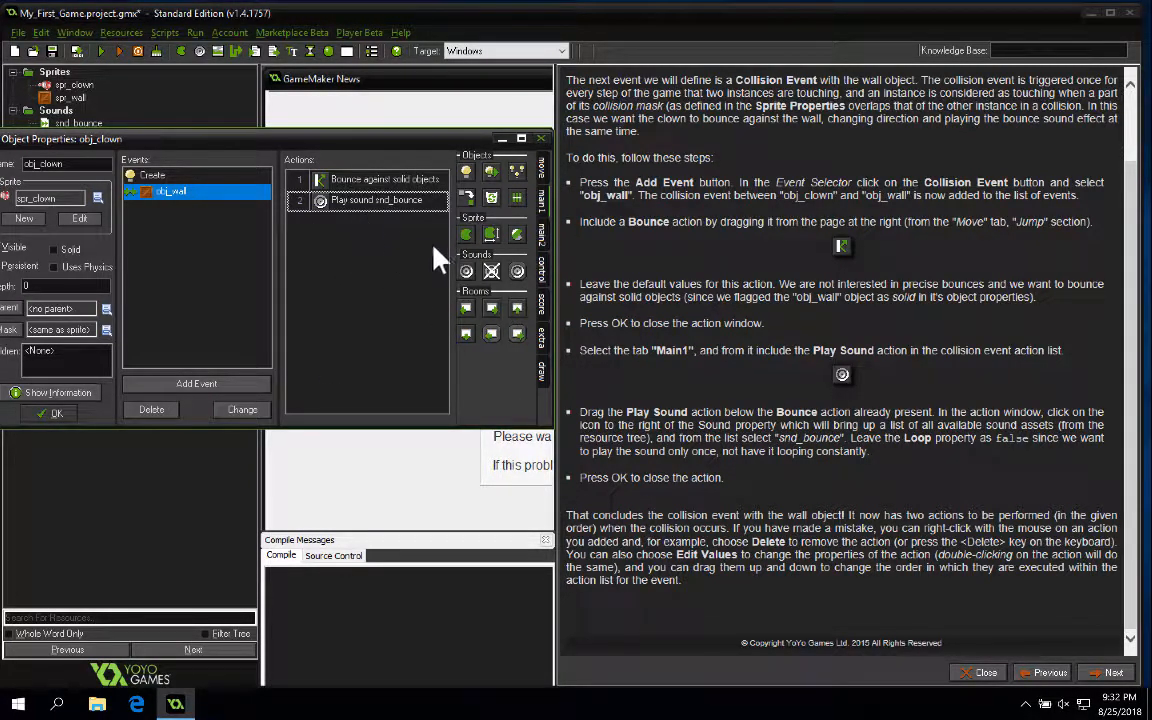
# Recheck the collision event's Bounce settings and confirm the obj_clown object properties.
pyautogui.click(373, 184)
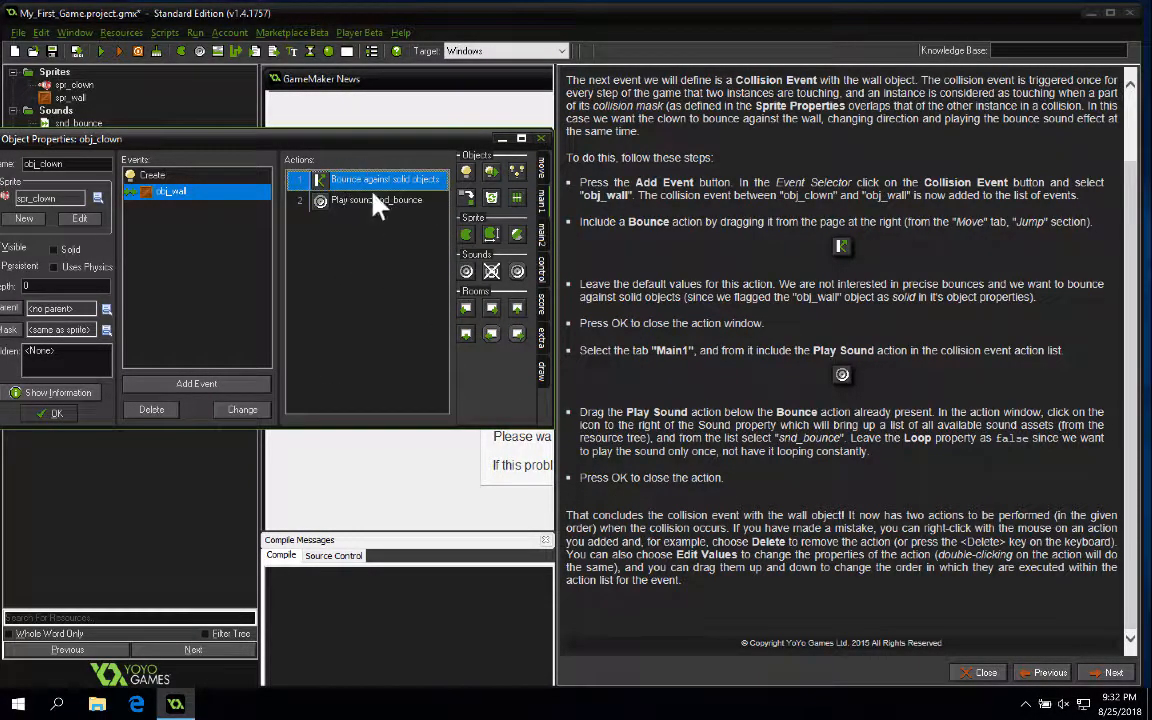
pyautogui.doubleClick(360, 180)
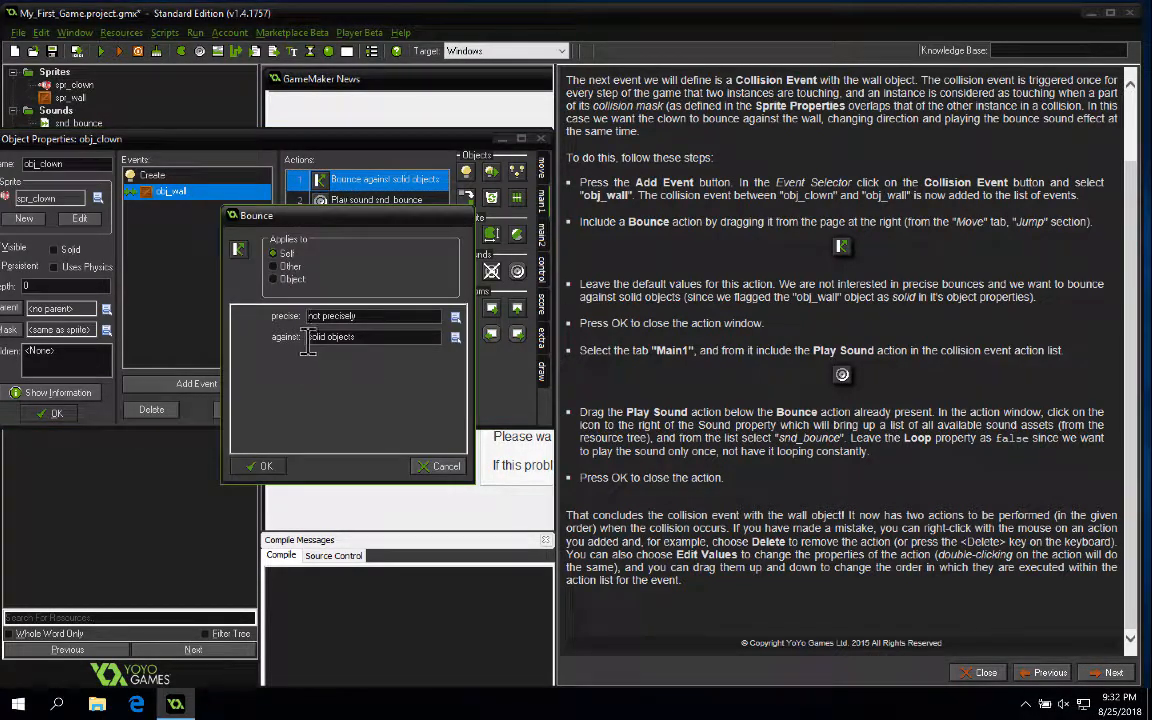
pyautogui.click(266, 467)
pyautogui.click(334, 200)
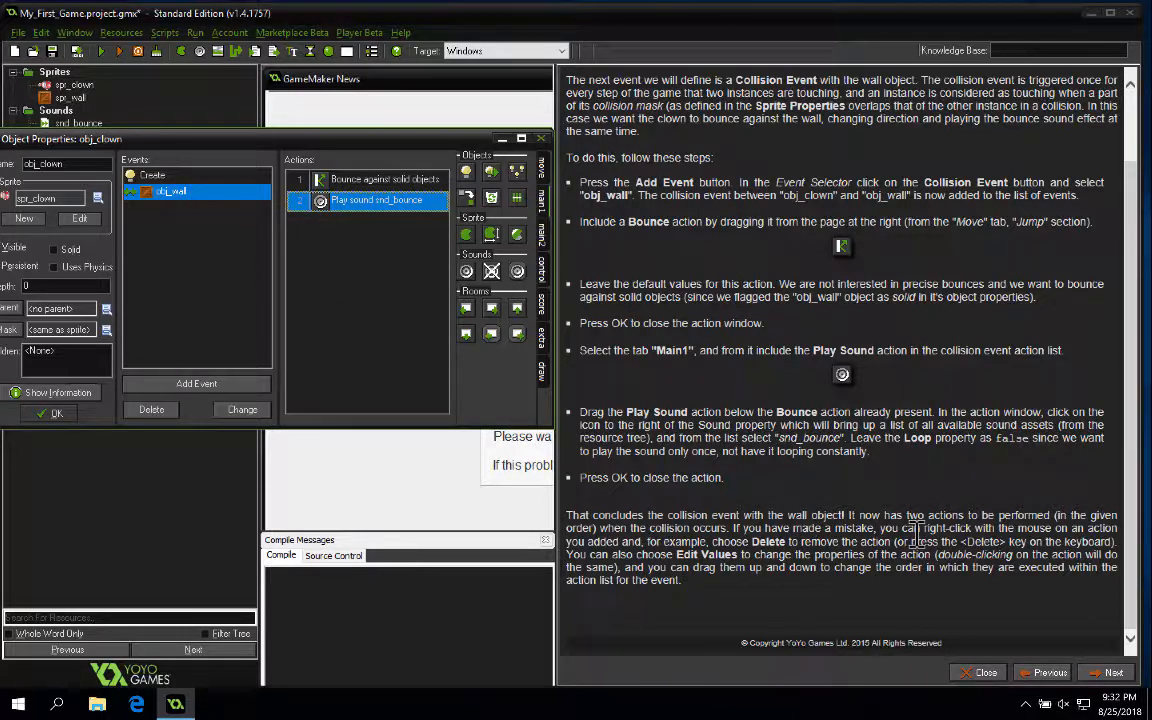
pyautogui.click(60, 412)
# Review the end of tutorial page 8 and continue to The Mouse Event instructions on page 9.
pyautogui.scroll(2, 898, 497)
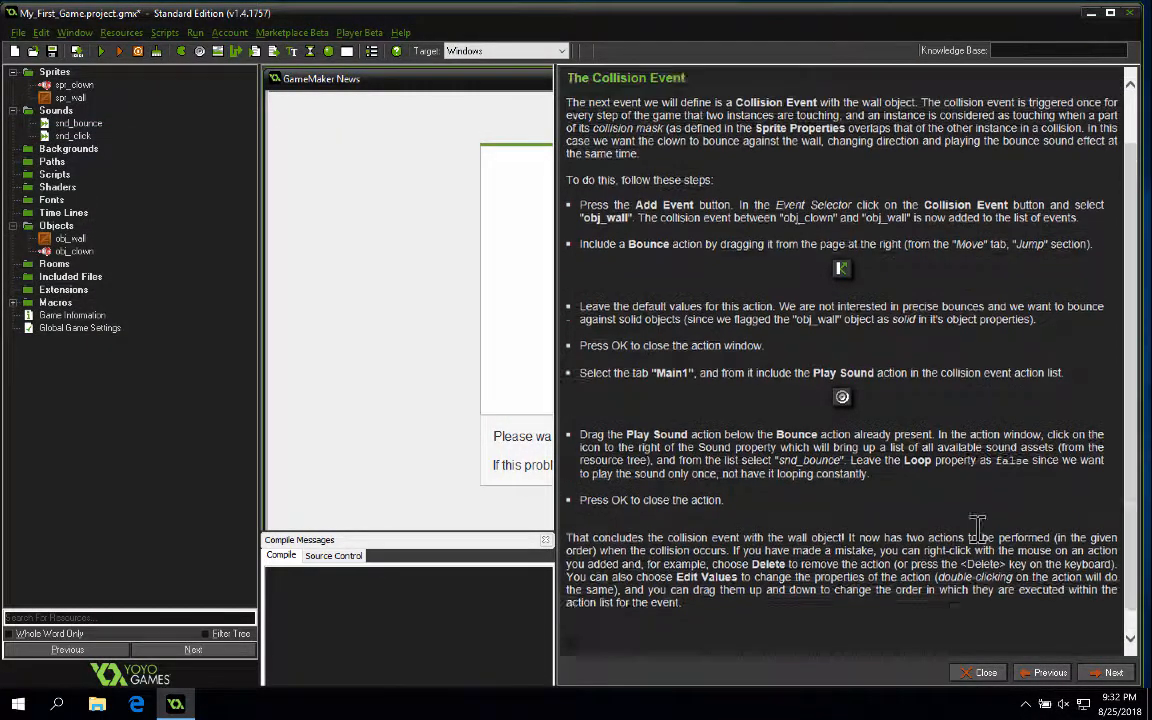
pyautogui.scroll(-2, 977, 533)
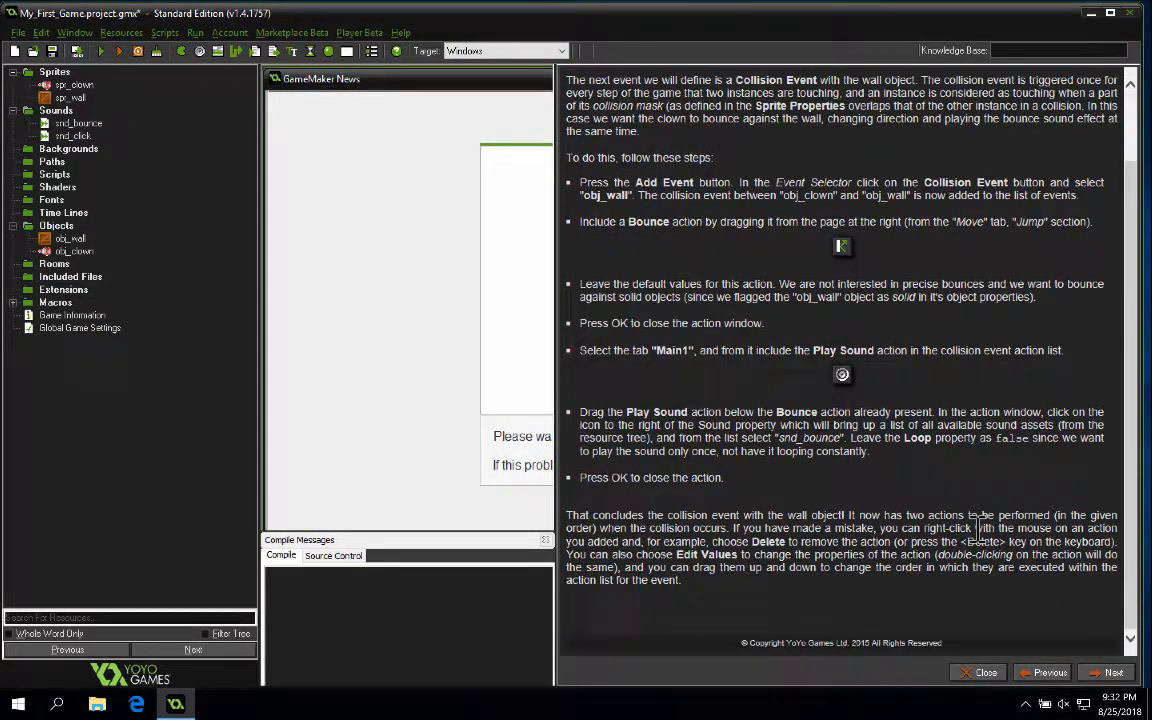
pyautogui.click(1108, 673)
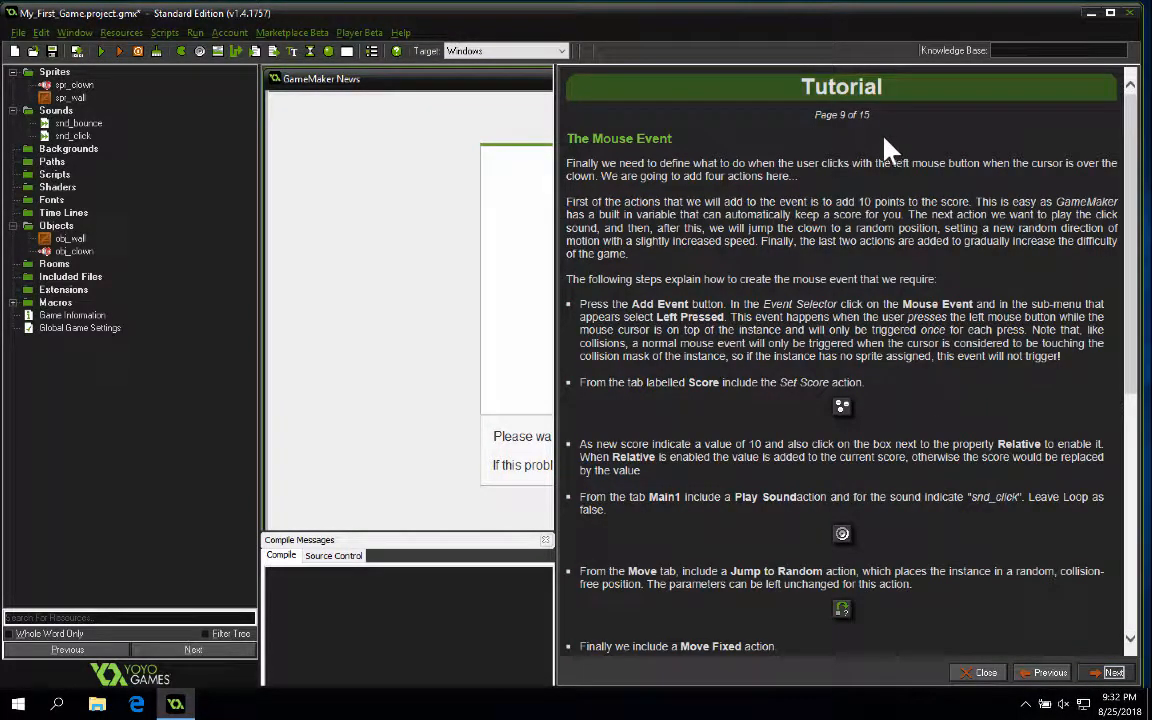
pyautogui.scroll(-1, 779, 227)
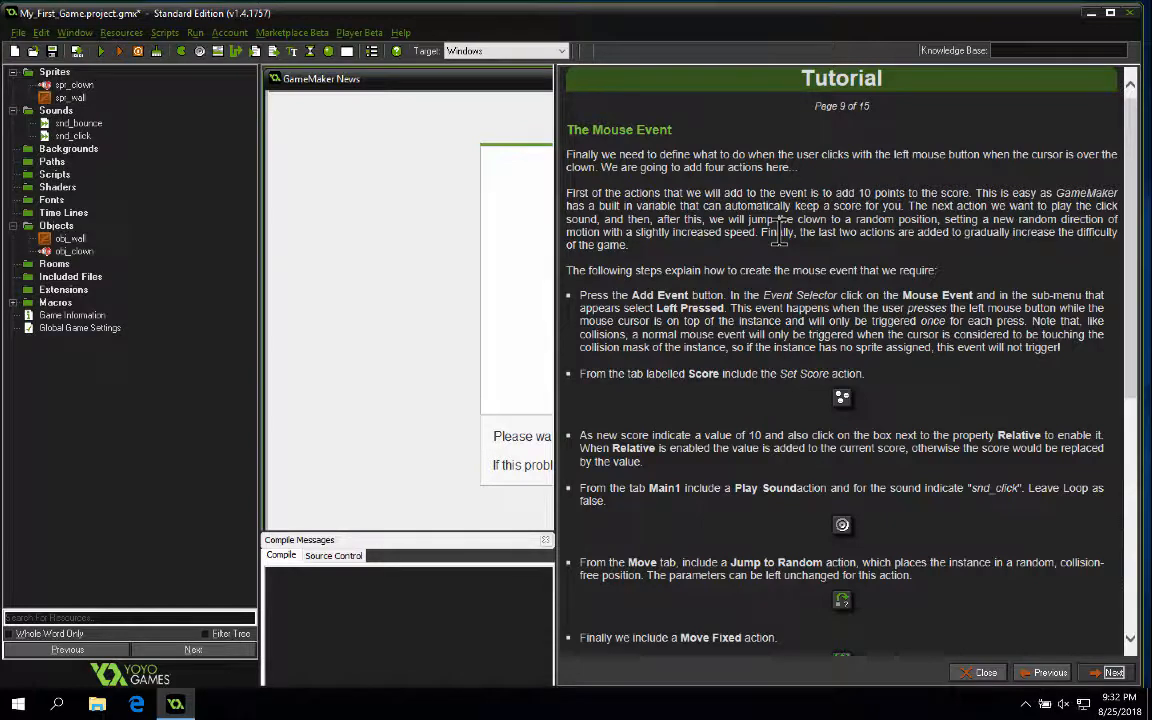
# Reopen the obj_clown object and add a Left Pressed mouse event.
pyautogui.doubleClick(75, 252)
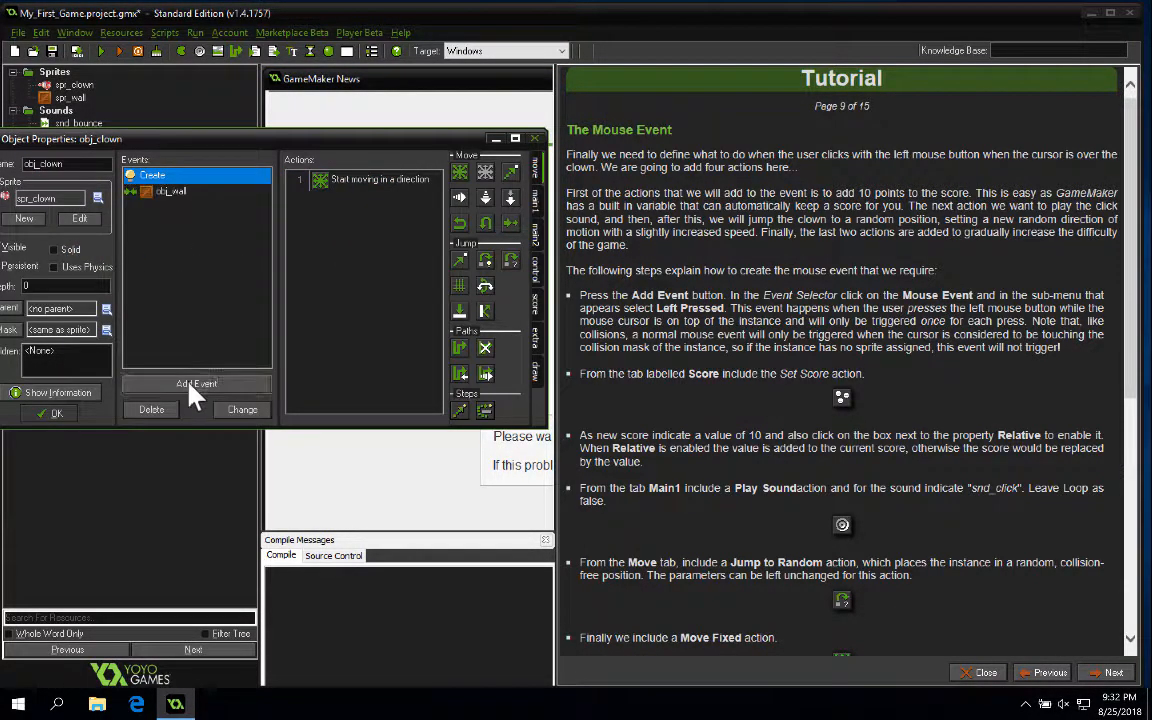
pyautogui.click(190, 386)
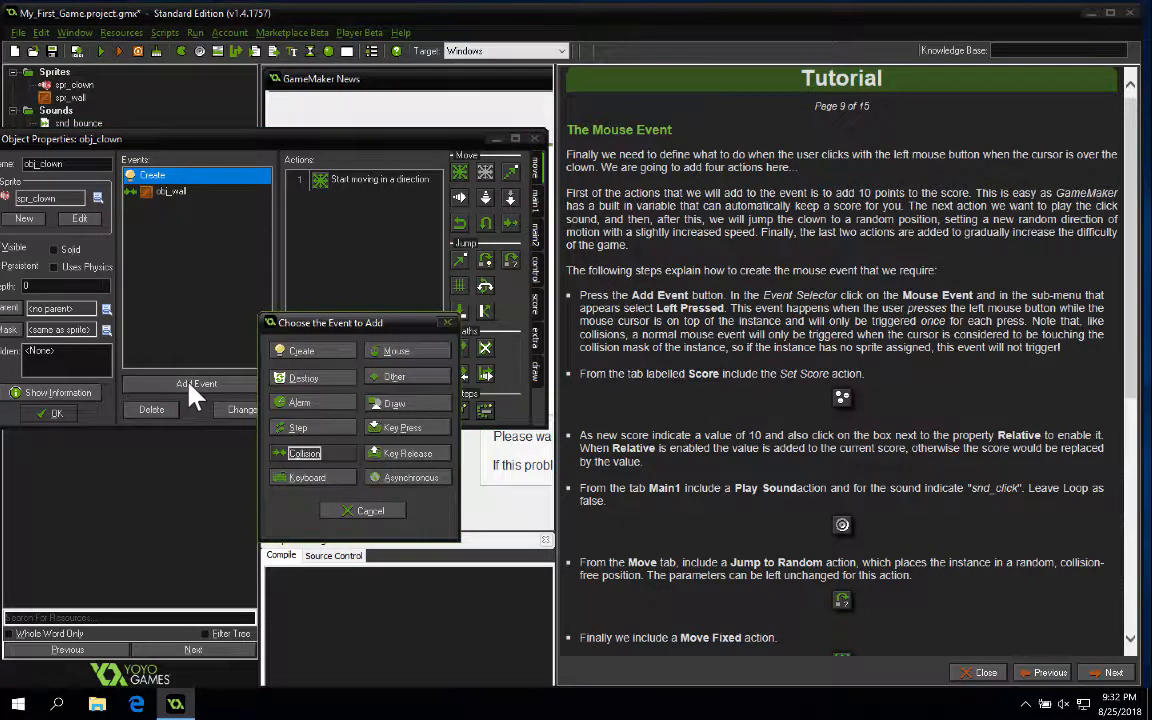
pyautogui.click(425, 356)
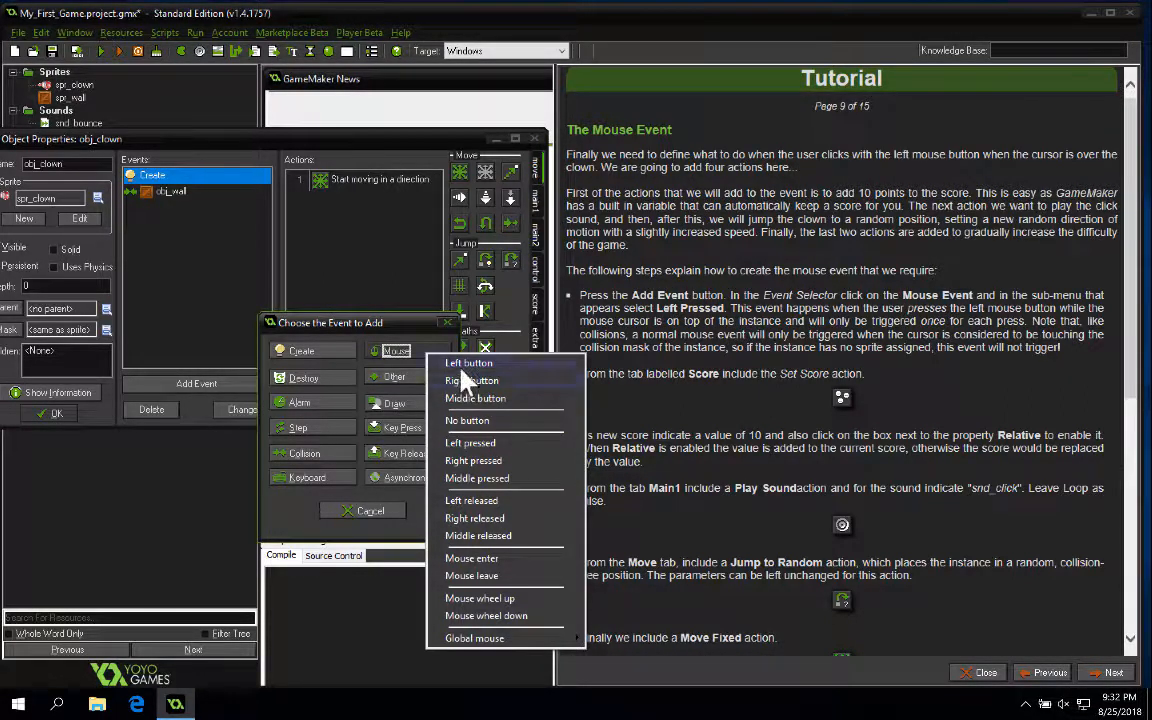
pyautogui.click(481, 444)
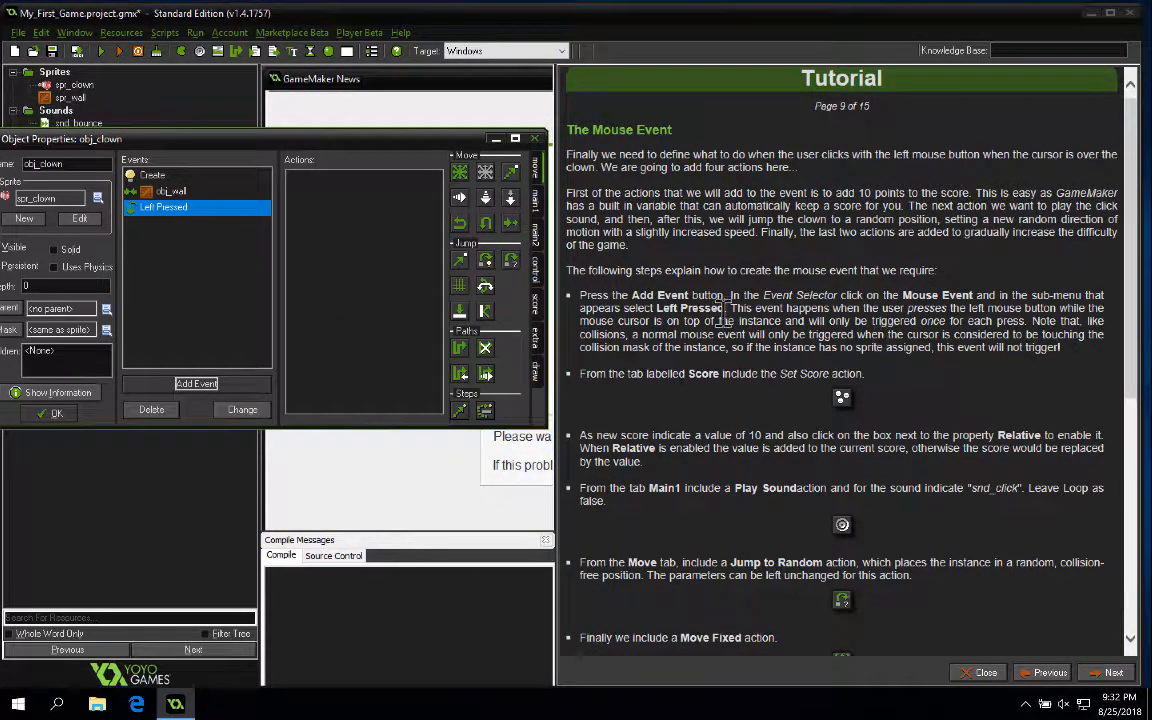
# Add a Set Score action to the Left Pressed event with a new score of 10 and Relative enabled.
pyautogui.click(536, 303)
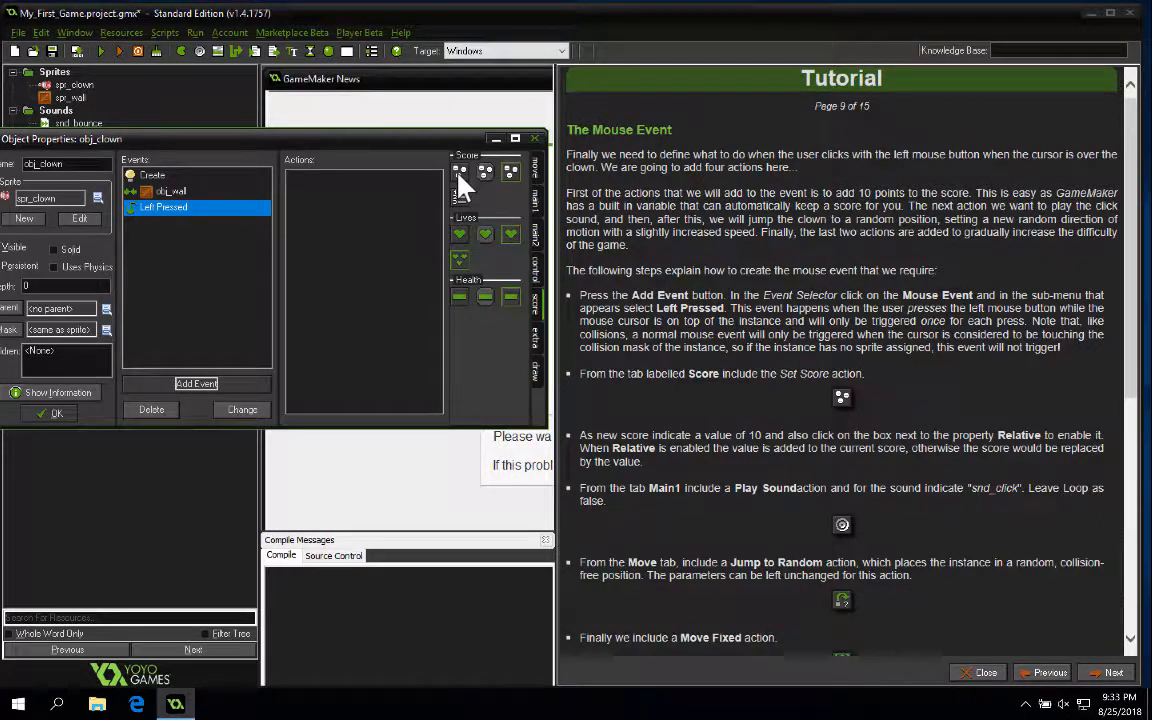
pyautogui.moveTo(460, 178); pyautogui.dragTo(396, 205)
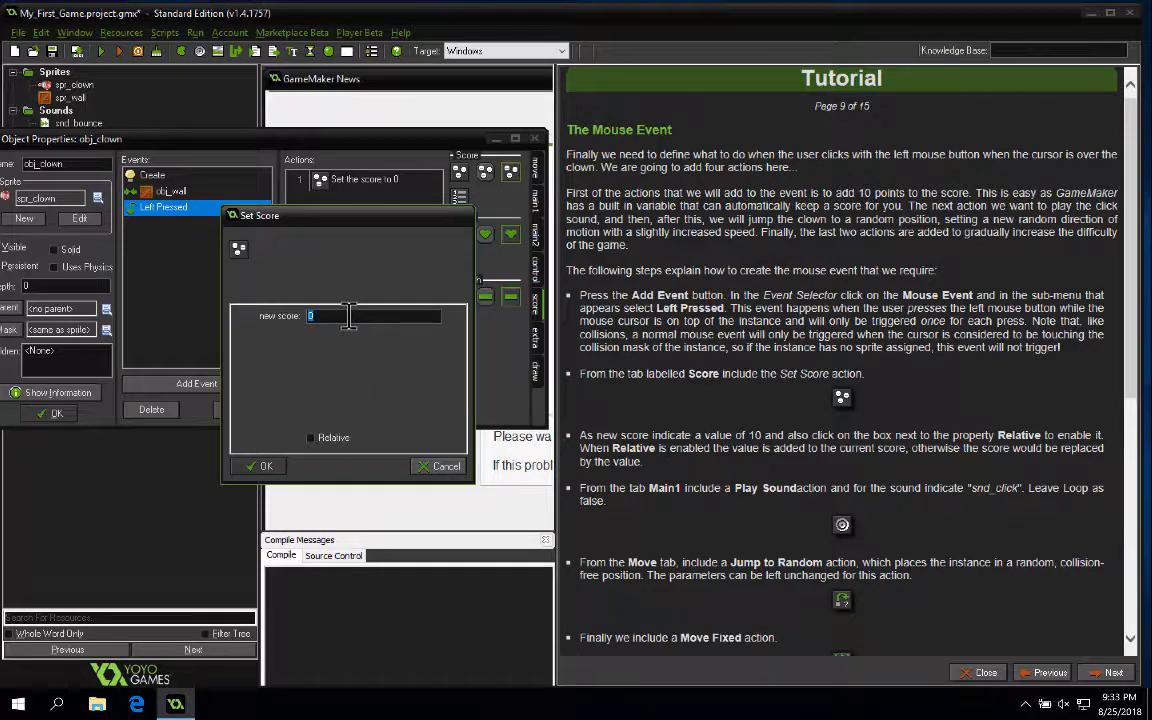
pyautogui.write('10')
pyautogui.click(311, 437)
pyautogui.click(265, 467)
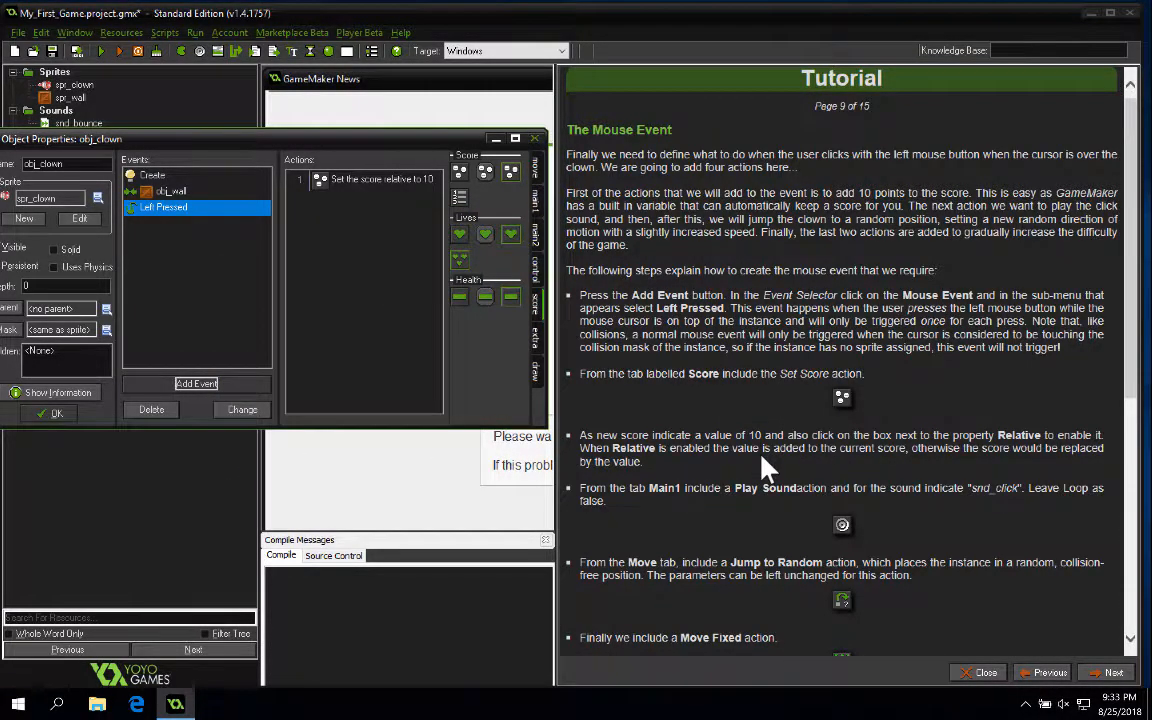
# Add a Play Sound action to the Left Pressed event using snd_click with loop false.
pyautogui.scroll(-1, 770, 468)
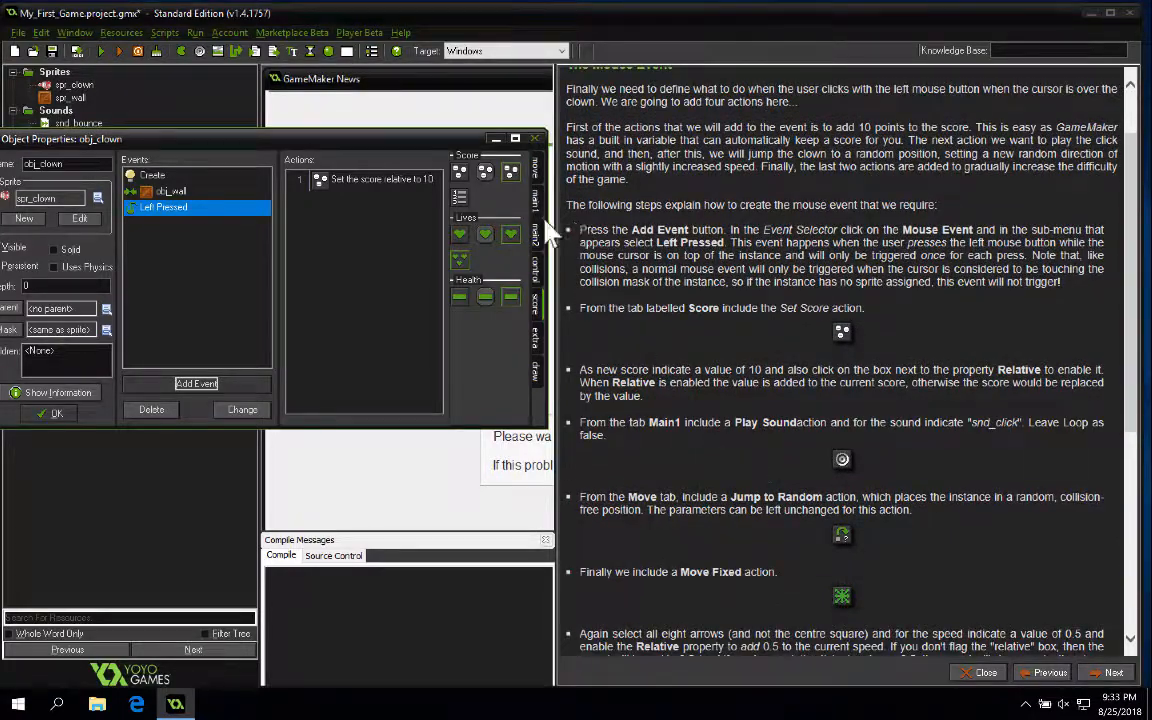
pyautogui.click(538, 202)
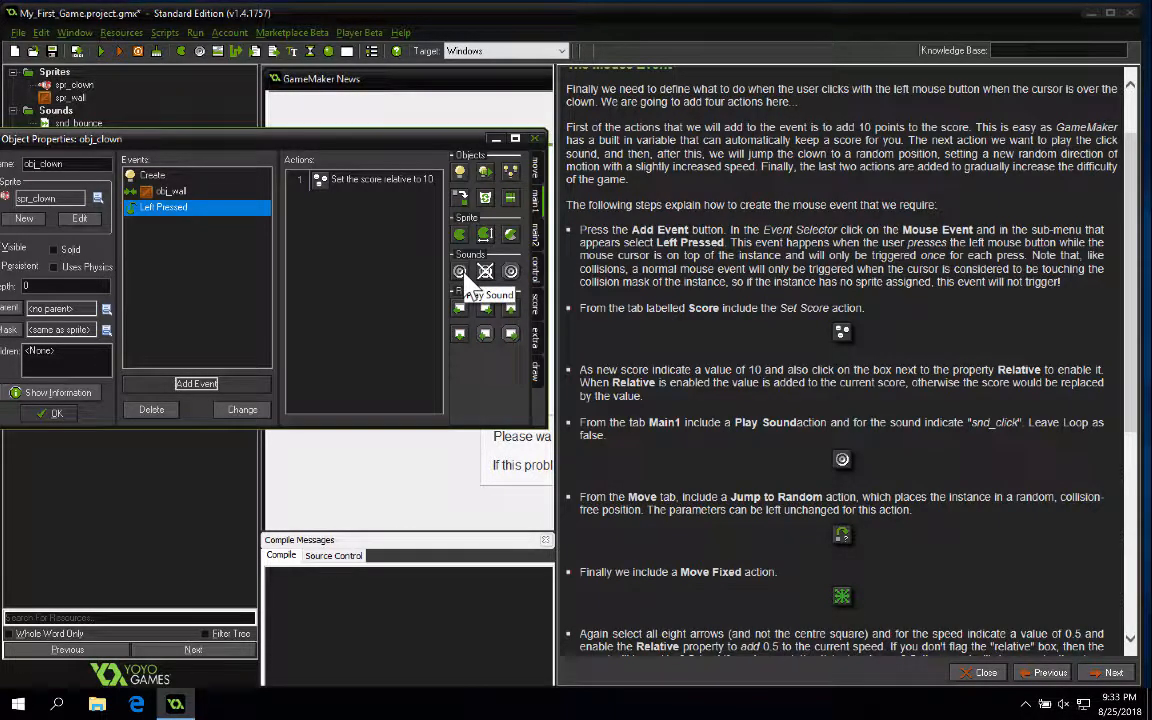
pyautogui.moveTo(463, 263); pyautogui.dragTo(380, 241)
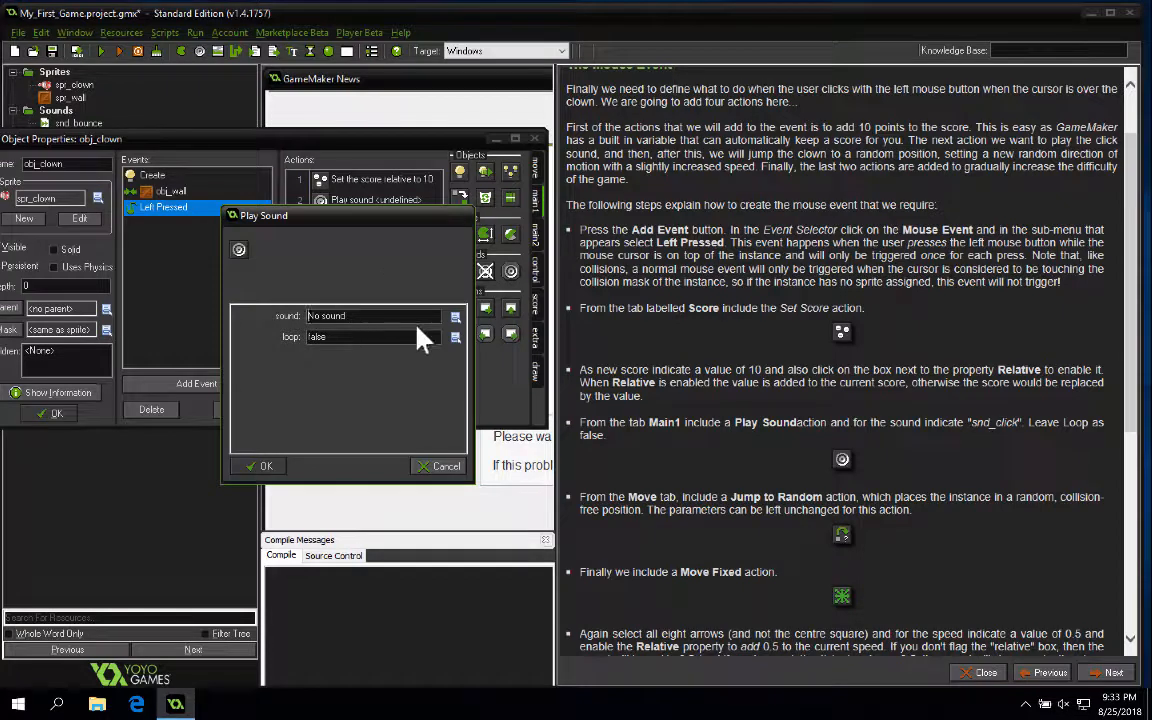
pyautogui.click(455, 316)
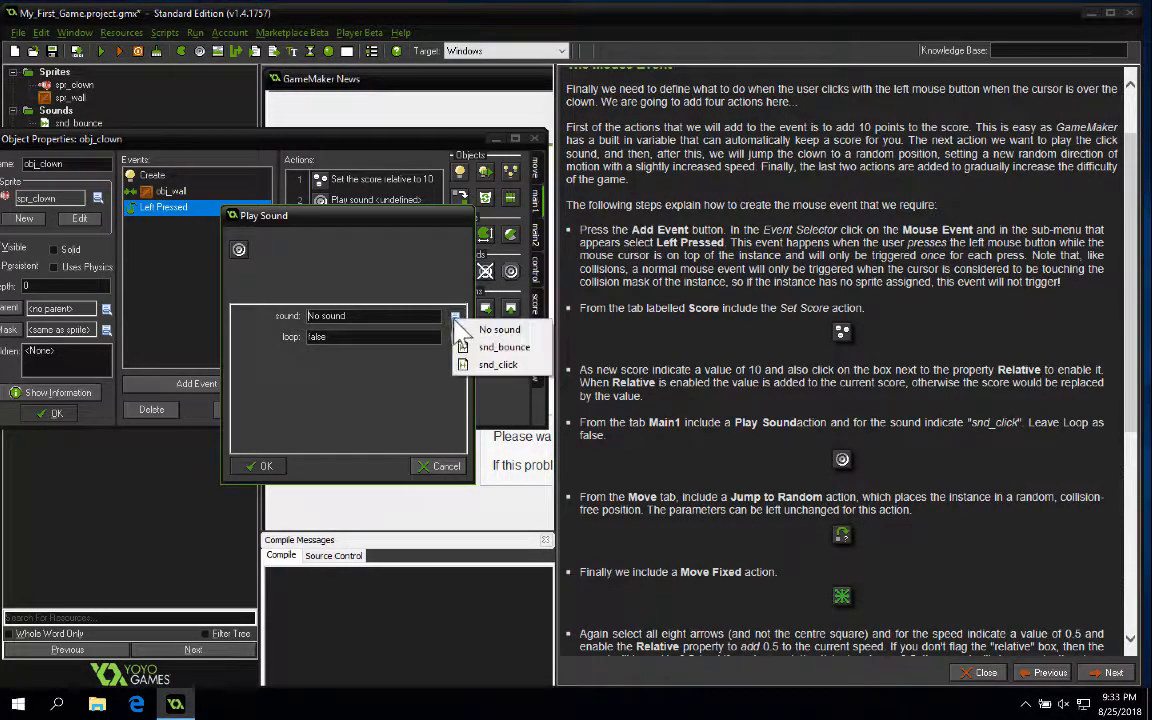
pyautogui.click(492, 366)
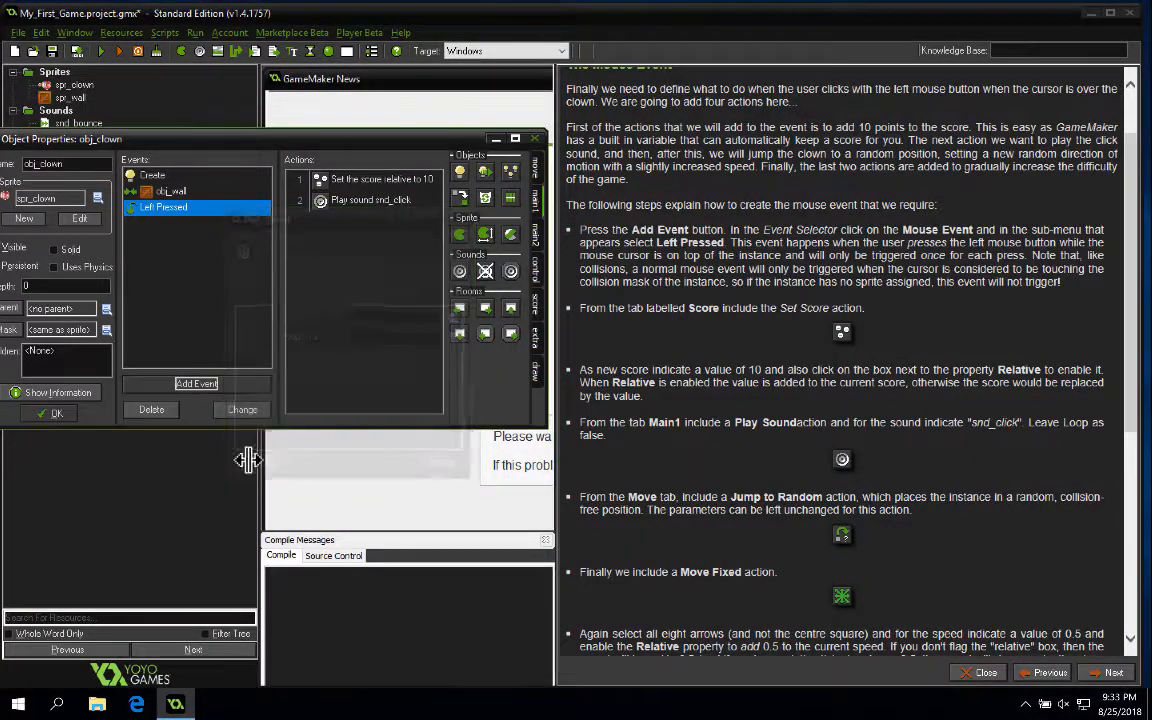
# Confirm the Play Sound action and add a Jump to Random action to the Left Pressed event with unchanged parameters.
pyautogui.click(262, 467)
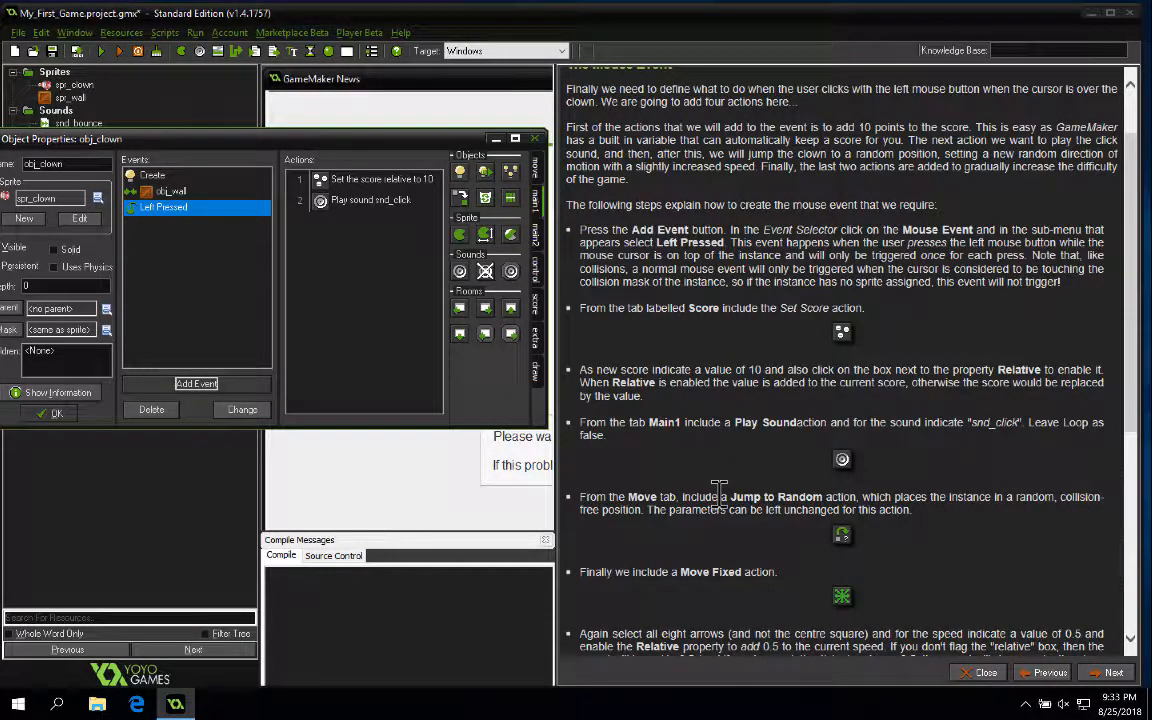
pyautogui.scroll(-1, 719, 490)
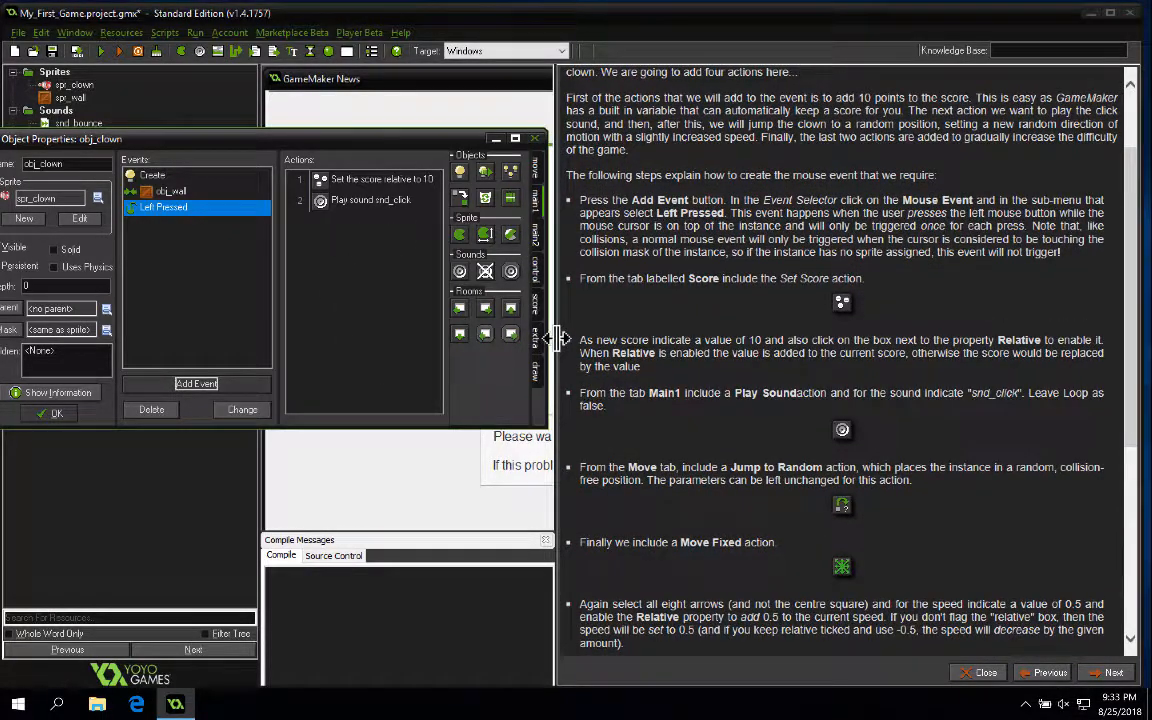
pyautogui.click(536, 176)
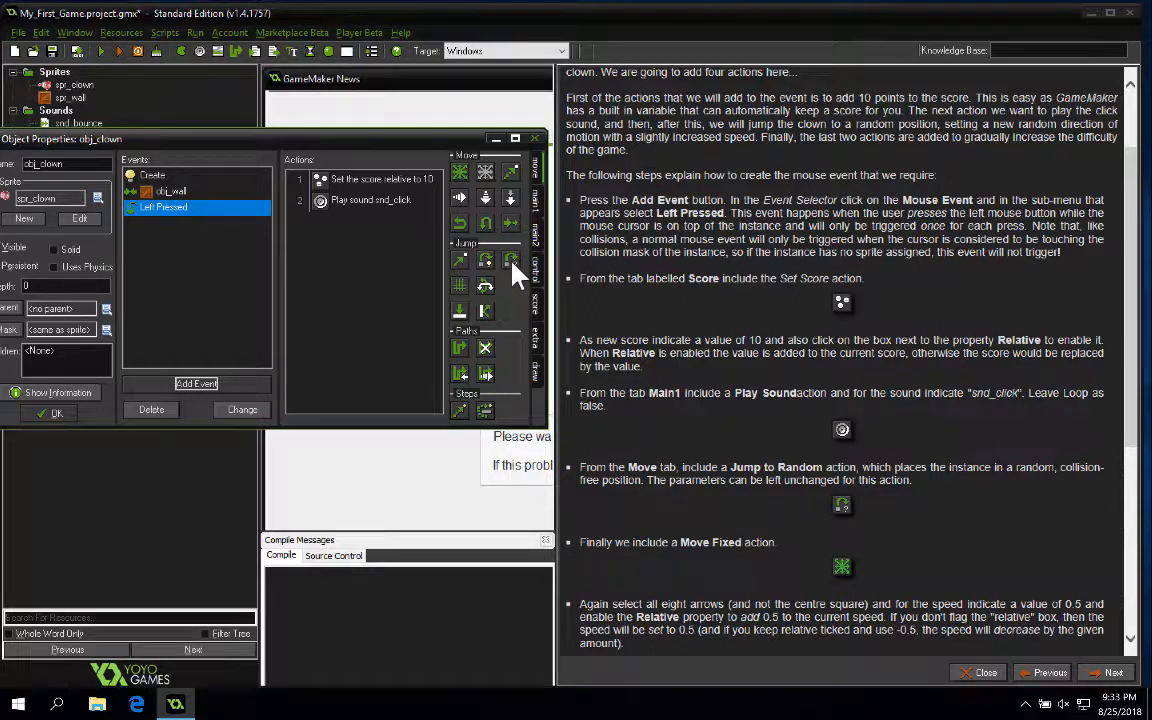
pyautogui.moveTo(511, 264); pyautogui.dragTo(336, 286)
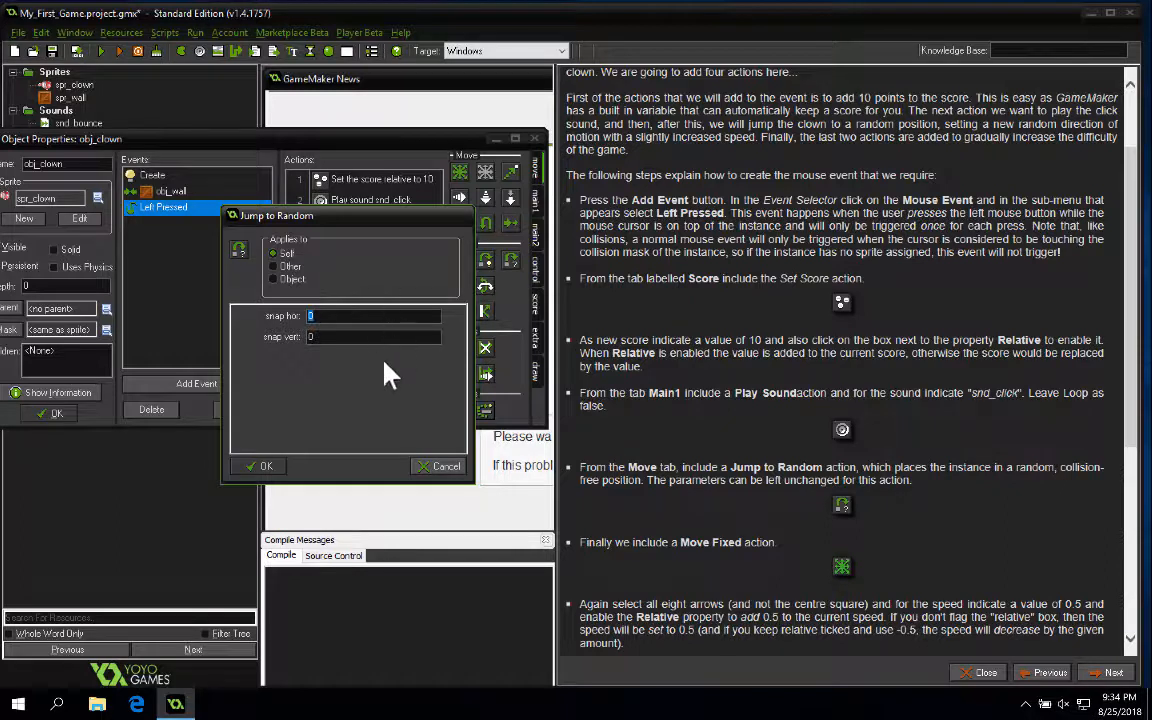
pyautogui.click(265, 467)
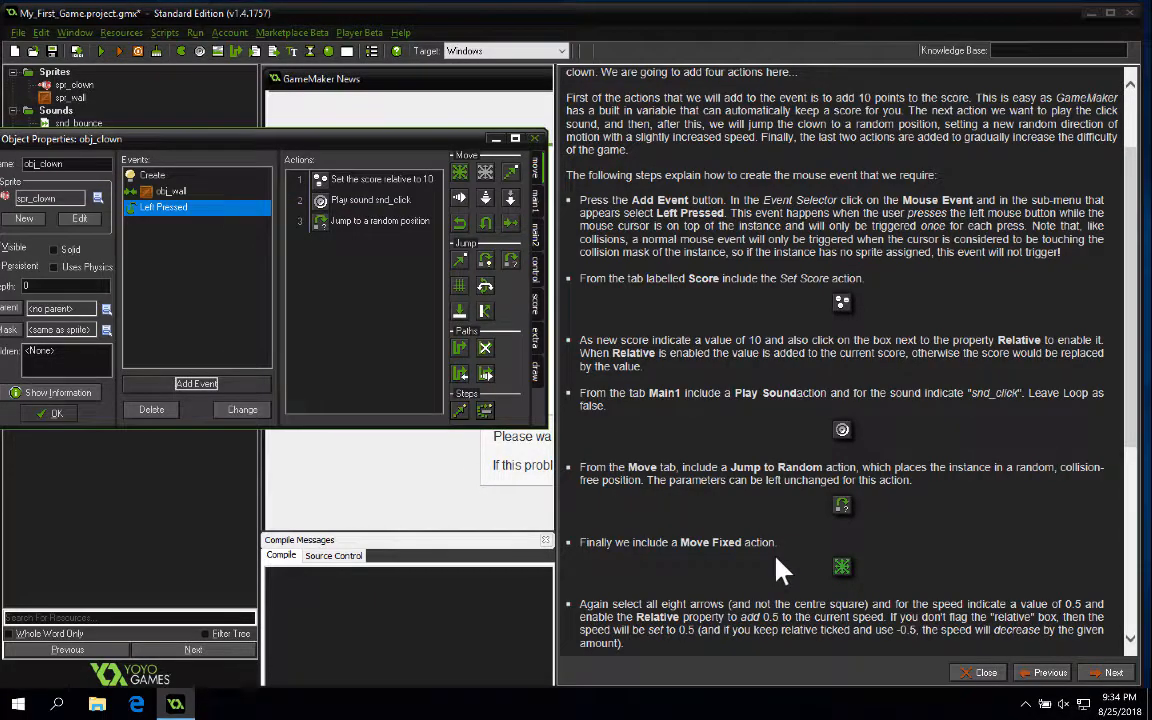
# Add a Move Fixed action to the Left Pressed event and select all eight direction arrows, excluding the centre square.
pyautogui.scroll(-2, 780, 570)
pyautogui.scroll(-1, 780, 570)
pyautogui.scroll(-1, 779, 568)
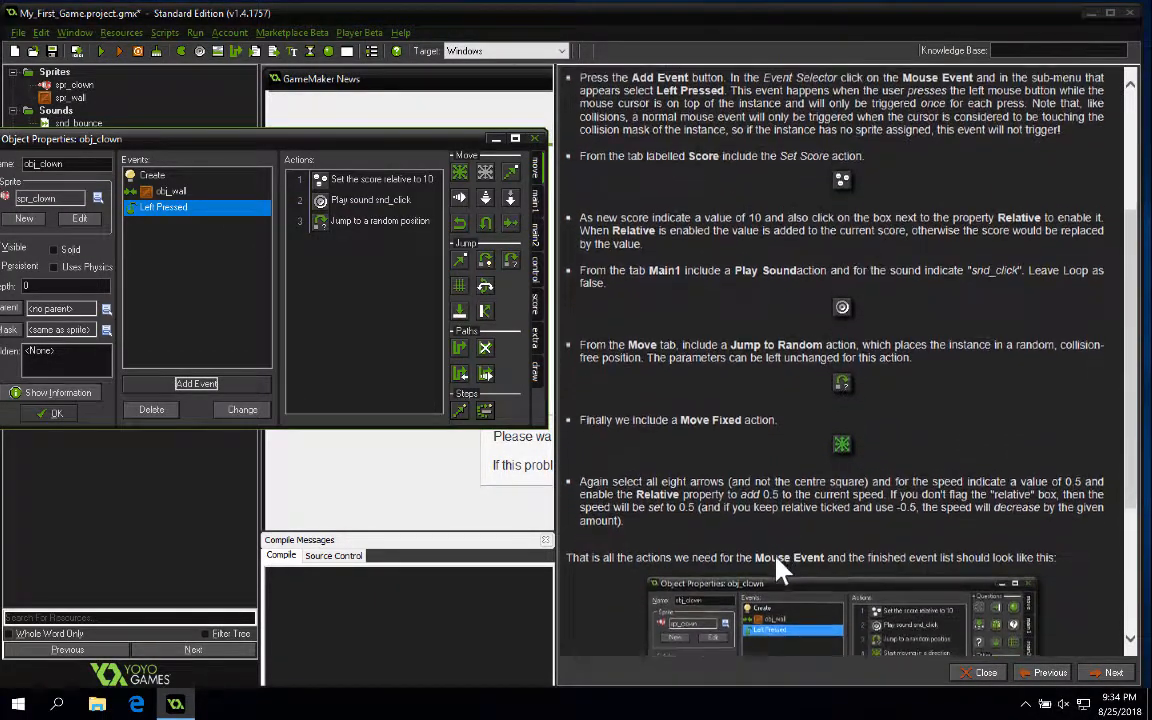
pyautogui.moveTo(462, 174); pyautogui.dragTo(390, 275)
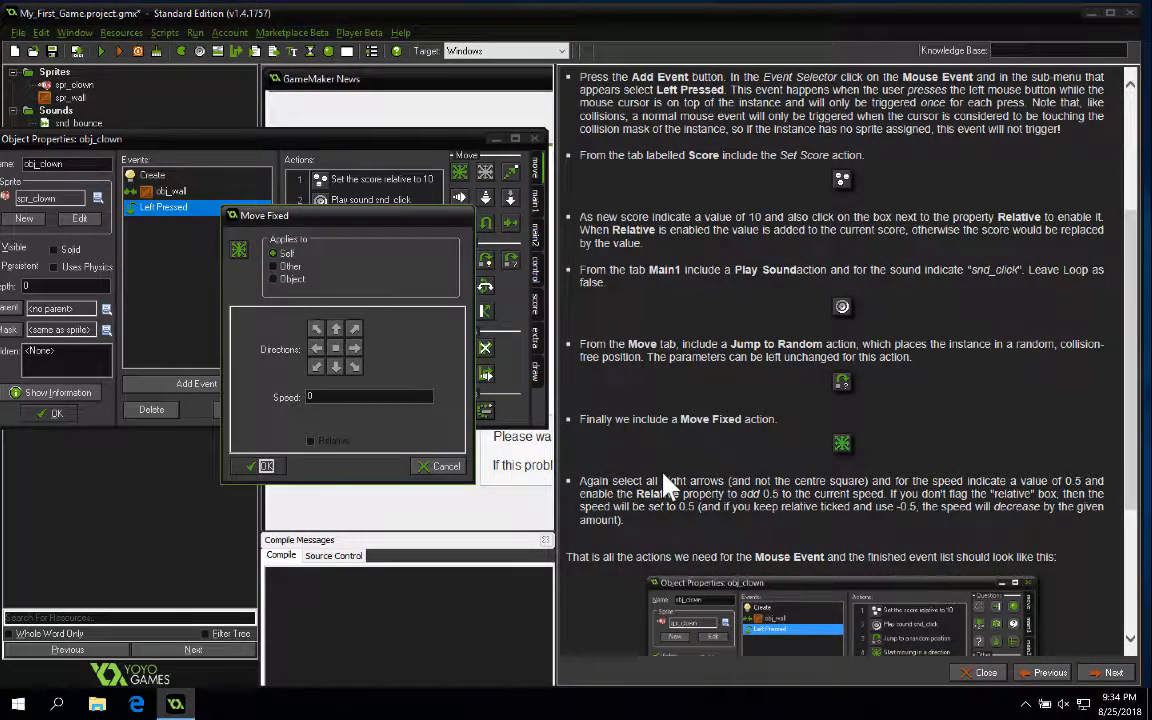
pyautogui.click(316, 330)
pyautogui.click(316, 366)
pyautogui.click(316, 348)
pyautogui.click(355, 366)
pyautogui.click(335, 367)
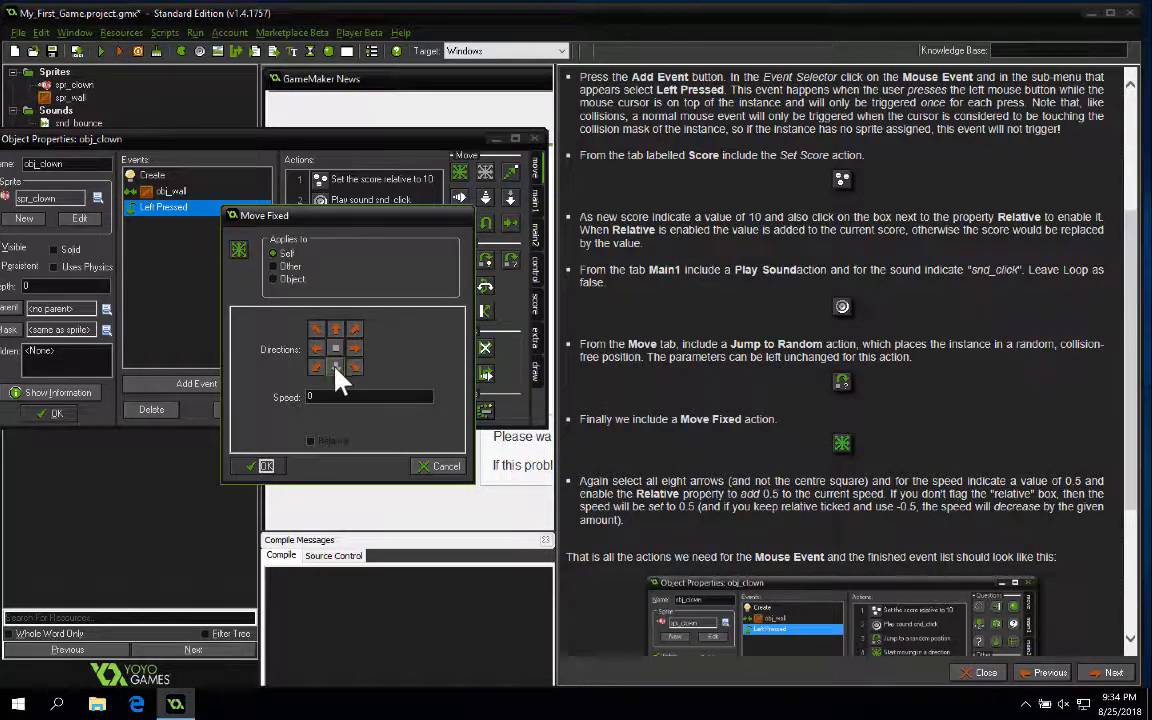
# Set the Move Fixed speed to 0.5 with Relative enabled and confirm the action.
pyautogui.click(335, 397)
pyautogui.write('.5')
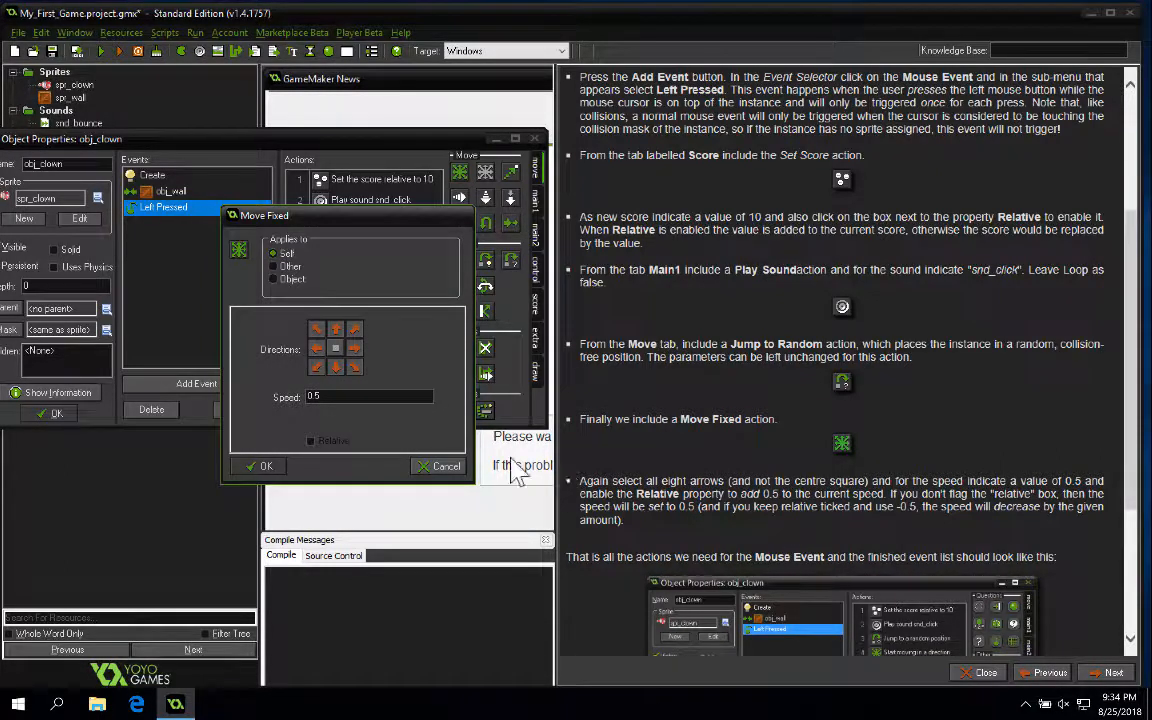
pyautogui.click(312, 440)
pyautogui.click(260, 467)
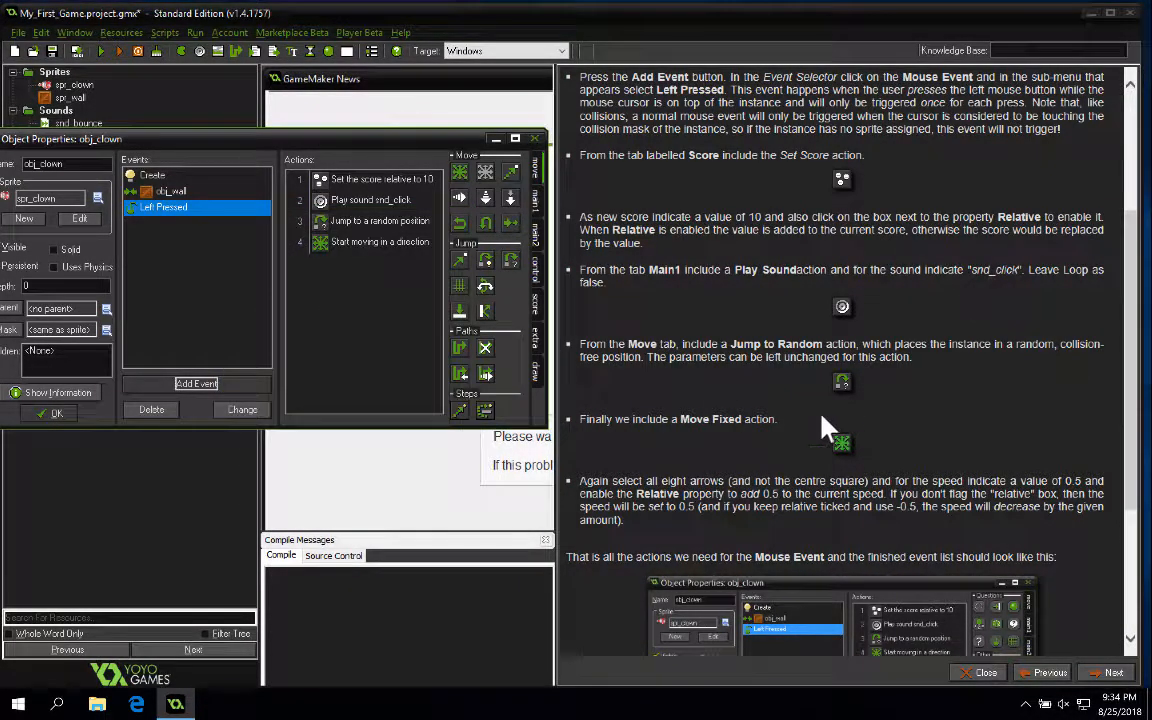
# Compare the finished event list with the tutorial, accept the obj_clown properties and continue to tutorial page 10.
pyautogui.scroll(-5, 828, 442)
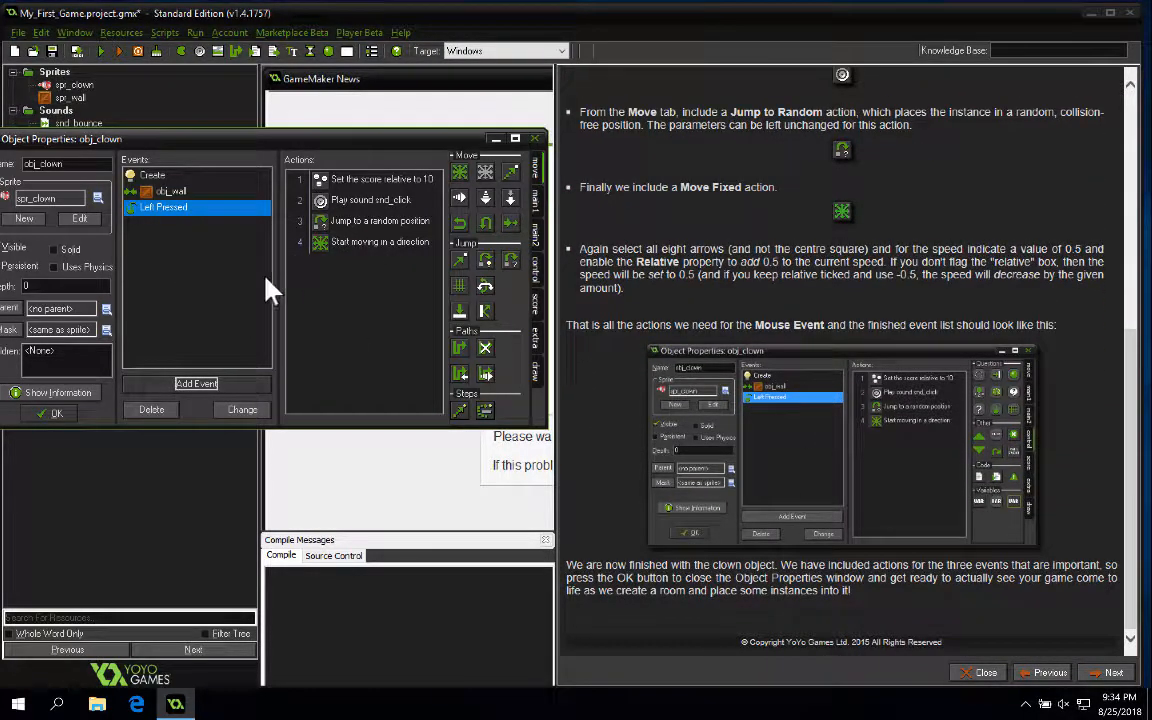
pyautogui.click(54, 415)
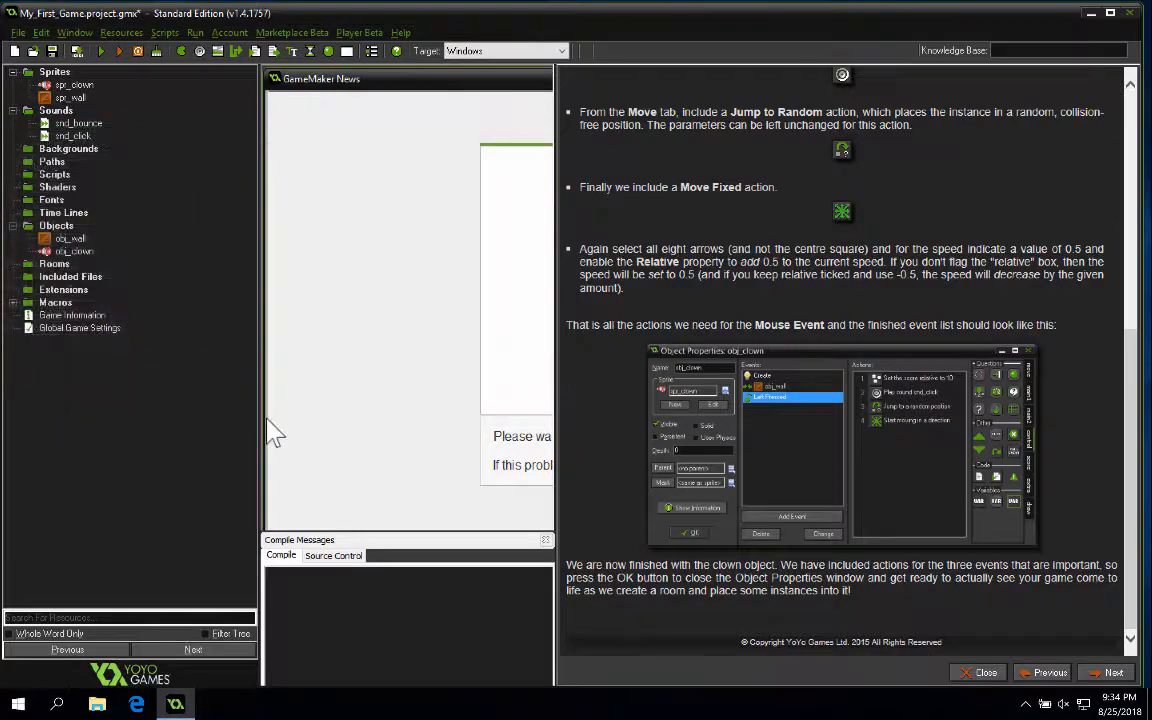
pyautogui.click(1108, 675)
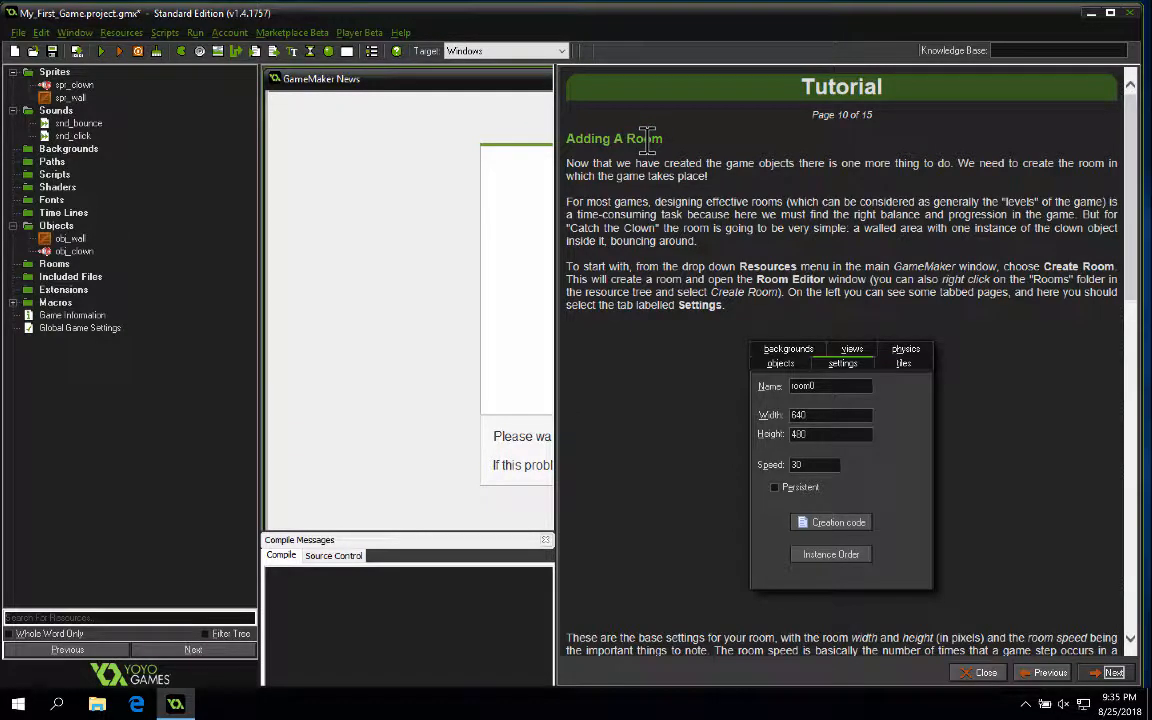
# Create a new room and move its editor aside to read the tutorial's room setup instructions.
pyautogui.rightClick(54, 264)
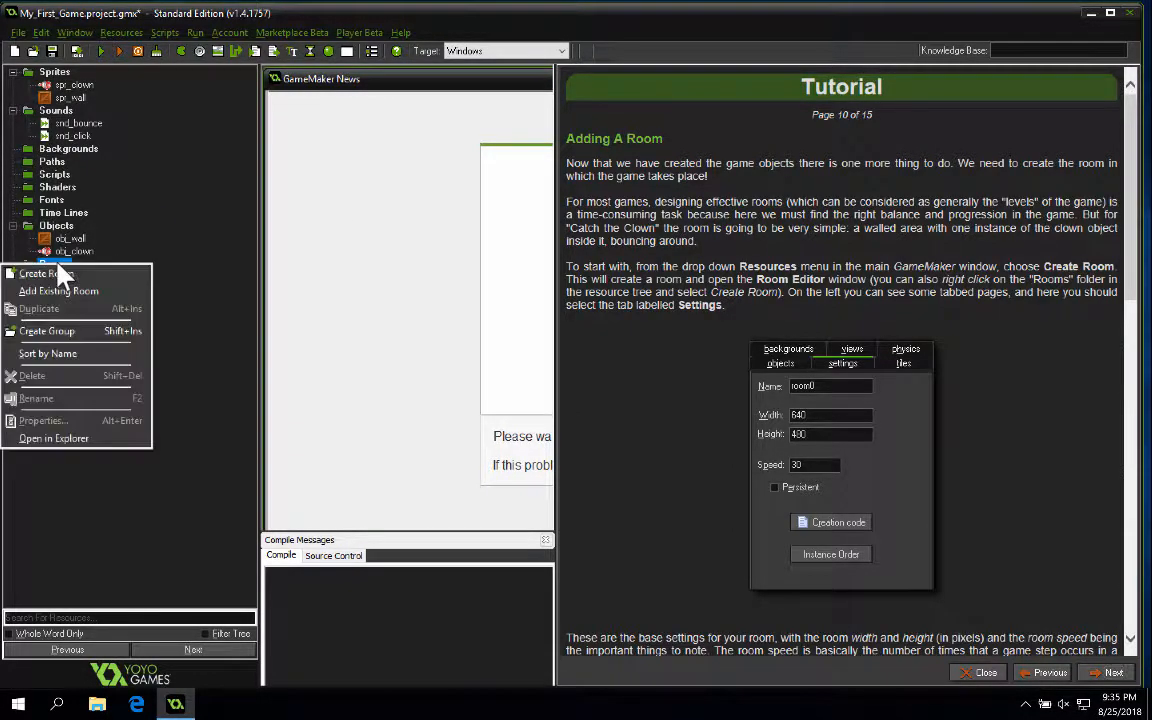
pyautogui.click(50, 274)
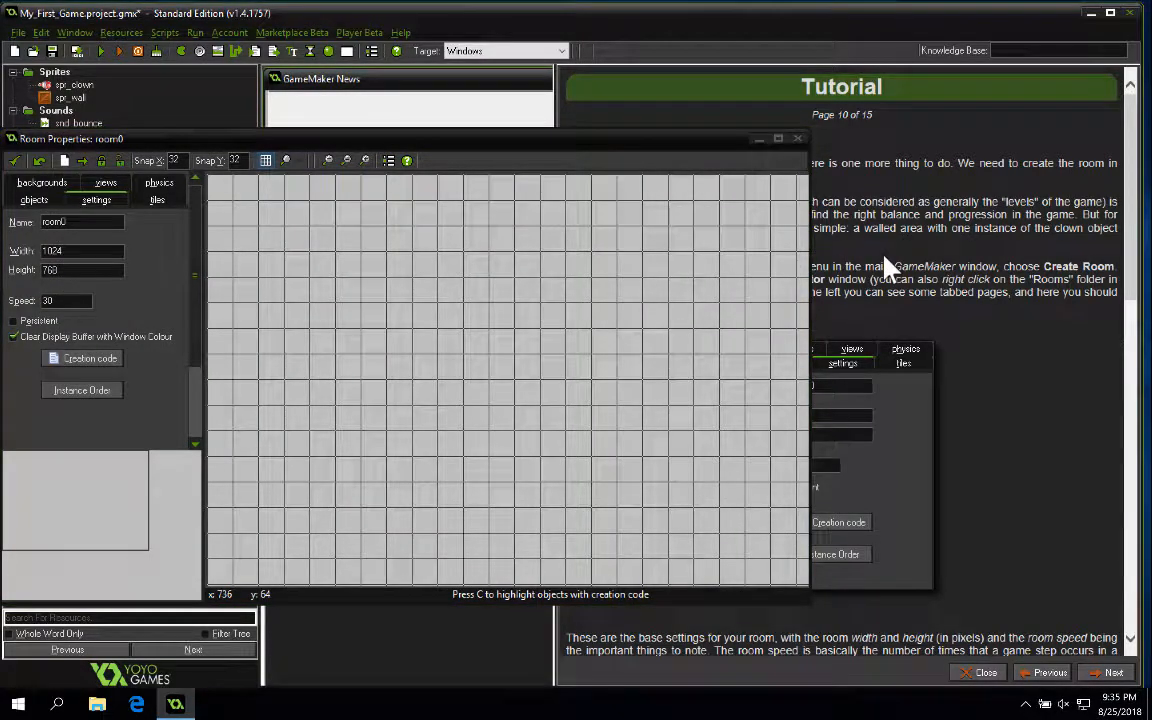
pyautogui.moveTo(695, 147); pyautogui.dragTo(764, 251)
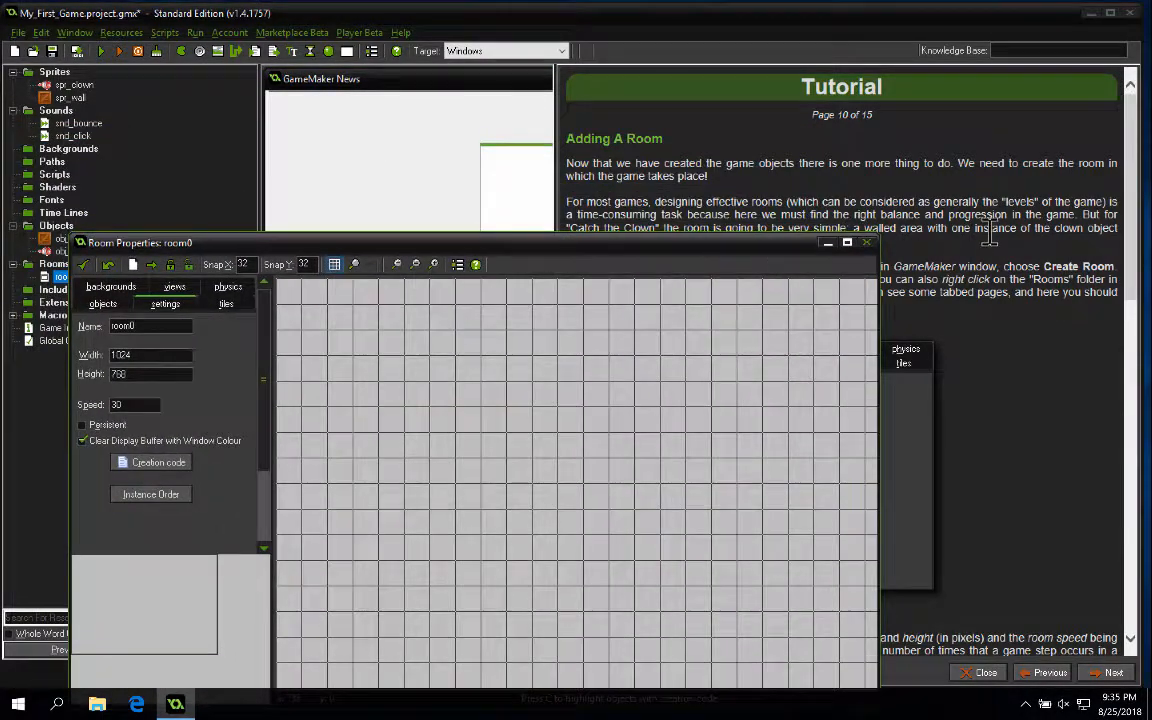
pyautogui.scroll(-3, 989, 233)
pyautogui.scroll(-5, 989, 233)
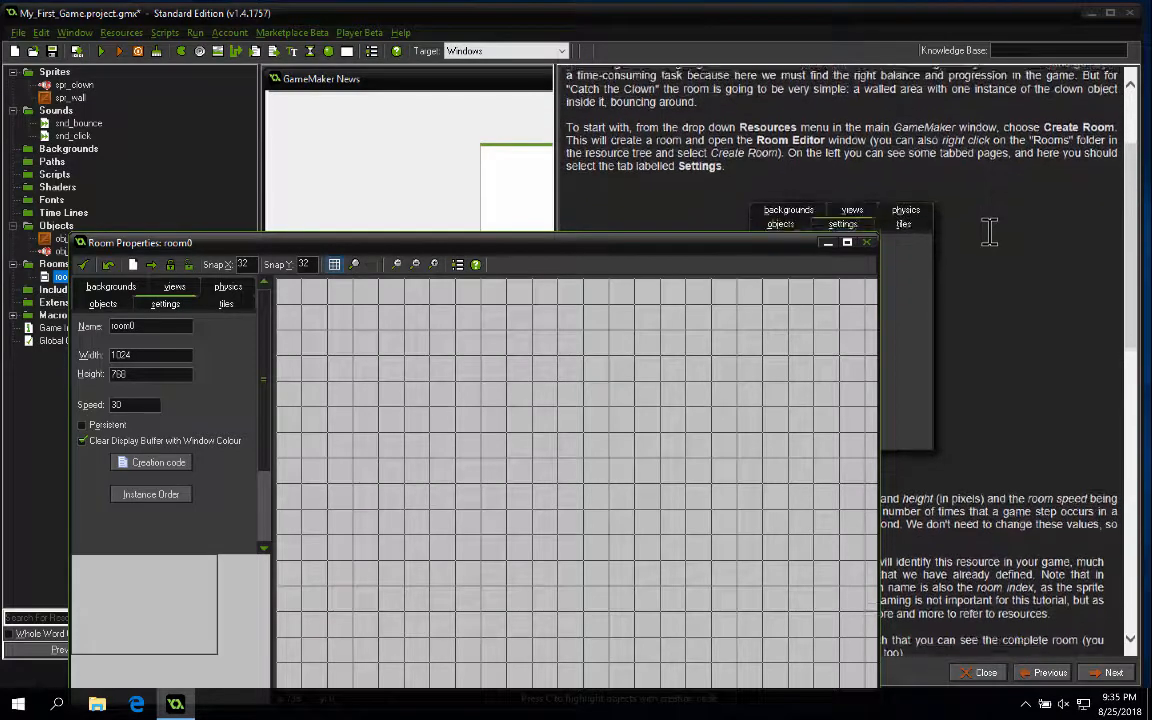
pyautogui.scroll(-3, 989, 232)
pyautogui.scroll(3, 989, 232)
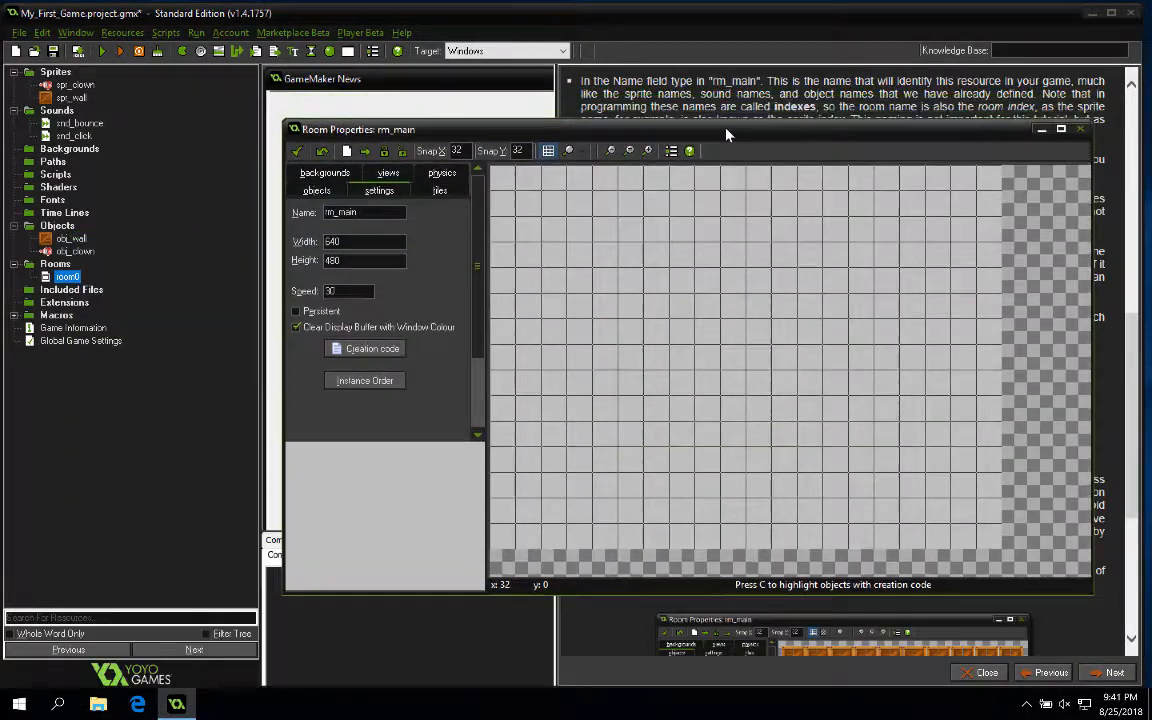
# Choose obj_clown as the object to add and place one instance near the centre of rm_main, at about X 288, Y 224.
pyautogui.moveTo(727, 134); pyautogui.dragTo(769, 225)
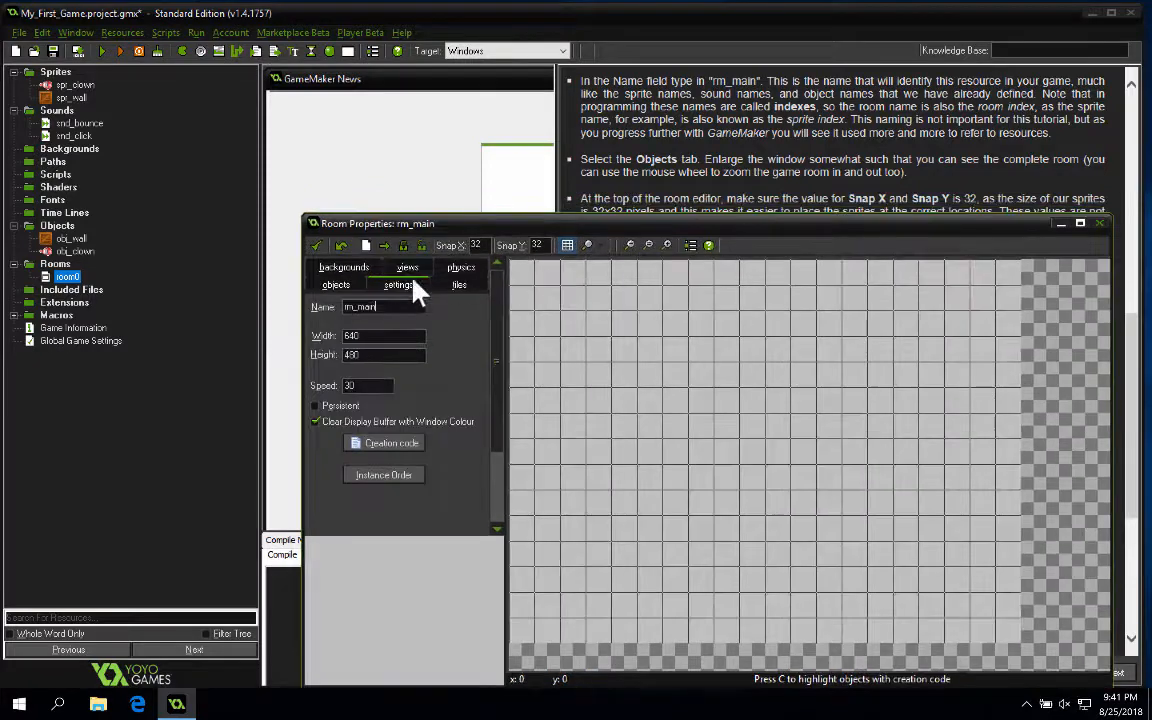
pyautogui.click(336, 285)
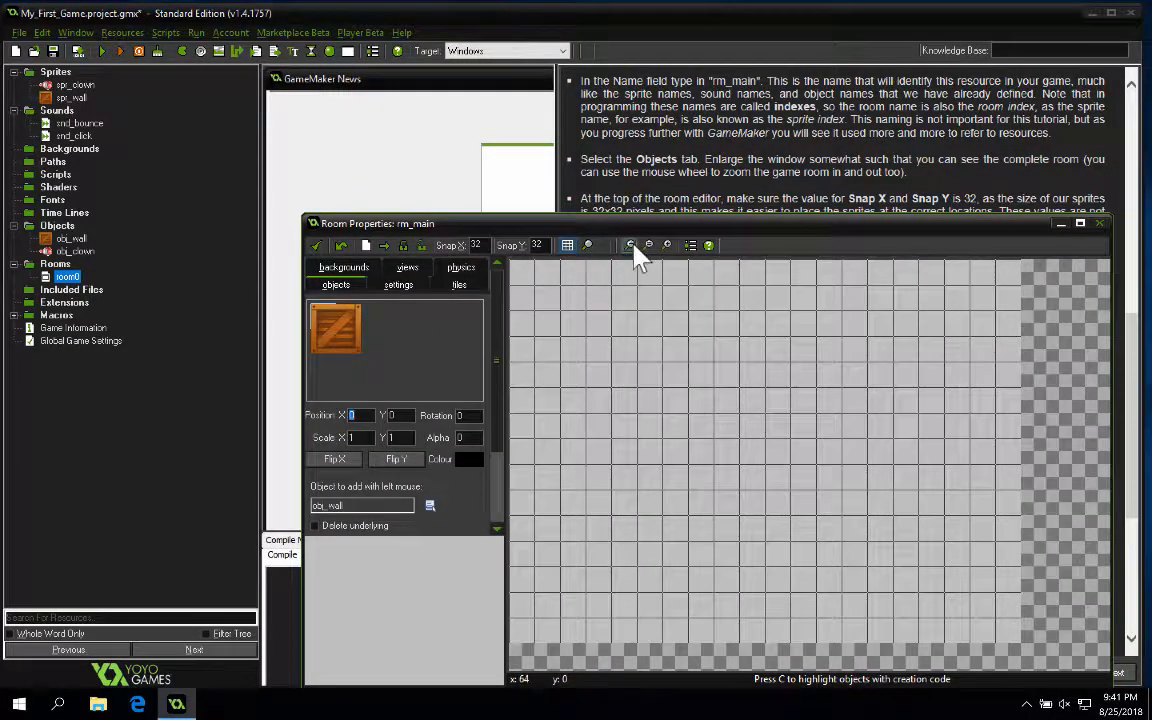
pyautogui.moveTo(614, 229); pyautogui.dragTo(671, 250)
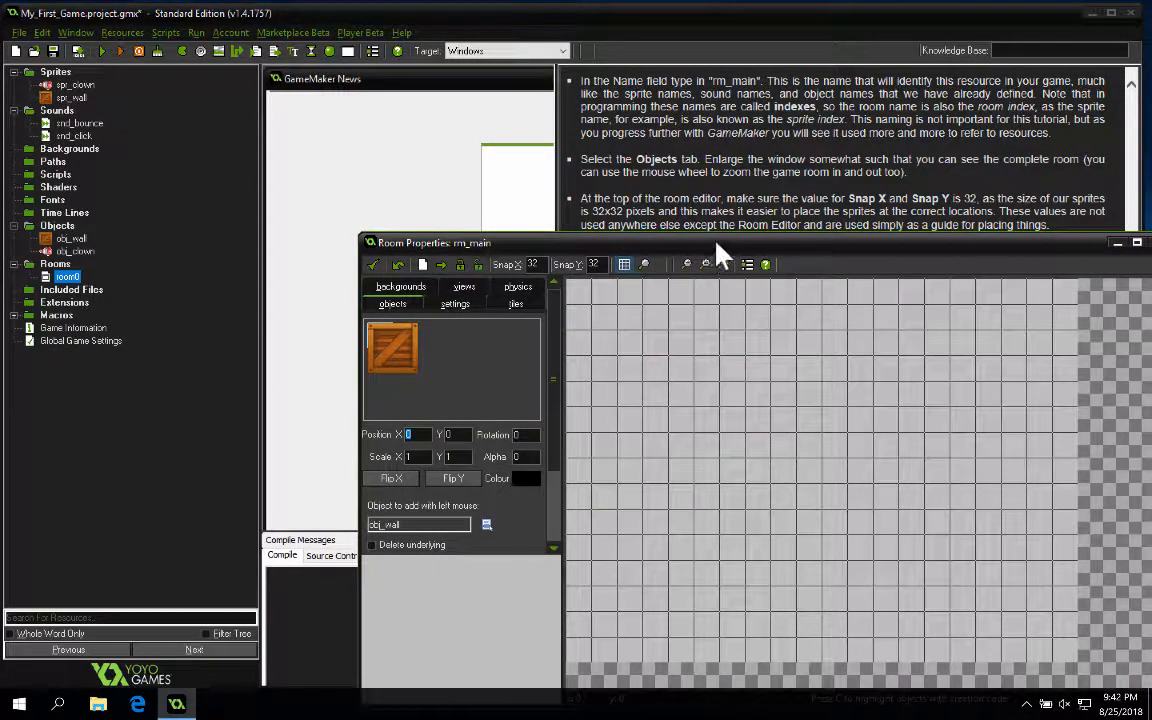
pyautogui.moveTo(716, 243); pyautogui.dragTo(794, 331)
pyautogui.scroll(-1, 838, 210)
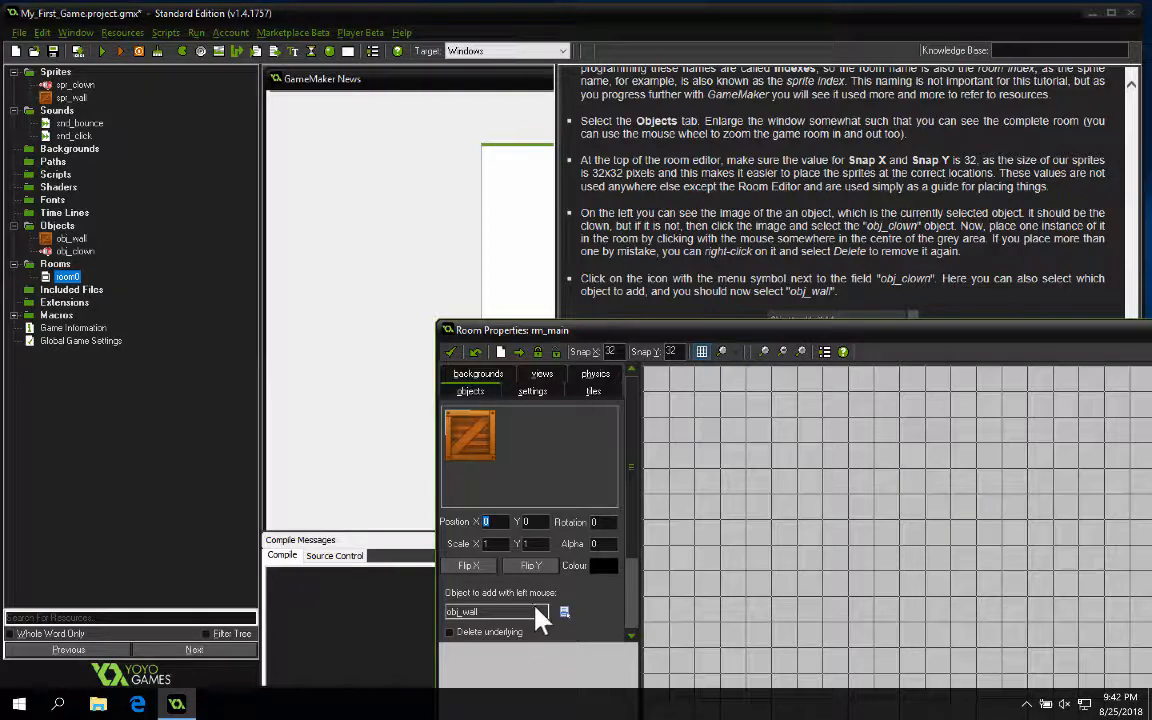
pyautogui.click(564, 612)
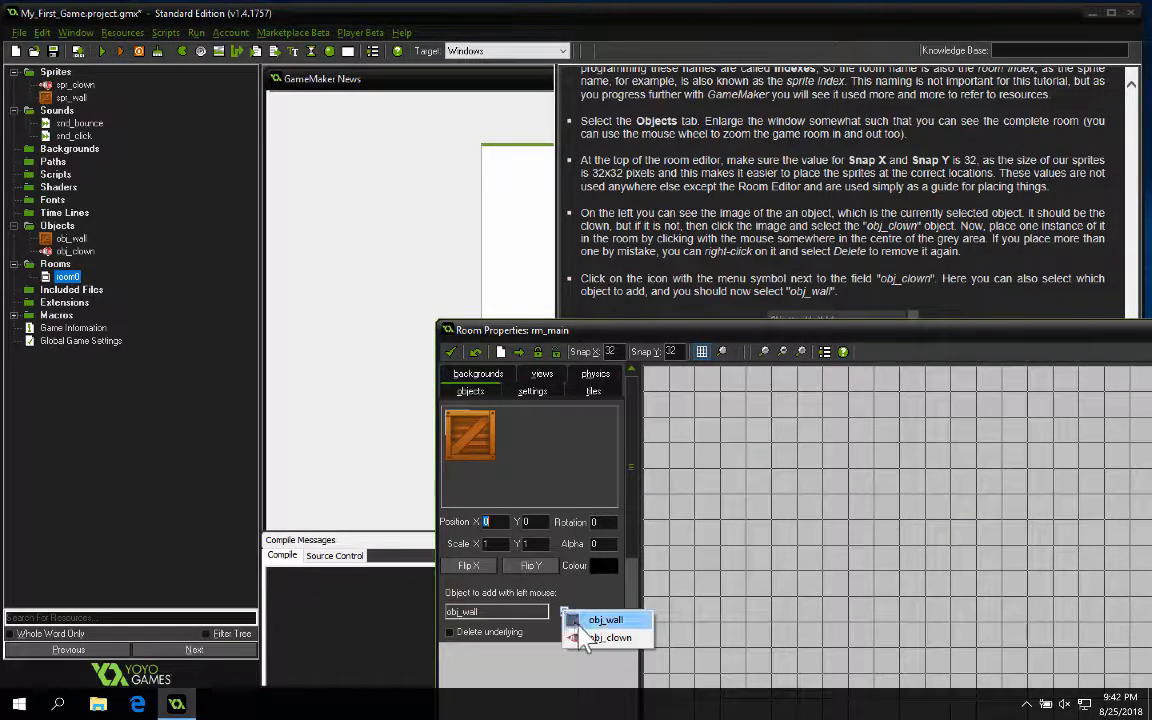
pyautogui.click(475, 662)
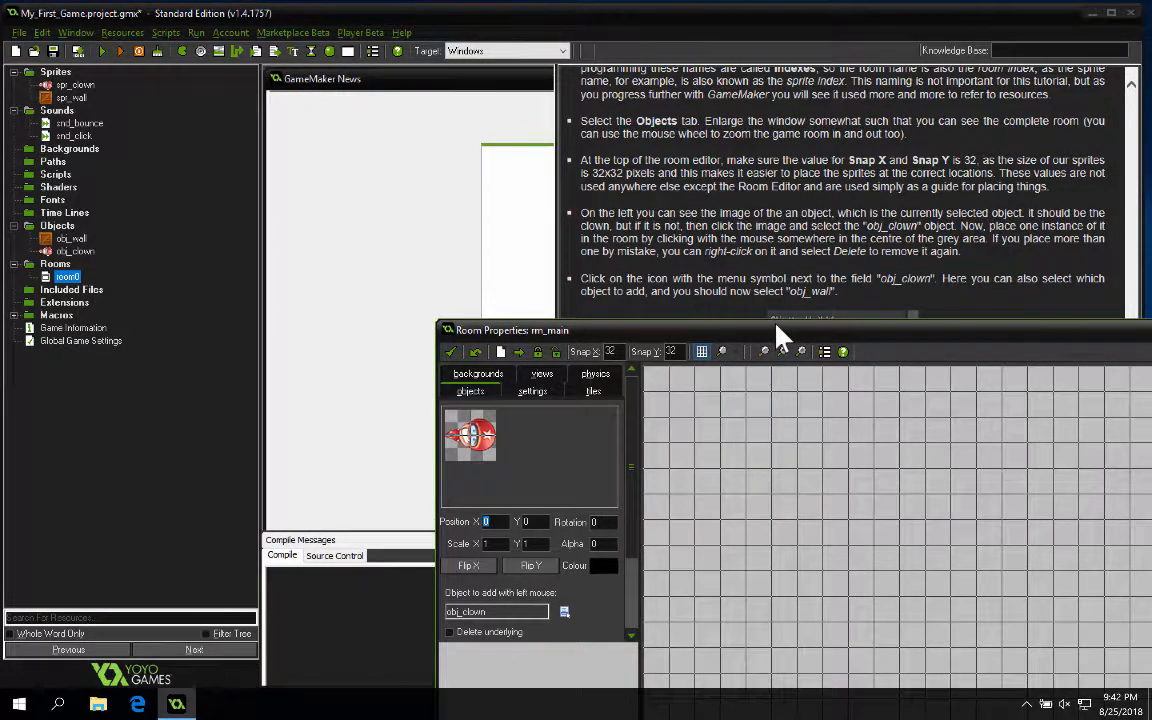
pyautogui.moveTo(780, 330); pyautogui.dragTo(533, 125)
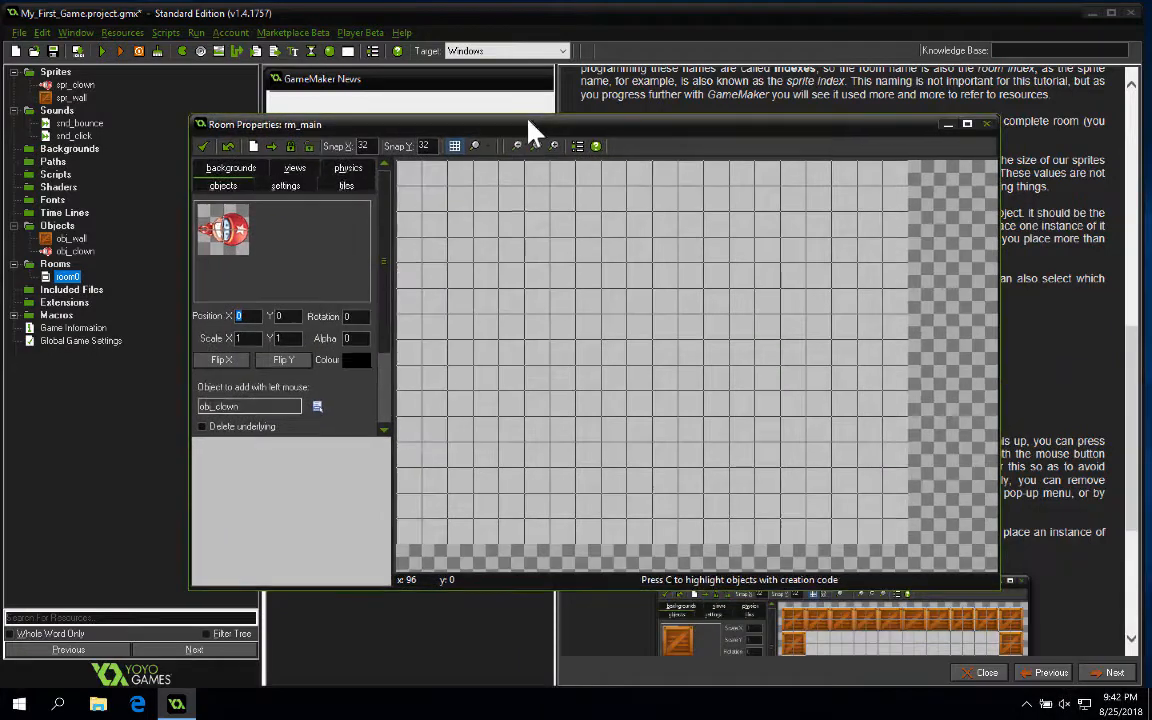
pyautogui.click(650, 355)
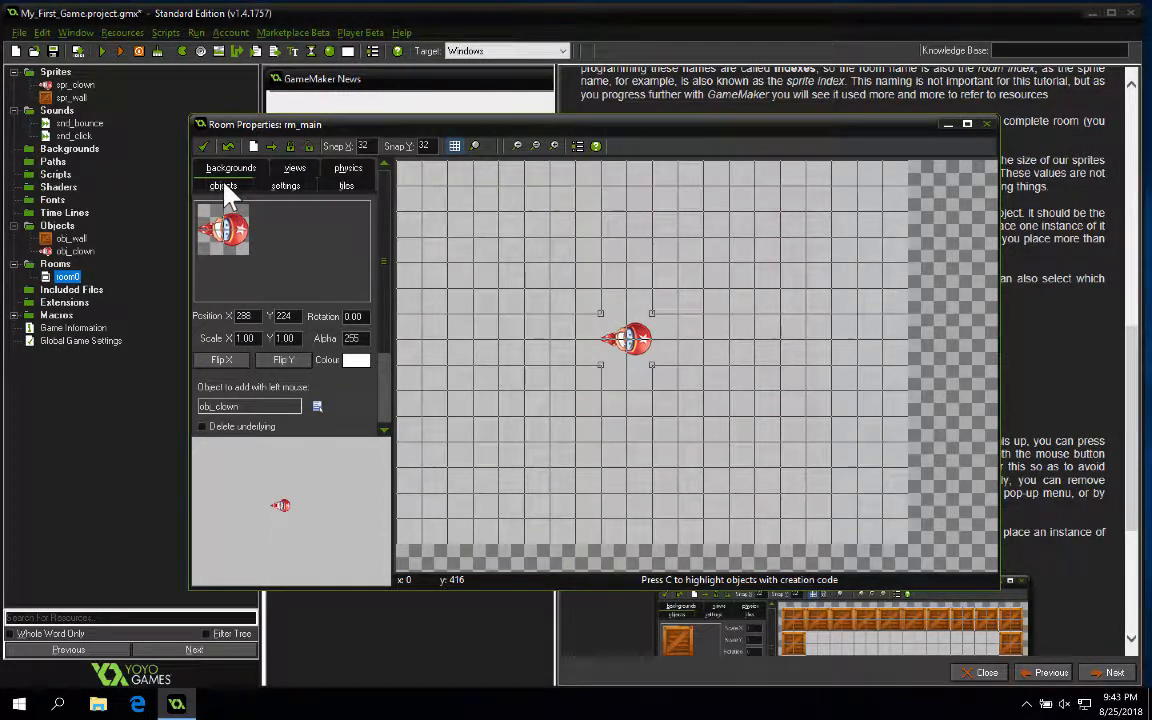
# Choose obj_wall as the object to add and place one block in the room's top-left corner at X 0, Y 0.
pyautogui.click(317, 407)
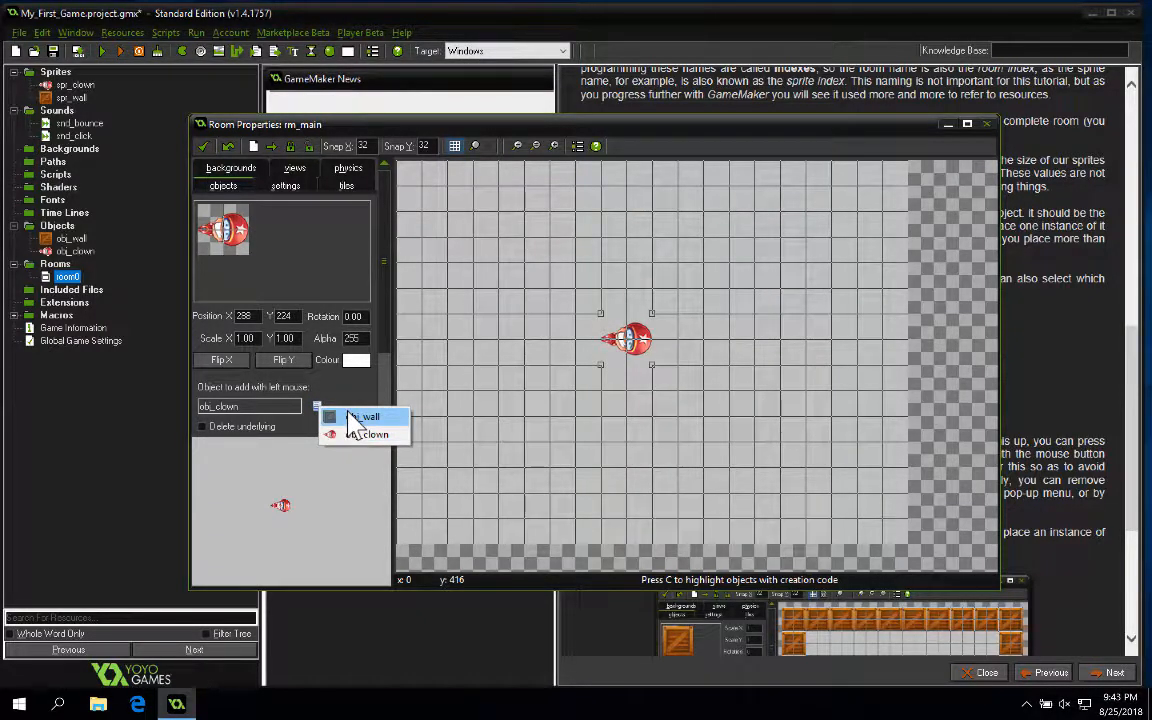
pyautogui.click(349, 416)
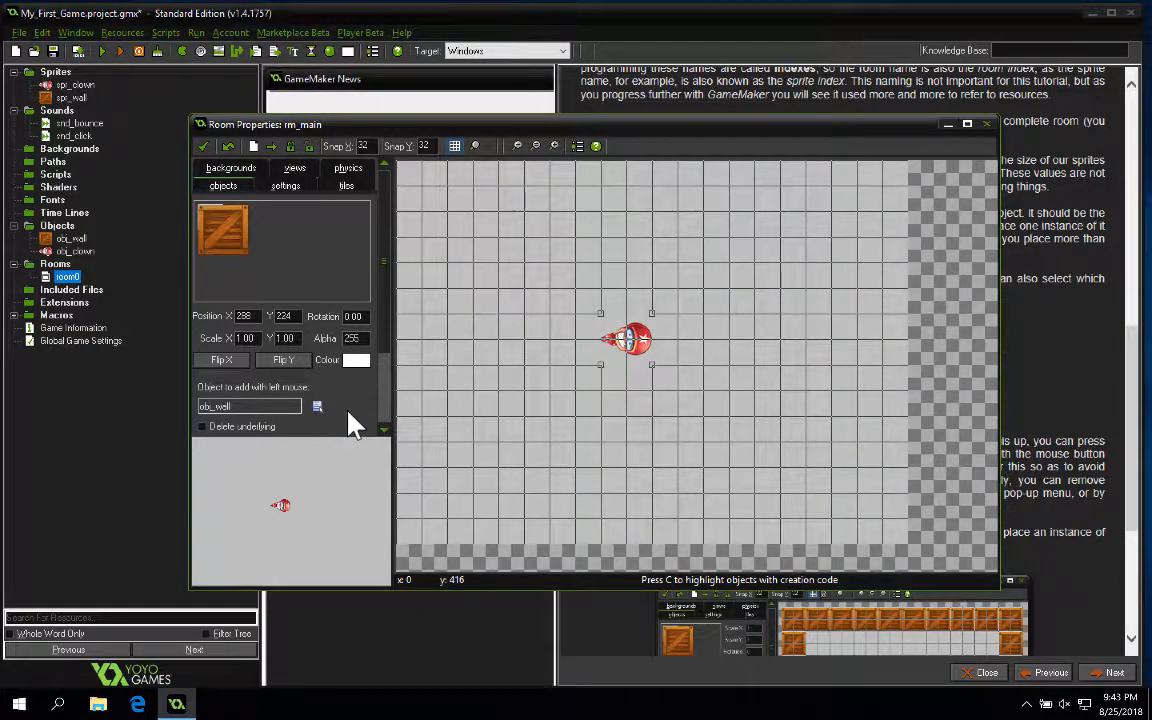
pyautogui.click(430, 194)
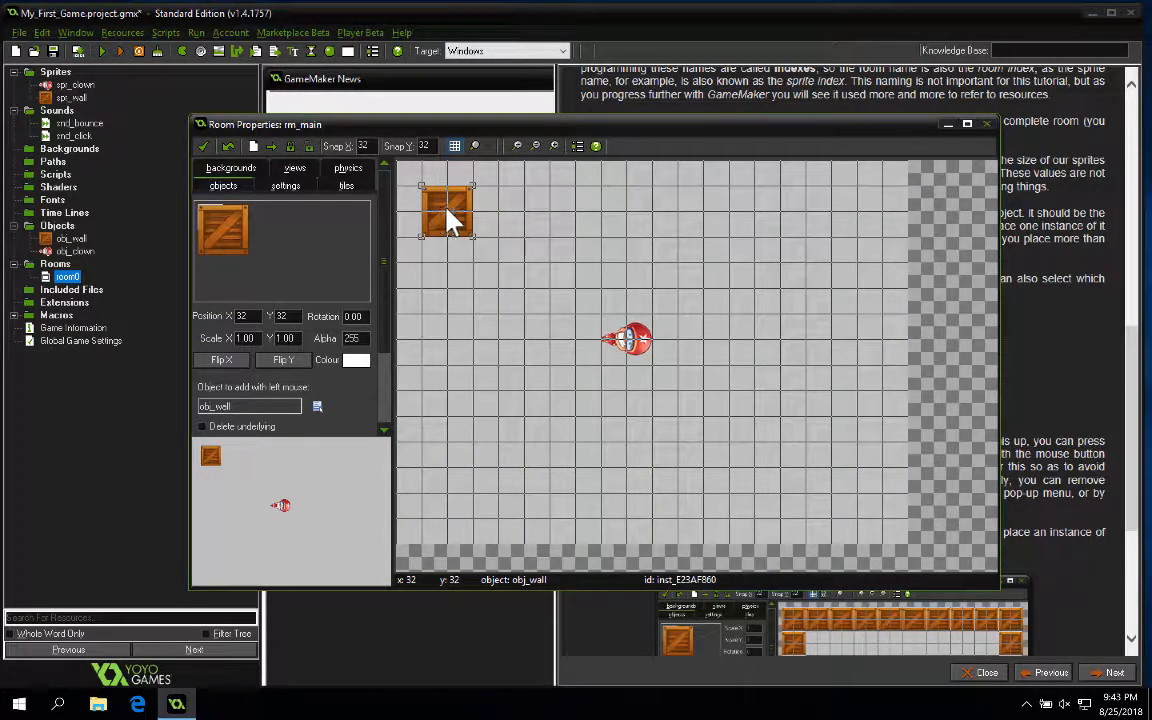
pyautogui.moveTo(448, 222); pyautogui.dragTo(437, 185)
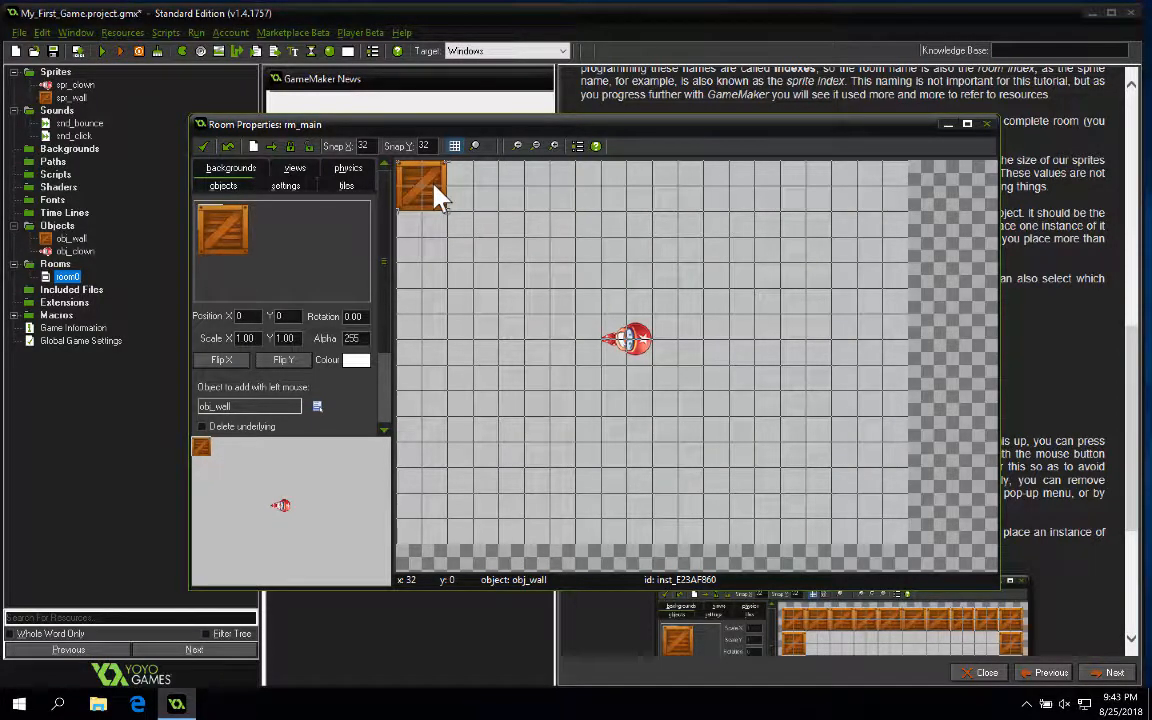
# Line the room's left edge with obj_wall blocks at X 0, every 64 pixels from Y 64 down to Y 448.
pyautogui.click(430, 250)
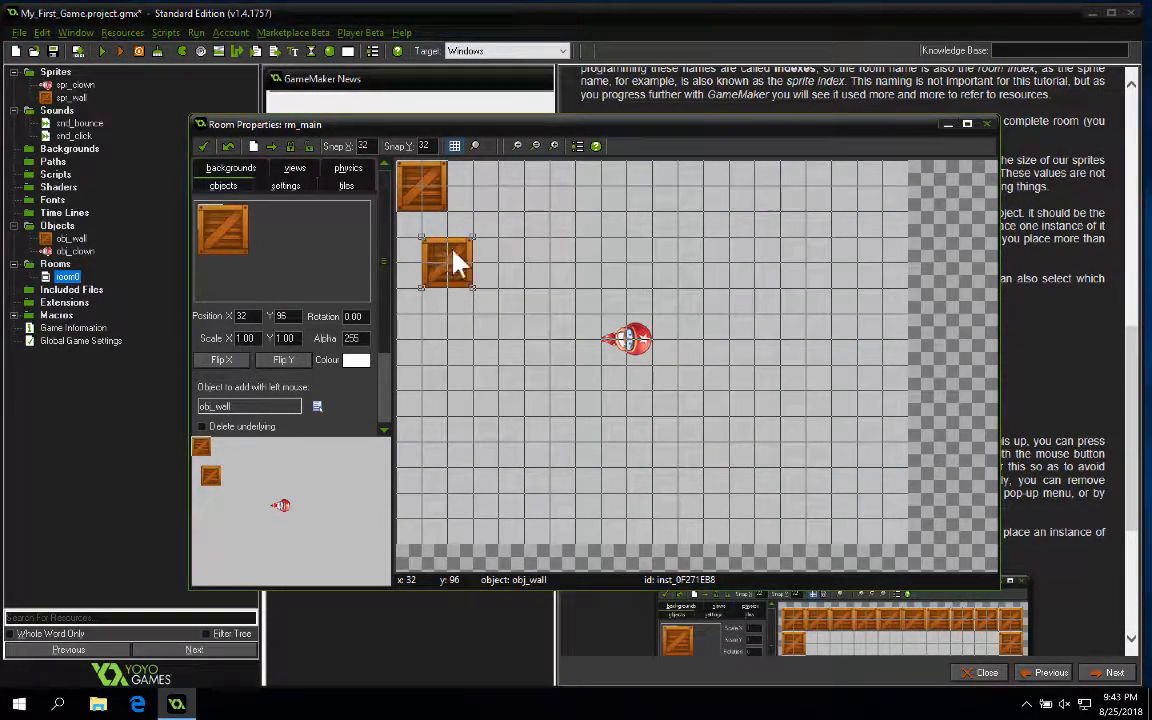
pyautogui.moveTo(450, 268); pyautogui.dragTo(428, 242)
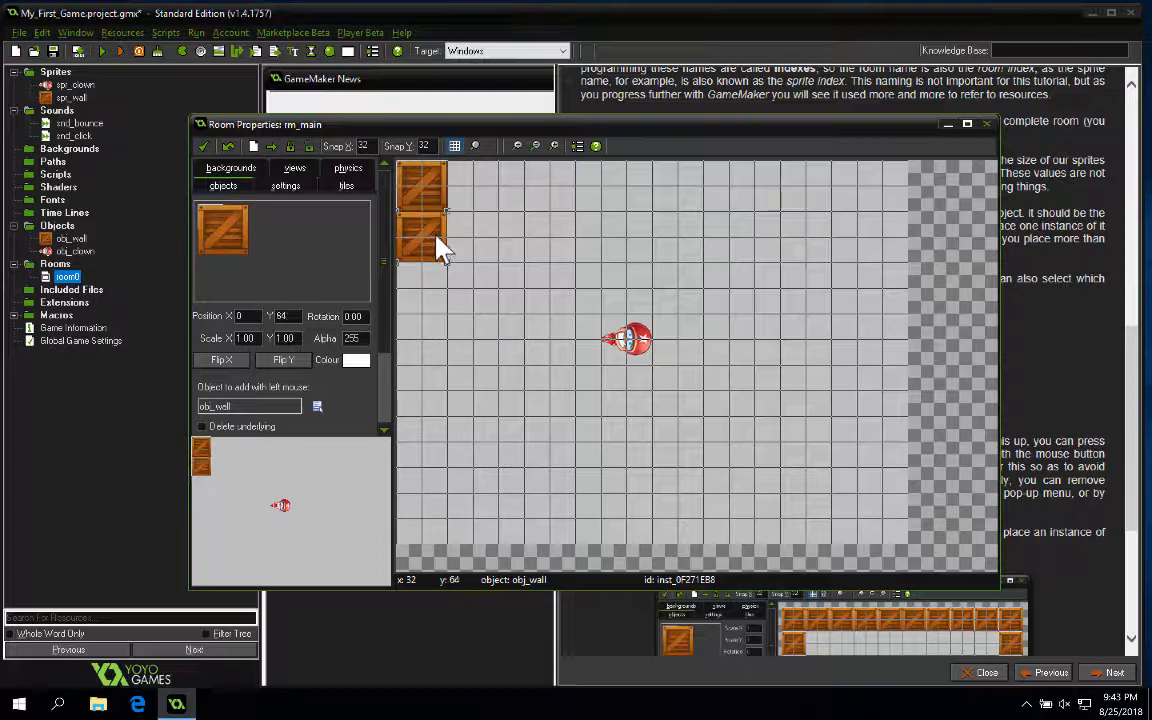
pyautogui.click(416, 292)
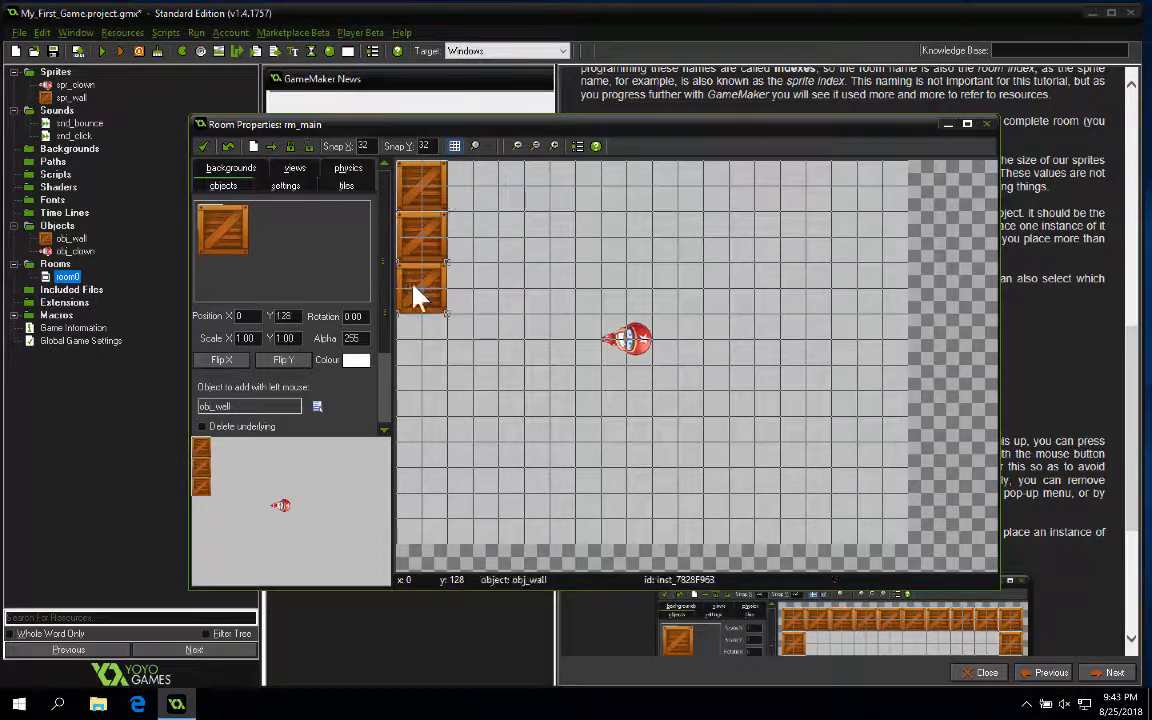
pyautogui.click(416, 340)
pyautogui.click(416, 386)
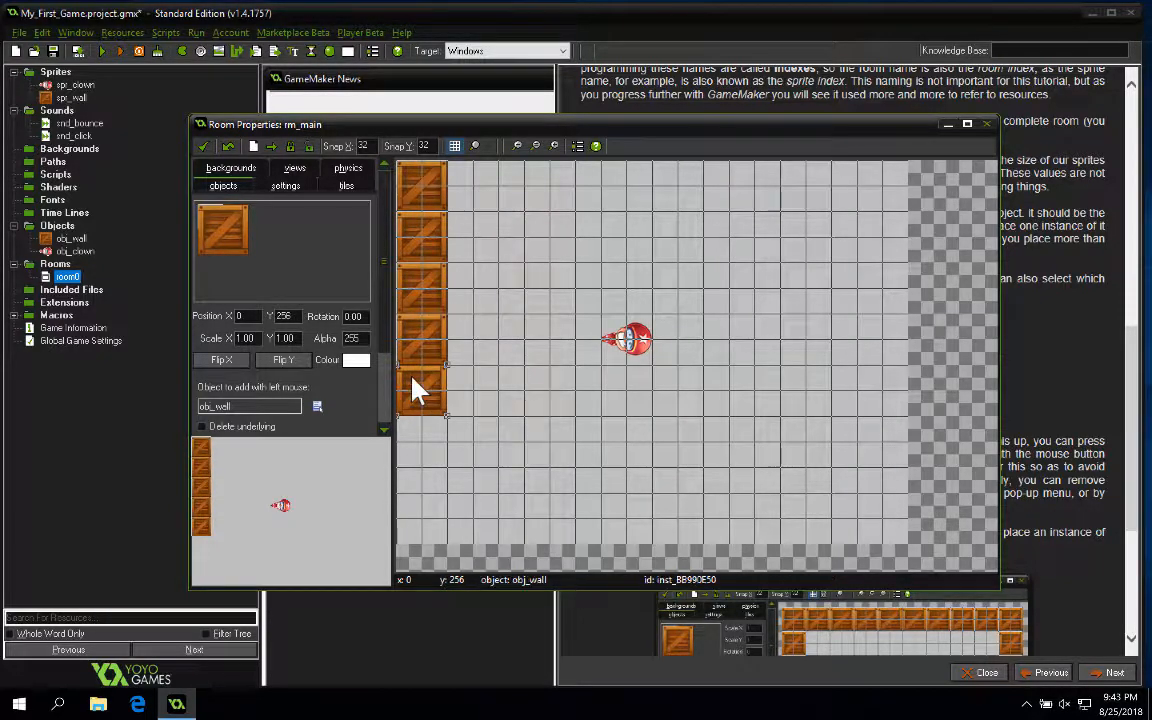
pyautogui.click(414, 449)
pyautogui.click(414, 492)
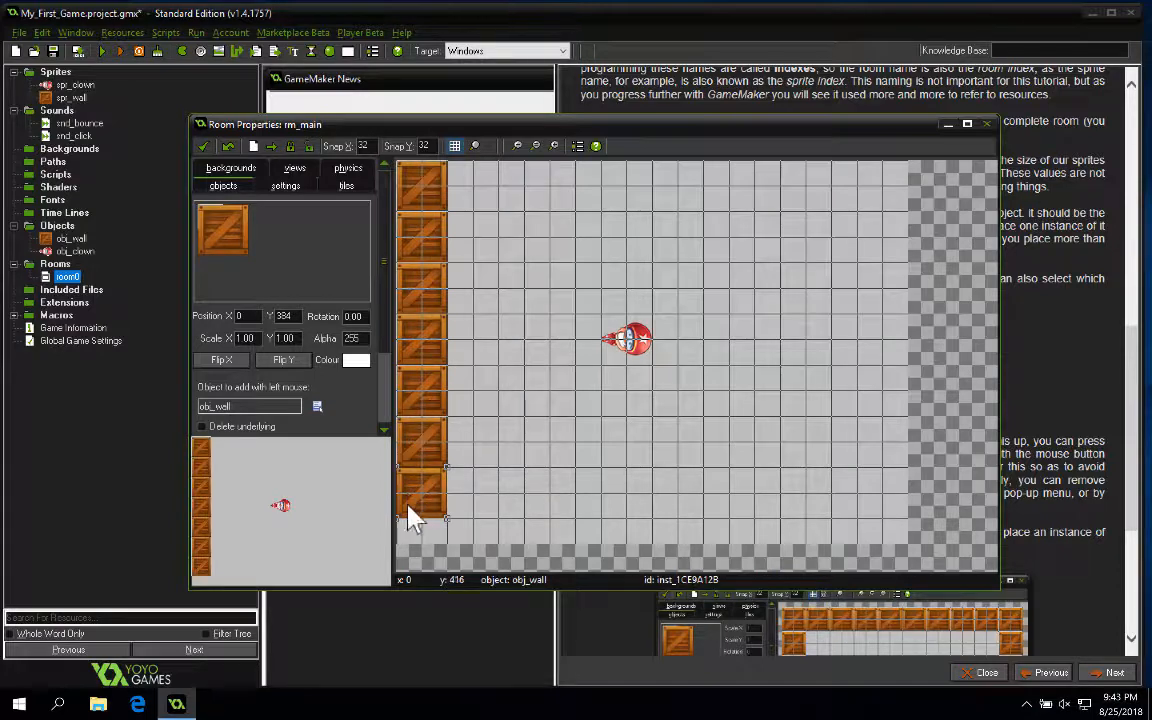
pyautogui.click(414, 540)
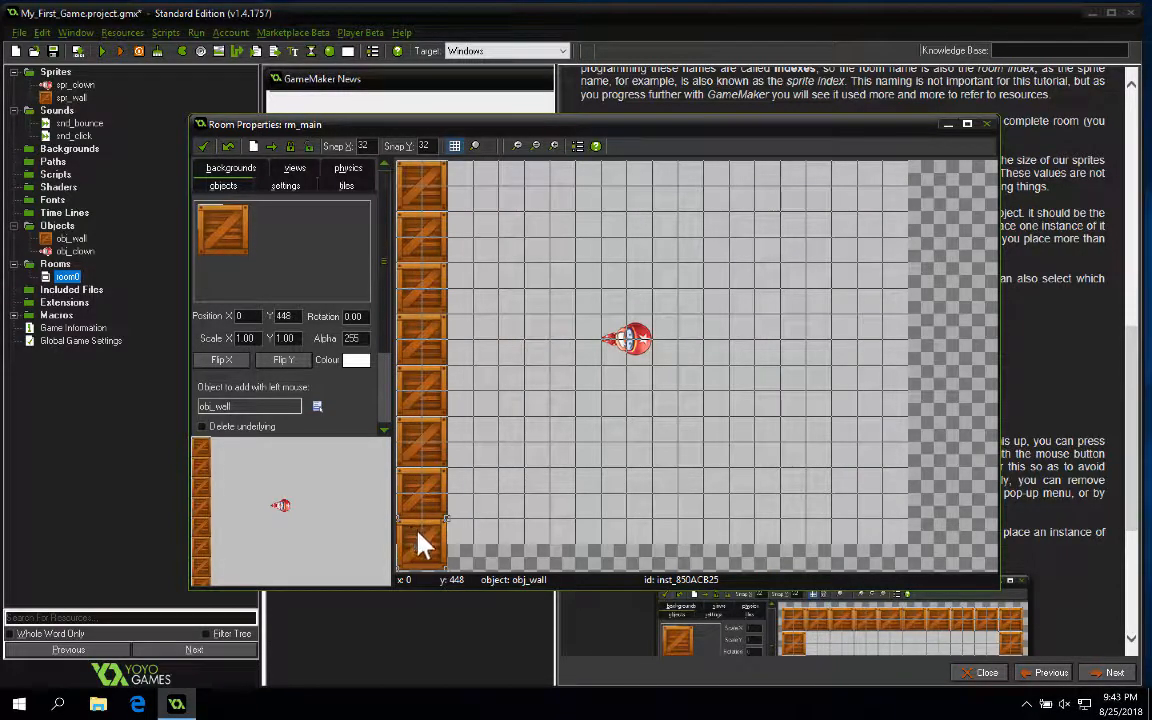
# Line the room's bottom edge with obj_wall blocks at Y 416, every 64 pixels from X 64 to X 576.
pyautogui.click(483, 520)
pyautogui.moveTo(480, 522); pyautogui.dragTo(475, 520)
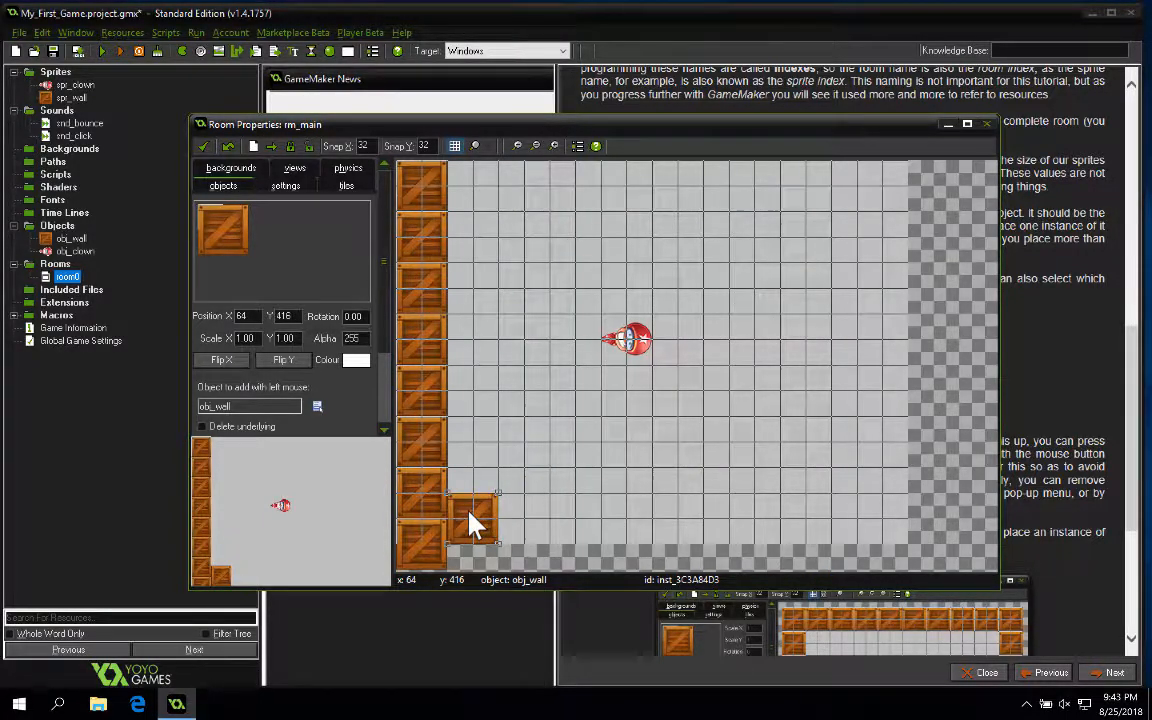
pyautogui.click(530, 518)
pyautogui.click(567, 522)
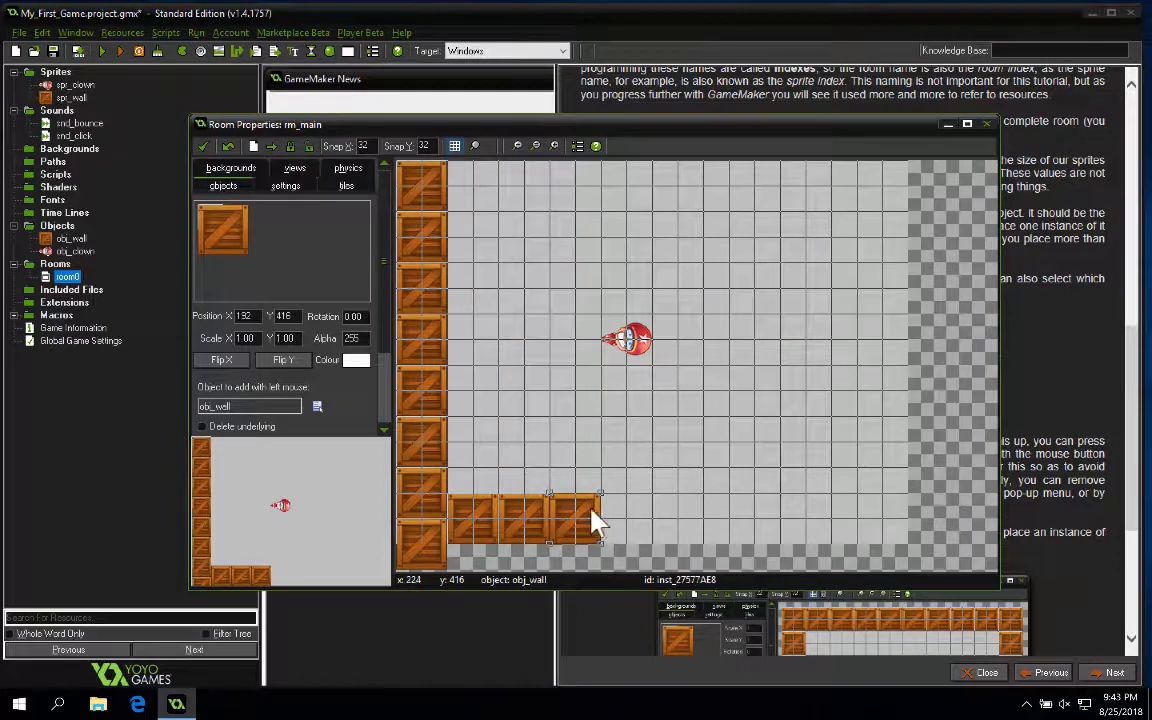
pyautogui.click(625, 521)
pyautogui.click(672, 520)
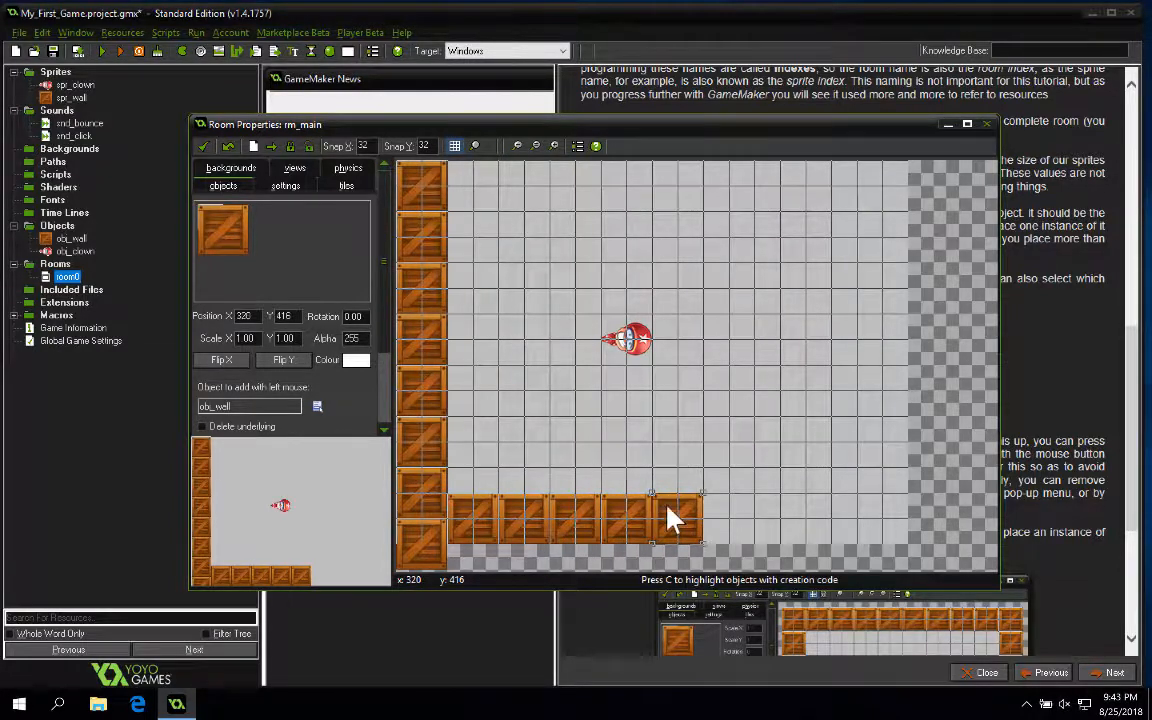
pyautogui.click(717, 520)
pyautogui.click(775, 517)
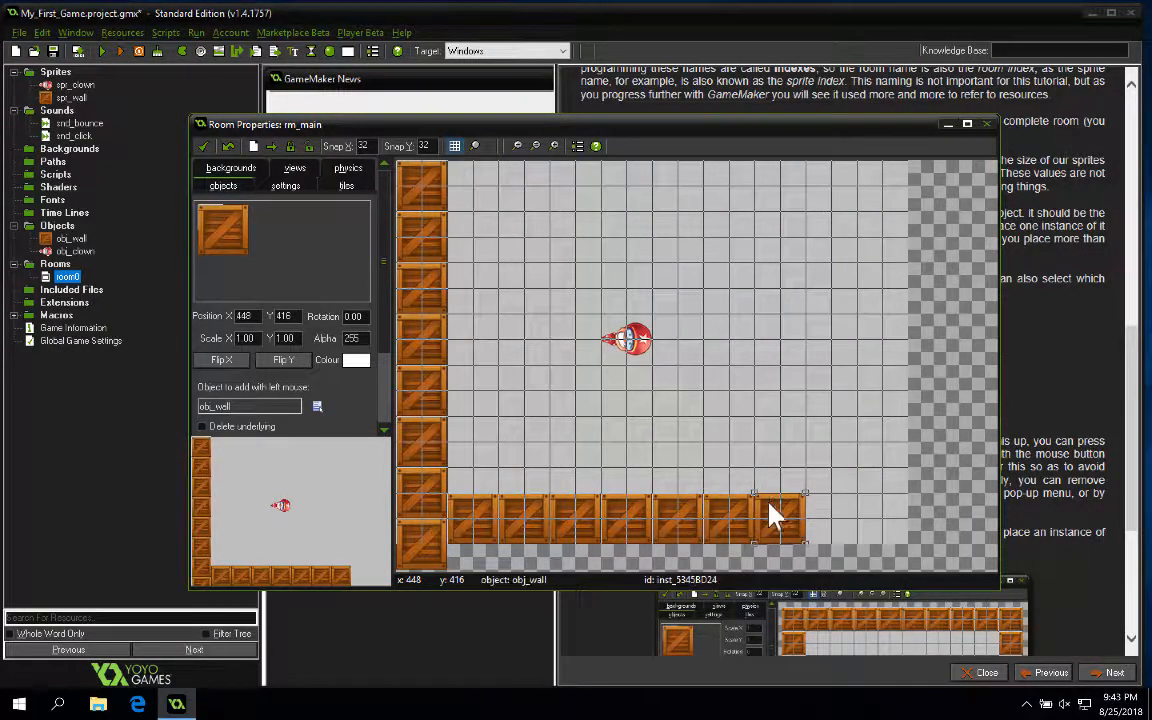
pyautogui.click(820, 519)
pyautogui.click(872, 515)
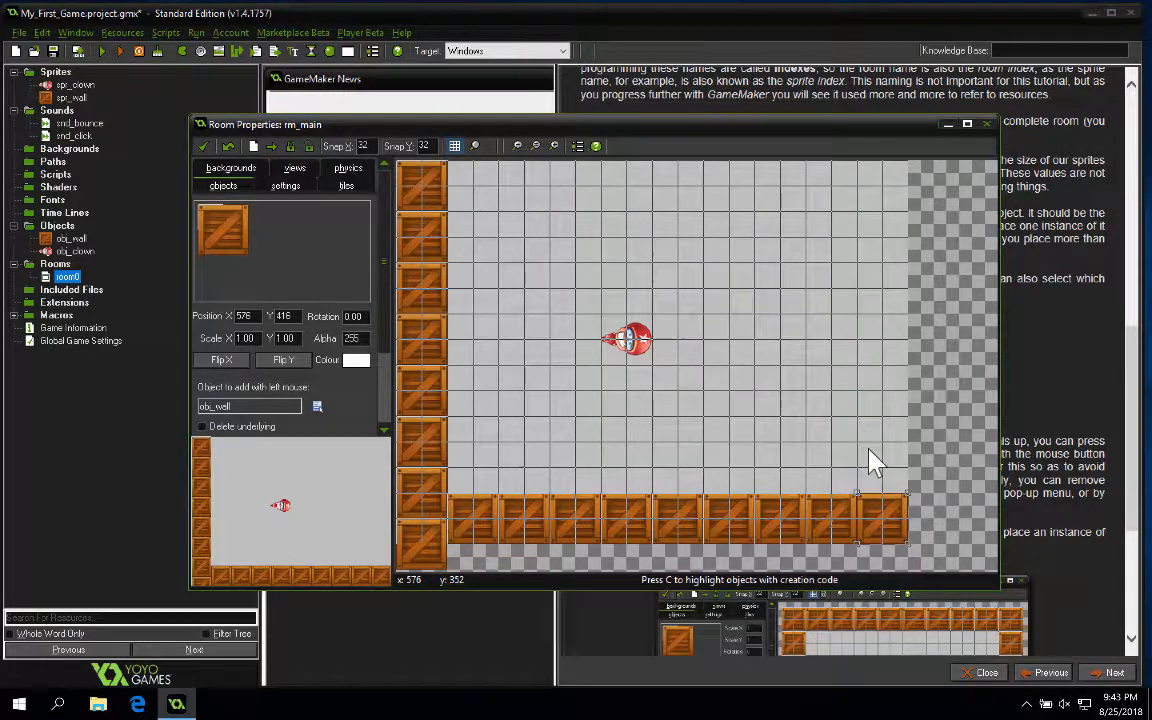
# Line the room's right edge with obj_wall blocks at X 576, from Y 352 up to Y 0, overlapping the topmost two.
pyautogui.click(870, 460)
pyautogui.click(873, 415)
pyautogui.click(872, 368)
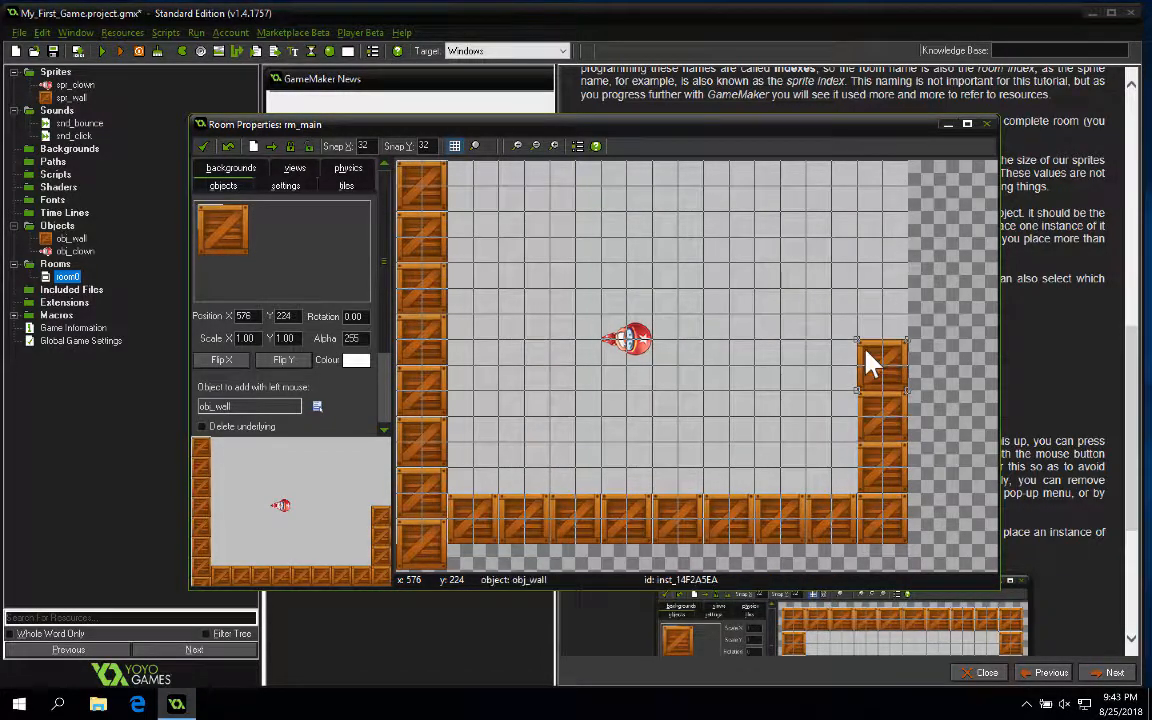
pyautogui.click(868, 312)
pyautogui.click(868, 262)
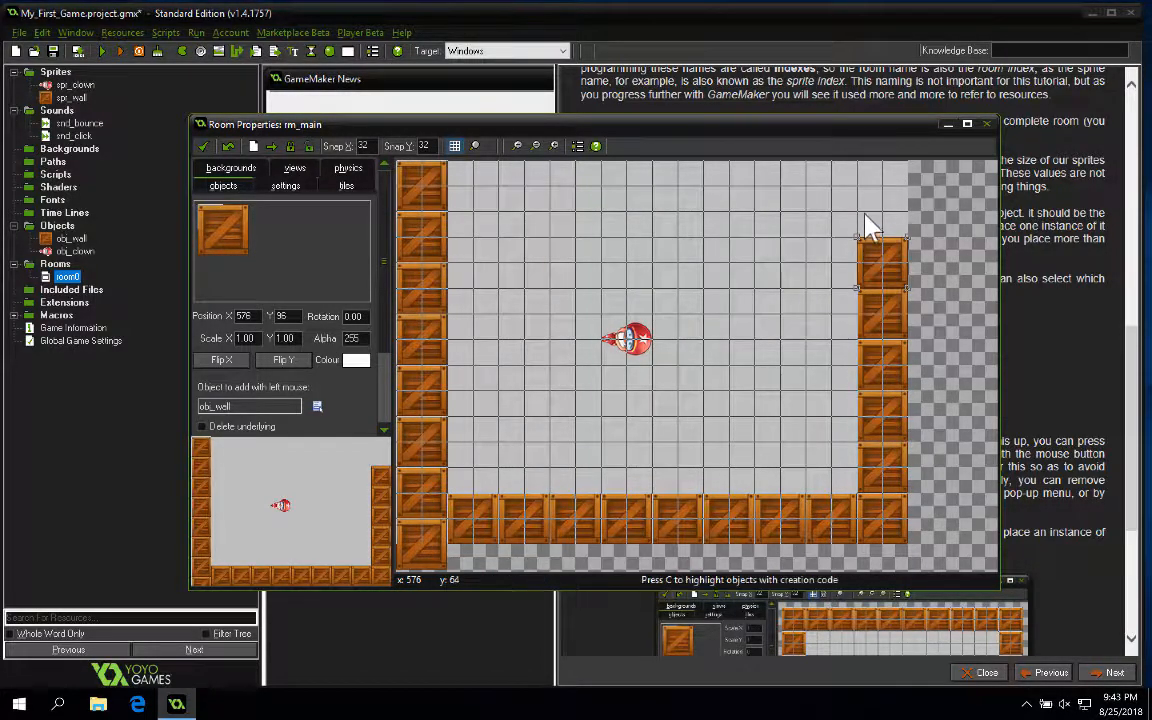
pyautogui.click(869, 208)
pyautogui.click(869, 182)
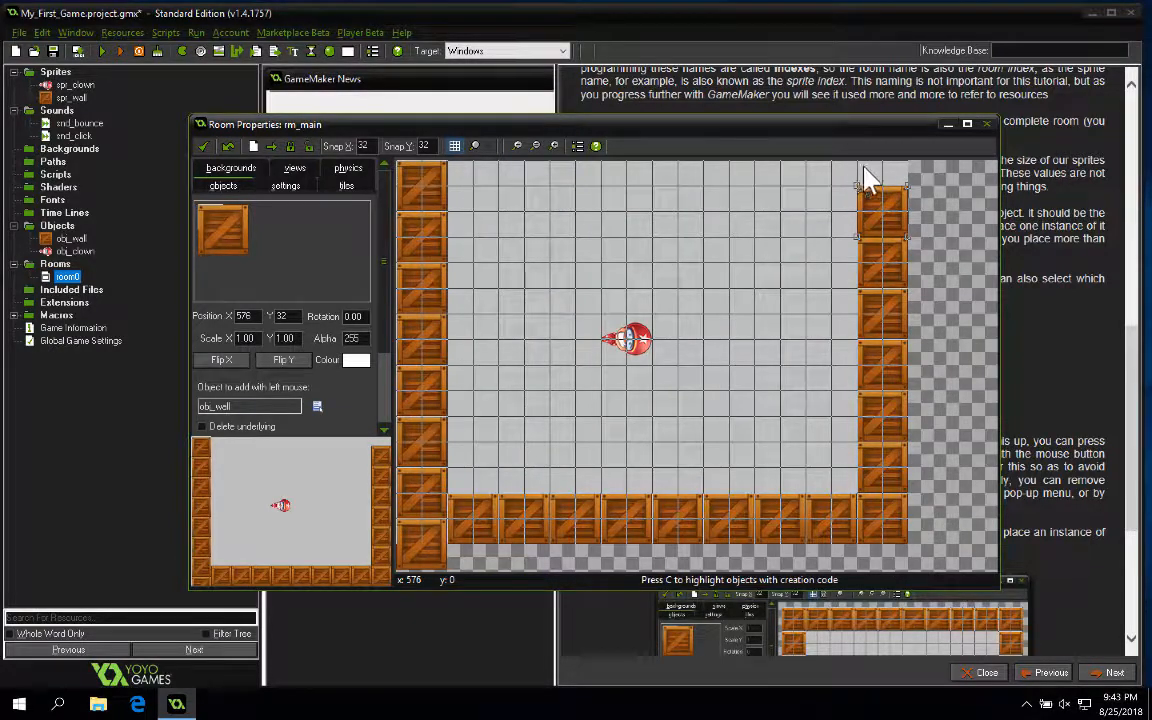
# Close the room's top edge with obj_wall blocks at Y 0, every 64 pixels from X 512 back to X 64.
pyautogui.click(808, 188)
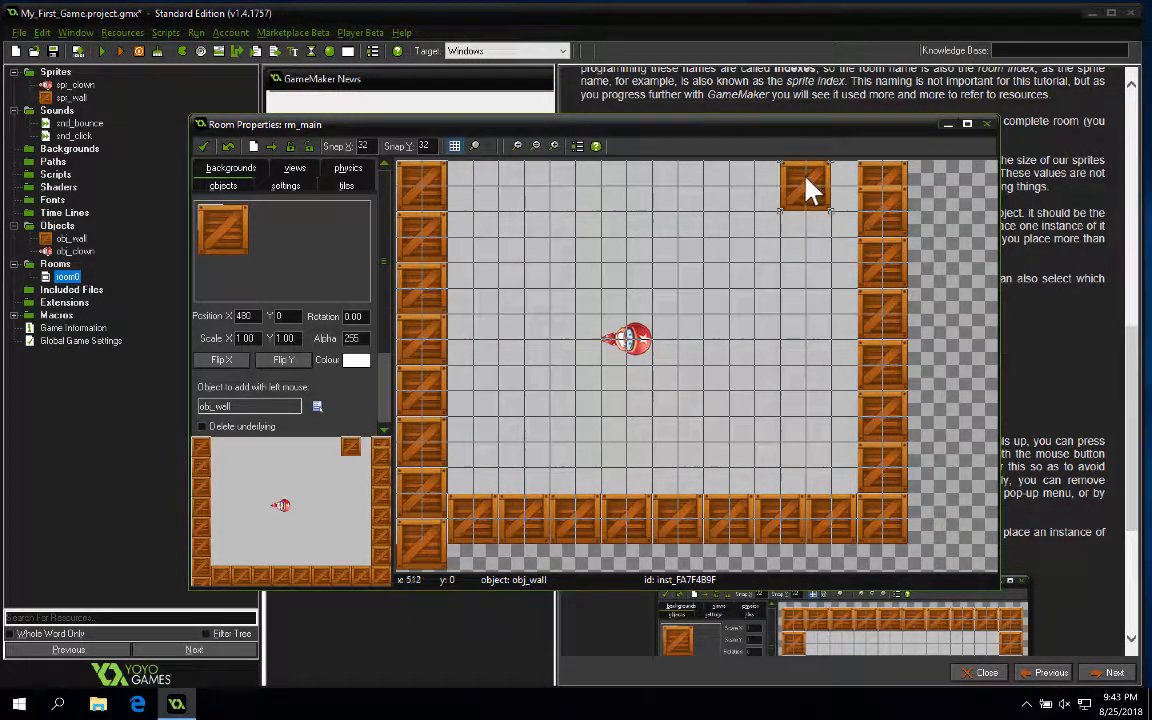
pyautogui.moveTo(806, 190); pyautogui.dragTo(815, 192)
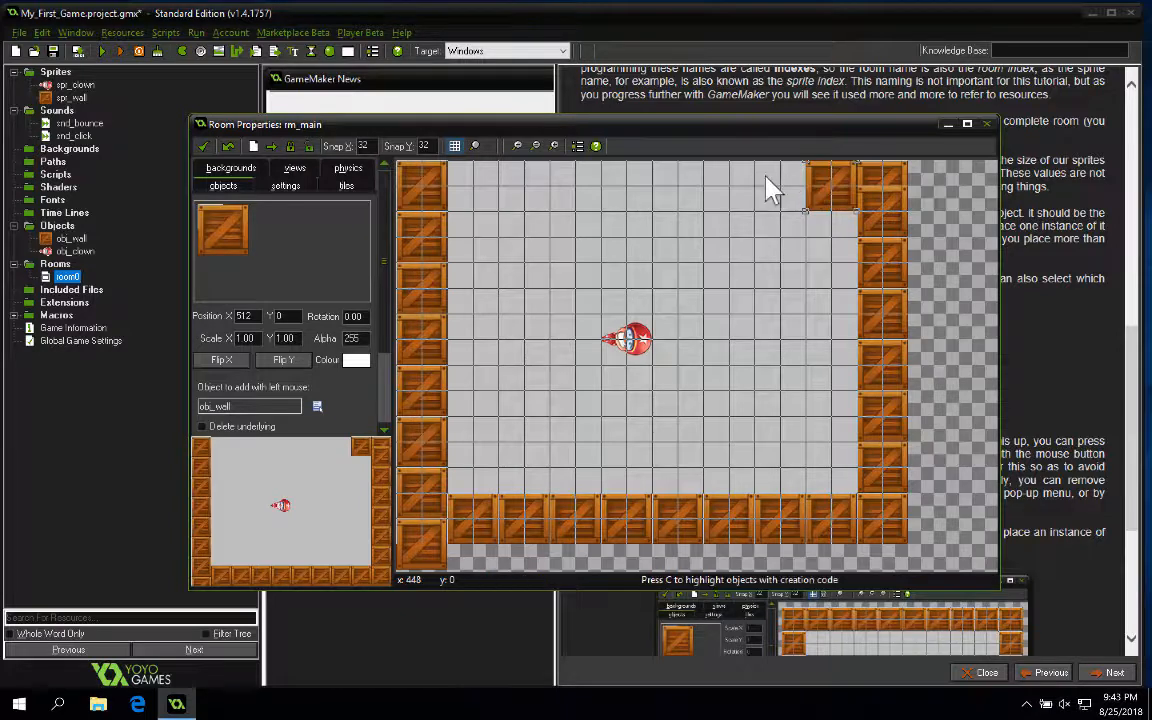
pyautogui.click(771, 185)
pyautogui.click(710, 185)
pyautogui.click(662, 185)
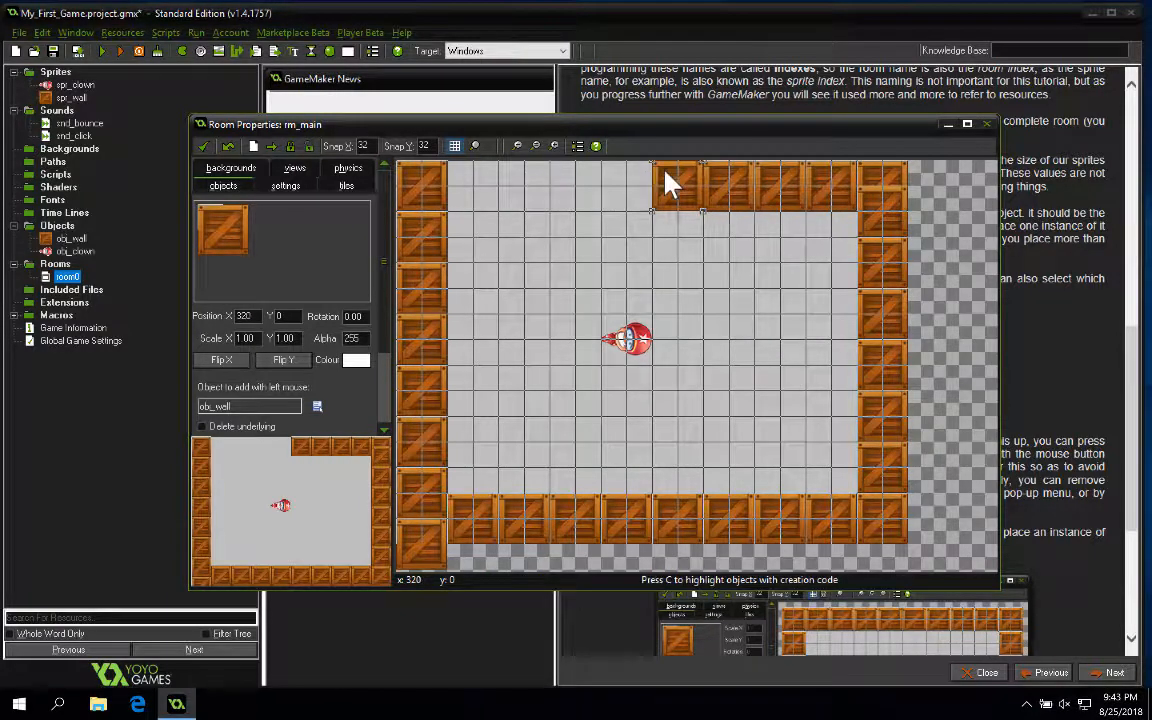
pyautogui.click(617, 183)
pyautogui.click(570, 183)
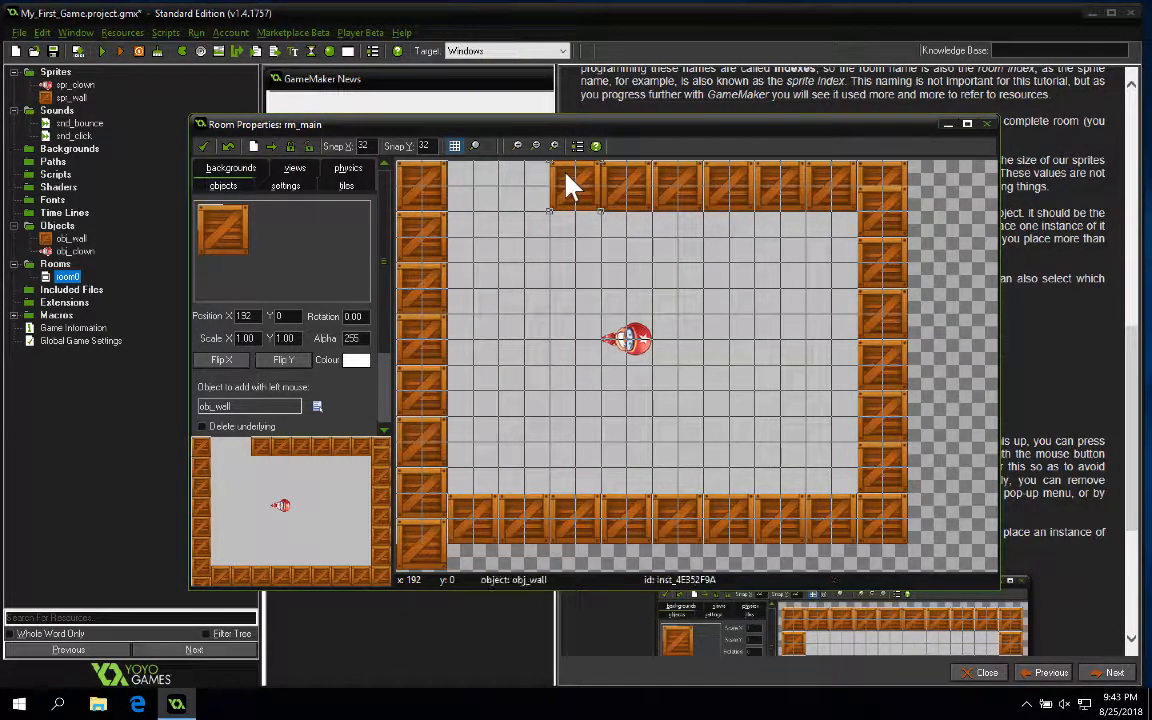
pyautogui.click(517, 185)
pyautogui.click(463, 187)
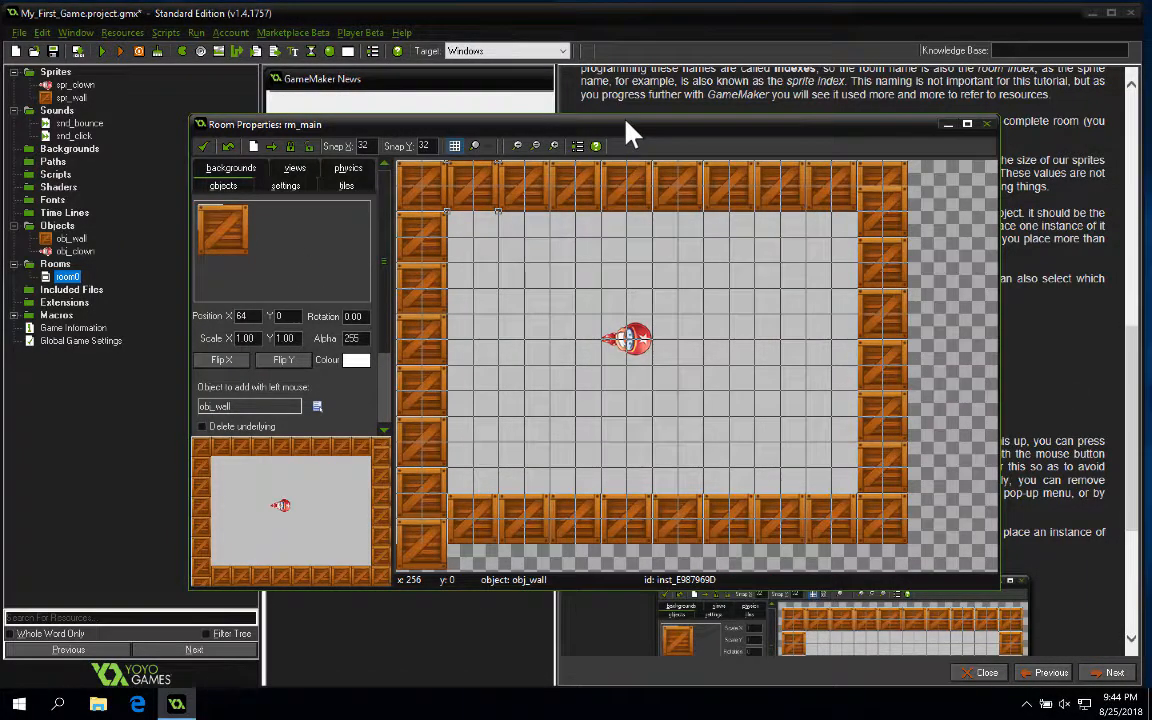
# Compare the walled room with the tutorial's finished room picture and accept the rm_main properties.
pyautogui.moveTo(630, 133); pyautogui.dragTo(595, 388)
pyautogui.scroll(-5, 755, 280)
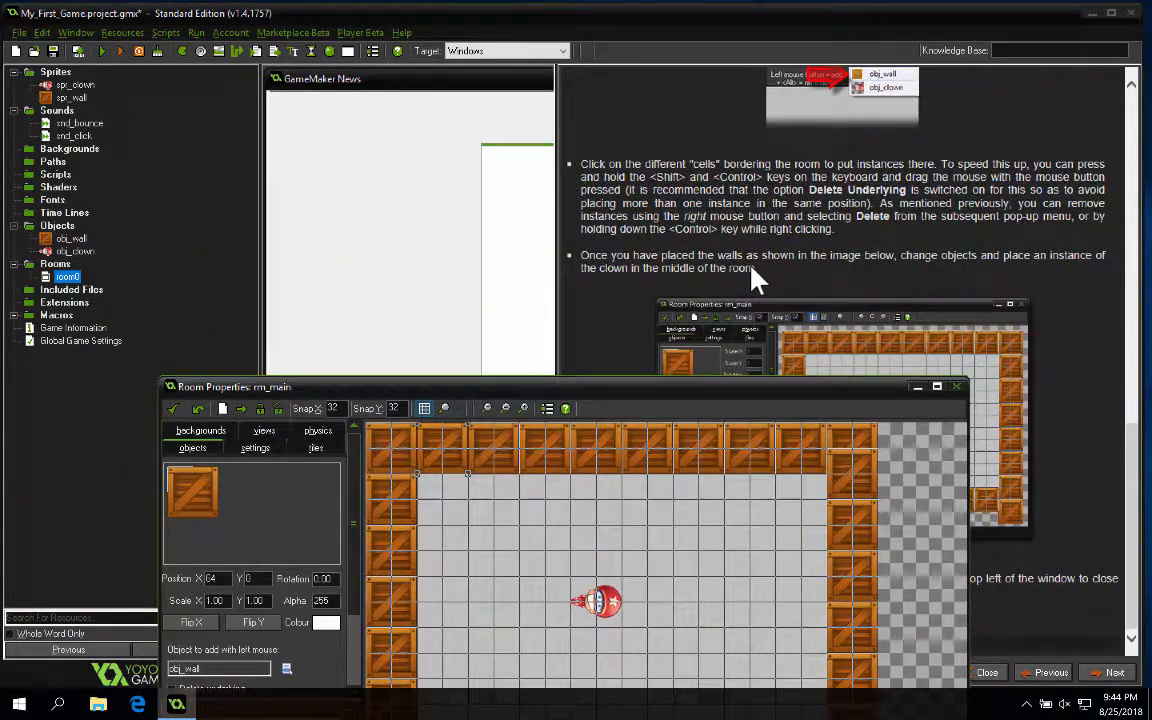
pyautogui.moveTo(722, 391); pyautogui.dragTo(636, 82)
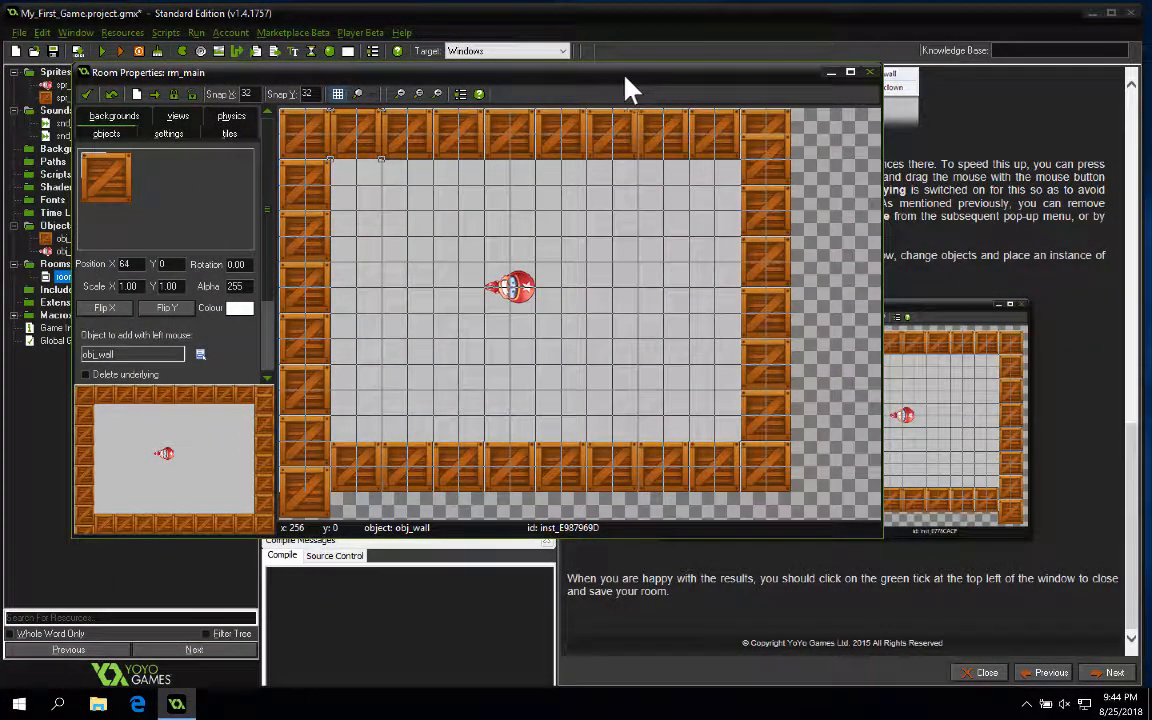
pyautogui.click(88, 96)
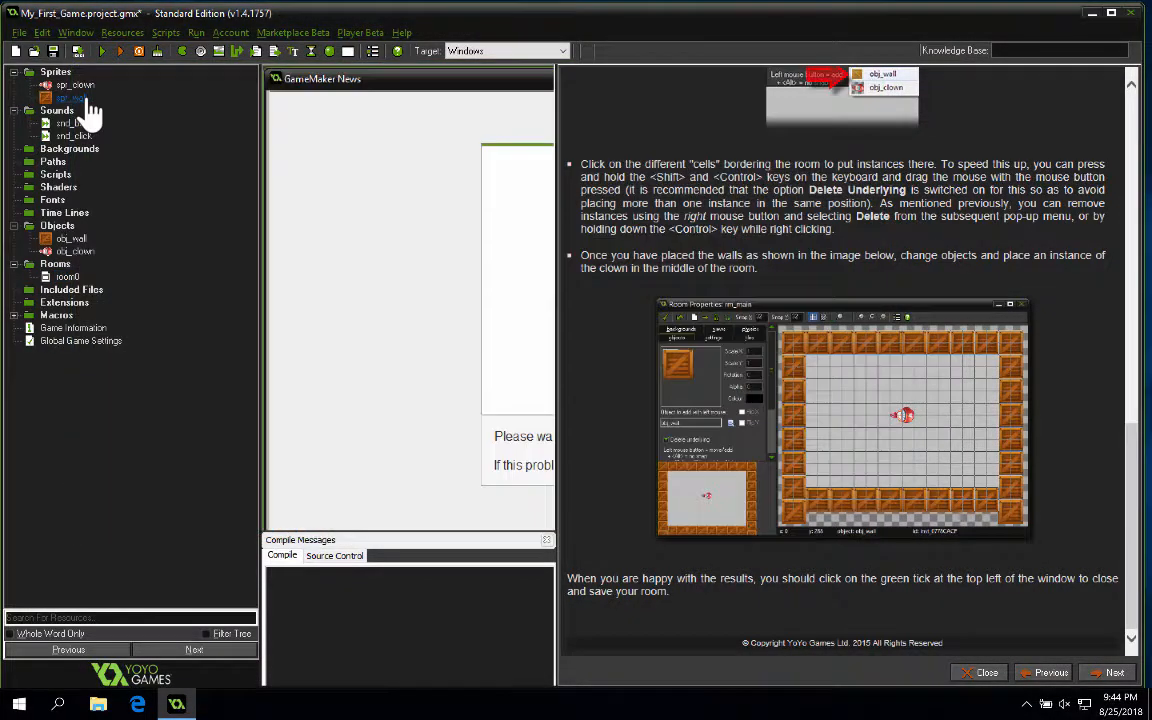
# Continue to tutorial page 11, read the Saving and Testing instructions and run the game.
pyautogui.click(1110, 672)
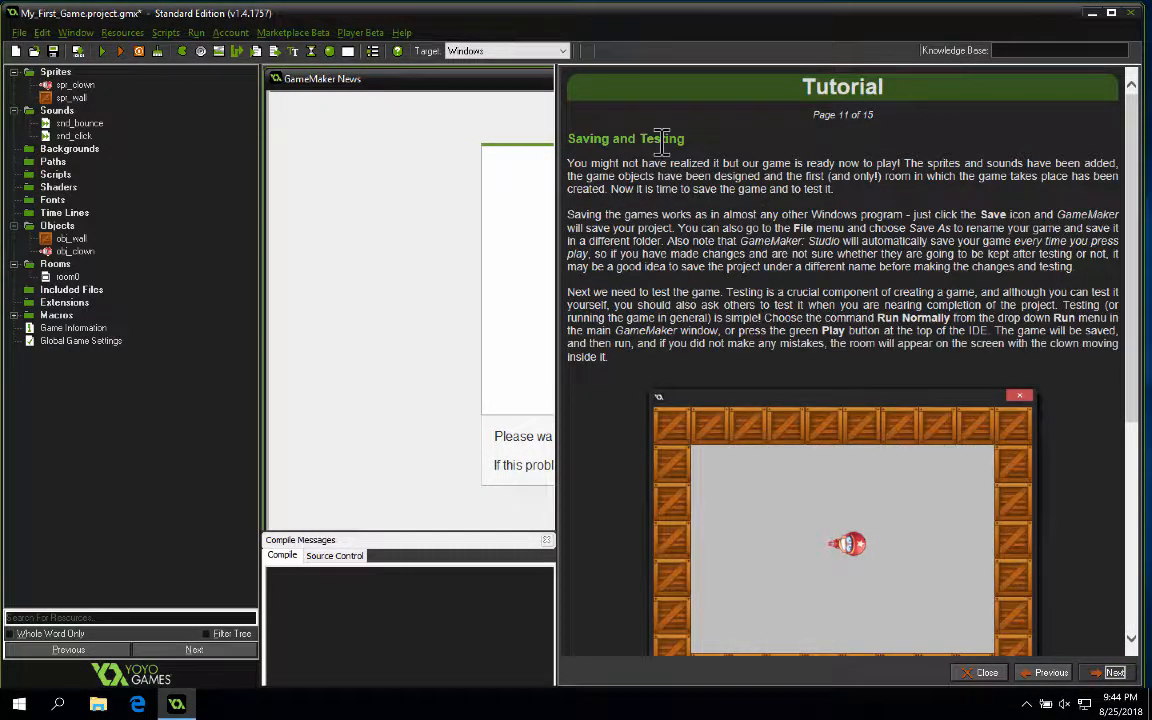
pyautogui.scroll(-3, 709, 178)
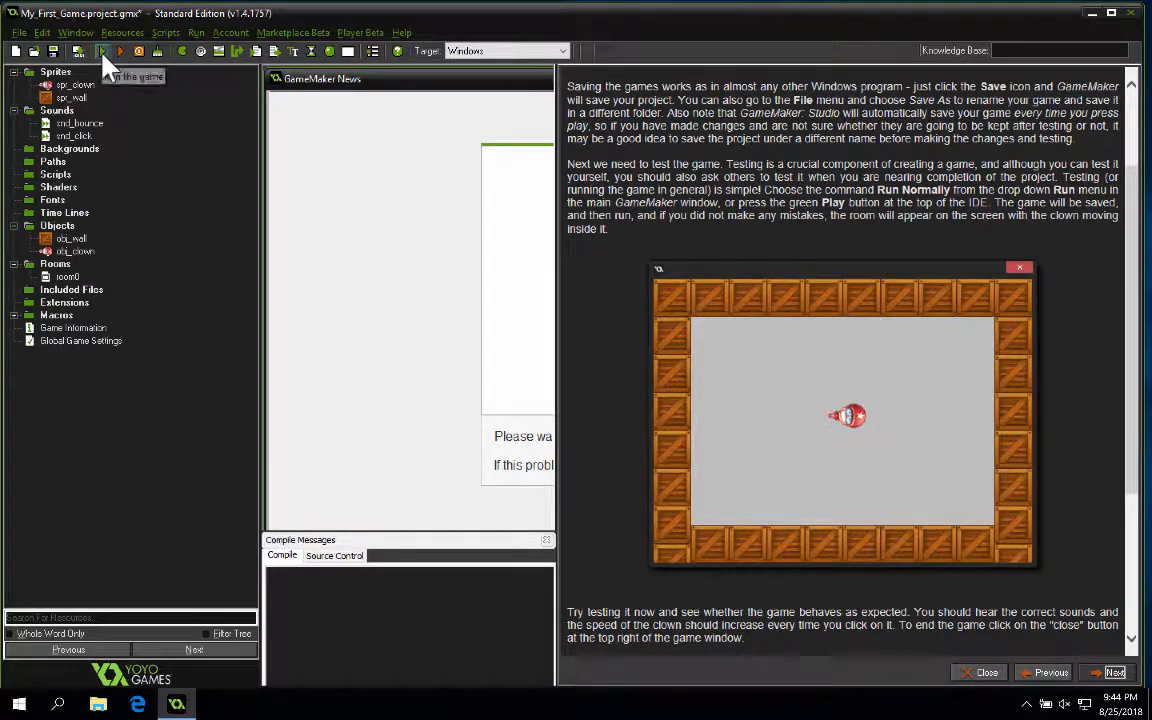
pyautogui.click(103, 52)
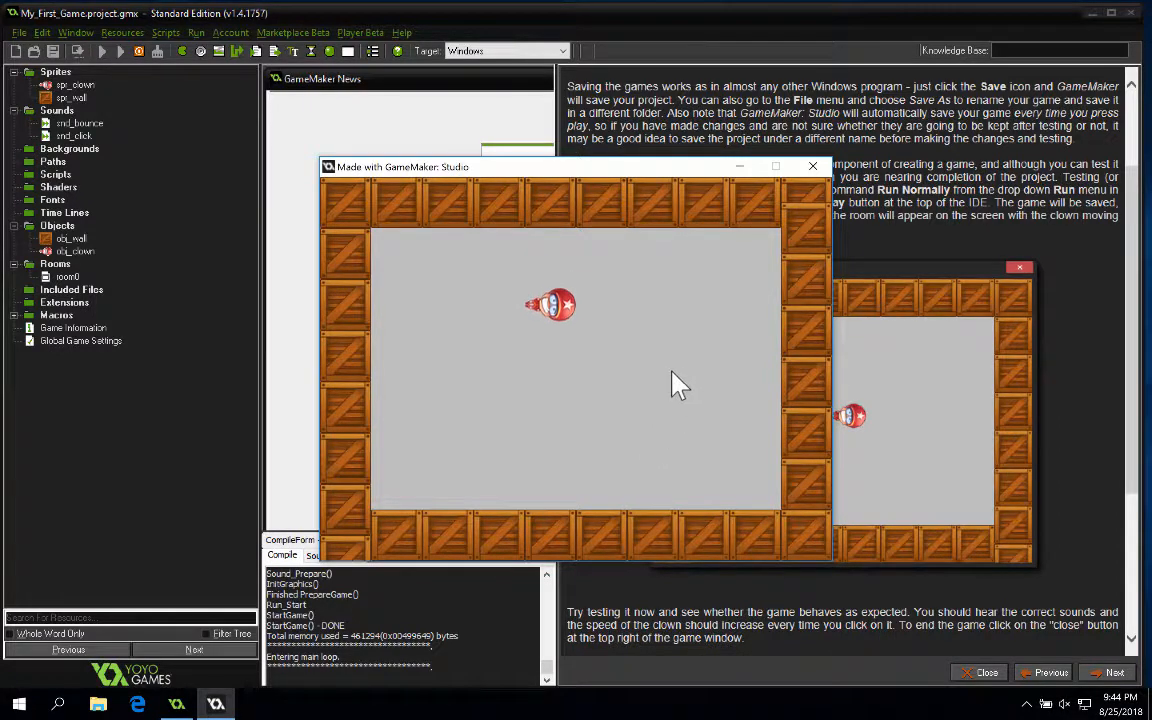
# Play-test the running game by repeatedly trying to catch the moving clown inside the walled room.
pyautogui.click(557, 378)
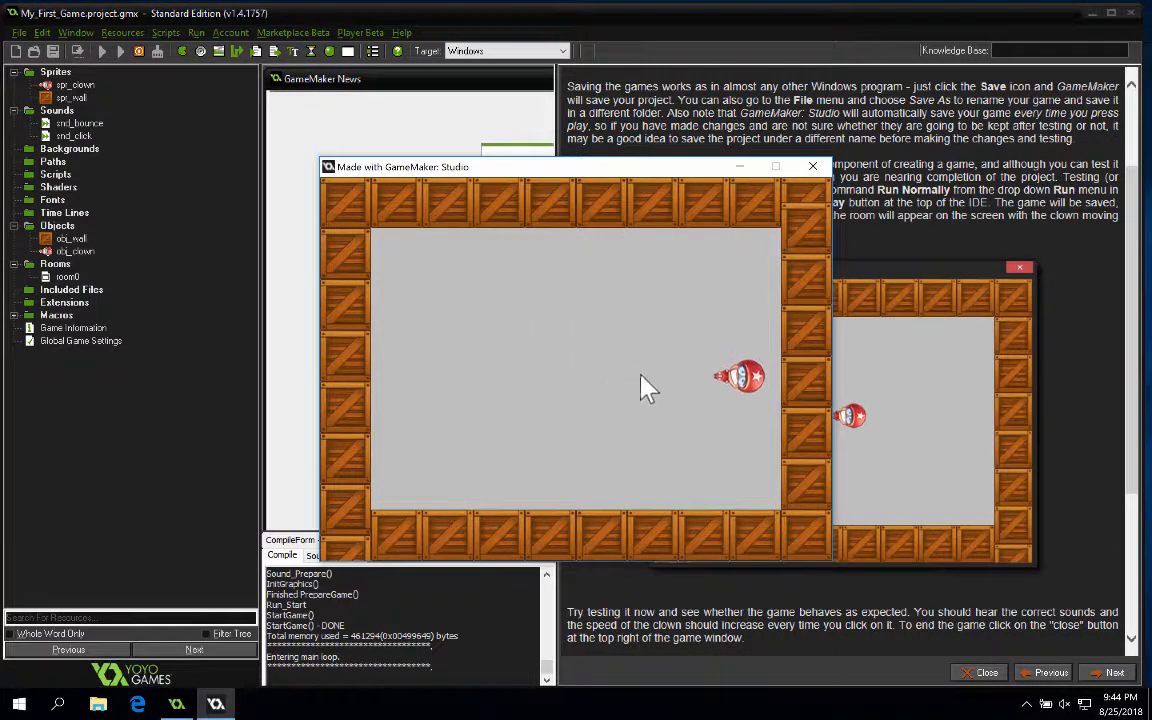
pyautogui.click(740, 430)
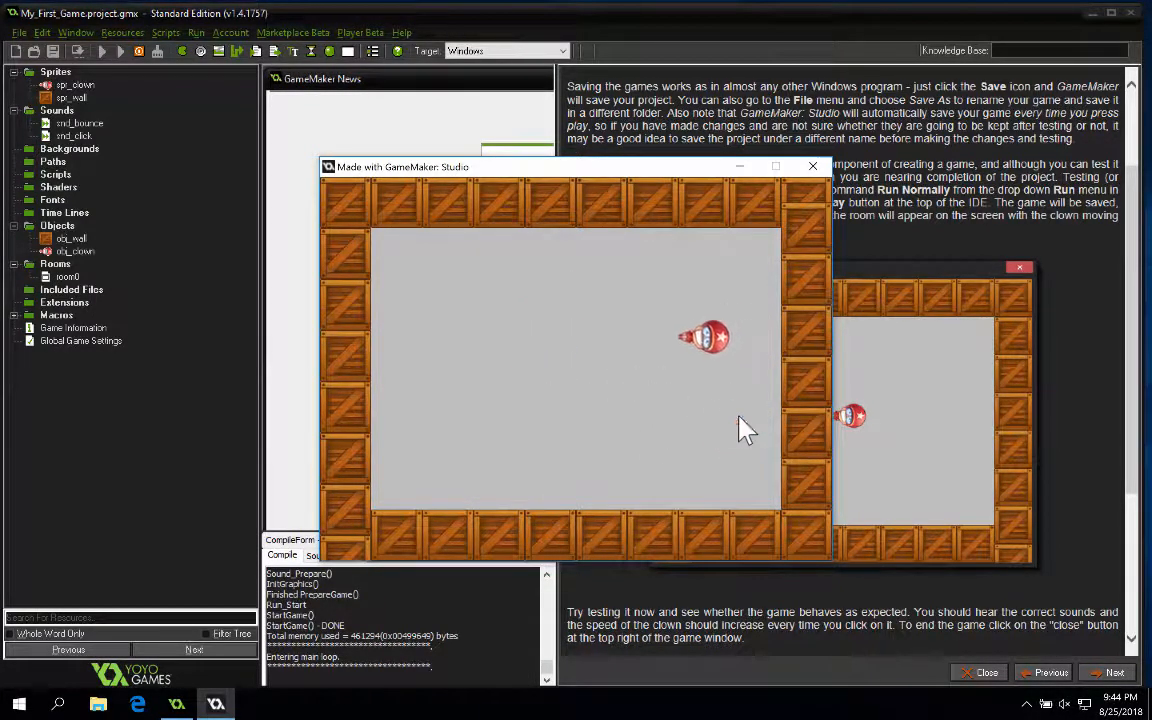
pyautogui.click(652, 398)
pyautogui.click(571, 388)
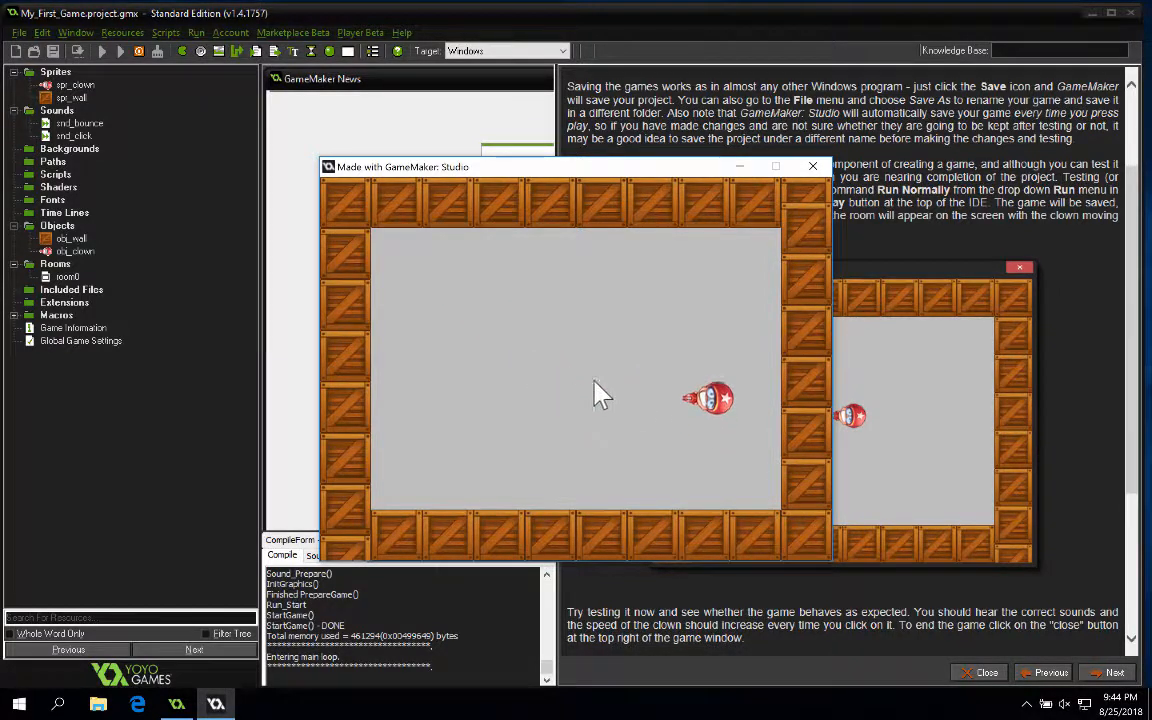
pyautogui.click(712, 346)
pyautogui.click(680, 470)
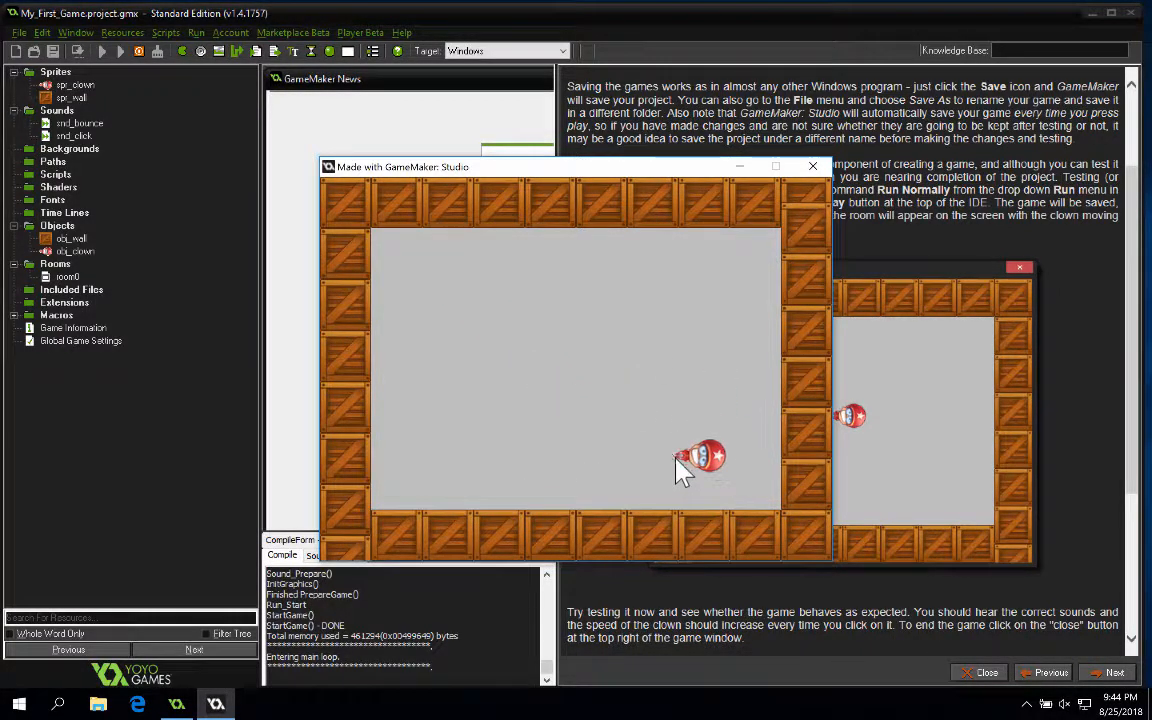
pyautogui.click(675, 466)
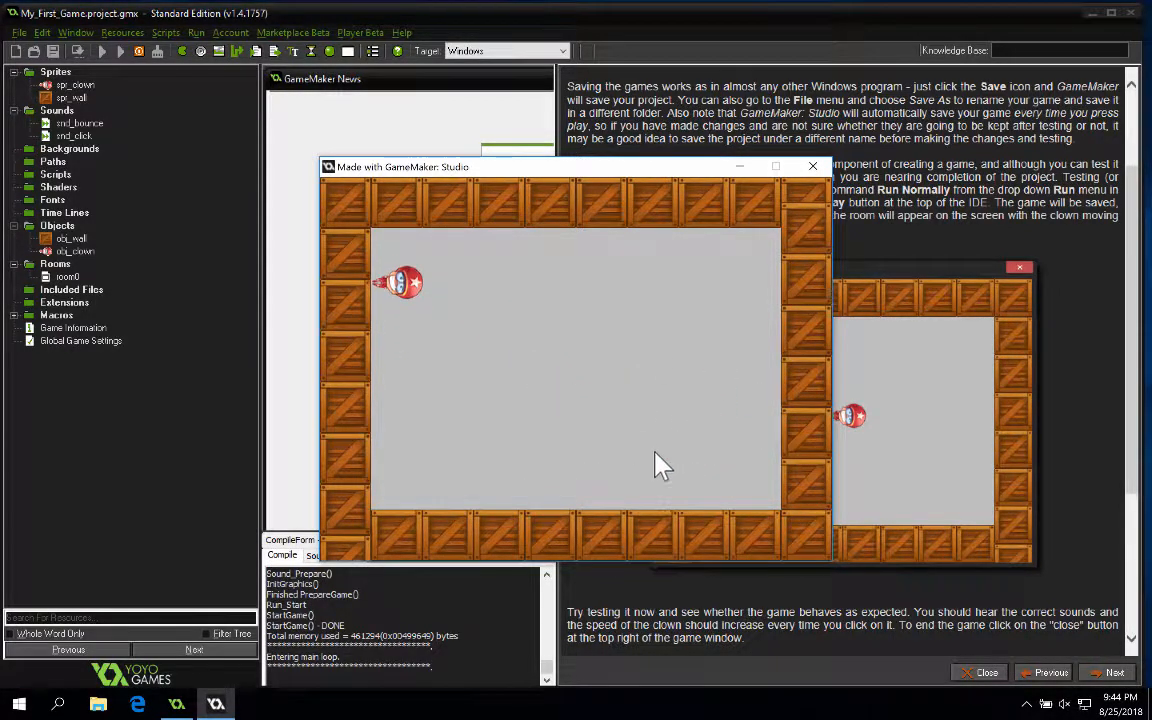
pyautogui.click(525, 394)
pyautogui.click(536, 391)
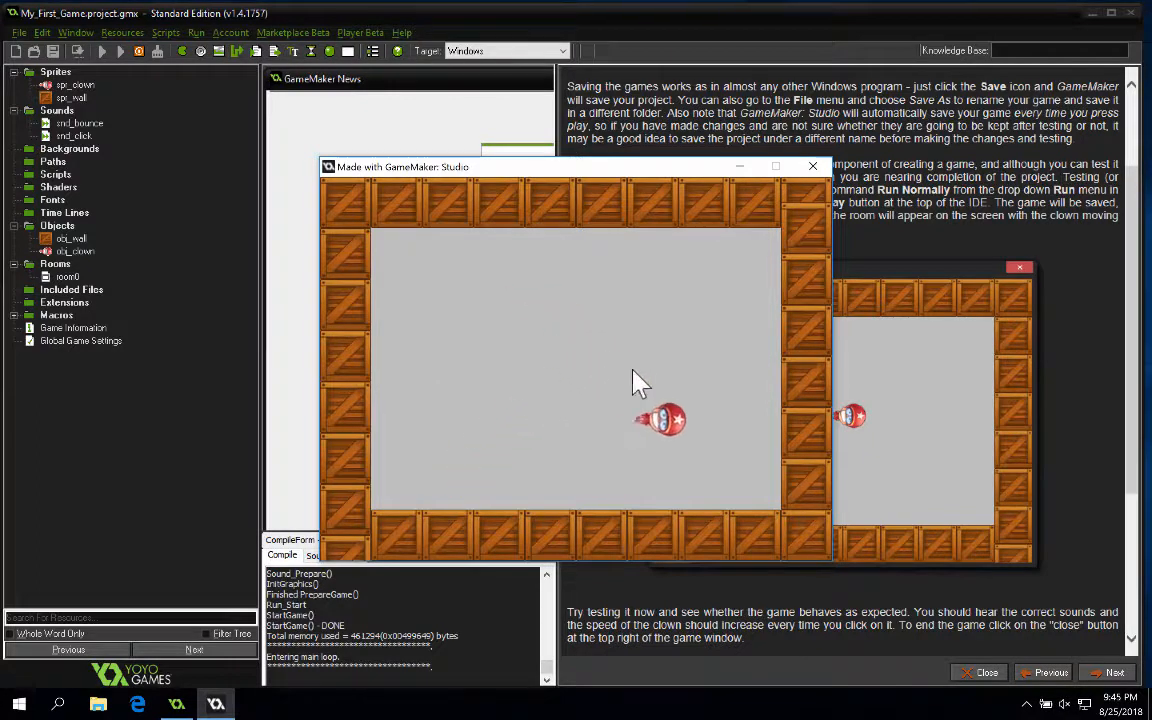
pyautogui.click(726, 438)
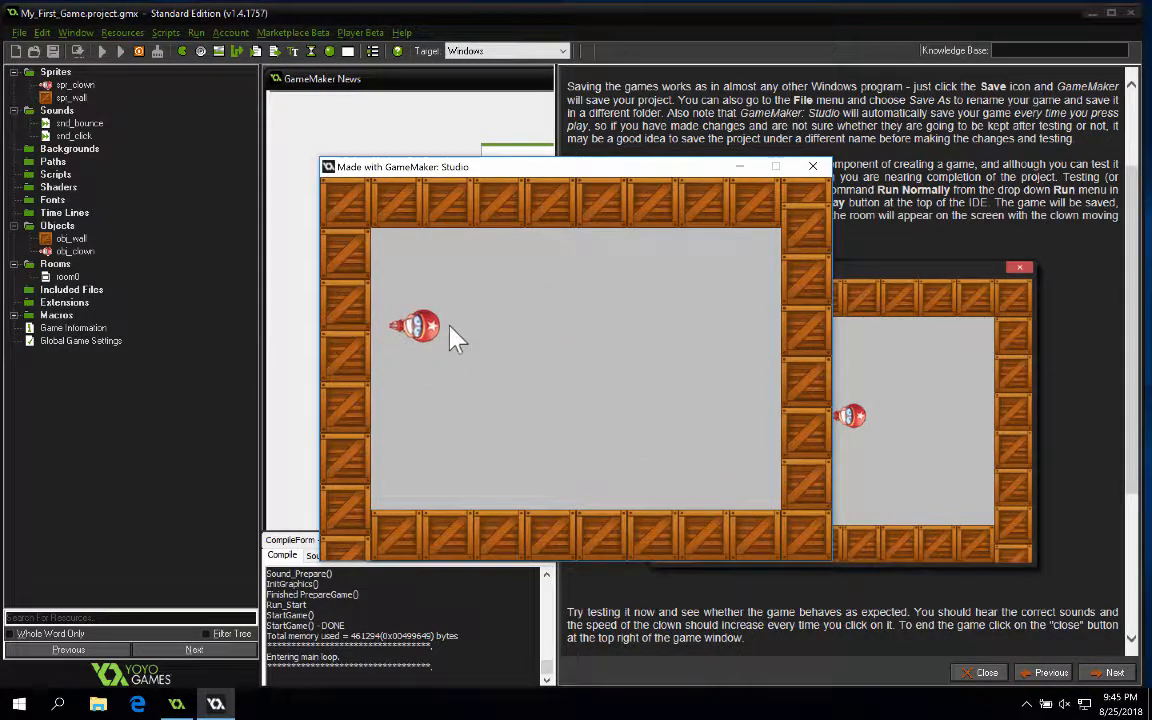
pyautogui.click(540, 315)
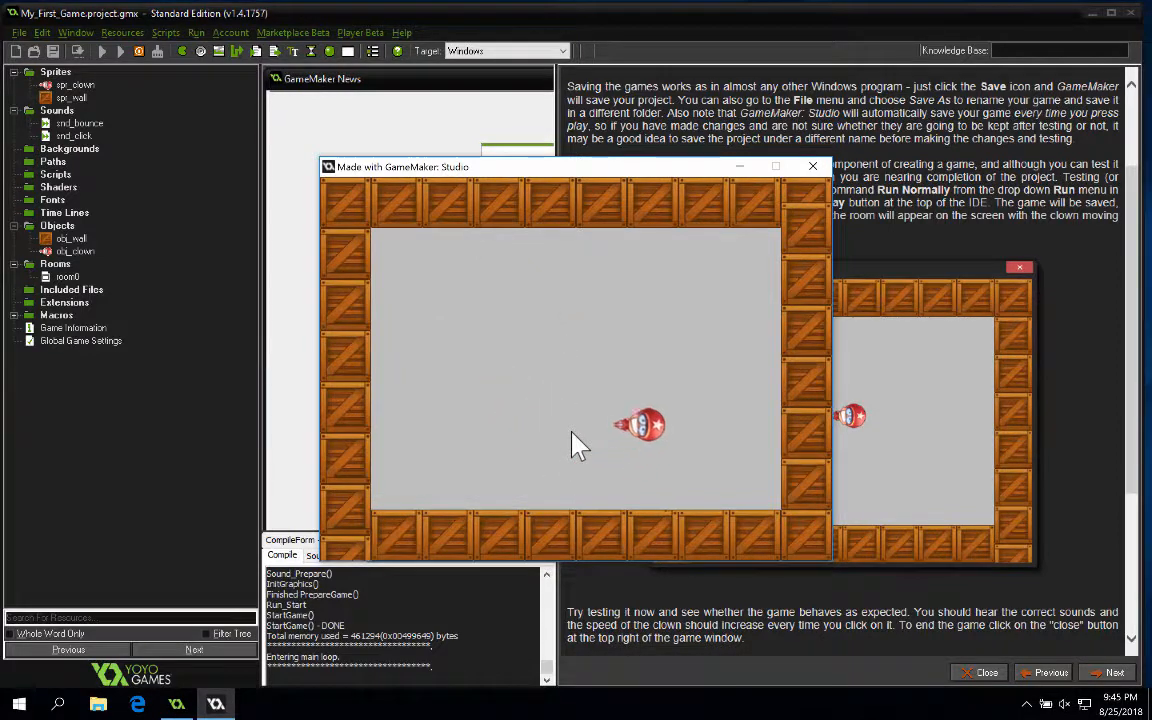
pyautogui.click(712, 336)
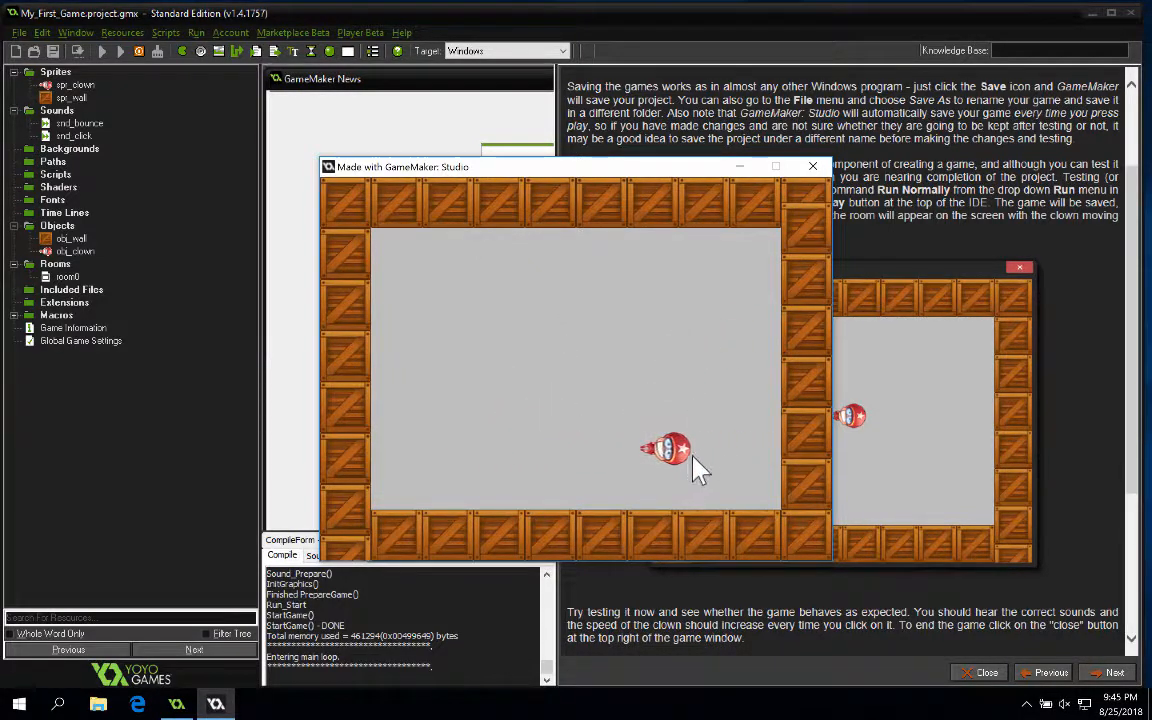
pyautogui.click(513, 447)
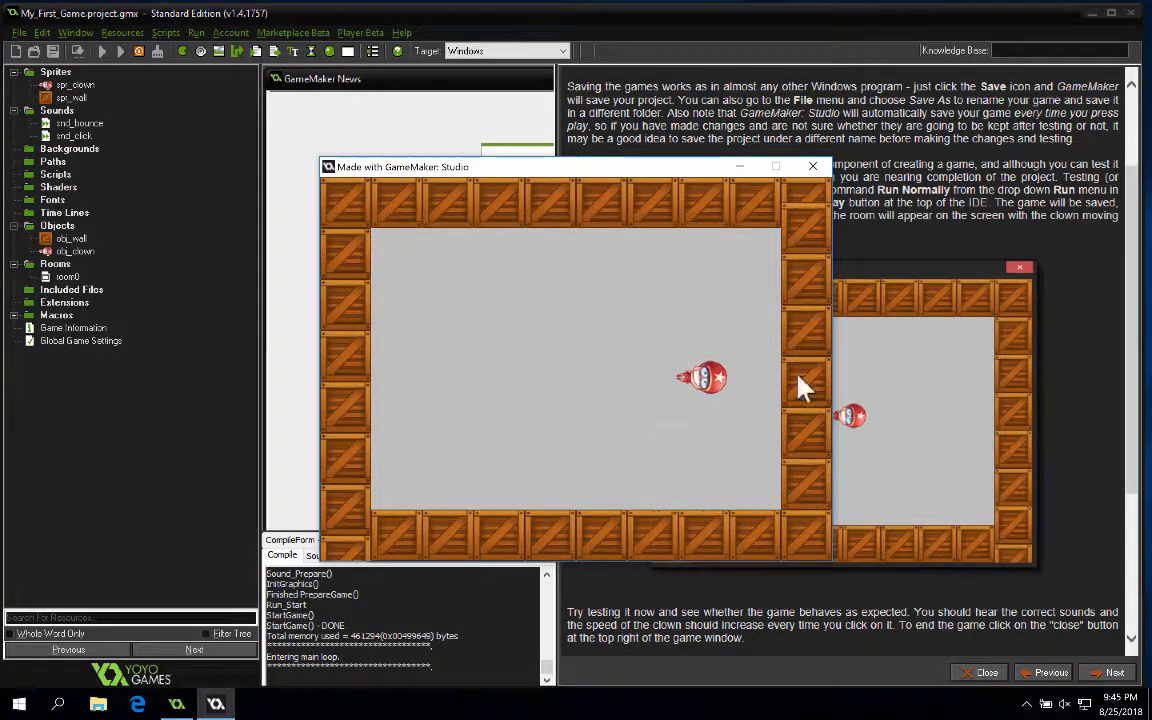
# End the test run and read tutorial page 12, Final Polish - Backgrounds.
pyautogui.click(884, 305)
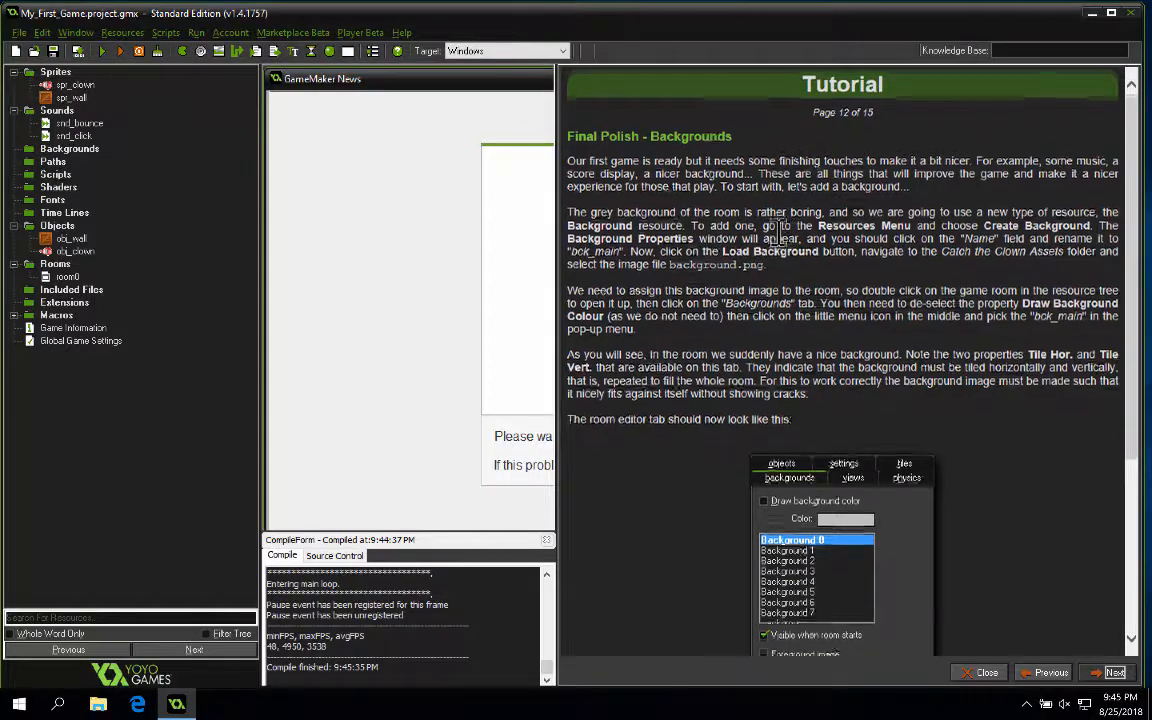
pyautogui.scroll(-1, 580, 243)
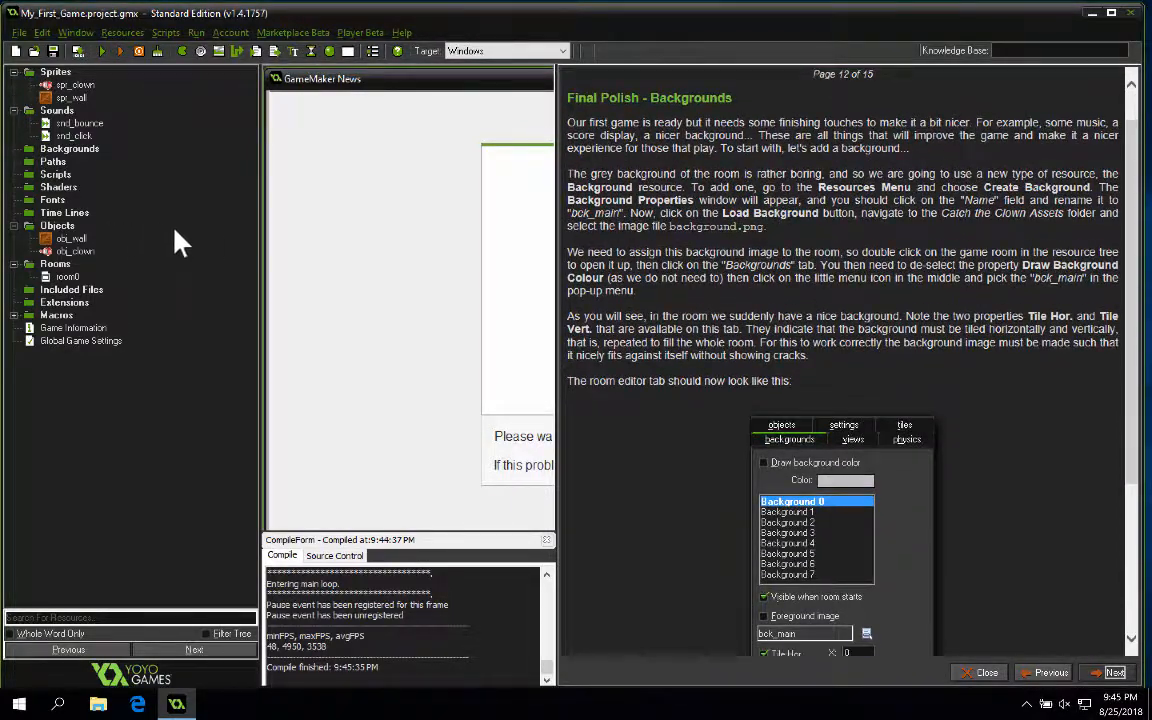
pyautogui.doubleClick(67, 277)
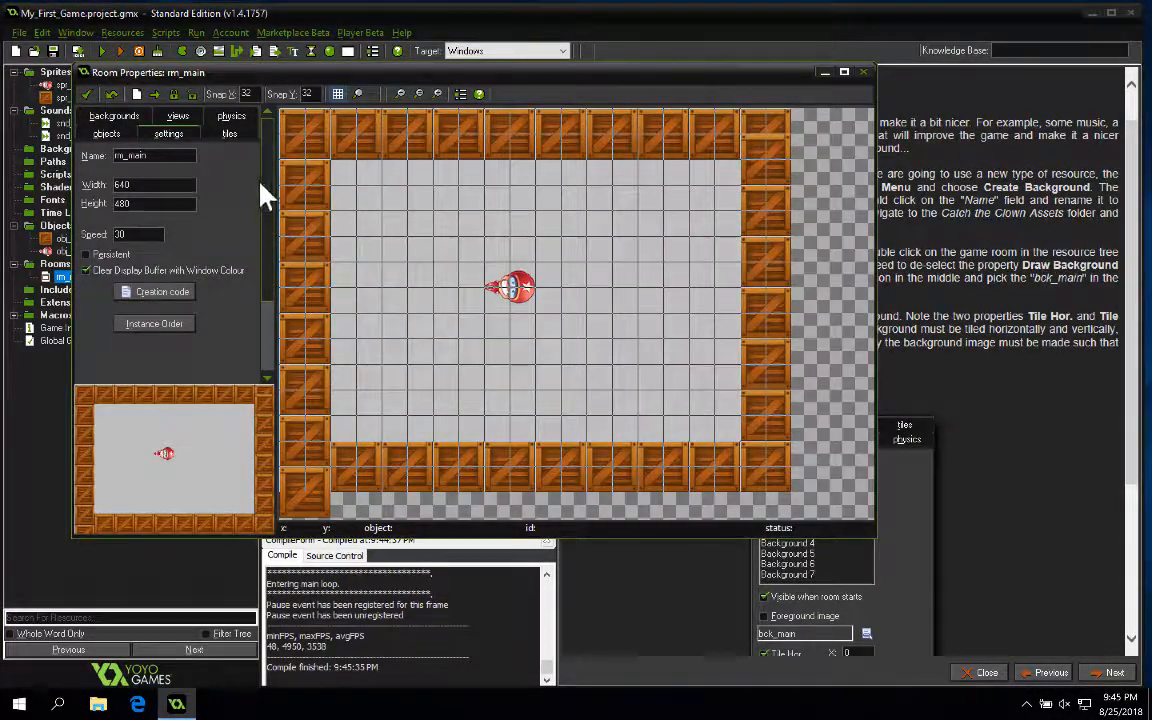
pyautogui.click(114, 117)
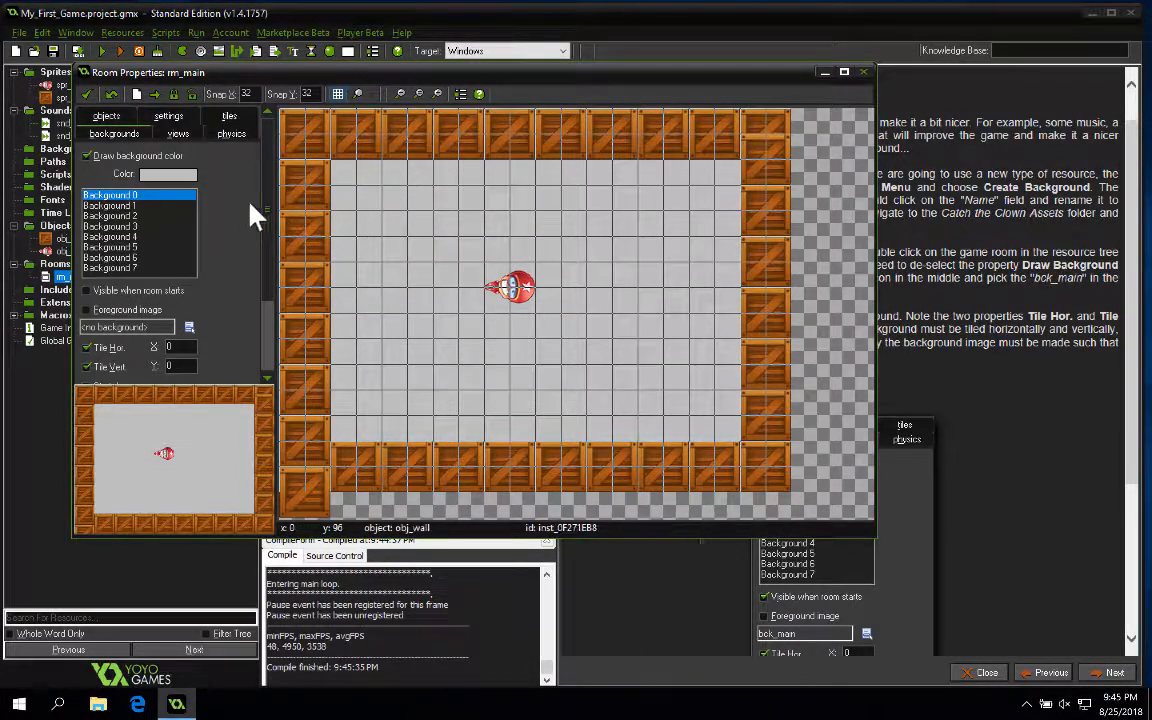
pyautogui.click(190, 328)
pyautogui.click(241, 345)
pyautogui.moveTo(238, 76); pyautogui.dragTo(298, 94)
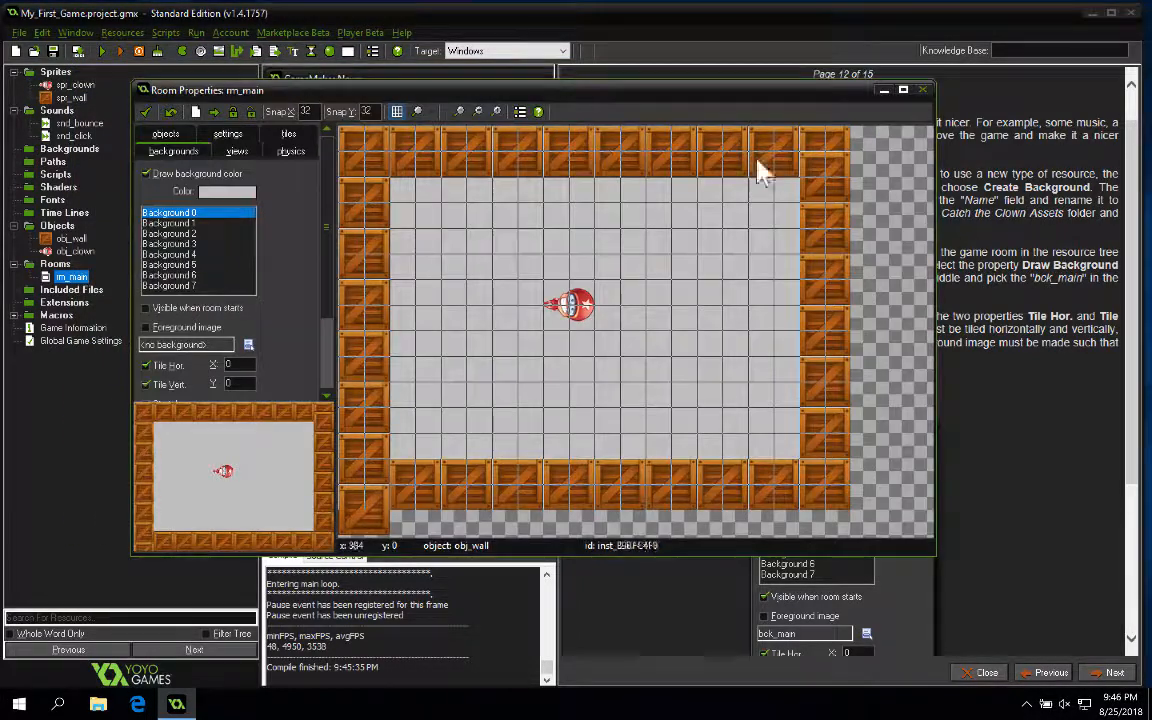
pyautogui.click(922, 92)
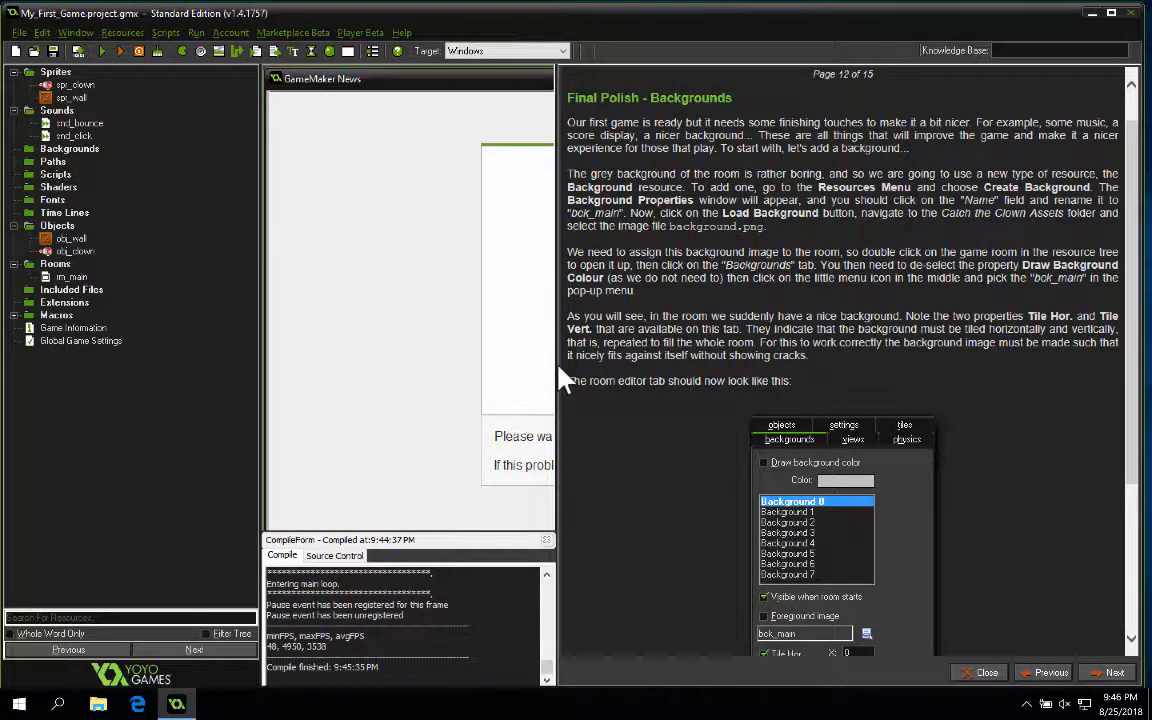
# Create a background resource and load background.png from the Catch_The_Clown_Assets folder into it.
pyautogui.doubleClick(683, 226)
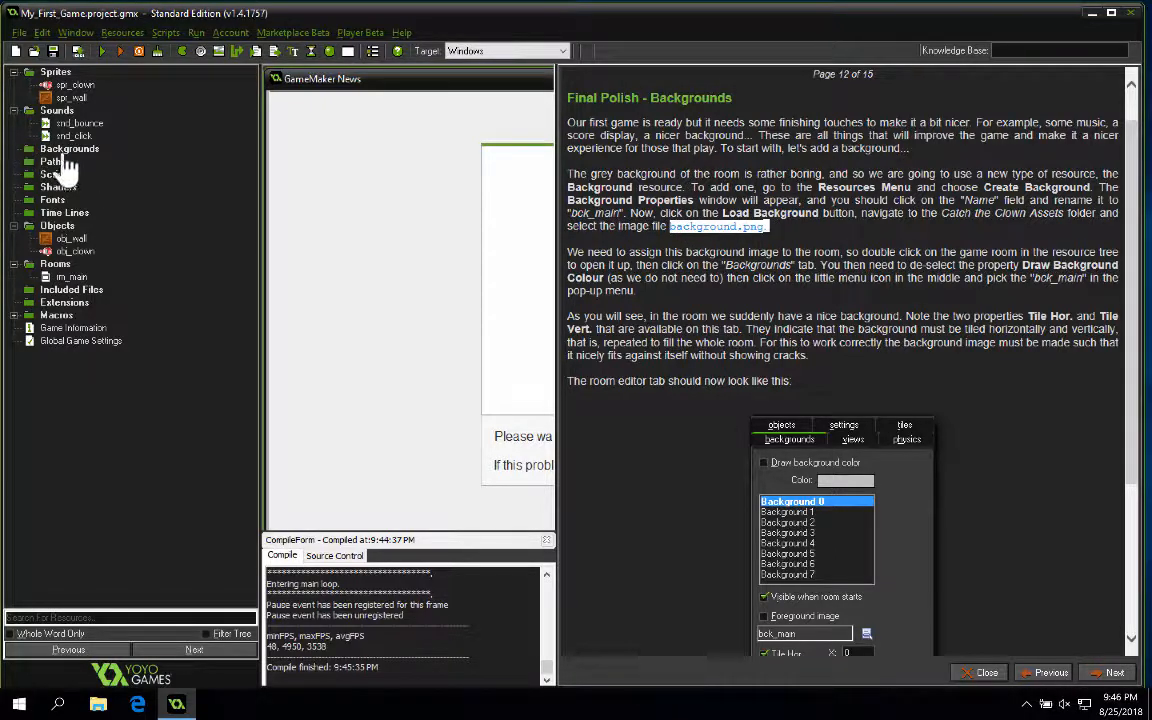
pyautogui.rightClick(68, 148)
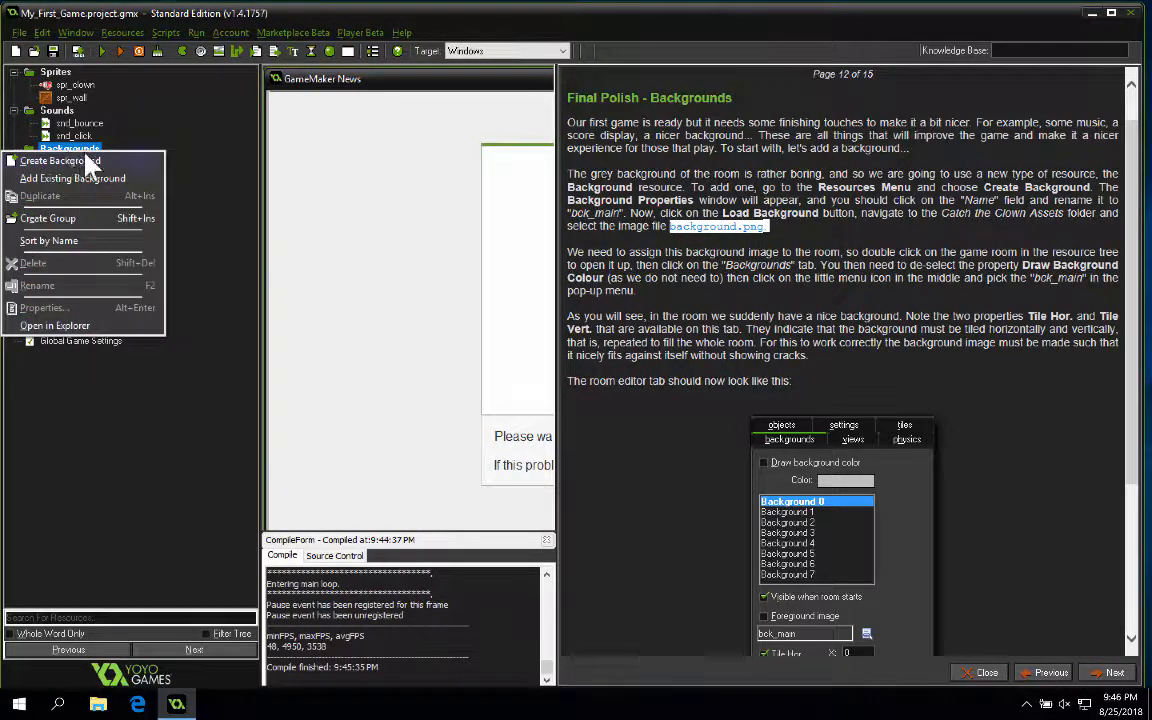
pyautogui.click(85, 160)
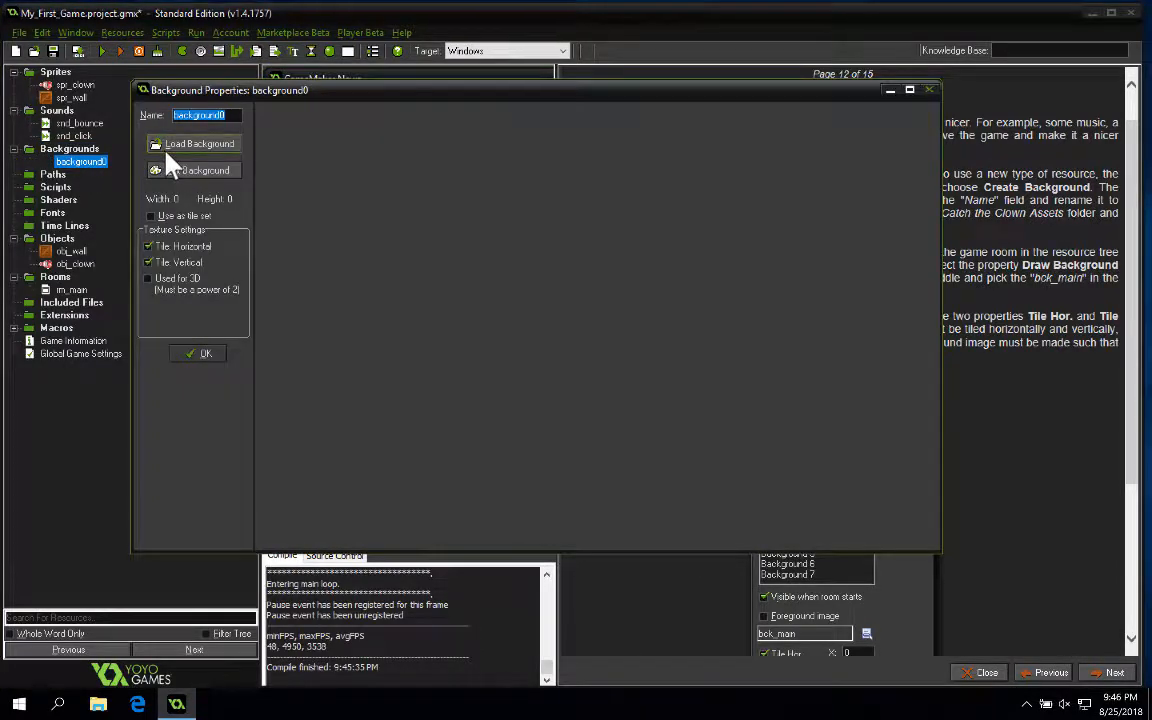
pyautogui.click(165, 144)
pyautogui.click(406, 272)
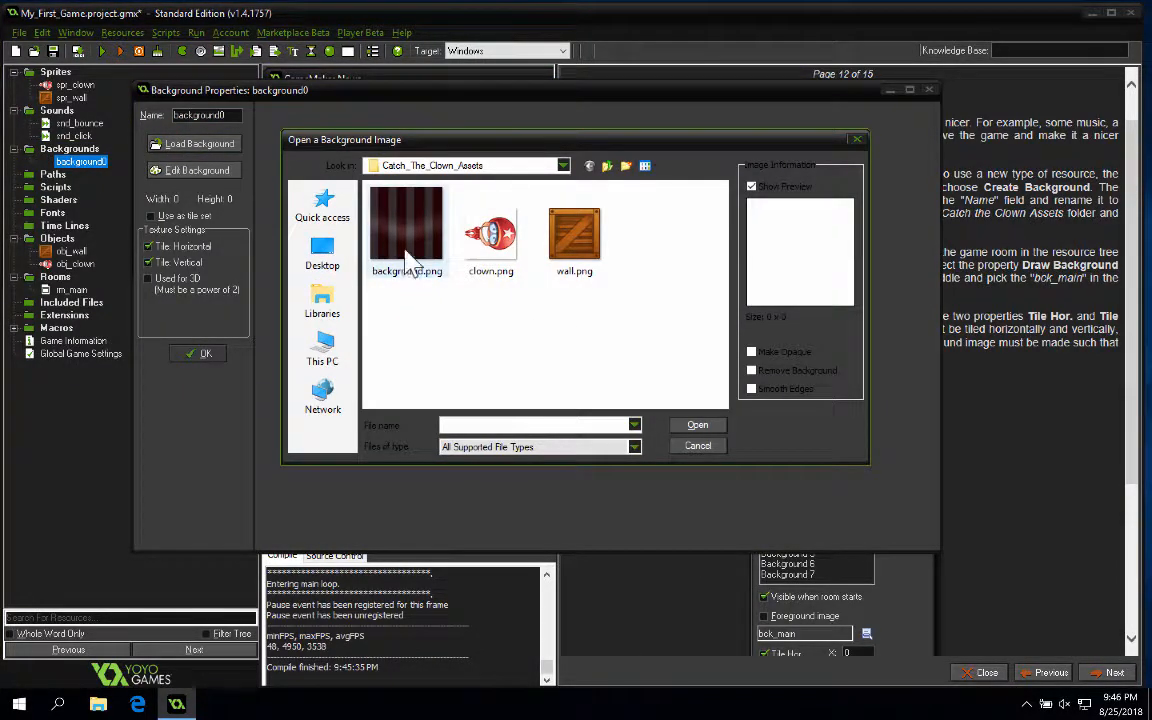
pyautogui.click(696, 428)
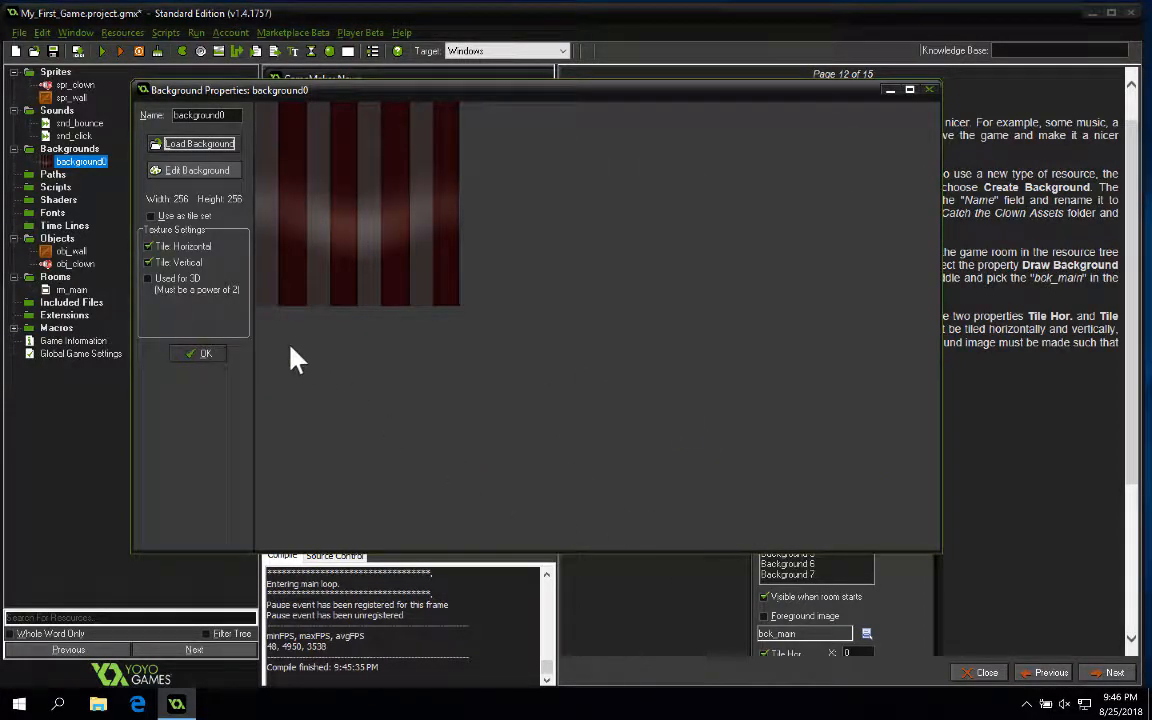
pyautogui.click(205, 358)
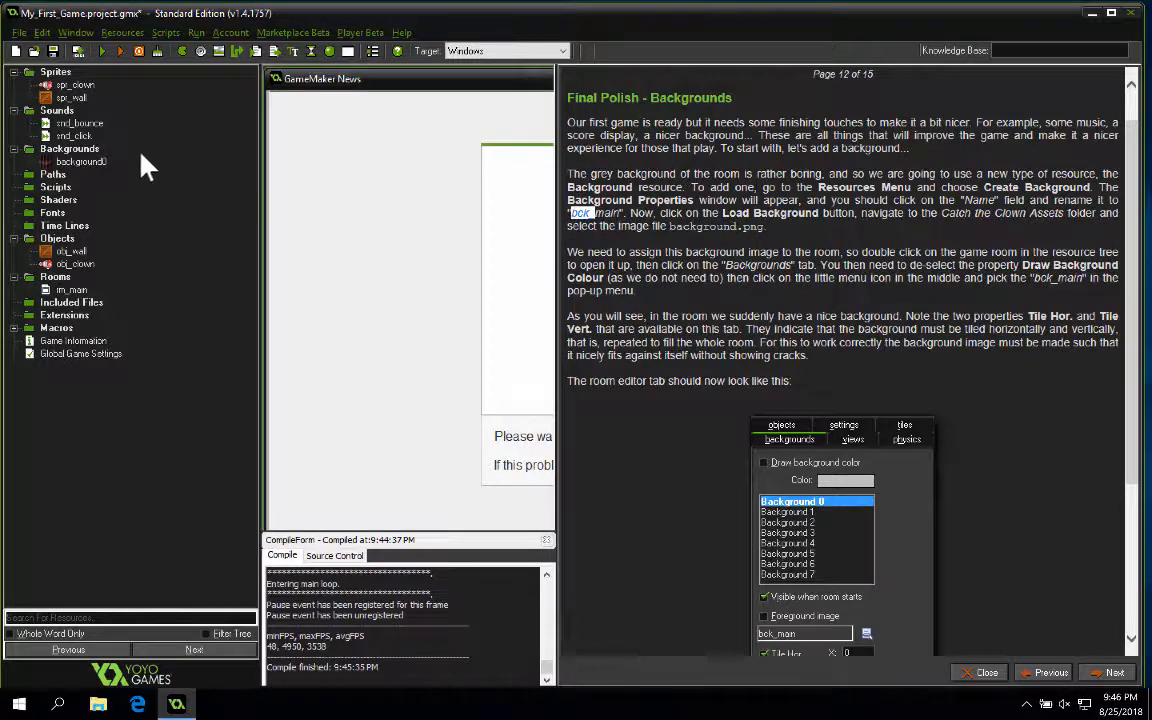
# Rename the new background resource to bck_main.
pyautogui.doubleClick(92, 164)
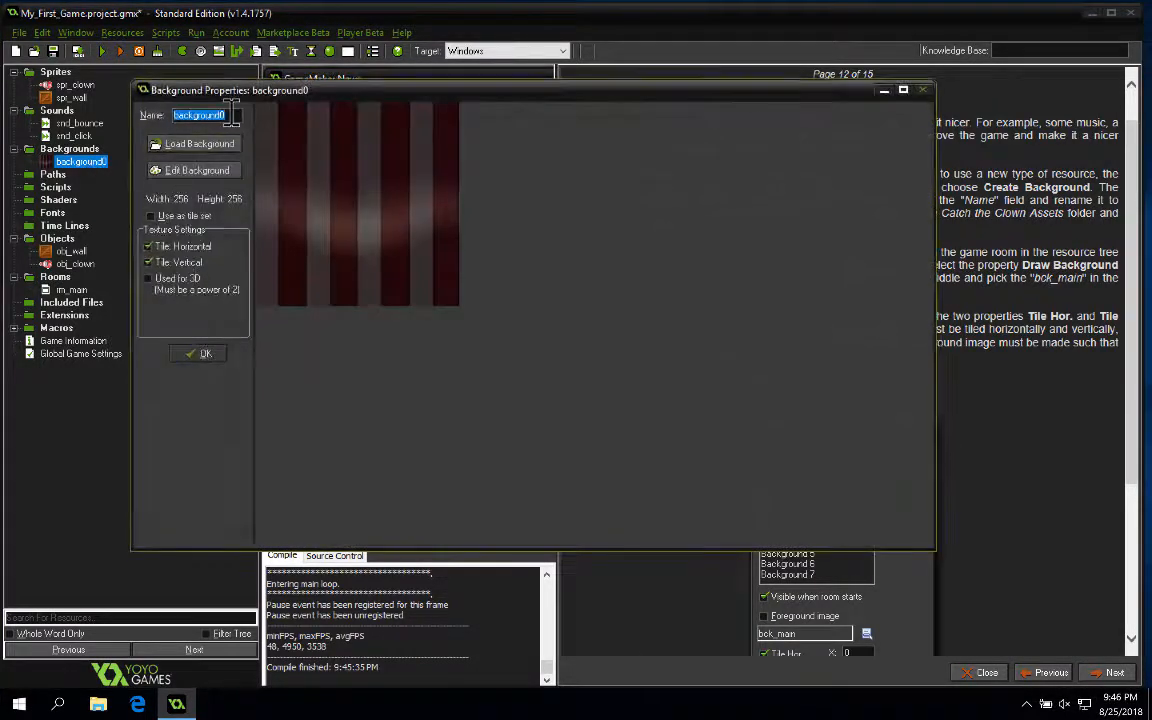
pyautogui.press('BackSpace')
pyautogui.write('bck')
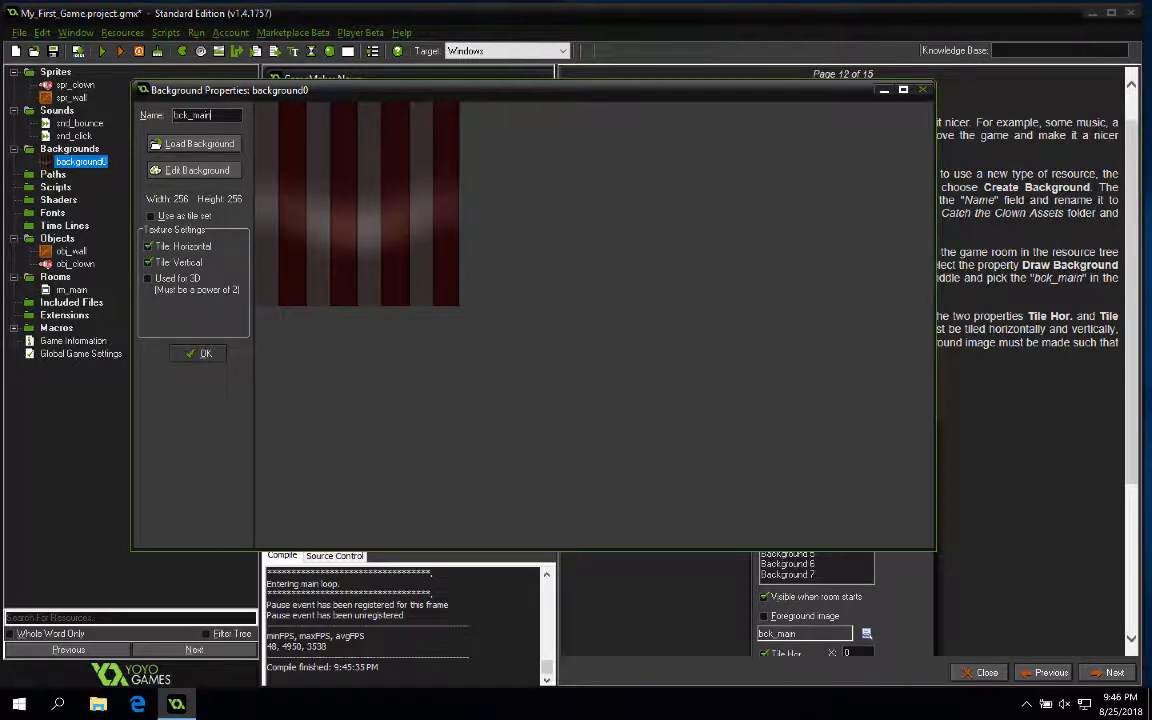
pyautogui.write('_main')
pyautogui.press('Return')
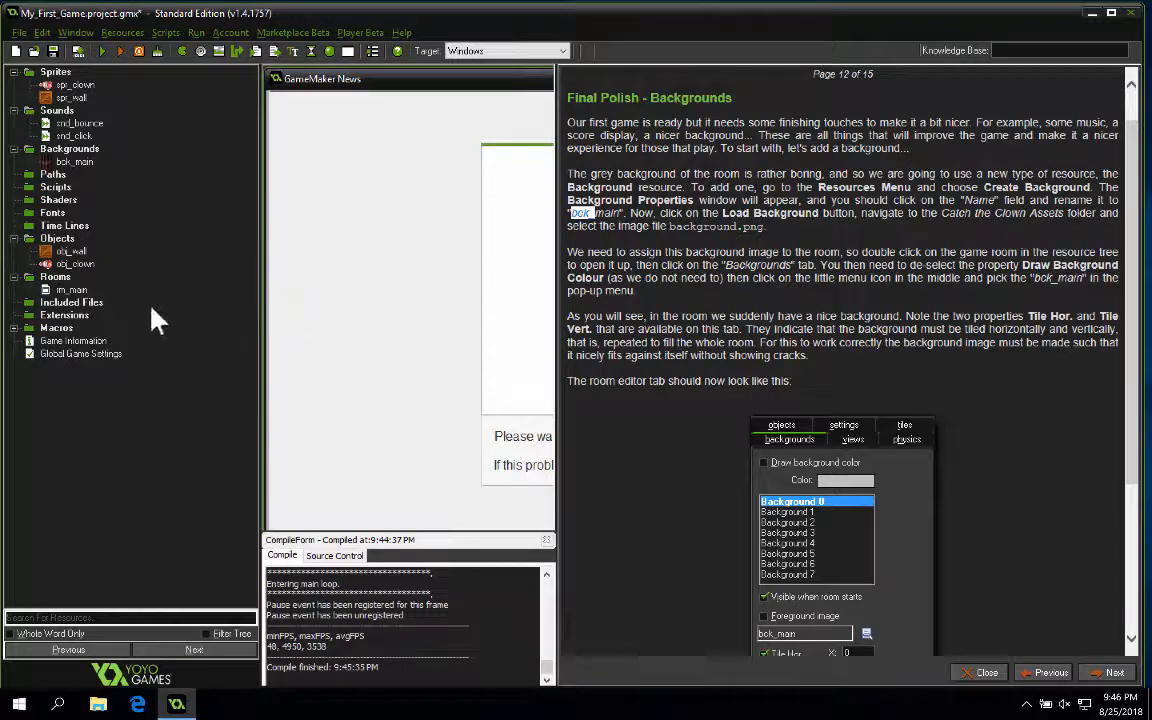
# In room rm_main, turn off Draw background color, assign bck_main to Background 0 and accept the room properties.
pyautogui.doubleClick(71, 289)
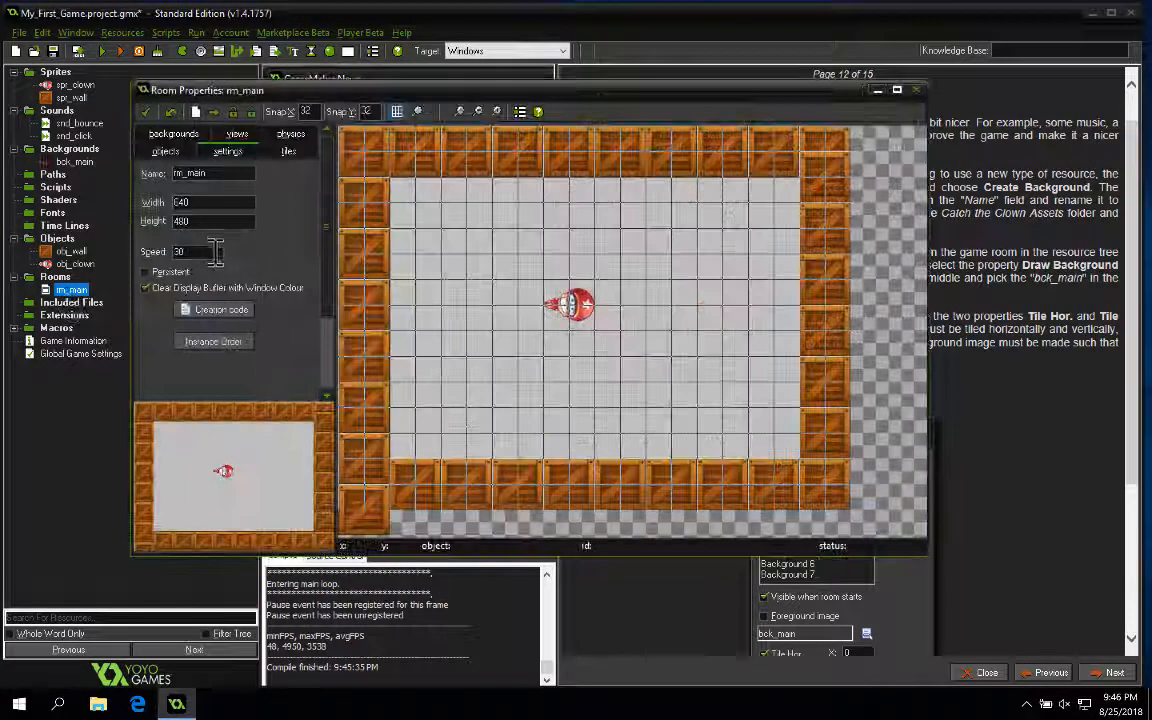
pyautogui.click(178, 134)
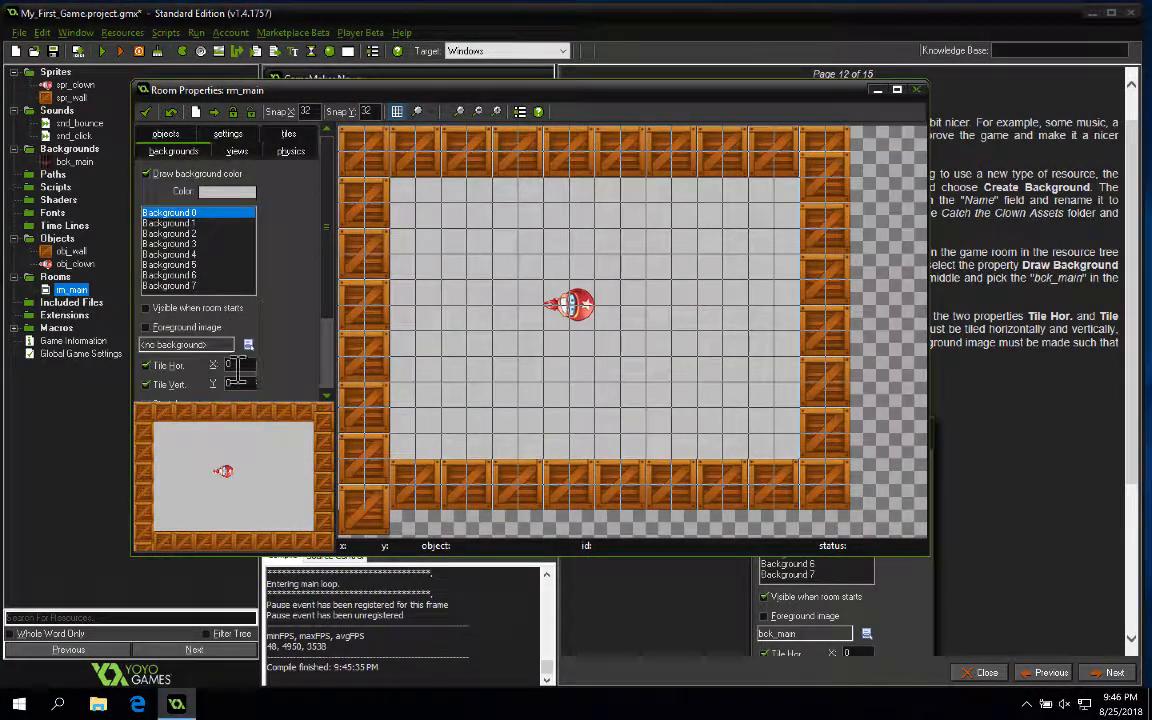
pyautogui.click(147, 174)
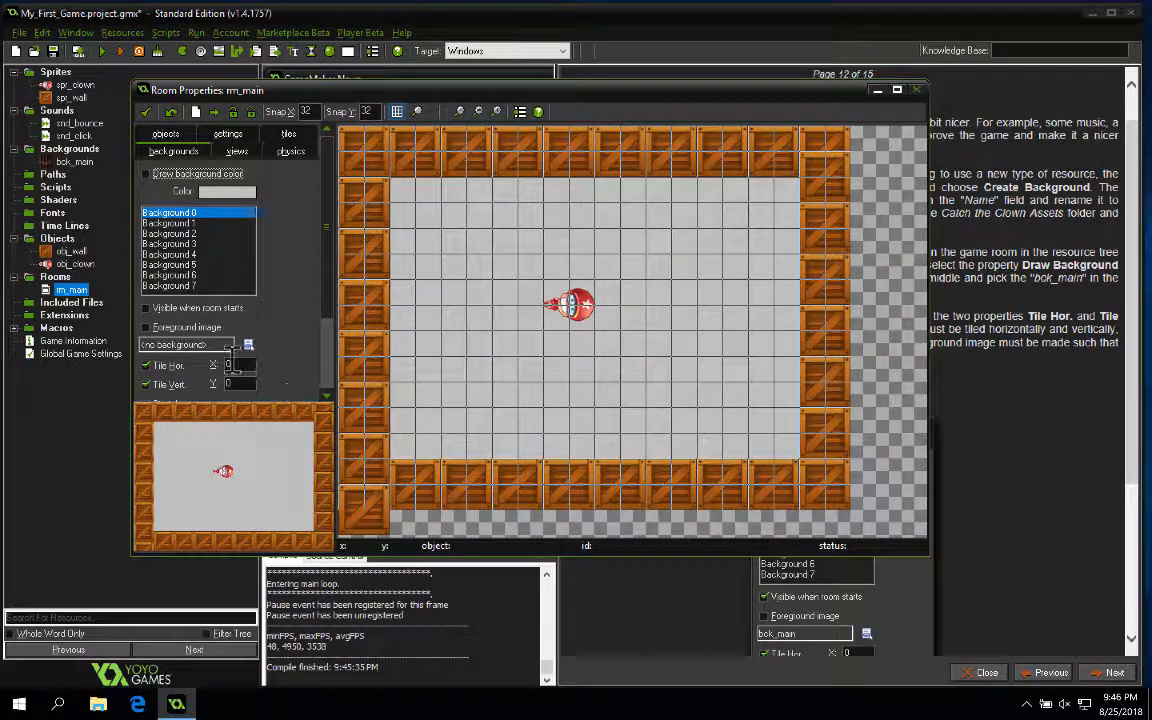
pyautogui.click(248, 344)
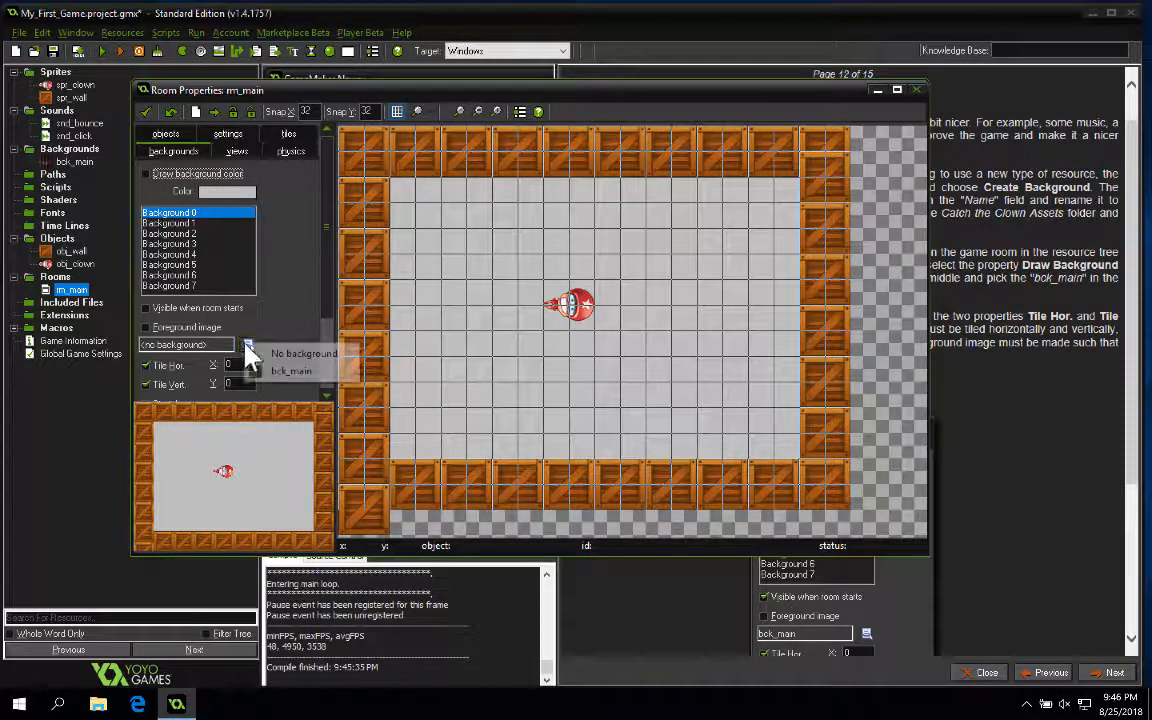
pyautogui.click(305, 372)
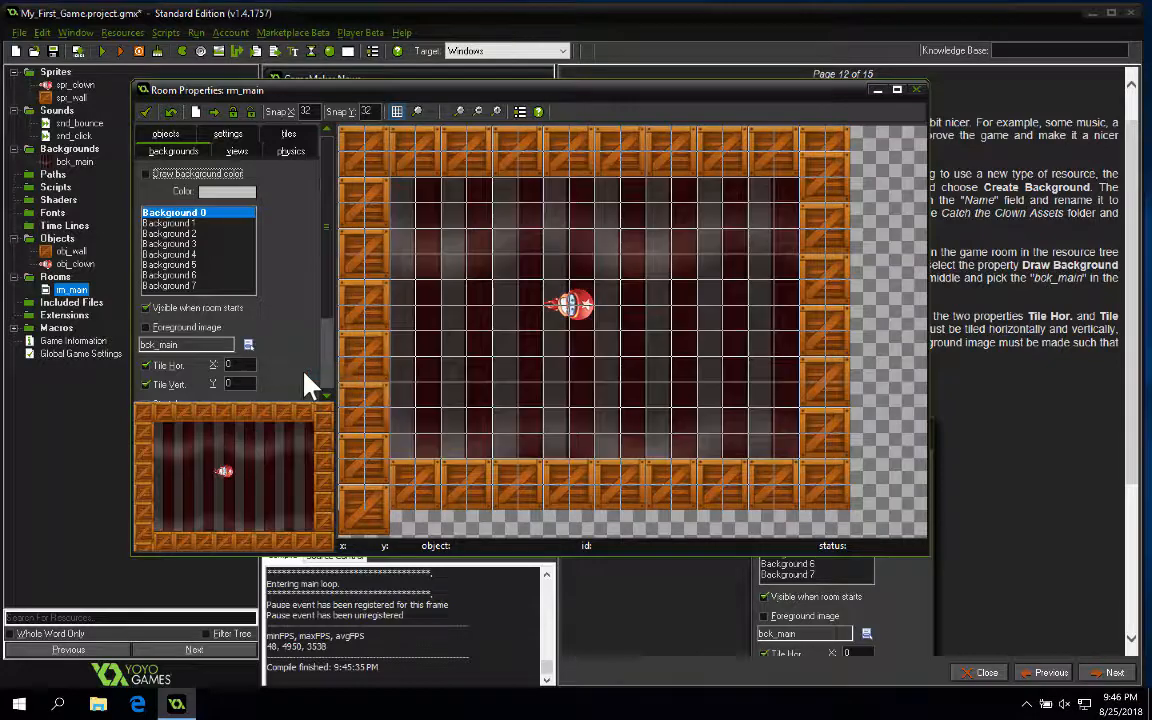
pyautogui.click(146, 112)
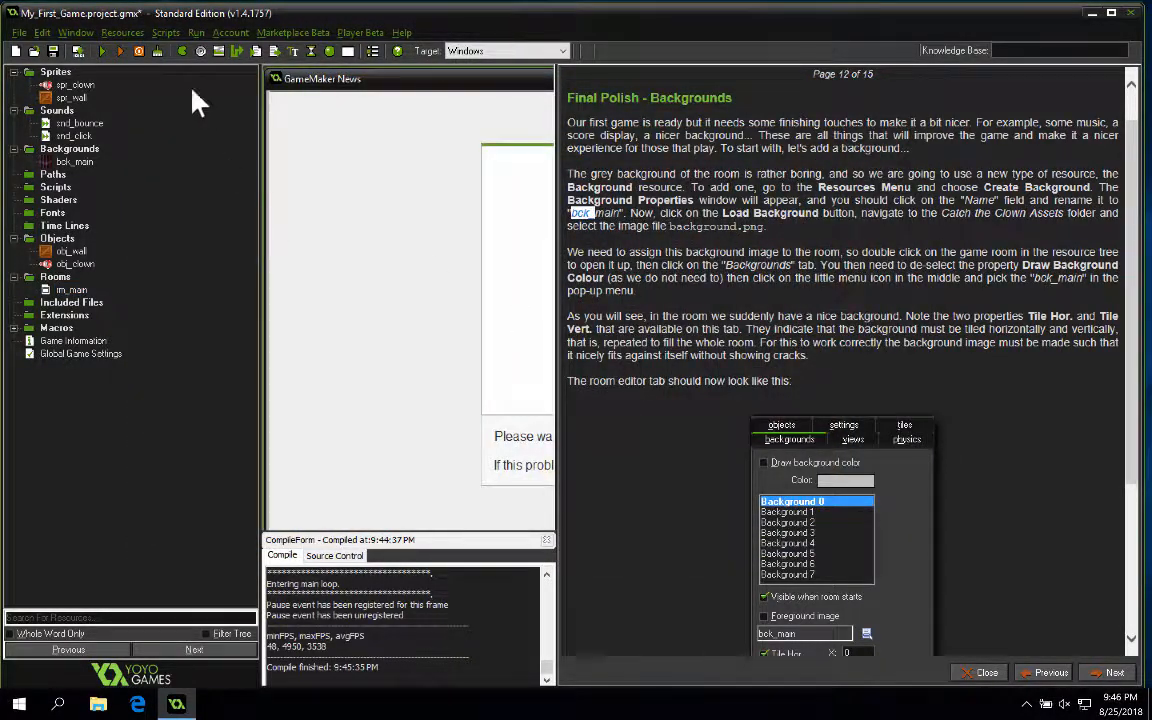
# Run the game with the new room background and try to catch the moving clown.
pyautogui.click(104, 52)
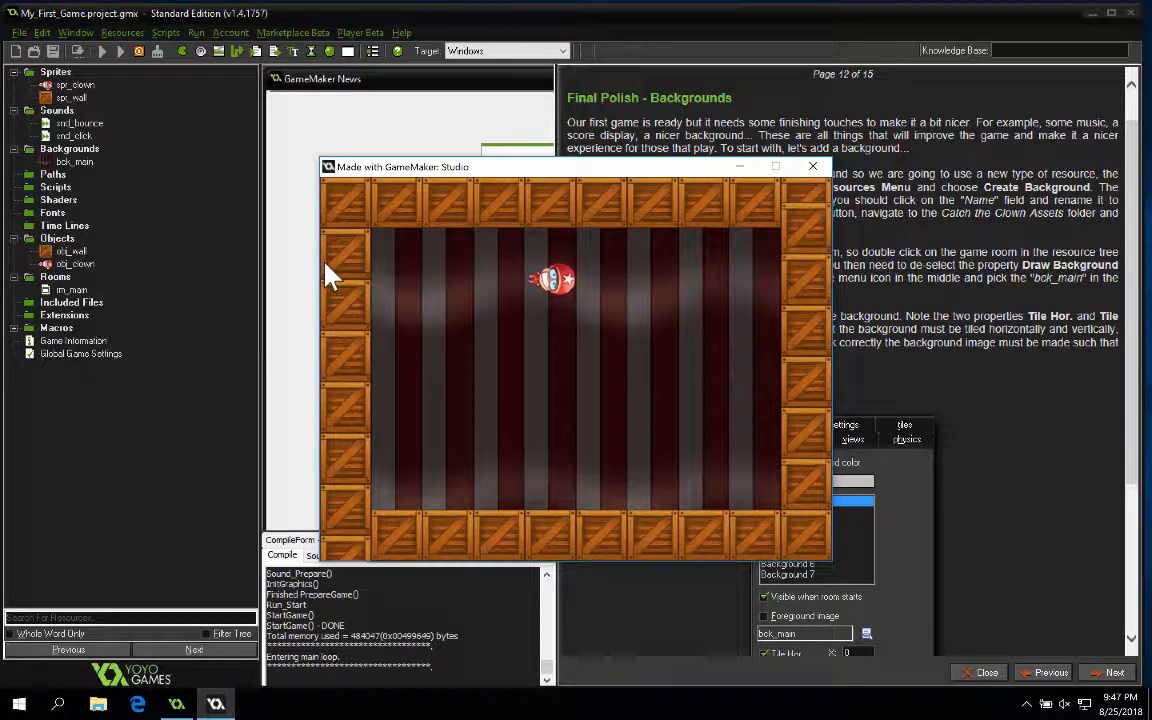
pyautogui.click(564, 359)
pyautogui.click(762, 380)
pyautogui.click(572, 369)
pyautogui.click(697, 336)
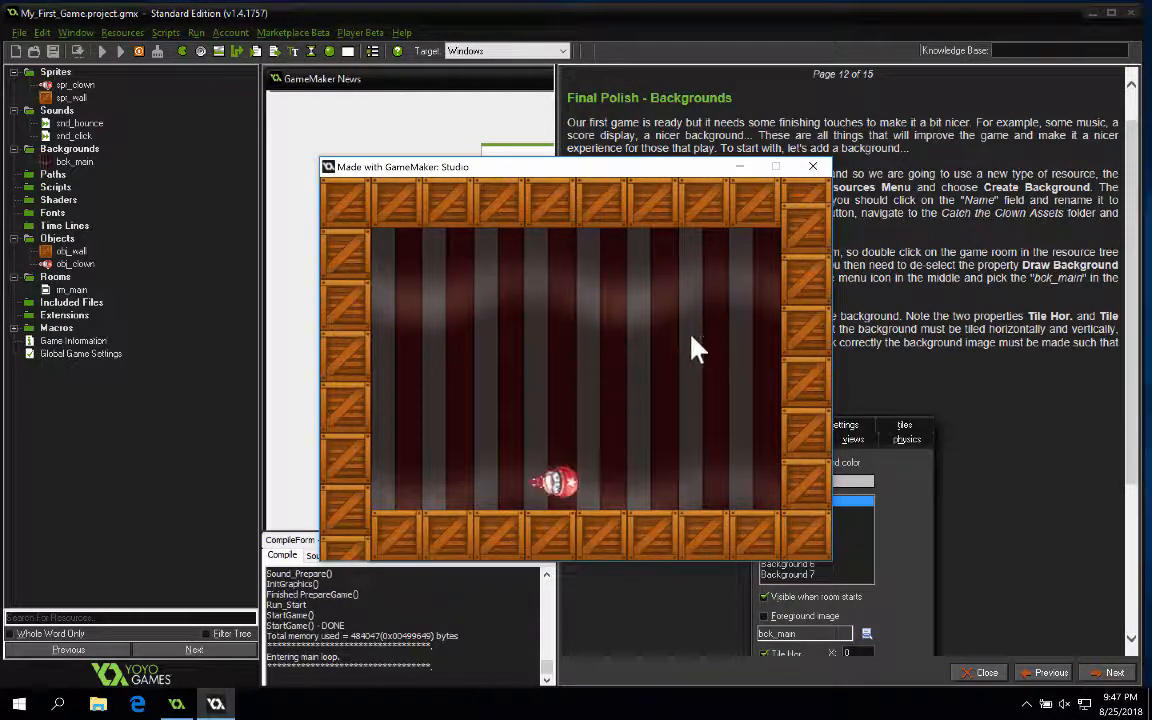